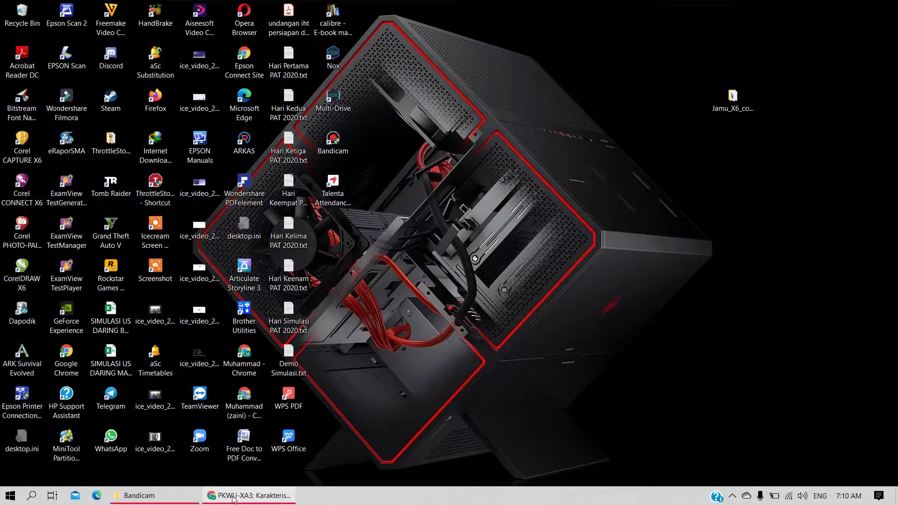
# Switch to Chrome showing the Karakteristik Kewirausahaan ADA page and check its language selector
pyautogui.click(232, 497)
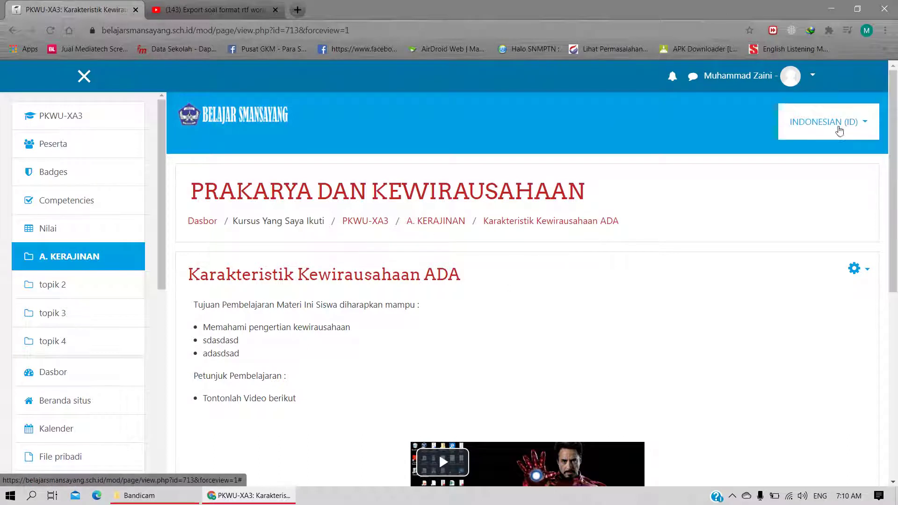
pyautogui.click(859, 122)
pyautogui.click(859, 122)
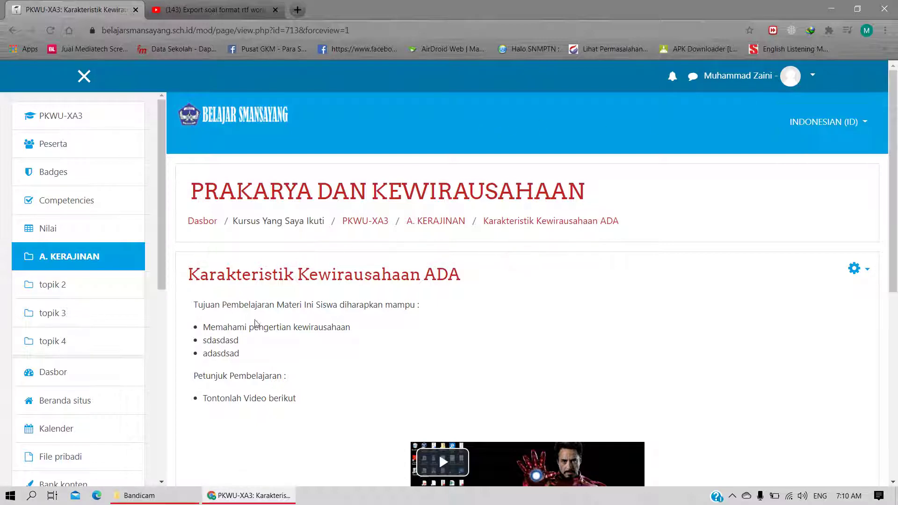
# Look through the page and the course navigation, including the course sections and the list of enrolled courses
pyautogui.scroll(-5, 258, 325)
pyautogui.scroll(5, 258, 324)
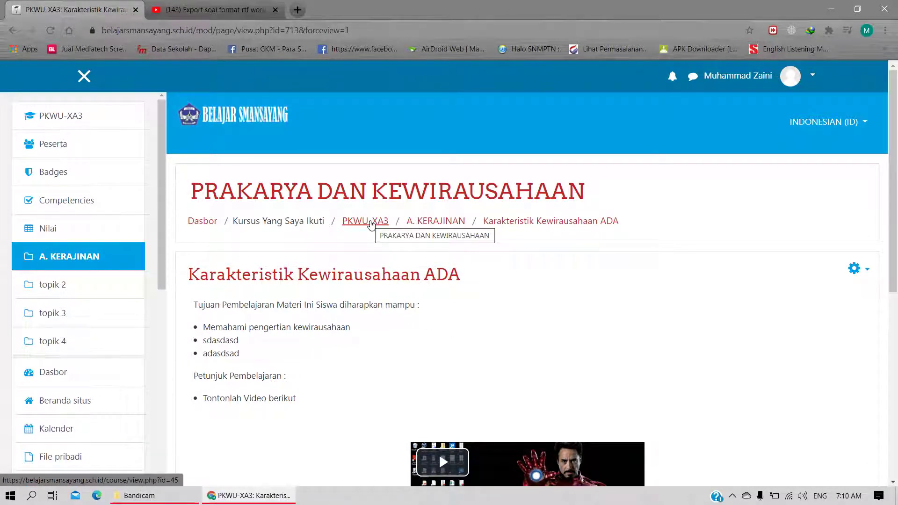
pyautogui.scroll(-6, 70, 304)
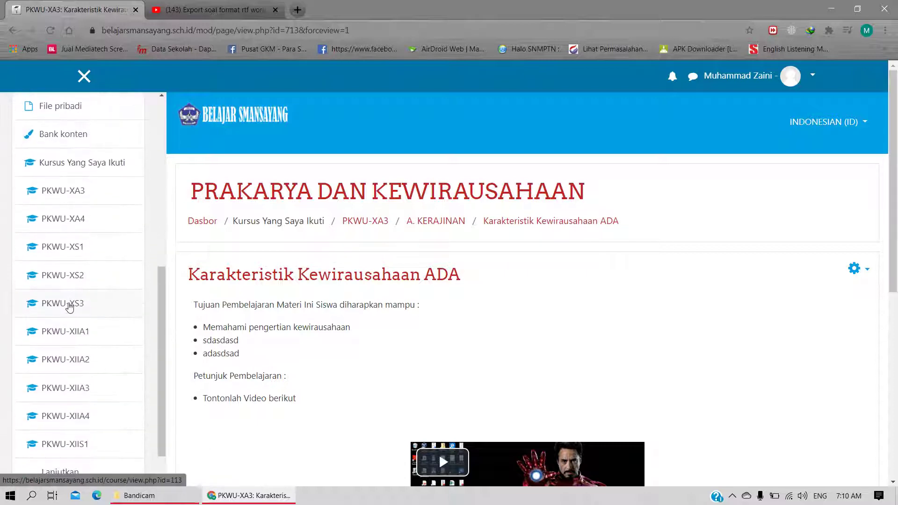
pyautogui.scroll(-2, 70, 416)
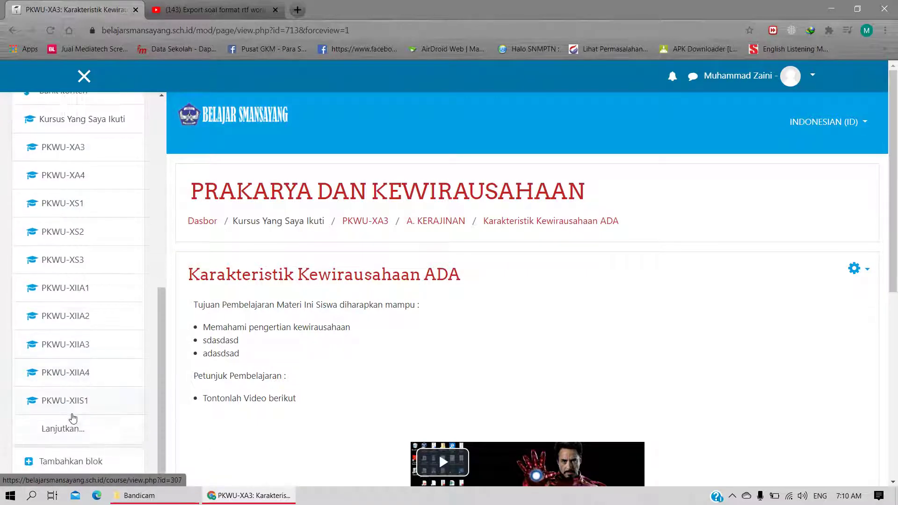
pyautogui.scroll(5, 73, 418)
pyautogui.scroll(-5, 73, 416)
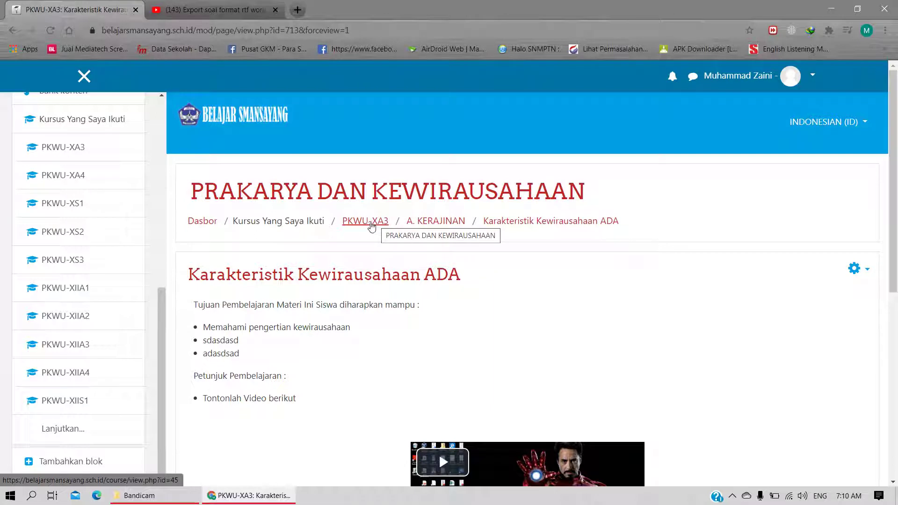
pyautogui.scroll(8, 131, 274)
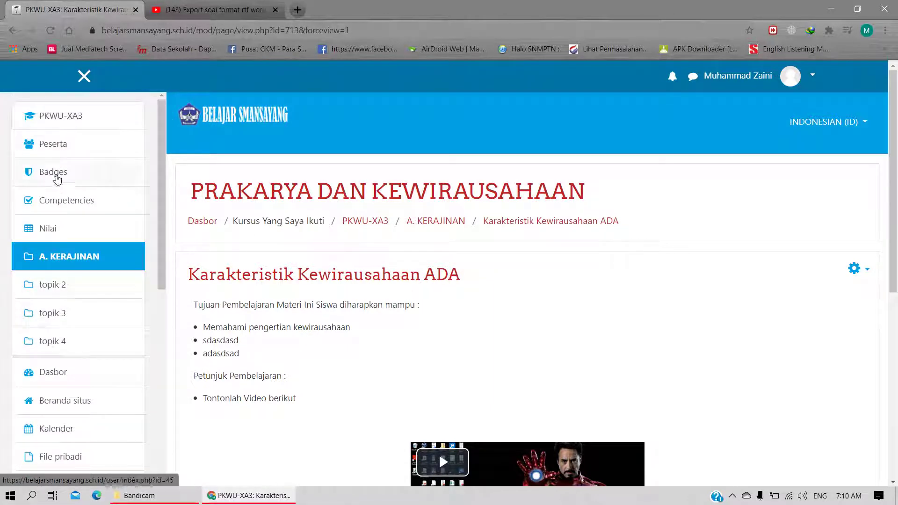
pyautogui.scroll(-1, 81, 313)
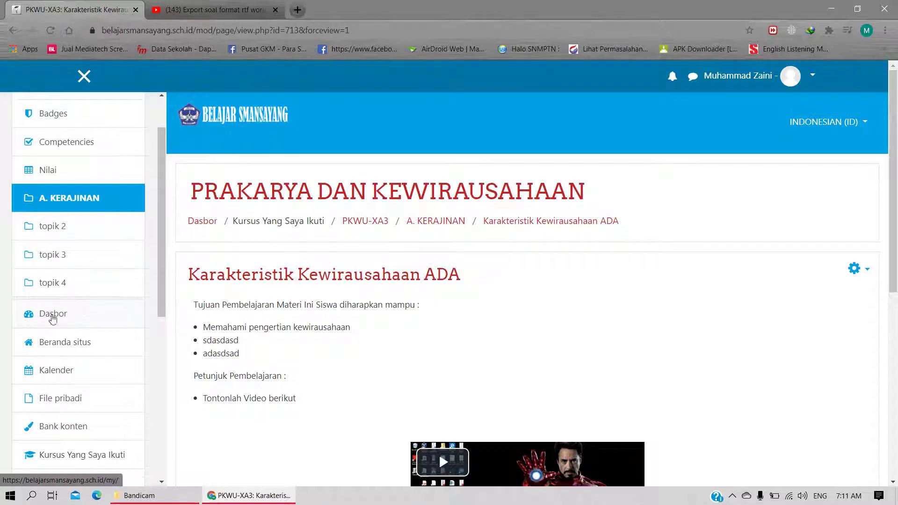
# Go to the Dasbor and open the X IPA 3 Prakarya dan Kewirausahaan course from the course overview
pyautogui.click(55, 320)
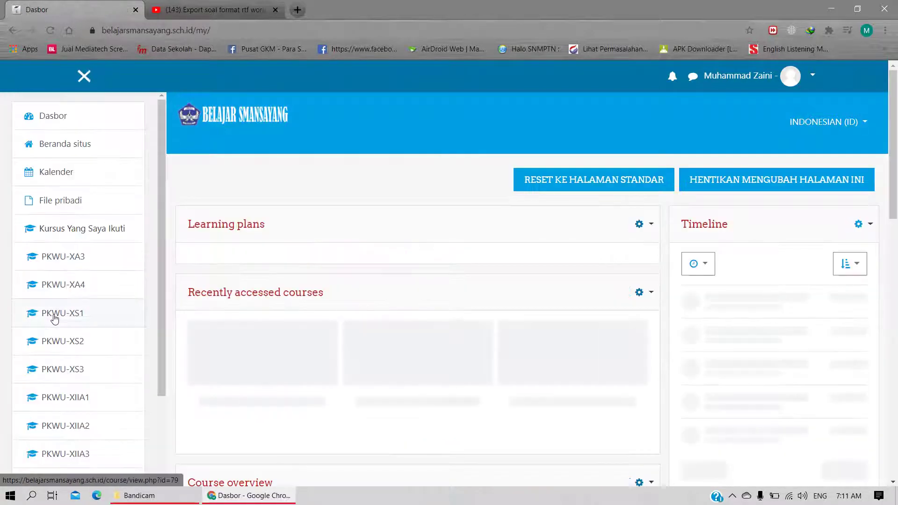
pyautogui.scroll(-1, 311, 272)
pyautogui.scroll(-6, 311, 273)
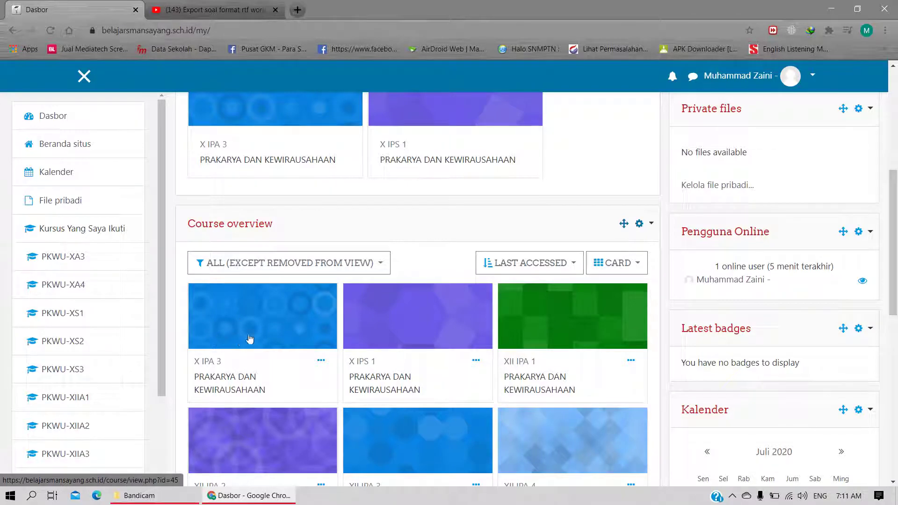
pyautogui.scroll(-1, 250, 338)
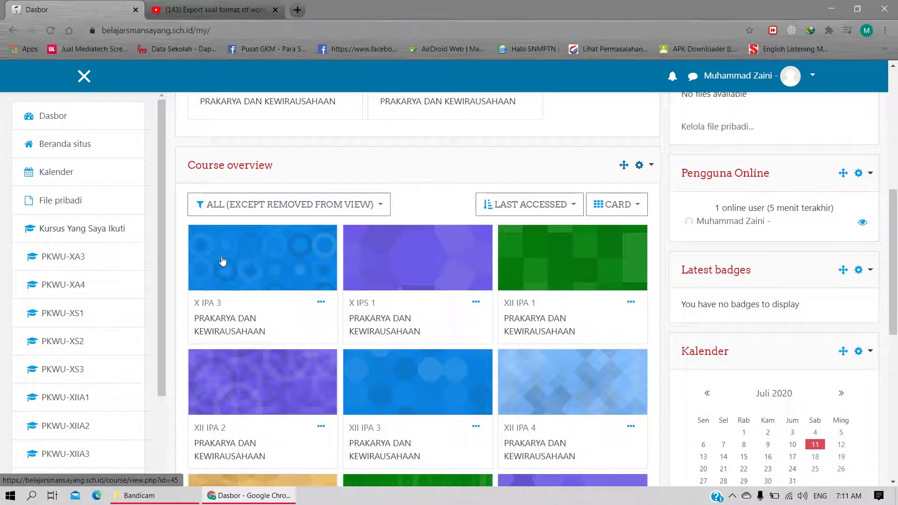
pyautogui.click(250, 268)
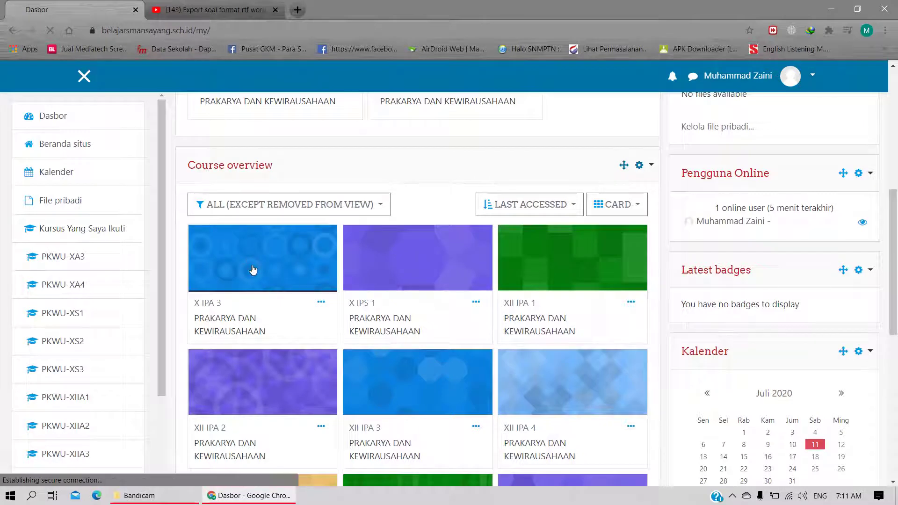
pyautogui.scroll(-1, 370, 264)
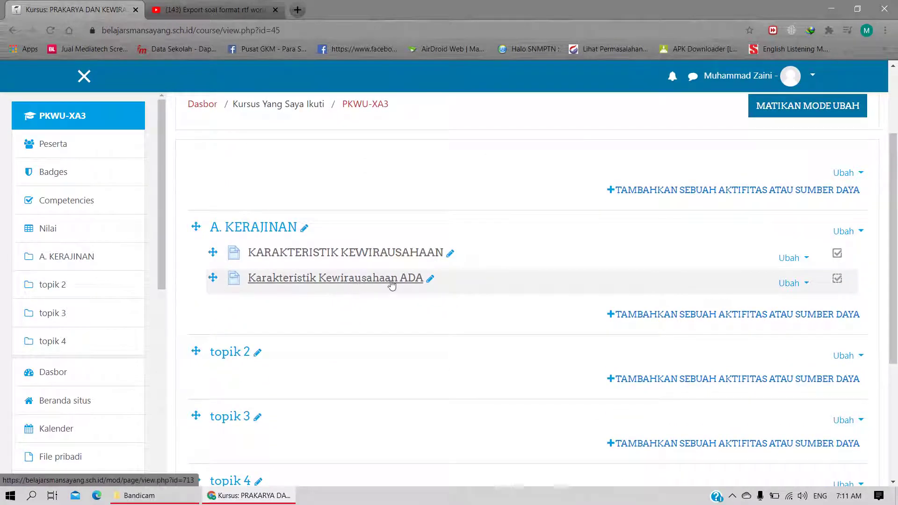
pyautogui.click(804, 284)
pyautogui.click(509, 200)
pyautogui.click(803, 285)
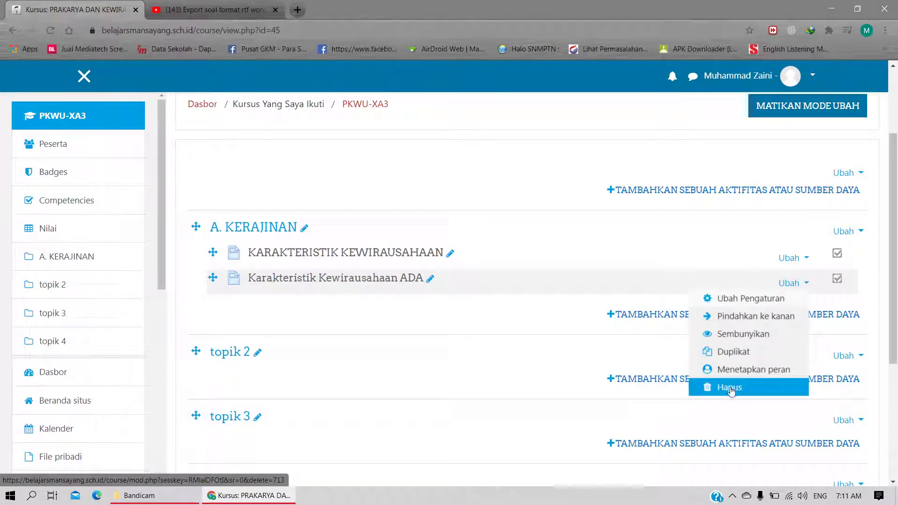
pyautogui.click(806, 281)
pyautogui.click(808, 281)
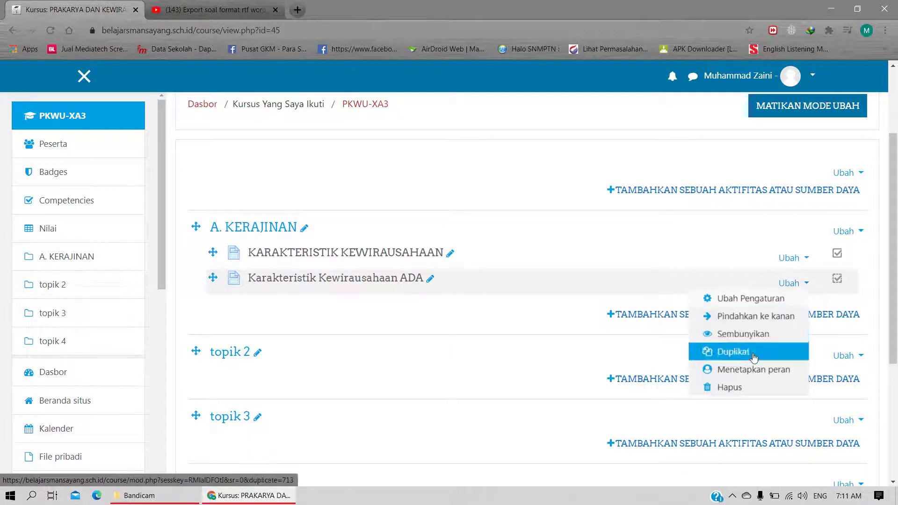
pyautogui.click(735, 388)
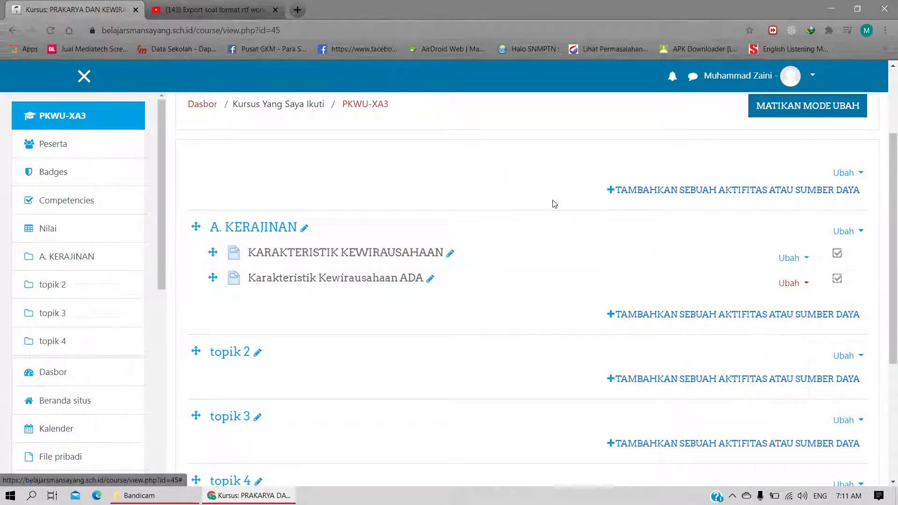
pyautogui.click(702, 255)
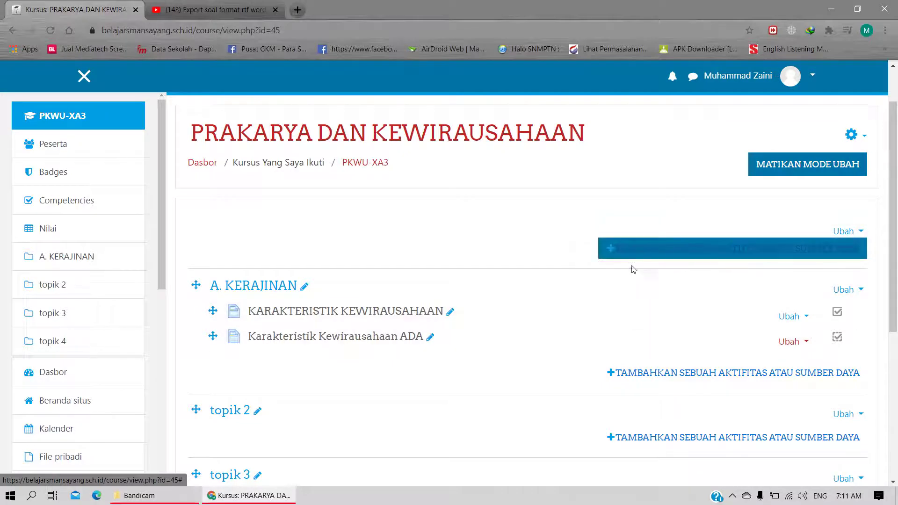
# Turn the course's edit mode off and back on
pyautogui.click(802, 169)
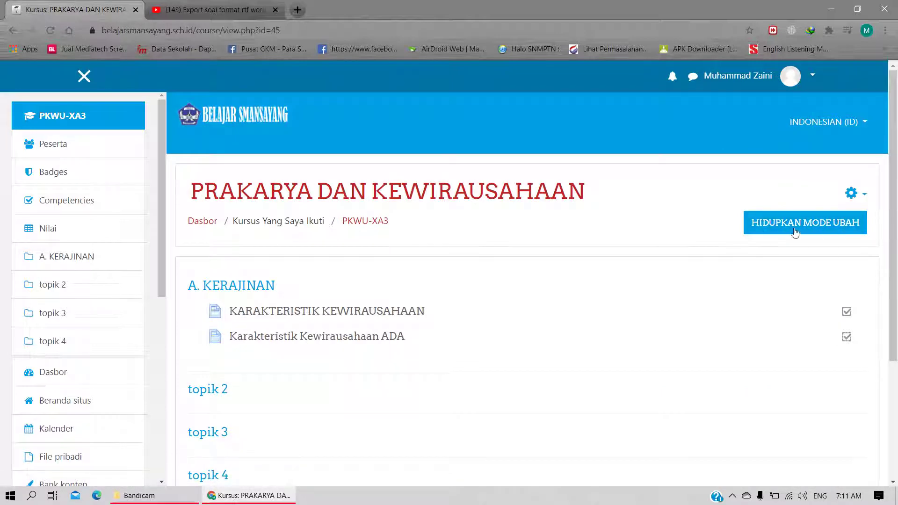
pyautogui.scroll(-2, 744, 296)
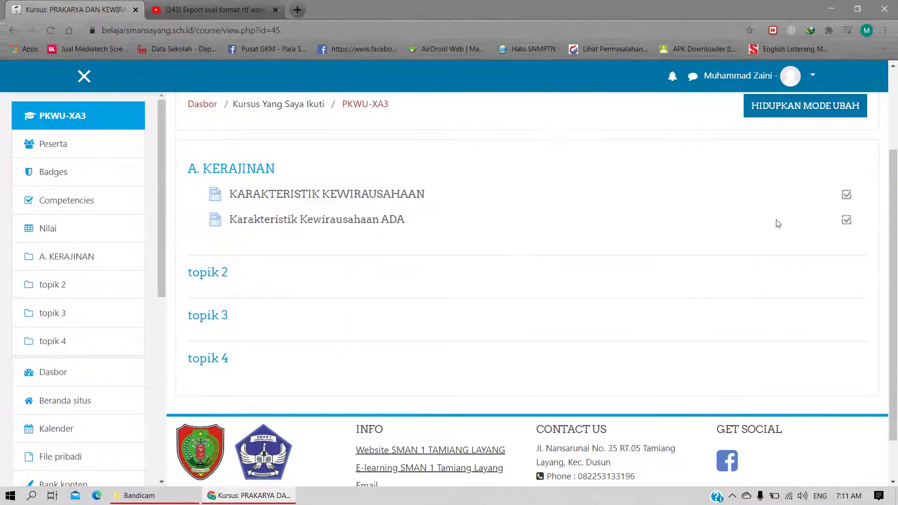
pyautogui.scroll(1, 774, 229)
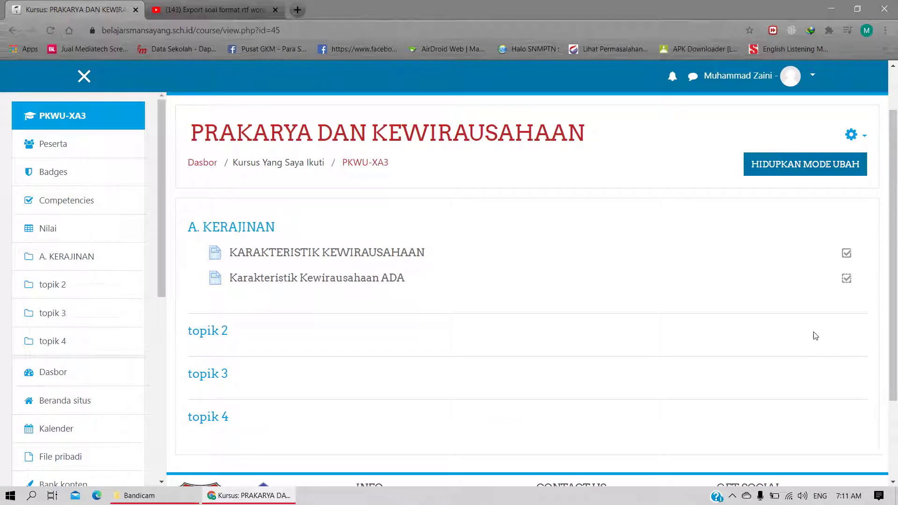
pyautogui.click(815, 167)
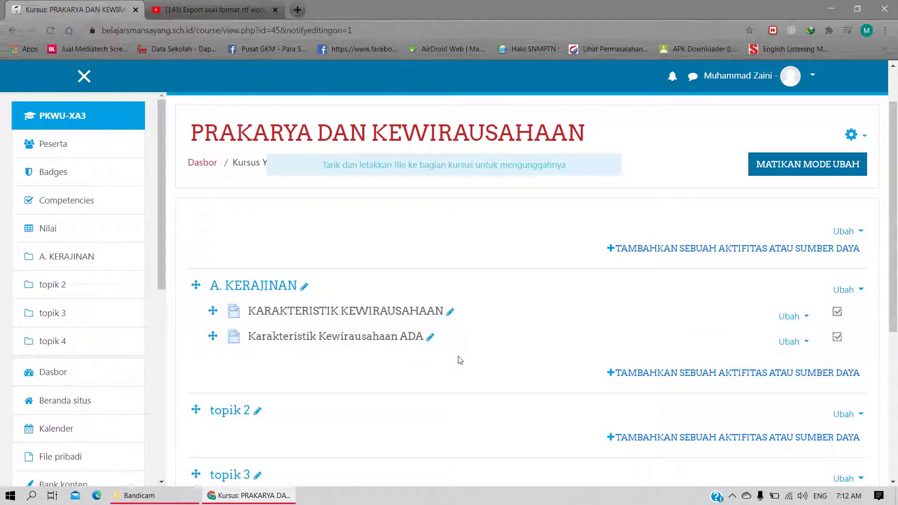
# Delete the Karakteristik Kewirausahaan ADA page from the A. KERAJINAN section and confirm the deletion
pyautogui.click(806, 343)
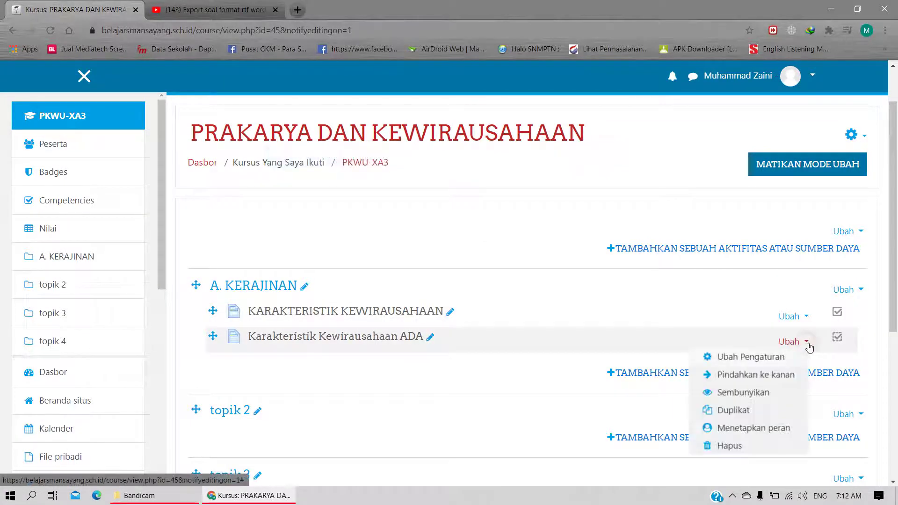
pyautogui.click(731, 447)
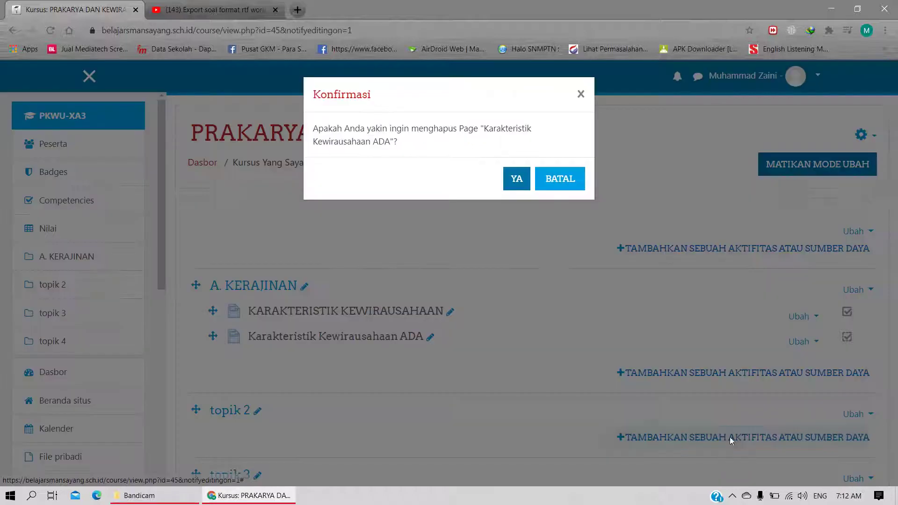
pyautogui.click(517, 181)
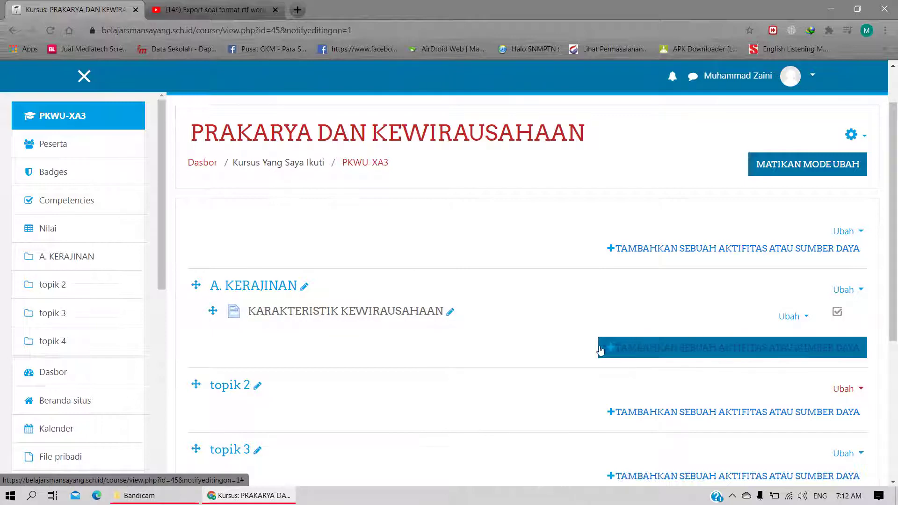
# Add a new Kuis activity to the A. KERAJINAN section
pyautogui.click(722, 350)
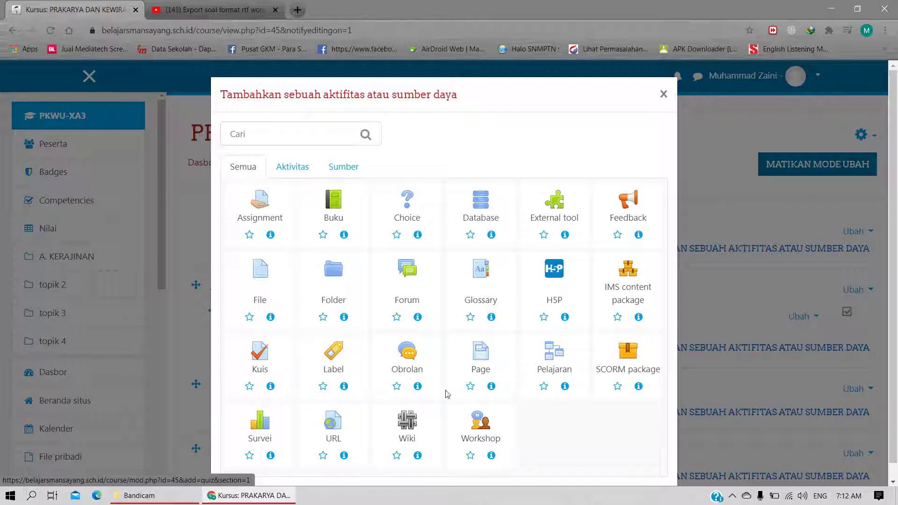
pyautogui.click(262, 359)
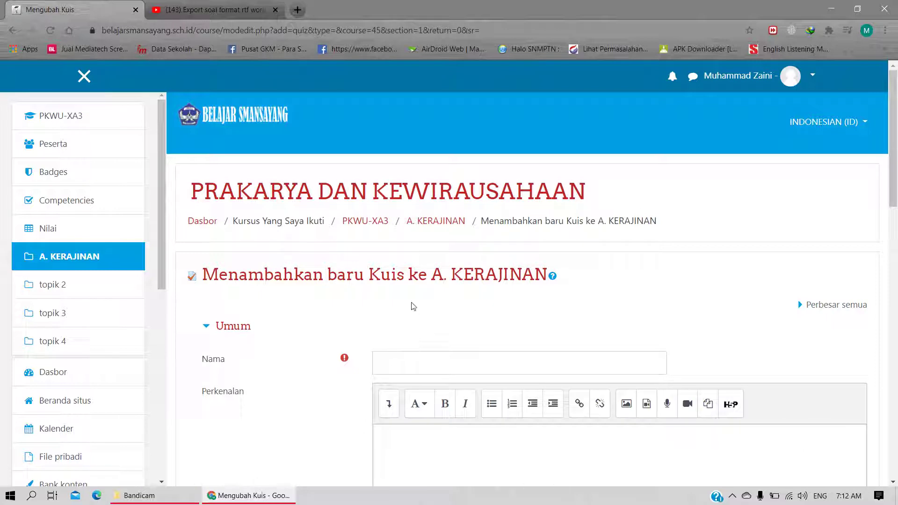
# Look over the new quiz form, from the Umum fields down through the collapsed settings sections
pyautogui.scroll(-5, 414, 306)
pyautogui.scroll(4, 327, 321)
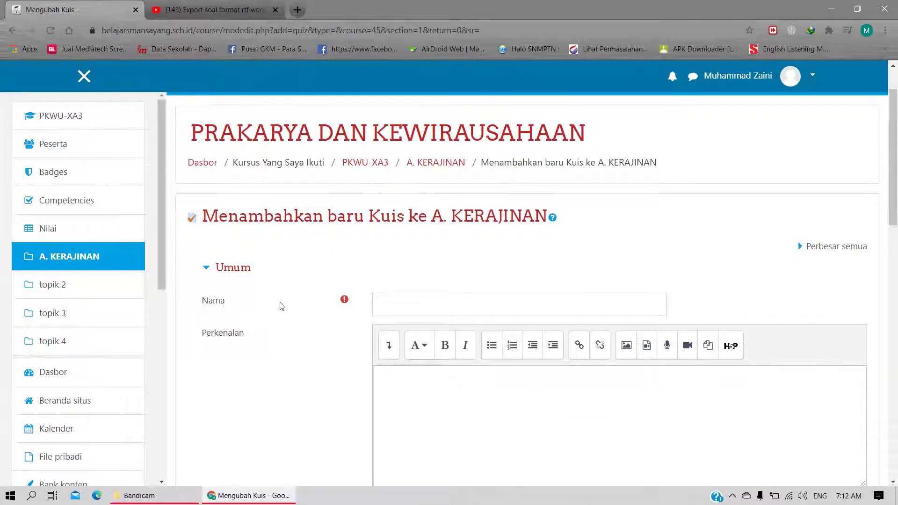
pyautogui.scroll(-1, 301, 340)
pyautogui.scroll(3, 301, 340)
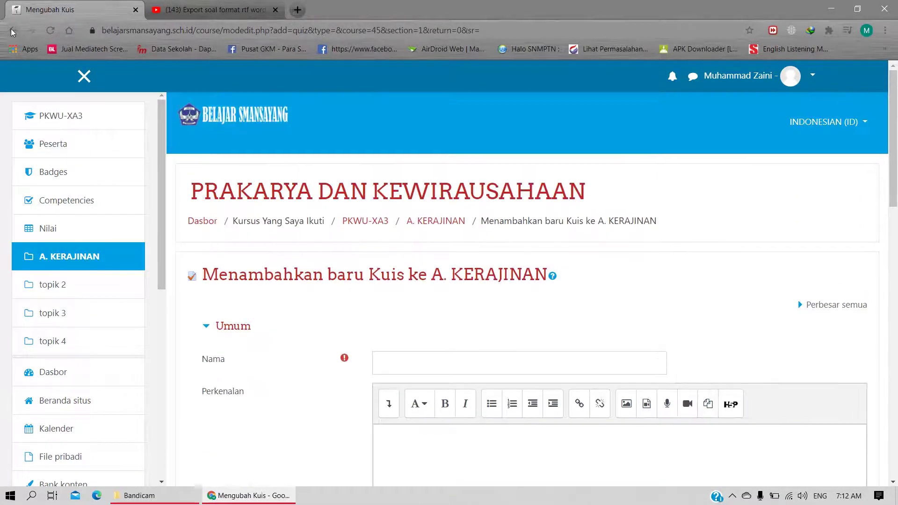
pyautogui.scroll(-1, 498, 316)
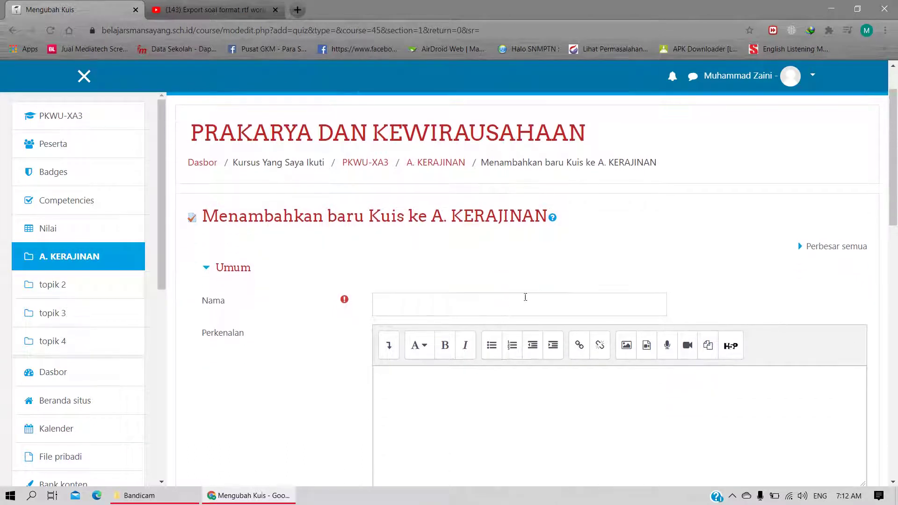
pyautogui.scroll(-5, 487, 257)
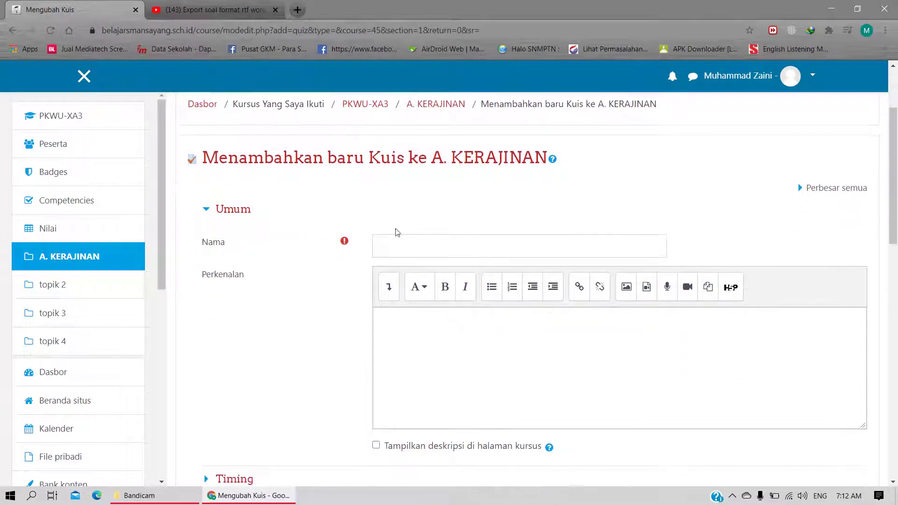
pyautogui.scroll(-3, 275, 203)
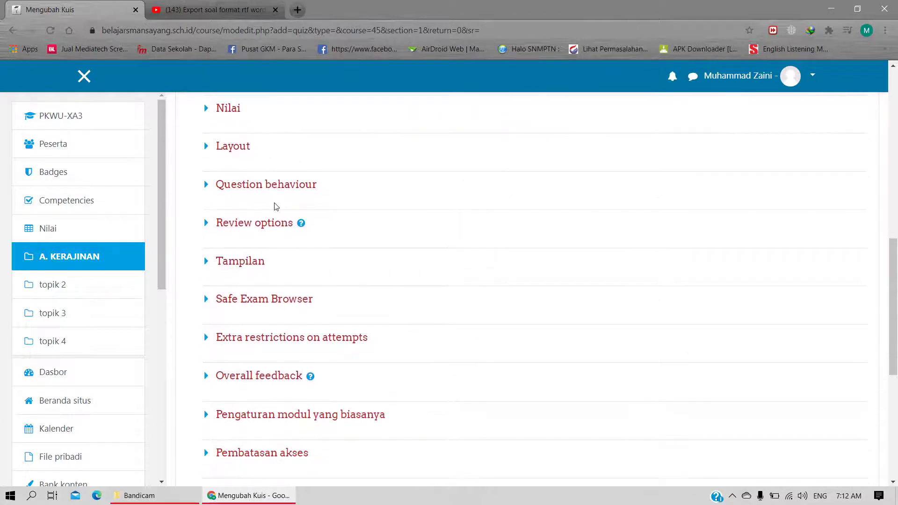
pyautogui.scroll(6, 275, 204)
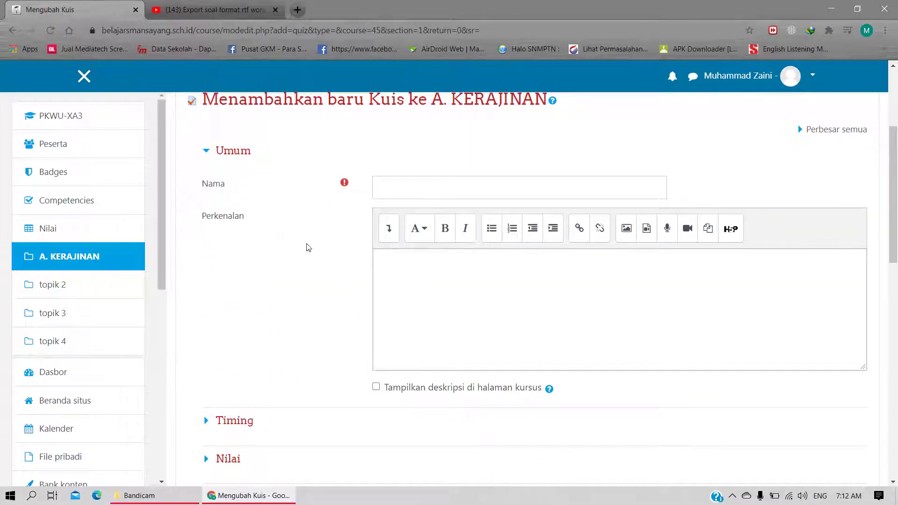
pyautogui.click(398, 183)
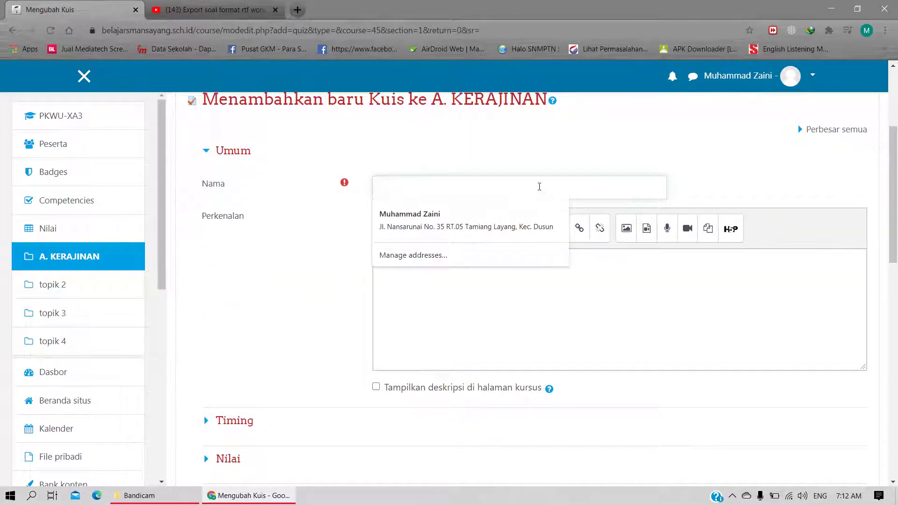
pyautogui.click(261, 277)
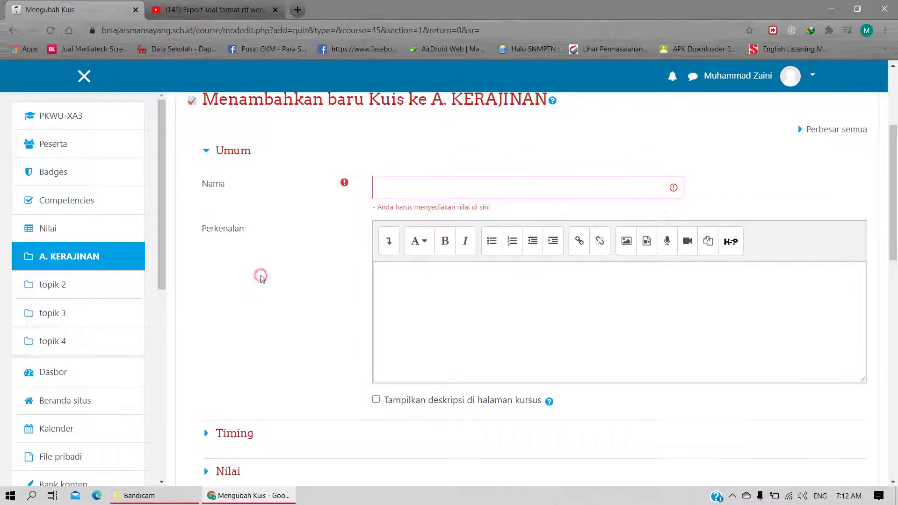
pyautogui.click(404, 282)
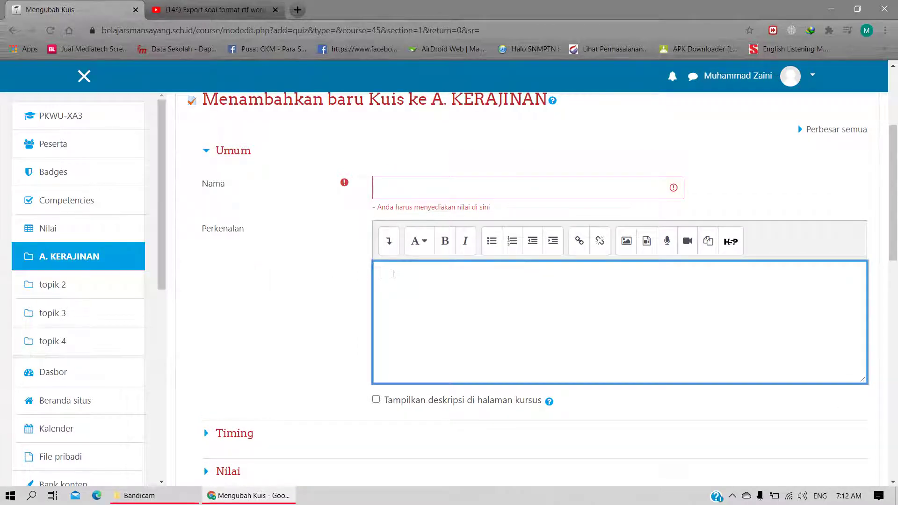
pyautogui.scroll(-1, 393, 274)
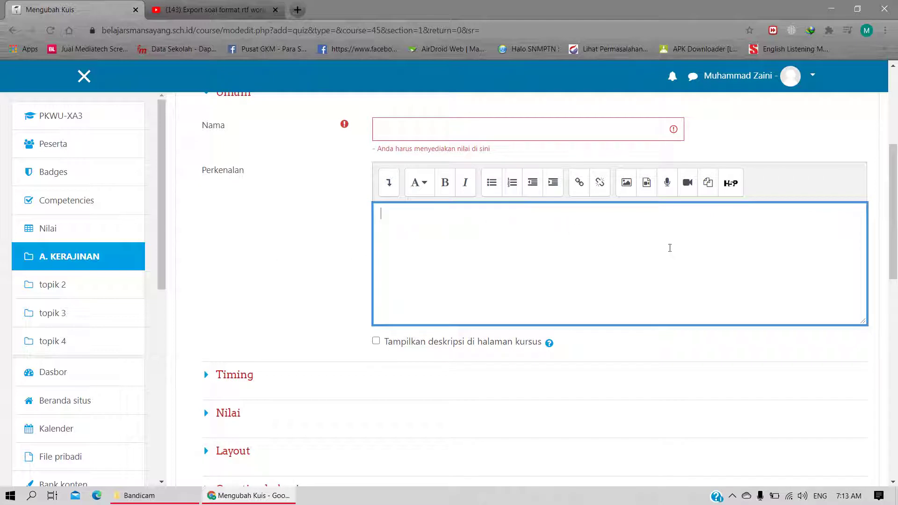
pyautogui.scroll(-1, 314, 252)
pyautogui.scroll(-1, 238, 308)
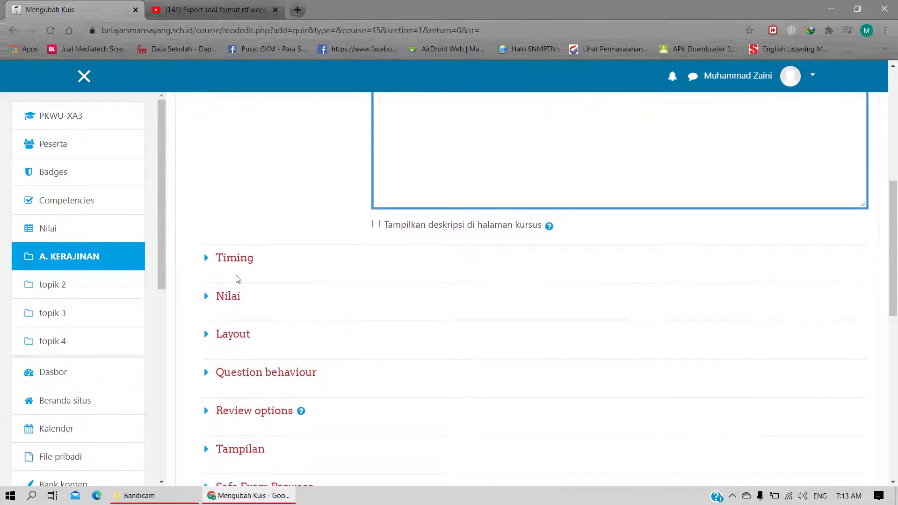
pyautogui.scroll(3, 275, 256)
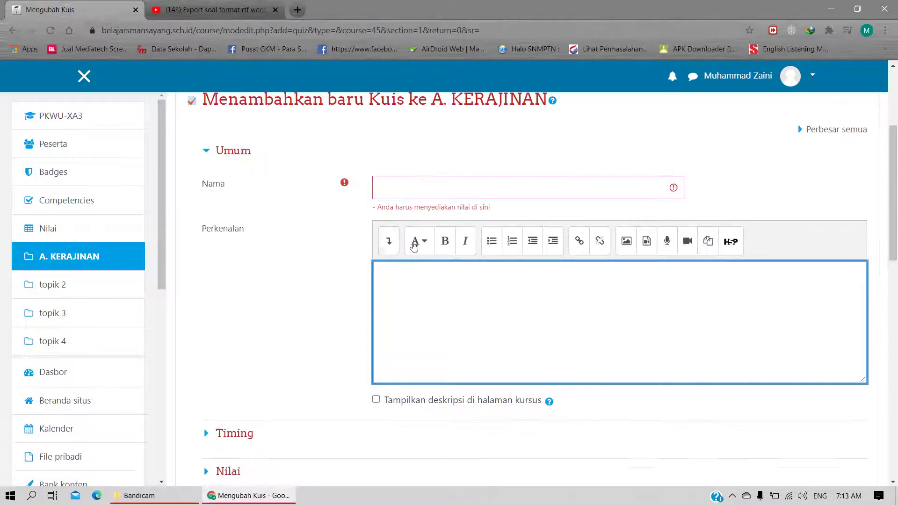
# Name the quiz TUGAS PERTAMA KARAKTERISTIK KEWIRAUSAHAAN
pyautogui.click(409, 191)
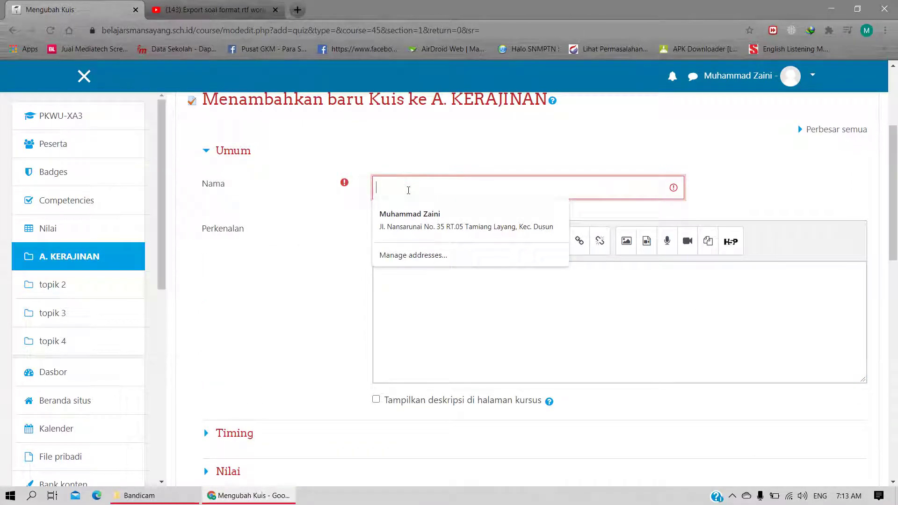
pyautogui.write('T')
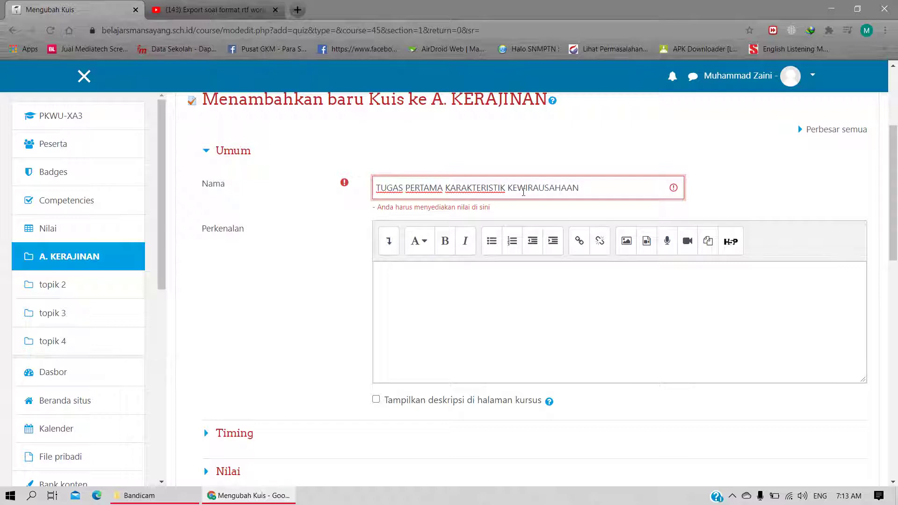
pyautogui.click(295, 267)
# Enter the heading "Petunjuk Pengerjaan :" in the quiz introduction, followed by the placeholder lines "sadasdasfaf" and "asdsadas"
pyautogui.click(426, 276)
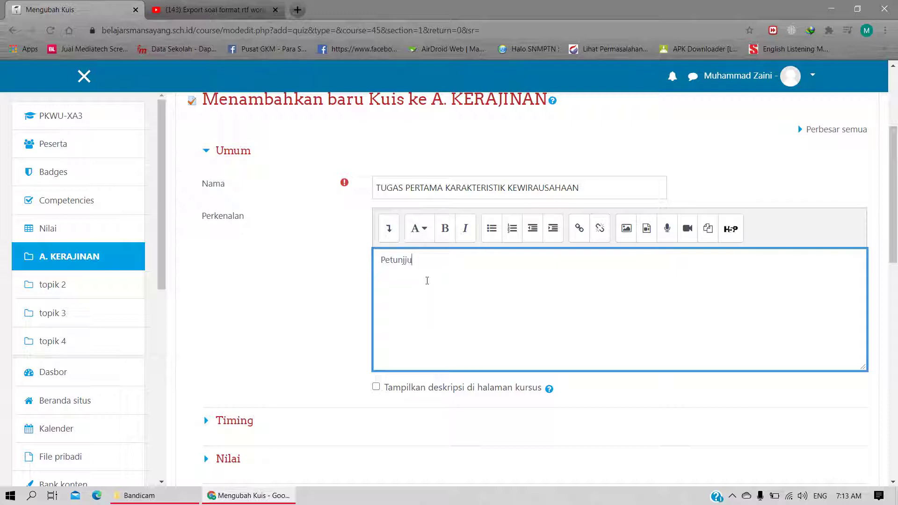
pyautogui.write('Petunjj')
pyautogui.press('BackSpace')
pyautogui.write('uk')
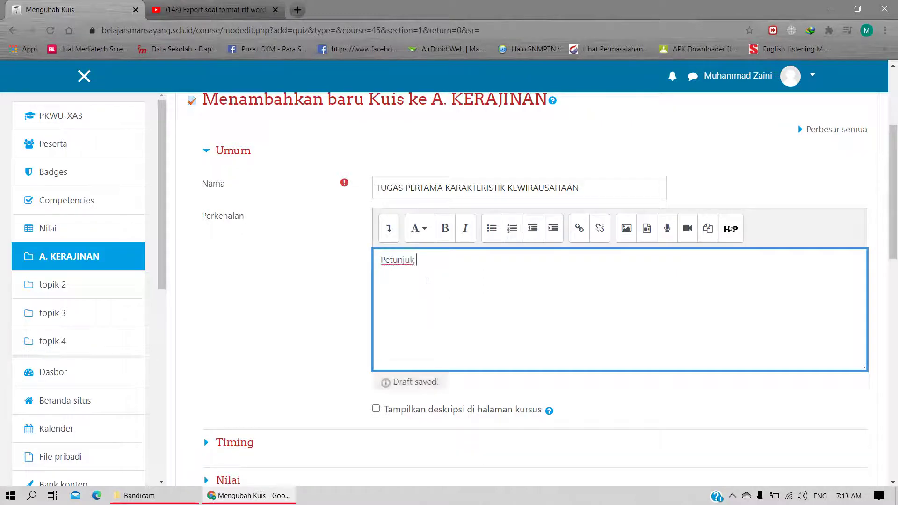
pyautogui.write(' Pengerjaan :')
pyautogui.press('Return')
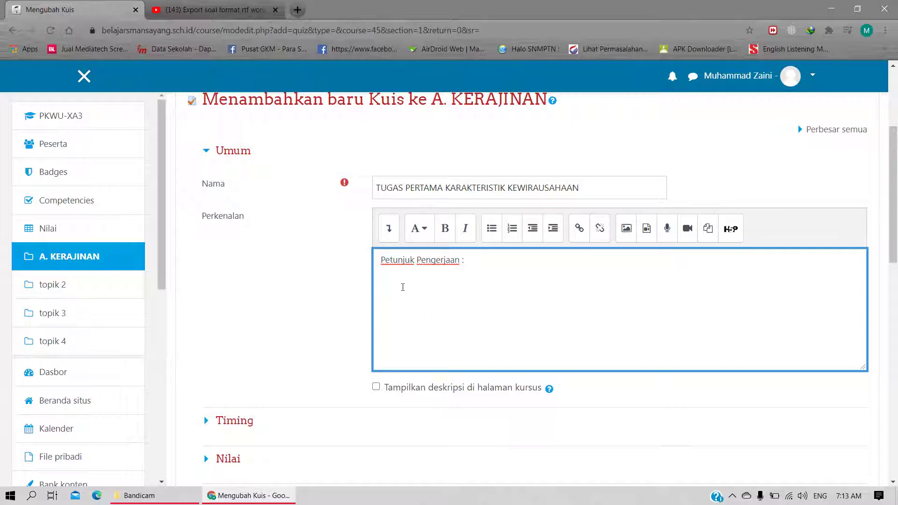
pyautogui.write('sadasdasfaf ')
pyautogui.write('asdsadas')
pyautogui.click(334, 309)
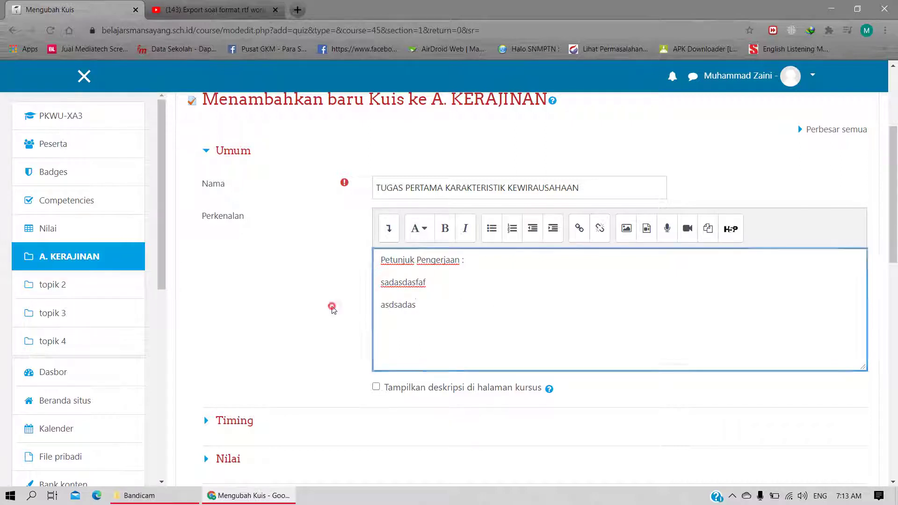
# Replace the first placeholder line of the introduction with "Kerjakan langsung di website ini" and delete the second placeholder line
pyautogui.scroll(-2, 334, 309)
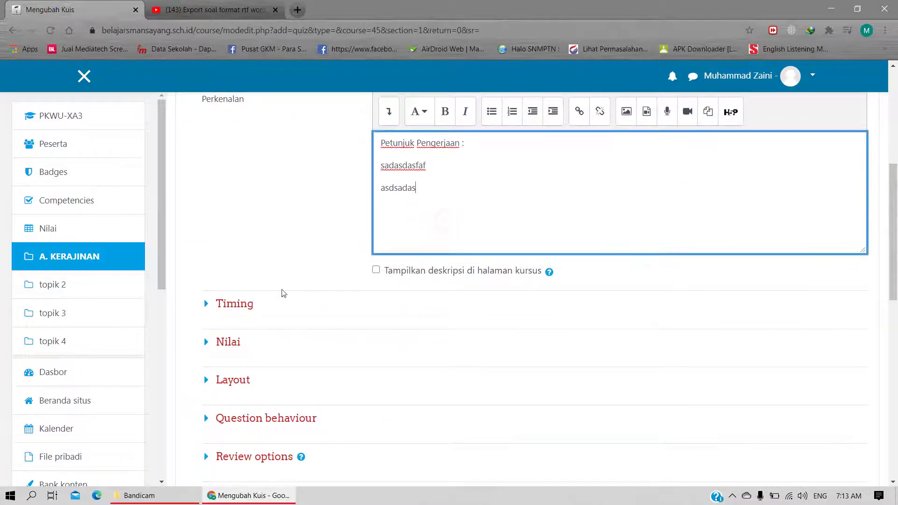
pyautogui.doubleClick(401, 166)
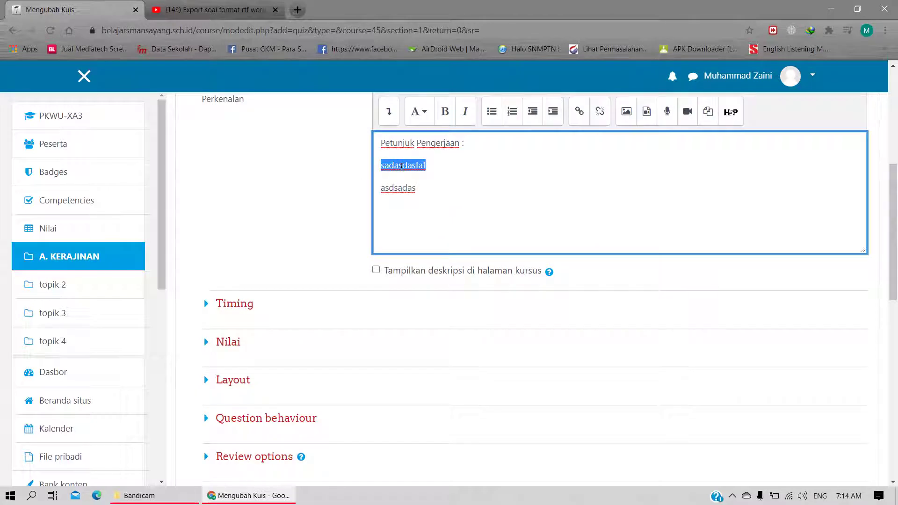
pyautogui.write('Kerjakan lan')
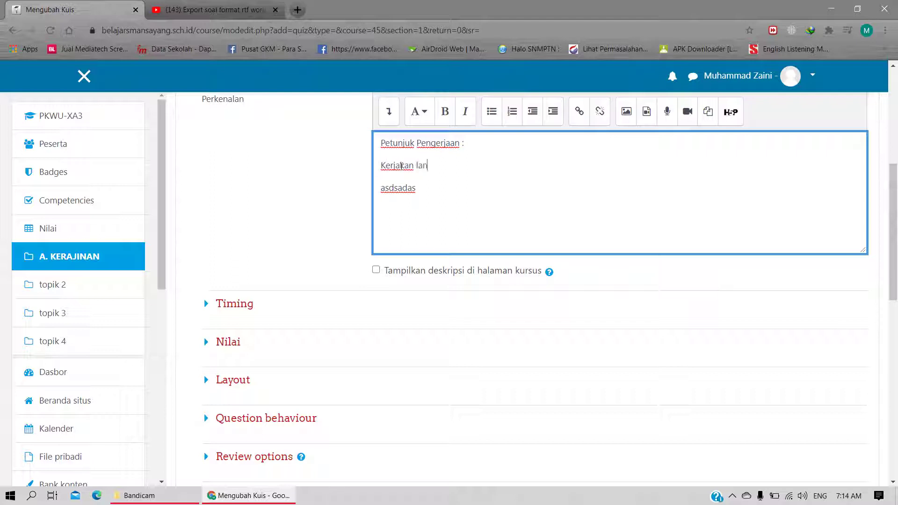
pyautogui.write('gsung di website ini')
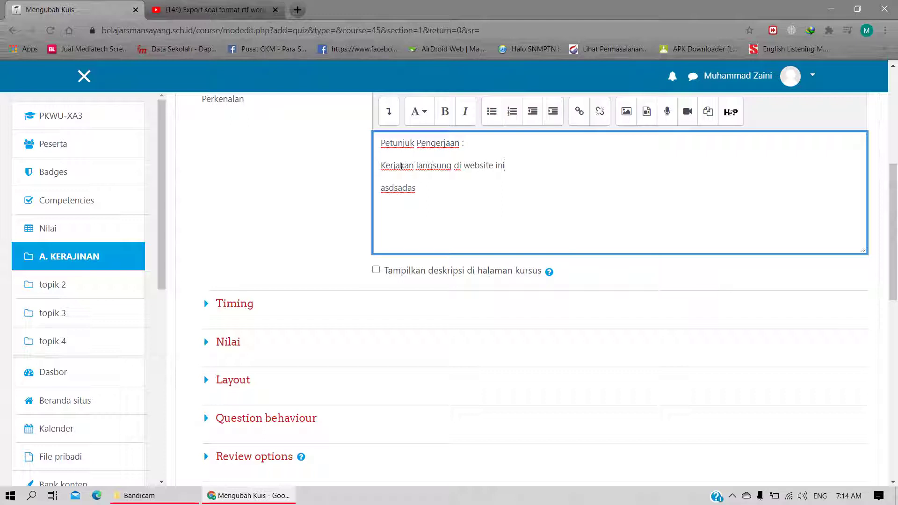
pyautogui.doubleClick(396, 187)
pyautogui.press('BackSpace')
pyautogui.click(312, 192)
pyautogui.click(457, 200)
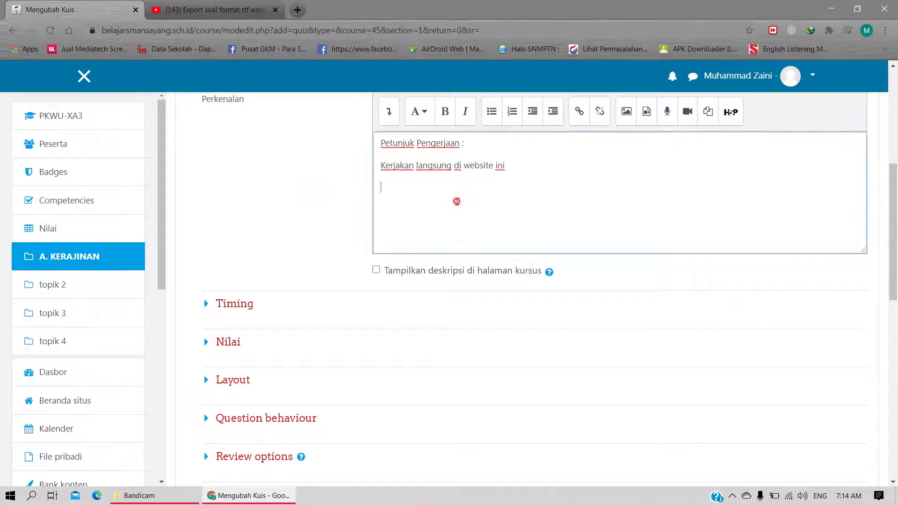
pyautogui.click(264, 211)
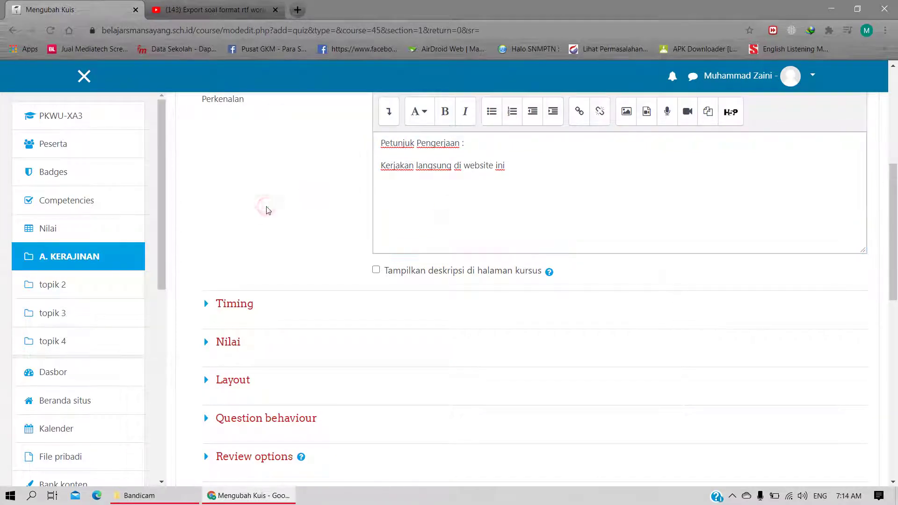
# Expand the Timing section and review its start, end and time limit settings together with the introduction text
pyautogui.click(236, 304)
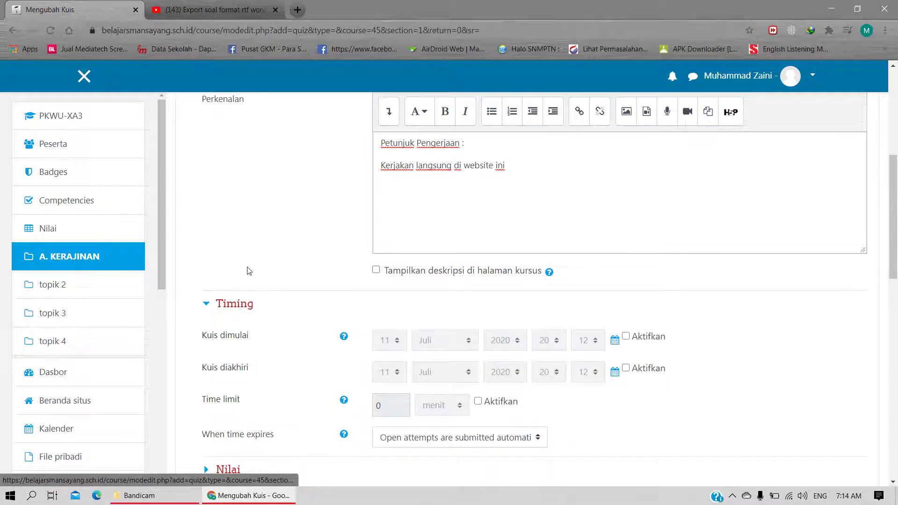
pyautogui.scroll(-1, 247, 271)
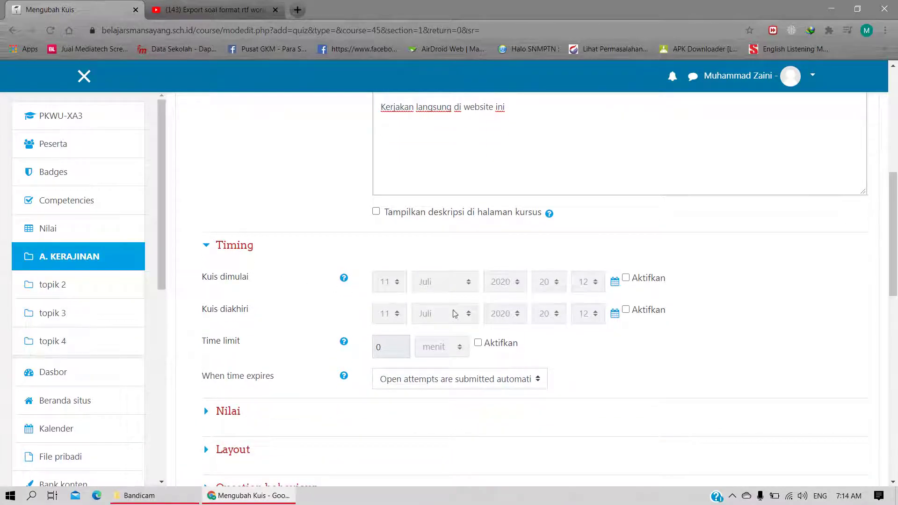
pyautogui.scroll(2, 346, 289)
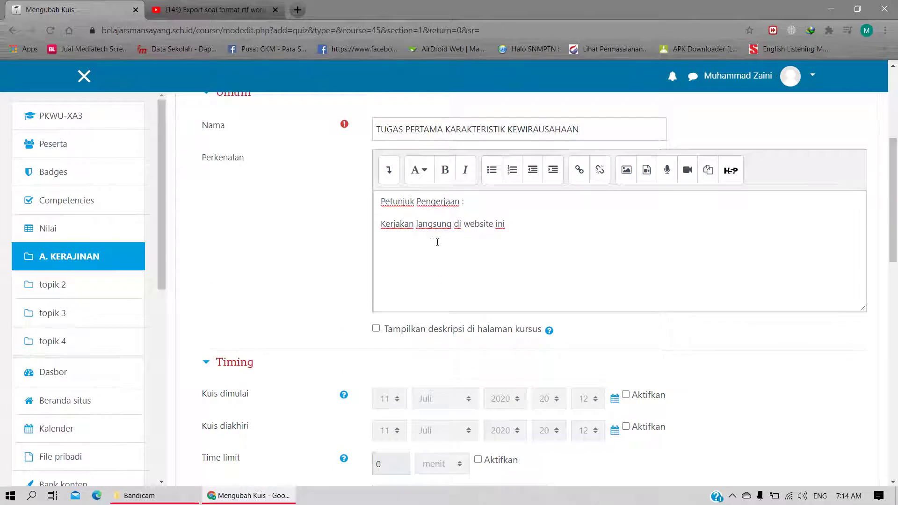
pyautogui.moveTo(383, 225); pyautogui.dragTo(447, 225)
pyautogui.click(334, 235)
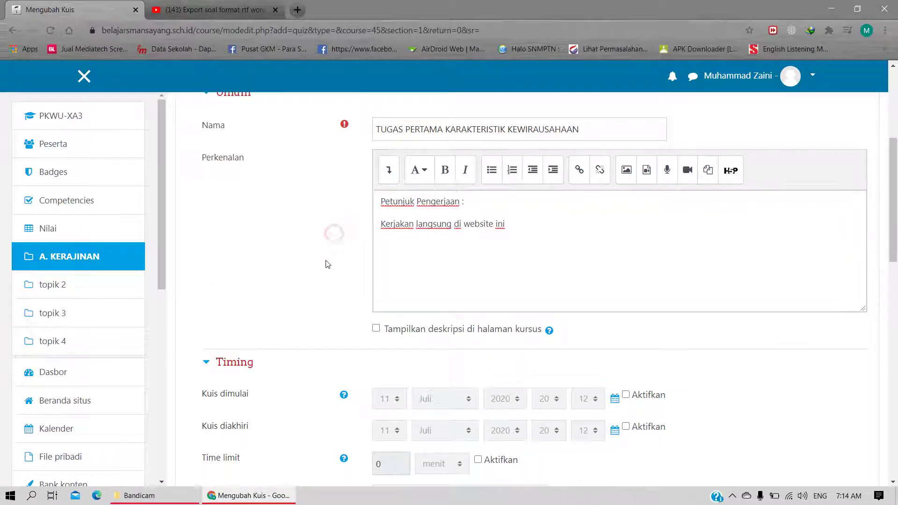
pyautogui.scroll(-1, 334, 252)
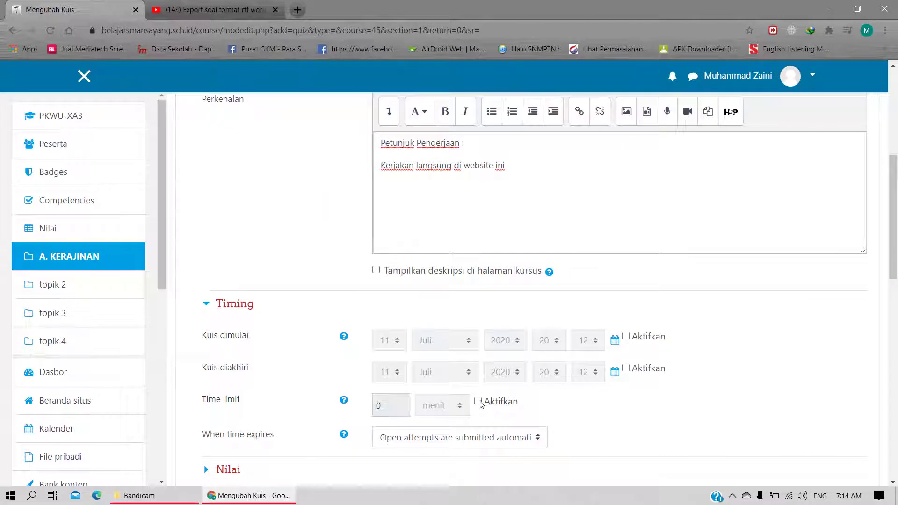
pyautogui.scroll(1, 287, 233)
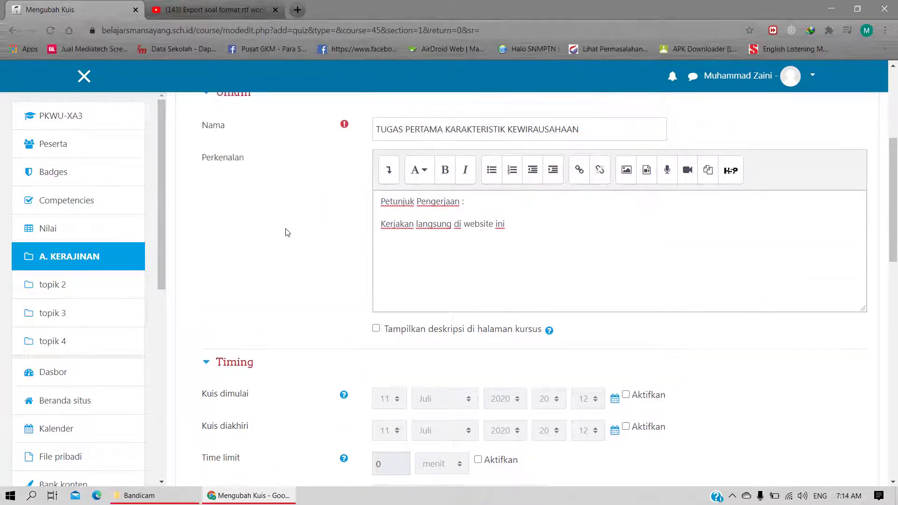
pyautogui.scroll(-1, 287, 233)
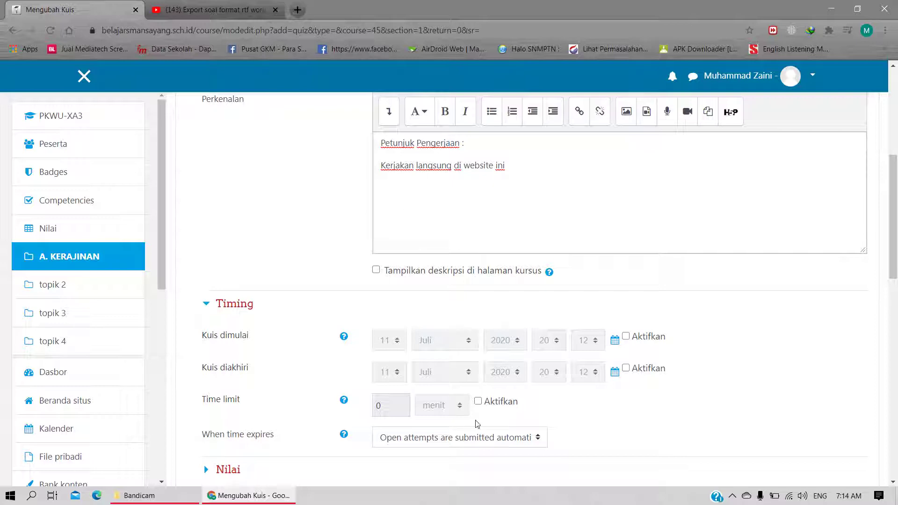
# Enable the quiz's time limit and set it to 120 minutes
pyautogui.click(478, 402)
pyautogui.doubleClick(379, 406)
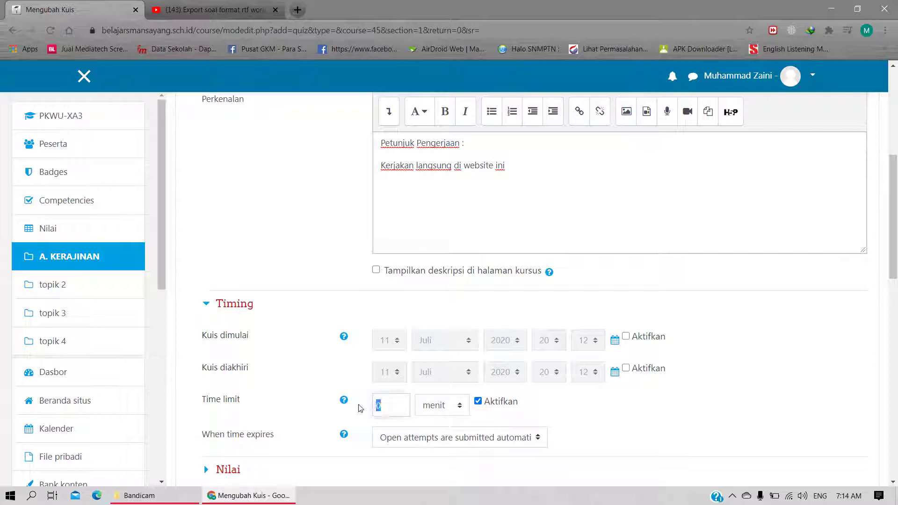
pyautogui.write('90')
pyautogui.doubleClick(381, 410)
pyautogui.write('120')
# Examine the options for what happens when the quiz time expires, along with the time limit, without changing them
pyautogui.scroll(-1, 316, 277)
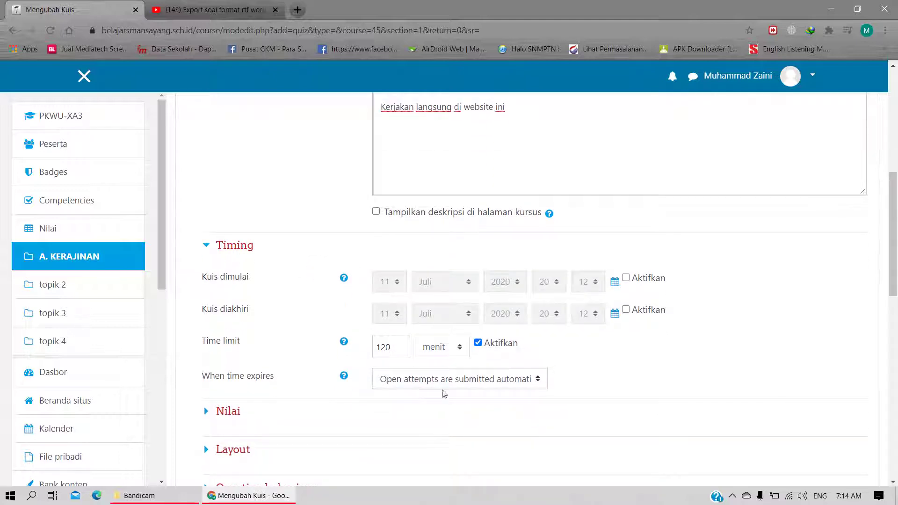
pyautogui.click(472, 381)
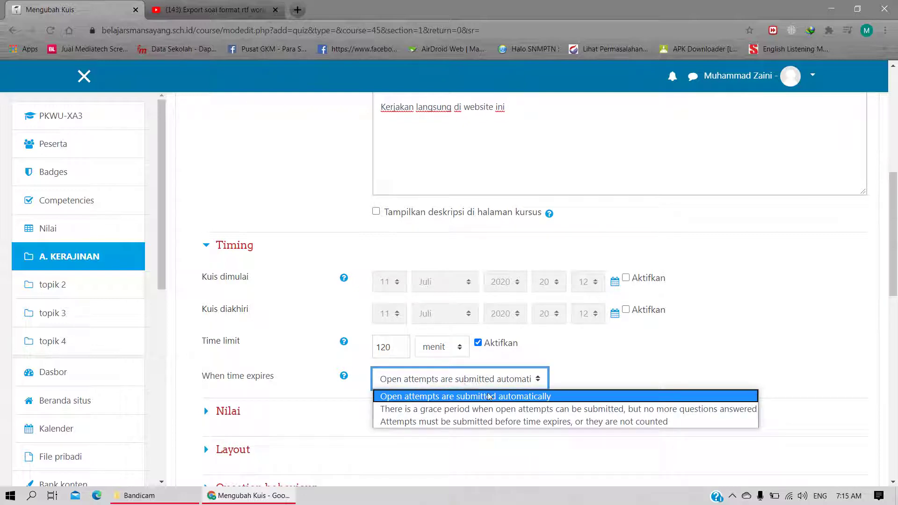
pyautogui.click(613, 363)
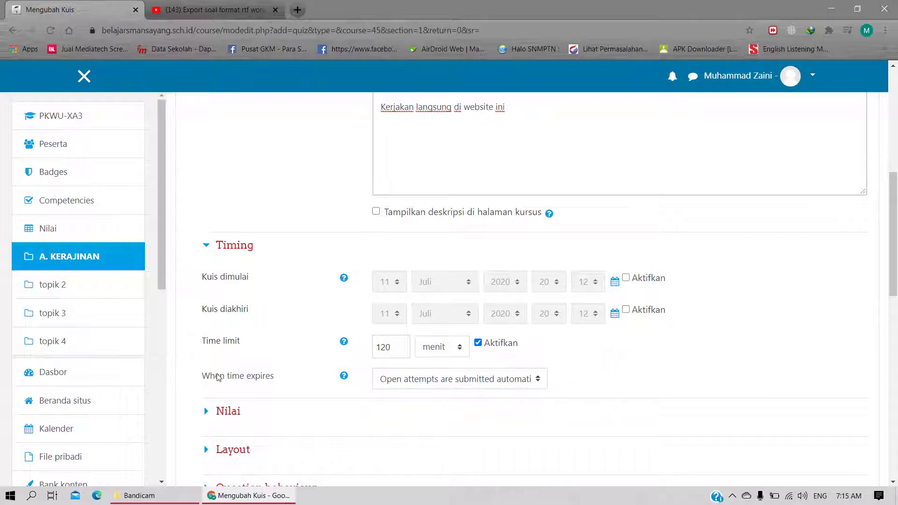
pyautogui.click(407, 383)
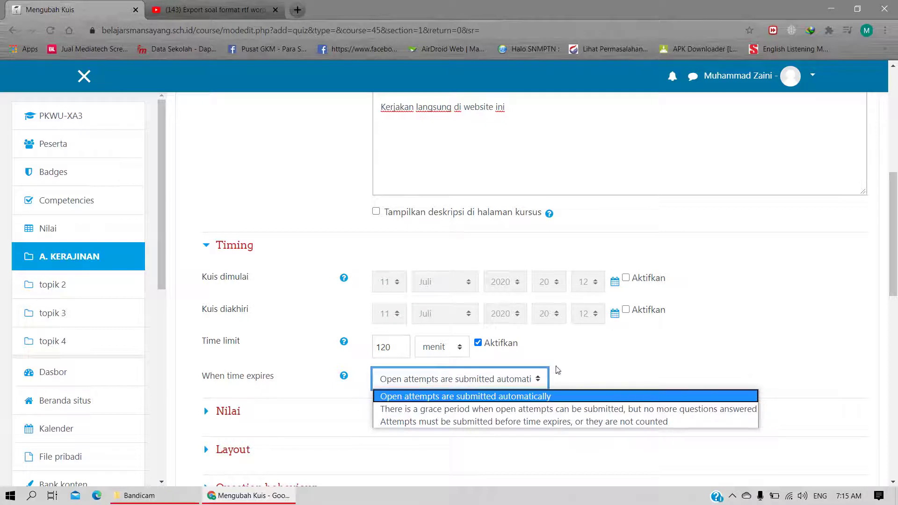
pyautogui.click(592, 364)
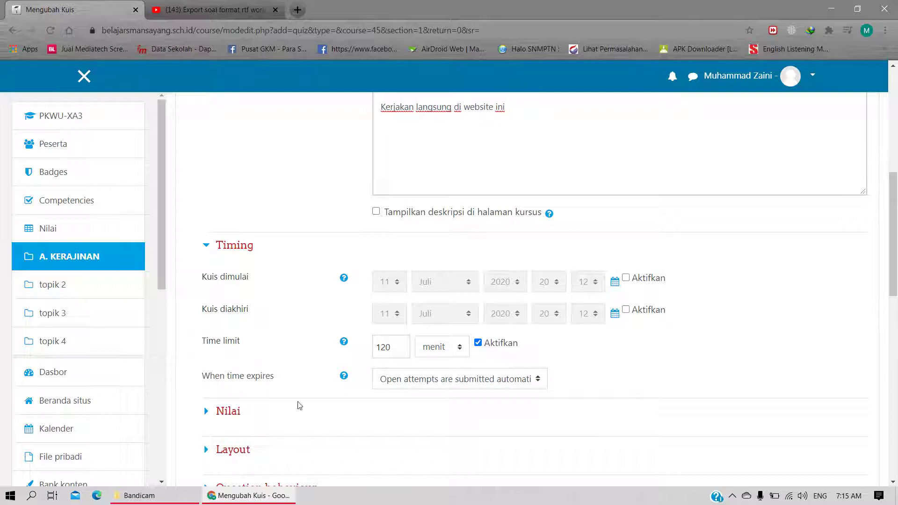
pyautogui.click(412, 379)
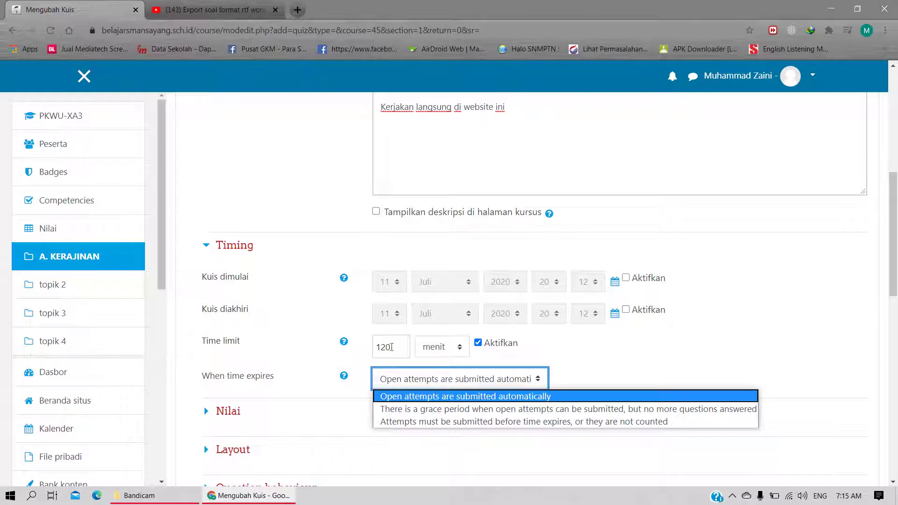
pyautogui.click(392, 347)
pyautogui.moveTo(392, 348); pyautogui.dragTo(370, 351)
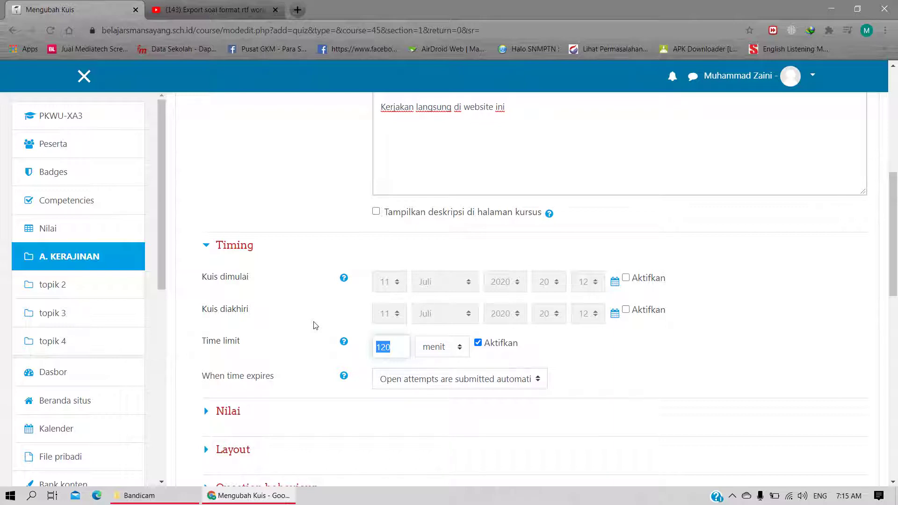
# Expand the Nilai section and set the passing grade (Nilai untuk lulus) to 7.5
pyautogui.scroll(-2, 314, 325)
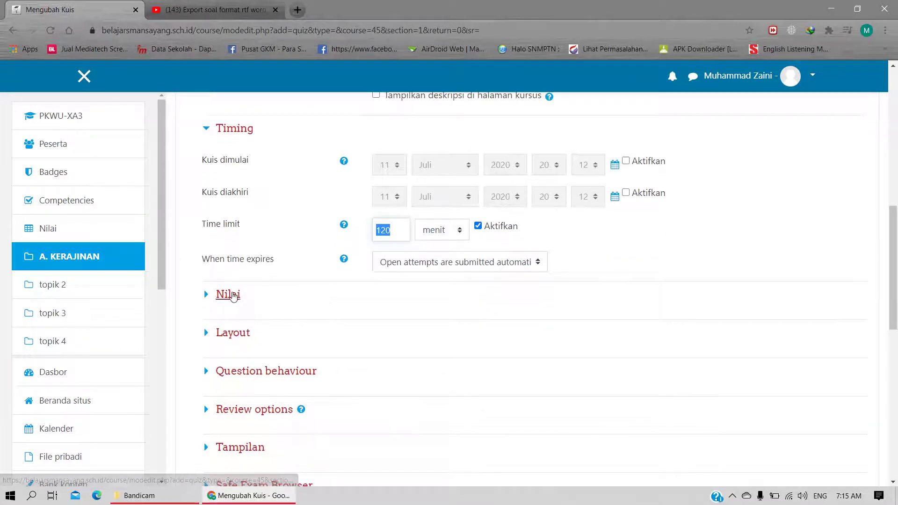
pyautogui.click(233, 295)
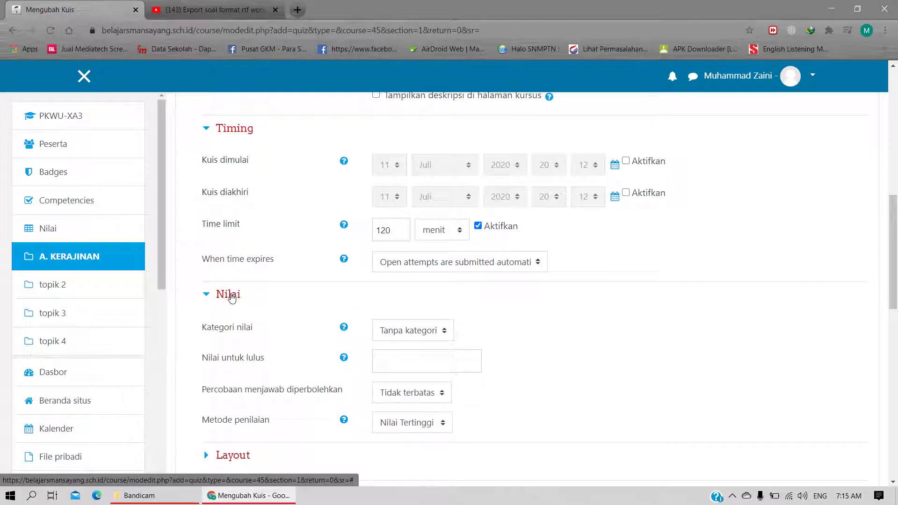
pyautogui.click(416, 359)
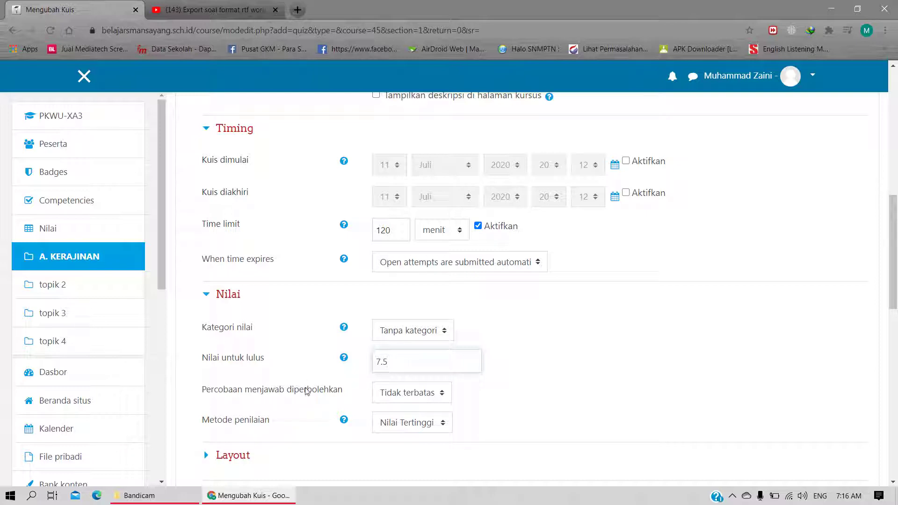
# Try limiting the allowed attempts (Percobaan menjawab diperbolehkan) to 1, and return the setting to Tidak terbatas
pyautogui.click(442, 394)
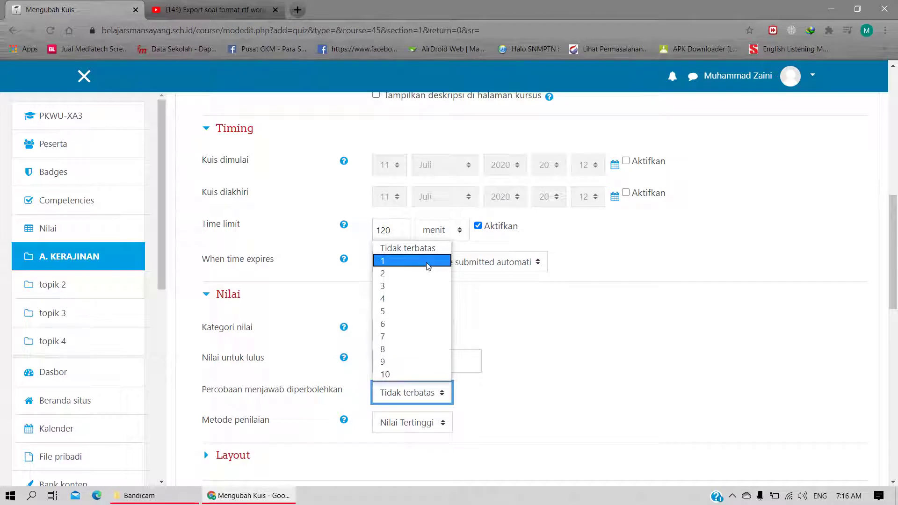
pyautogui.click(416, 262)
pyautogui.click(441, 398)
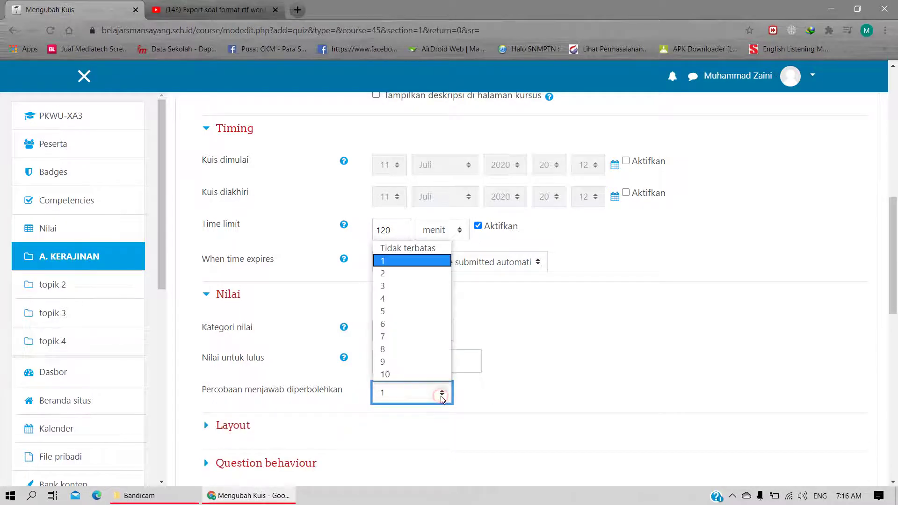
pyautogui.click(406, 262)
pyautogui.click(449, 394)
pyautogui.click(421, 247)
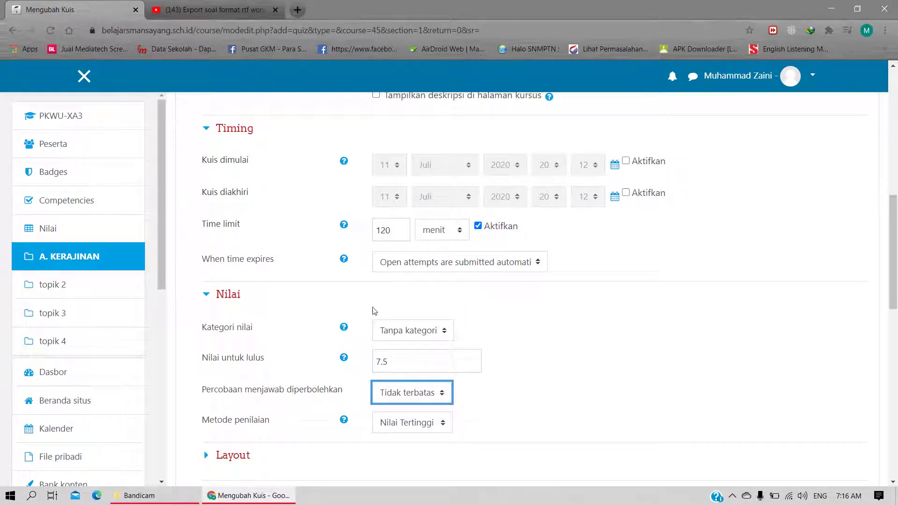
# Set the number of allowed attempts in the Nilai section to 1 and check the other available attempt counts
pyautogui.scroll(1, 356, 341)
pyautogui.scroll(-2, 422, 337)
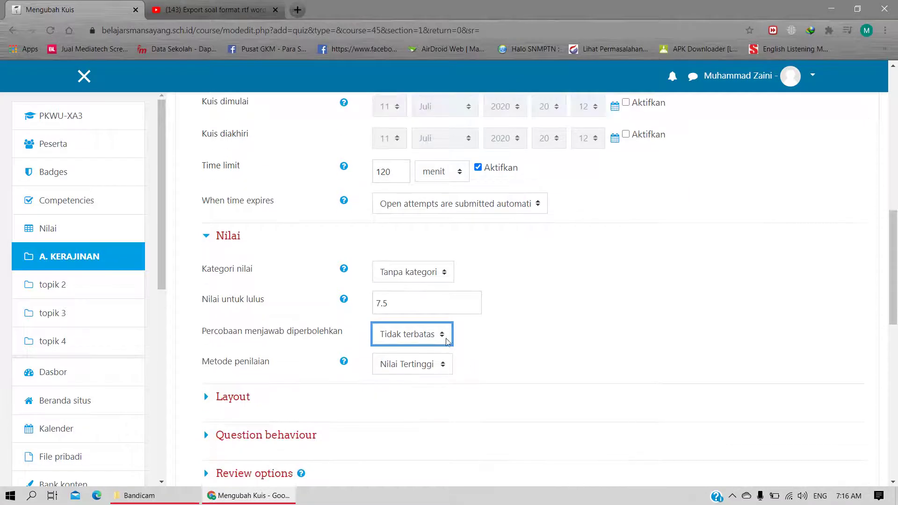
pyautogui.click(442, 335)
pyautogui.click(421, 367)
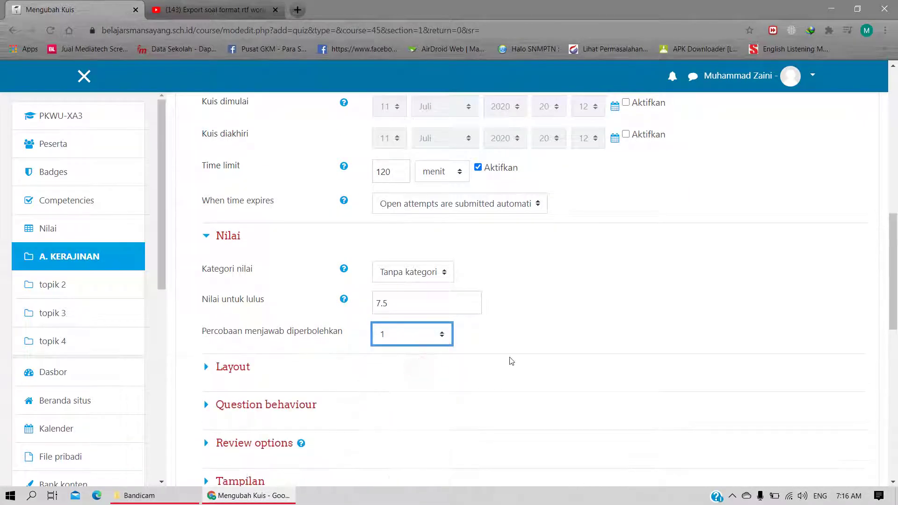
pyautogui.scroll(-1, 503, 333)
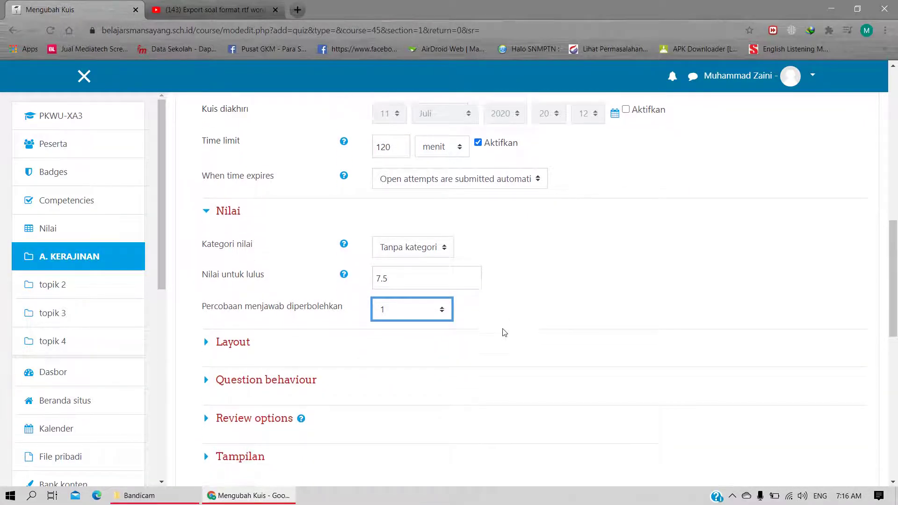
pyautogui.scroll(1, 501, 333)
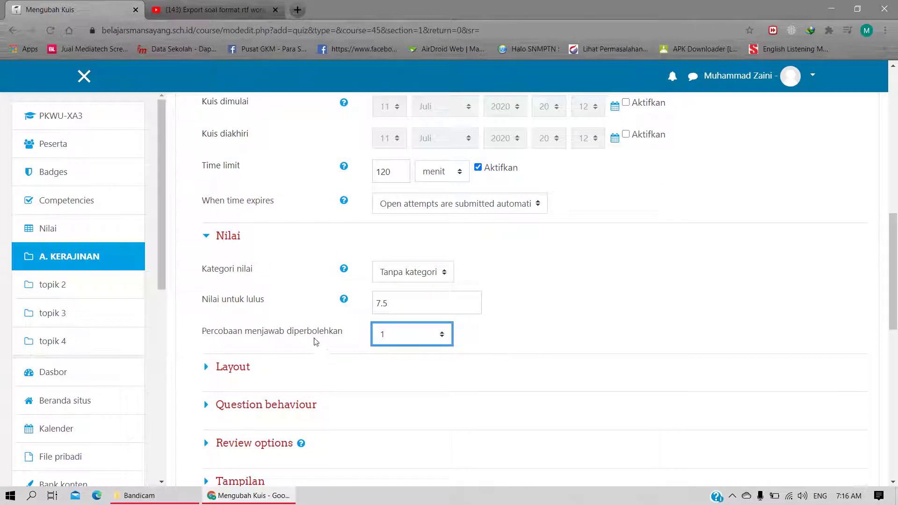
pyautogui.scroll(1, 276, 326)
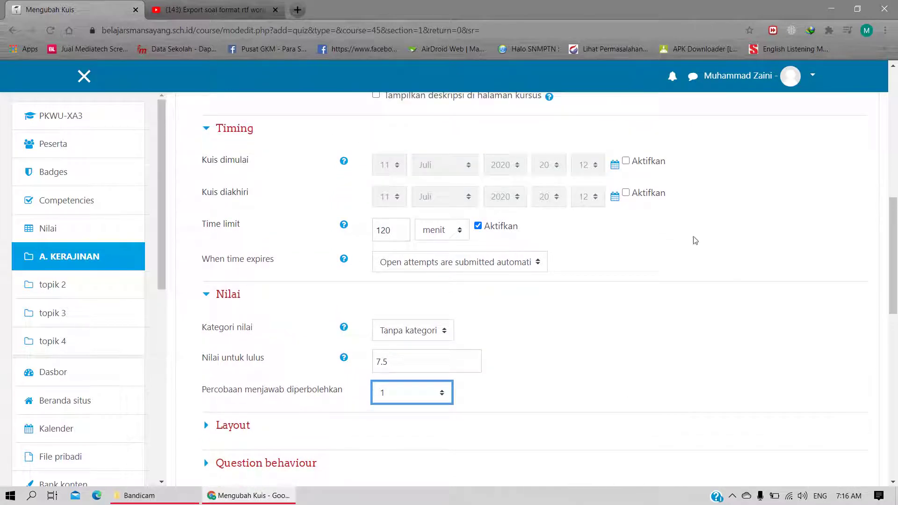
pyautogui.click(445, 394)
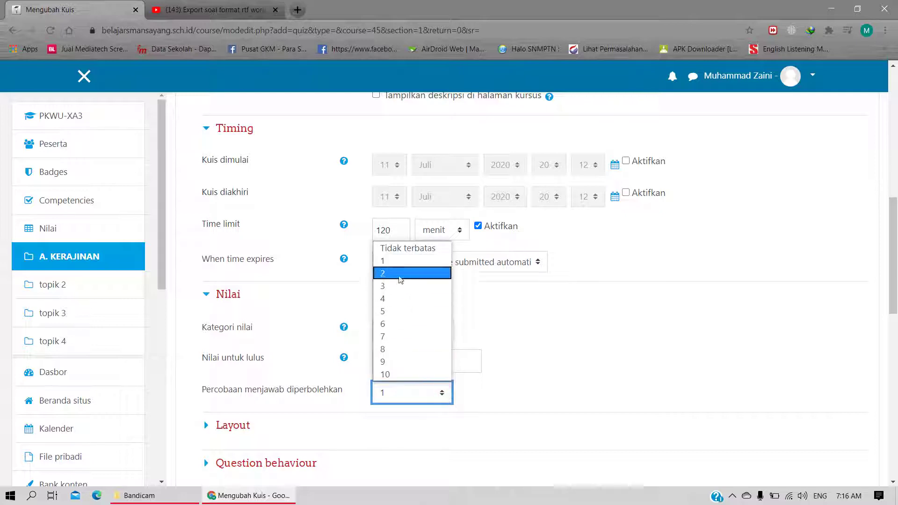
pyautogui.click(609, 311)
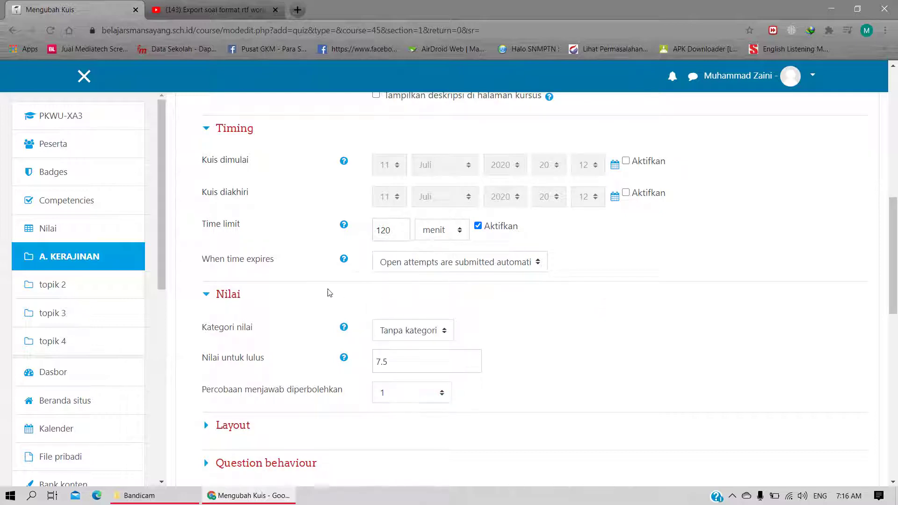
# Expand the Layout section and examine the New page options, keeping Every question selected
pyautogui.scroll(-2, 297, 299)
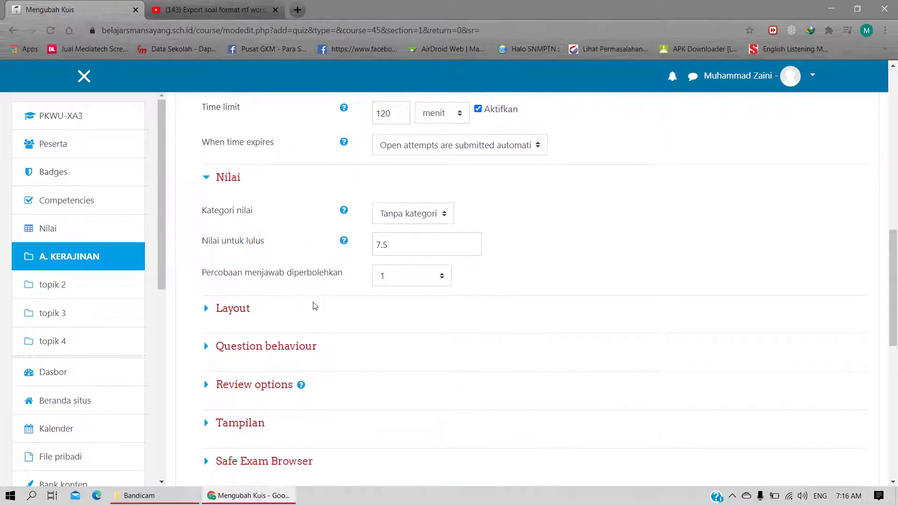
pyautogui.click(228, 313)
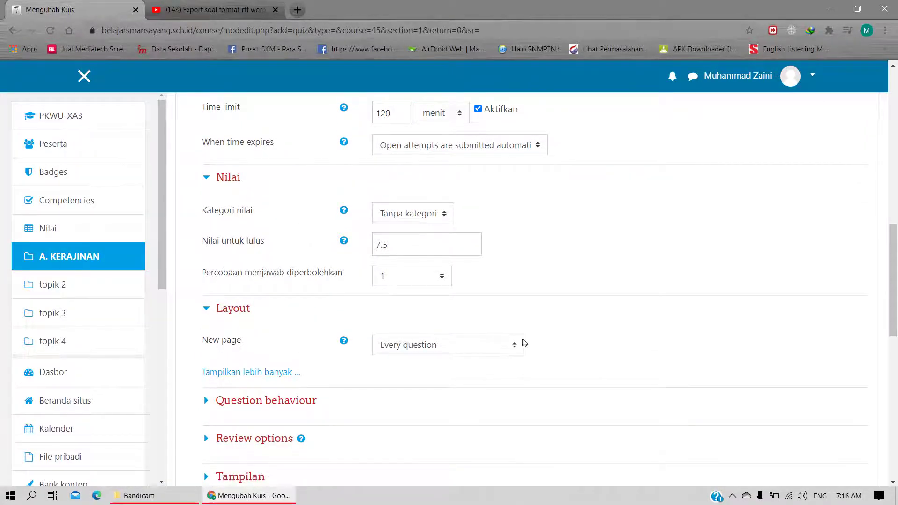
pyautogui.click(509, 349)
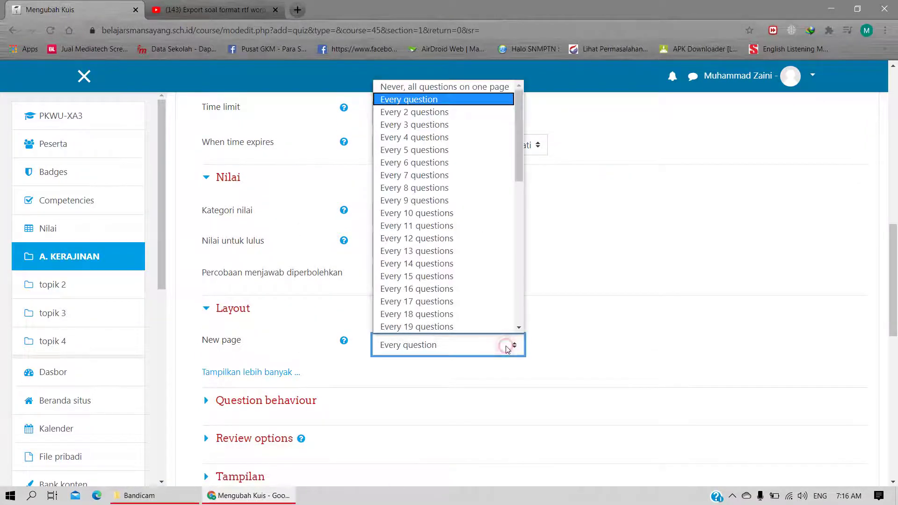
pyautogui.click(593, 322)
pyautogui.click(593, 322)
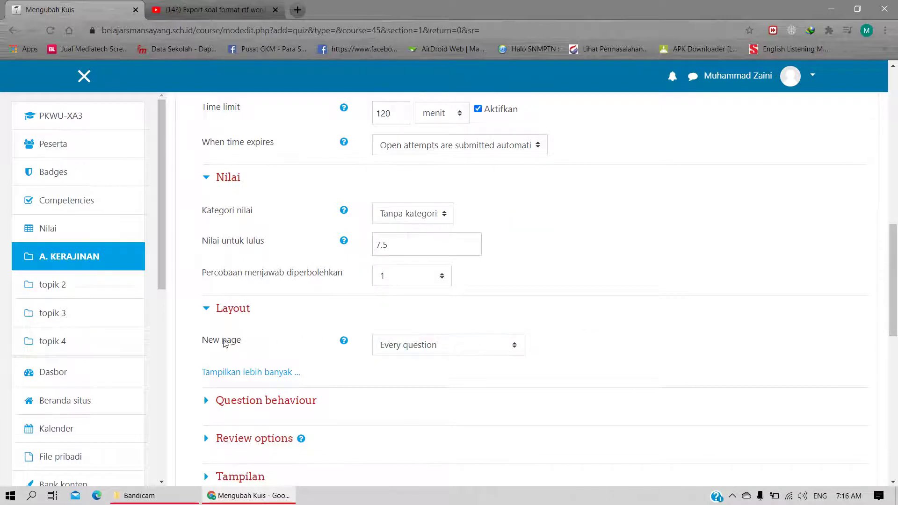
pyautogui.click(454, 346)
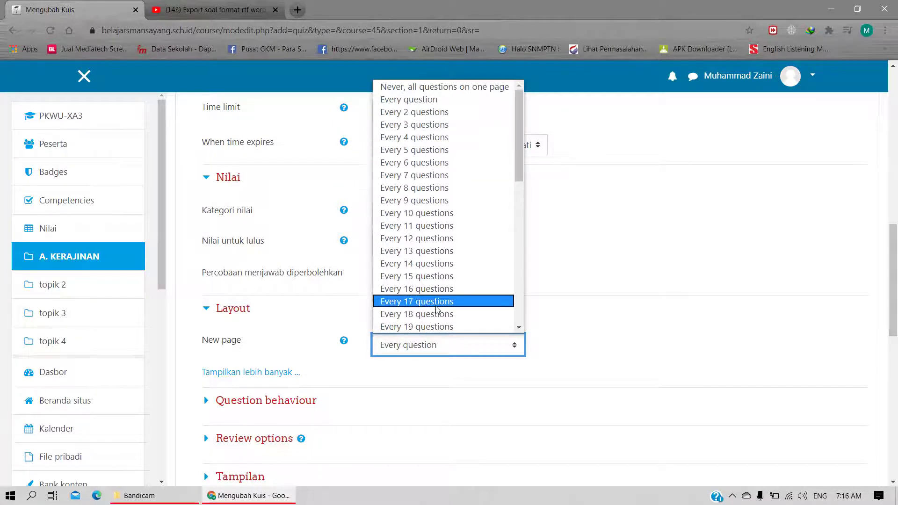
pyautogui.click(611, 278)
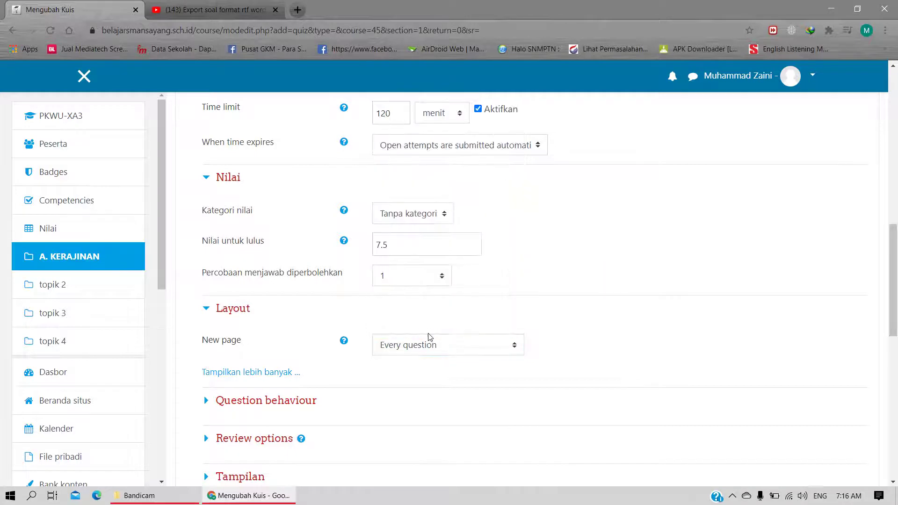
# Review the shuffle and feedback settings in the Question behaviour section and collapse it again
pyautogui.scroll(-3, 225, 319)
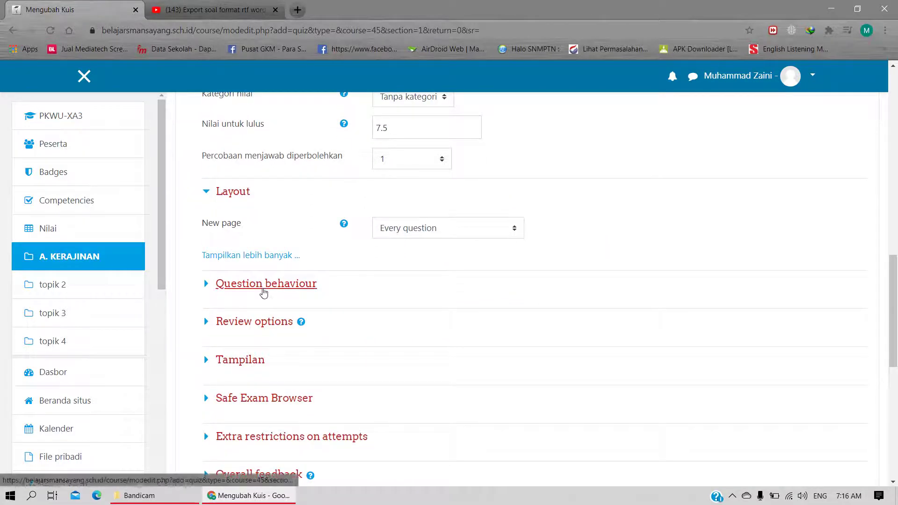
pyautogui.click(228, 286)
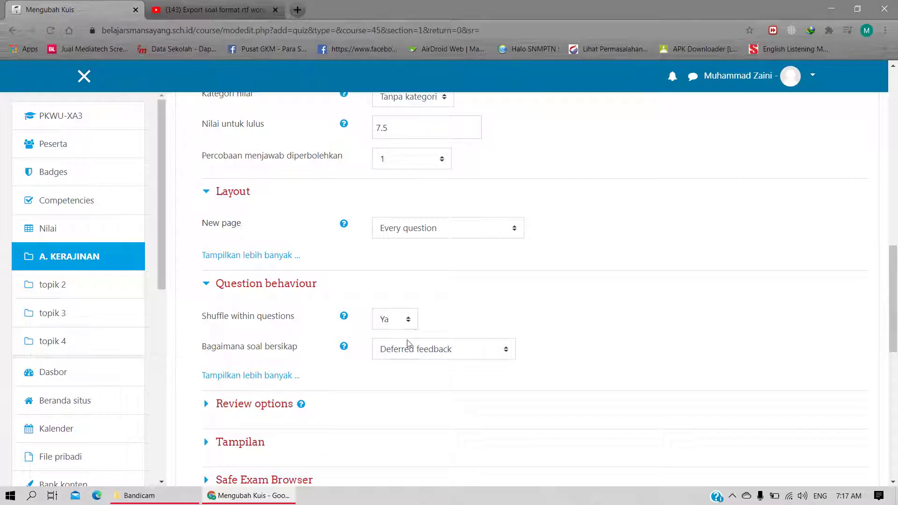
pyautogui.click(207, 285)
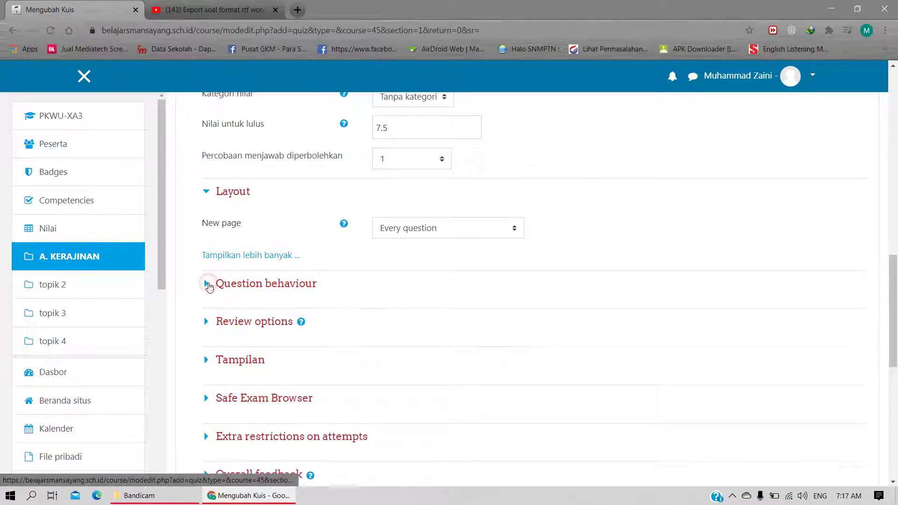
# In Review options, disable The attempt both immediately after the attempt and later while the quiz is still open
pyautogui.click(256, 327)
pyautogui.scroll(-2, 256, 326)
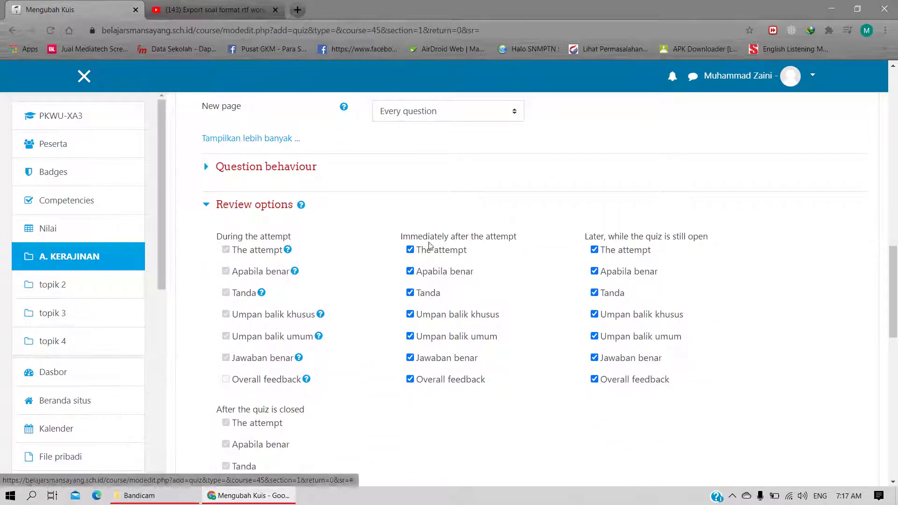
pyautogui.click(411, 250)
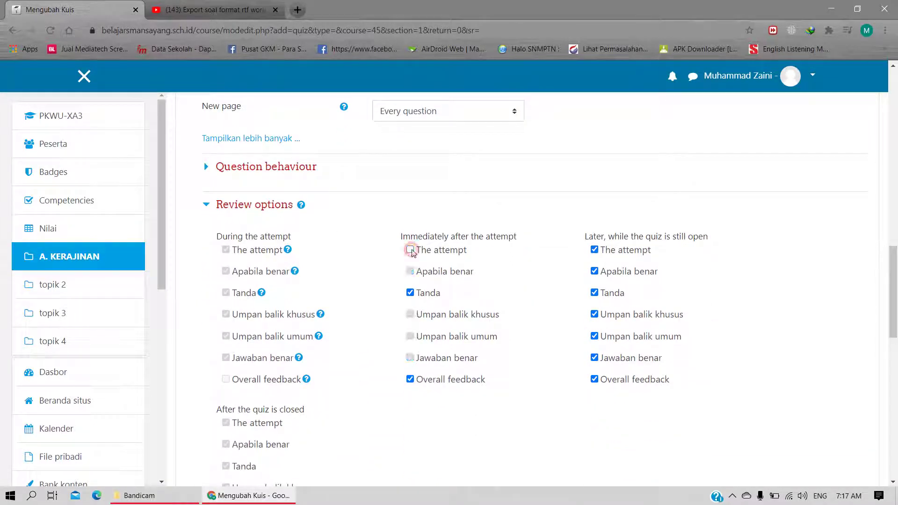
pyautogui.click(595, 250)
pyautogui.click(410, 250)
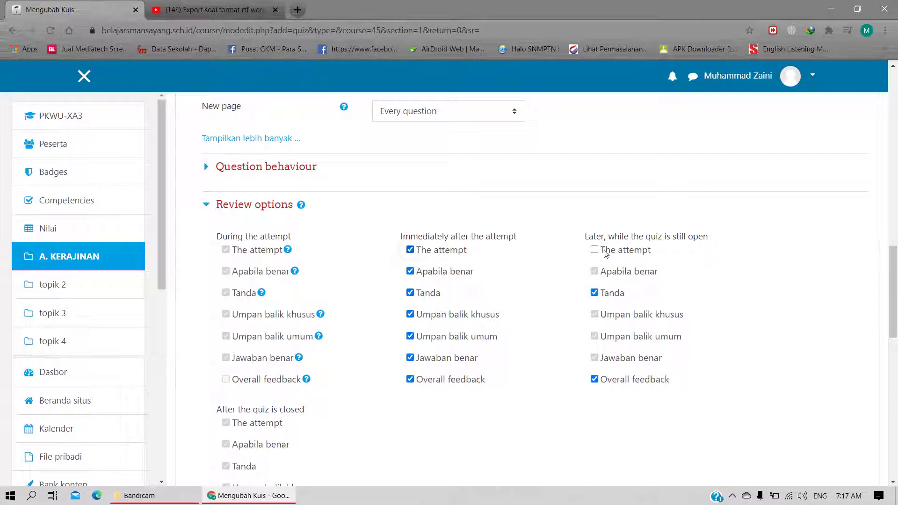
pyautogui.click(594, 249)
pyautogui.click(410, 249)
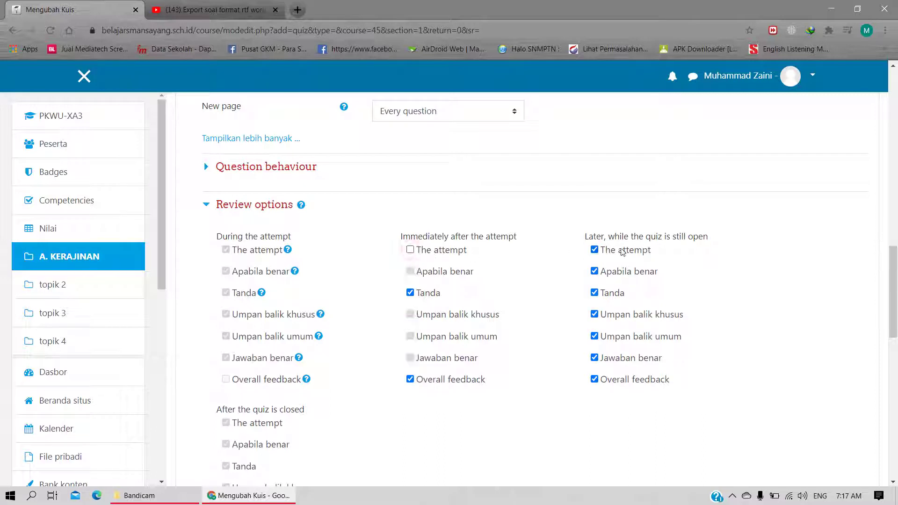
pyautogui.click(595, 250)
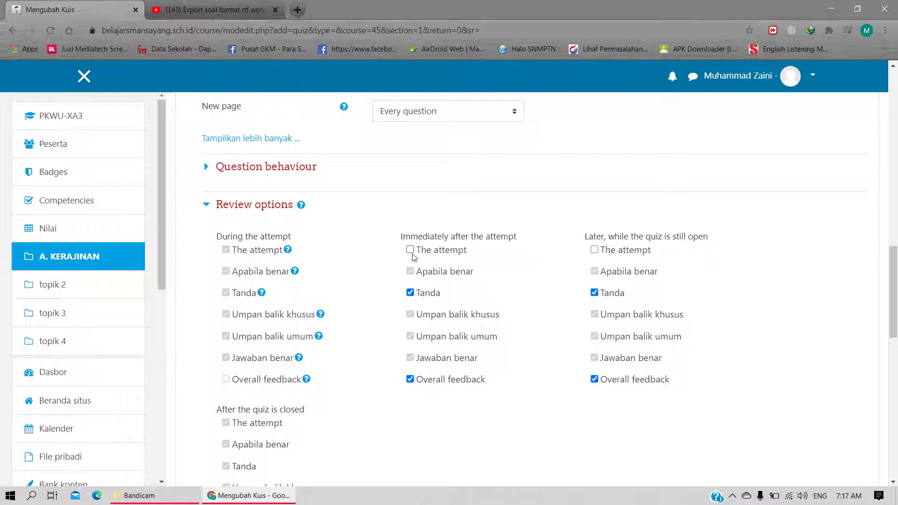
# Review the user picture and decimal place settings in the Tampilan section and collapse it again
pyautogui.scroll(-1, 364, 251)
pyautogui.scroll(-5, 364, 251)
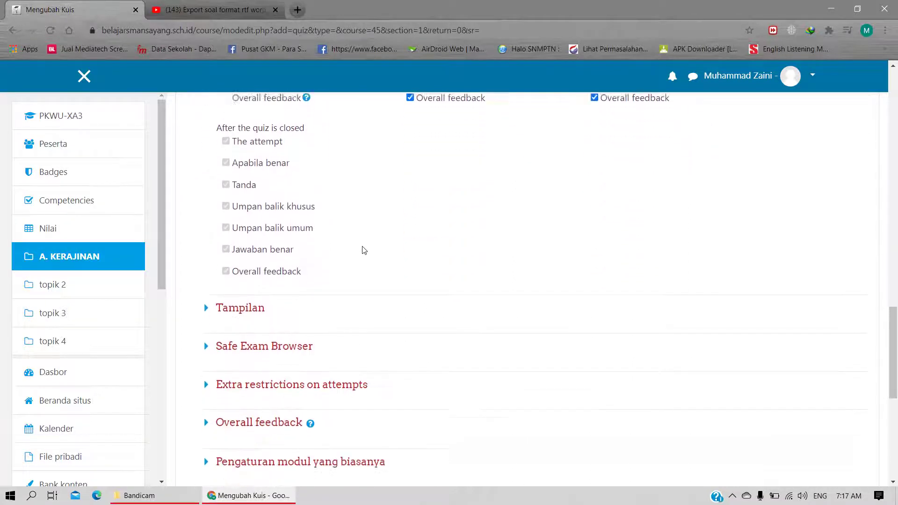
pyautogui.click(227, 240)
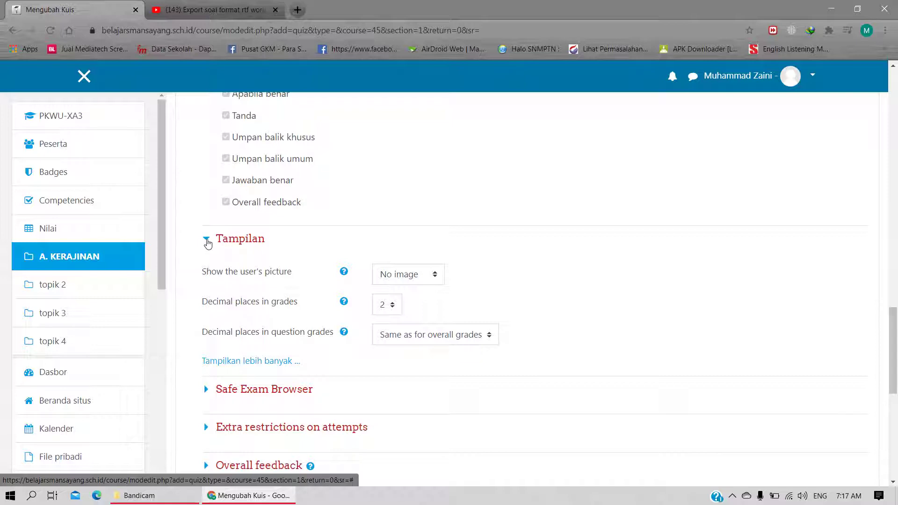
pyautogui.click(208, 242)
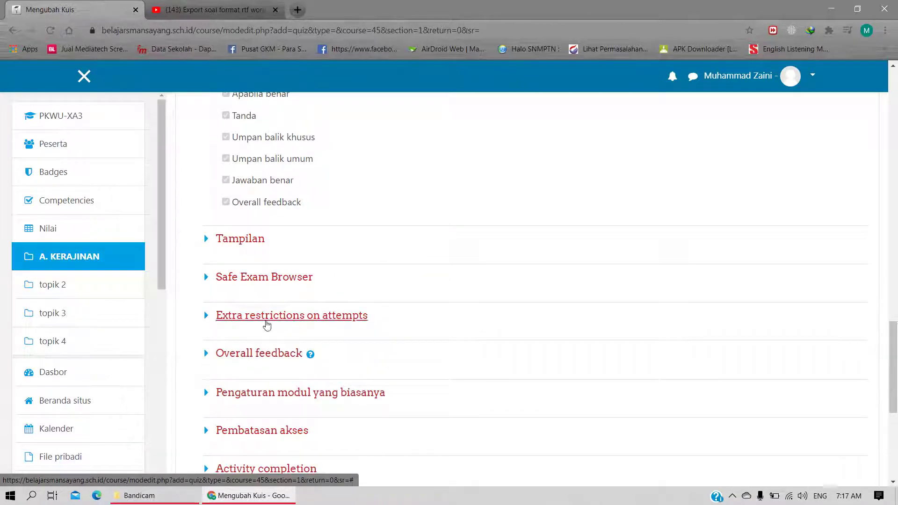
# Look over the remaining sections to the end of the quiz form, and recheck the settings back up to the quiz name
pyautogui.scroll(-3, 269, 347)
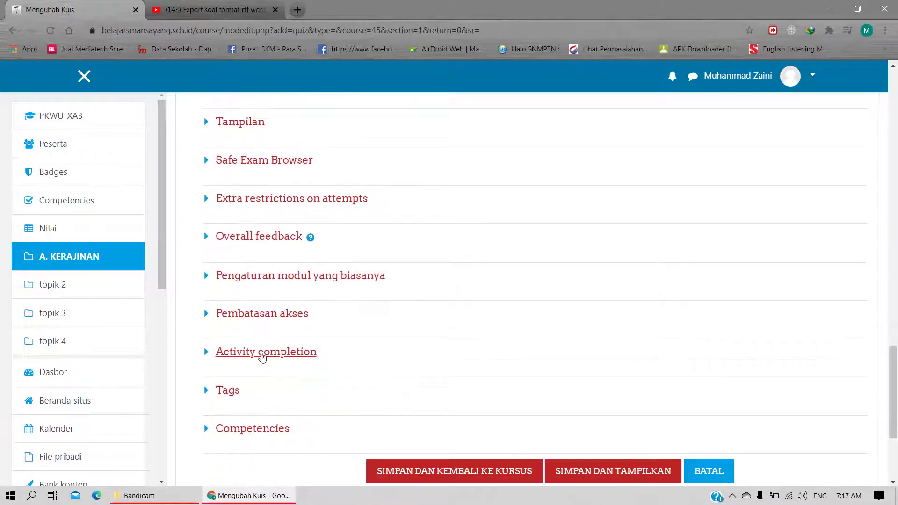
pyautogui.scroll(-3, 272, 354)
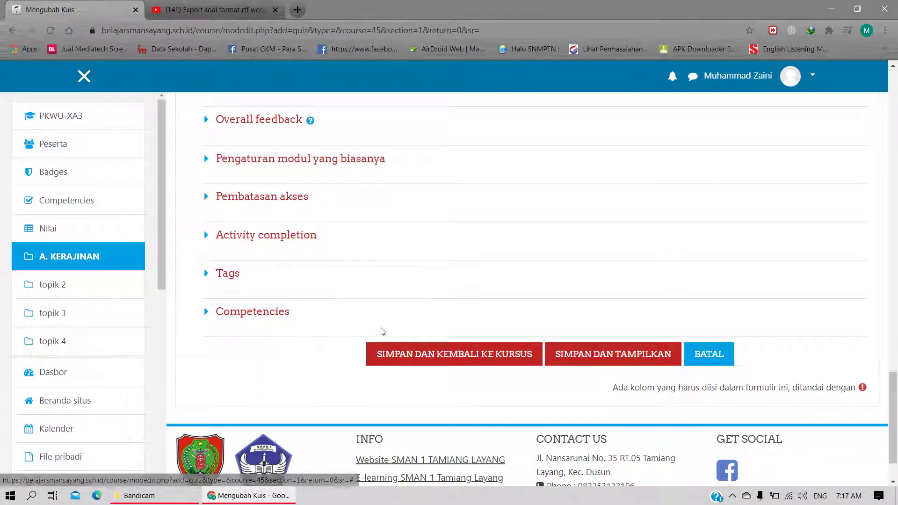
pyautogui.click(618, 358)
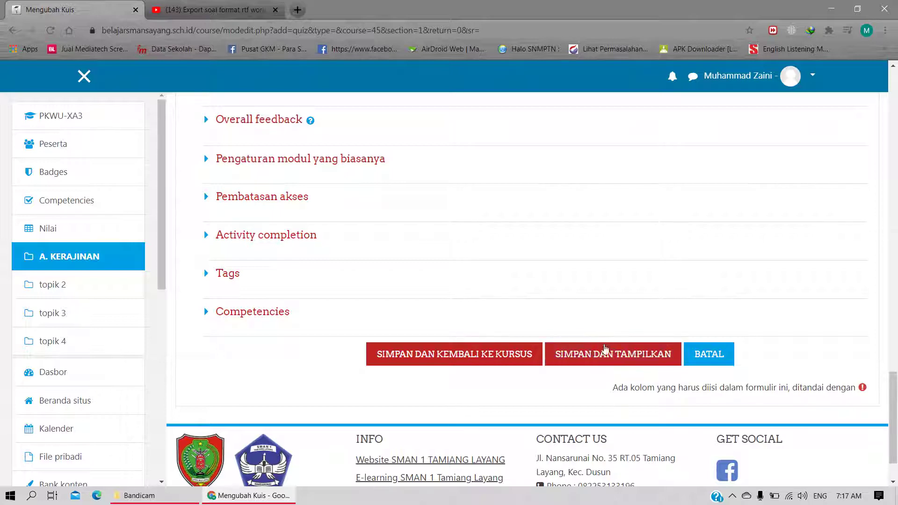
pyautogui.scroll(20, 567, 350)
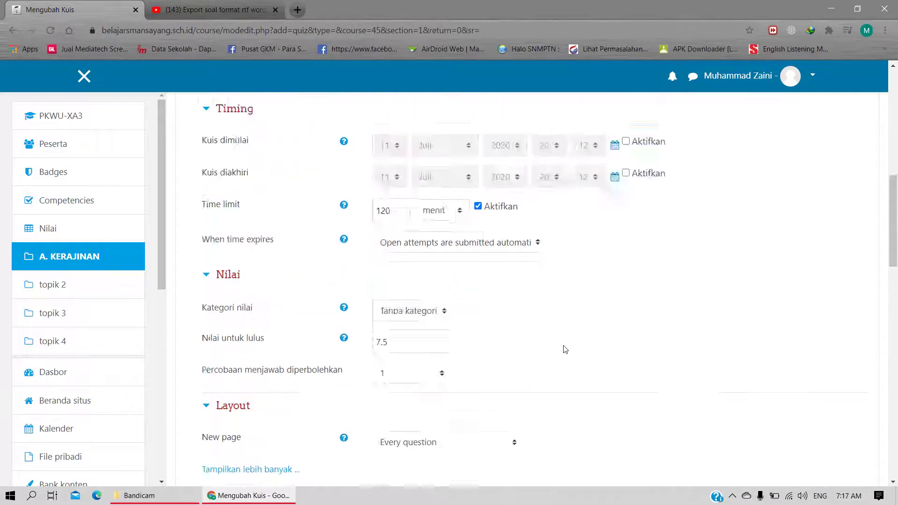
pyautogui.scroll(3, 462, 264)
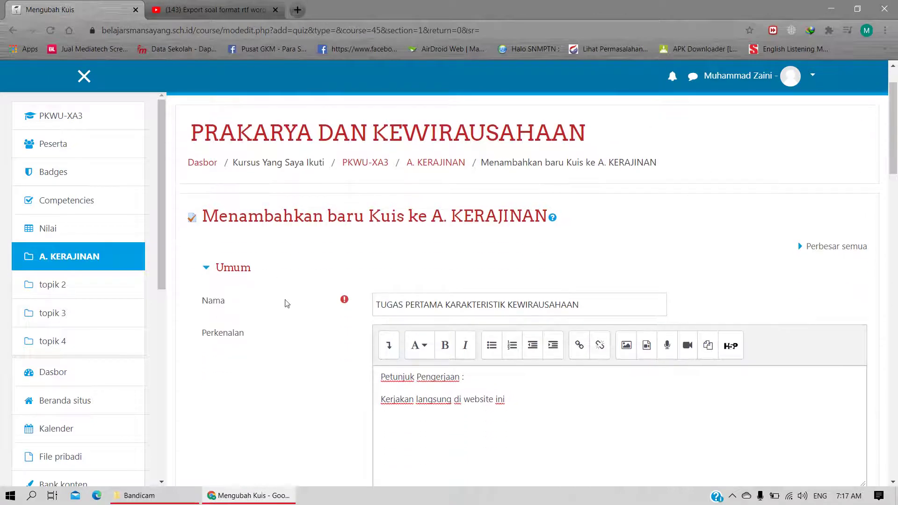
# Save the new quiz with its current settings and display its page
pyautogui.scroll(-2, 295, 293)
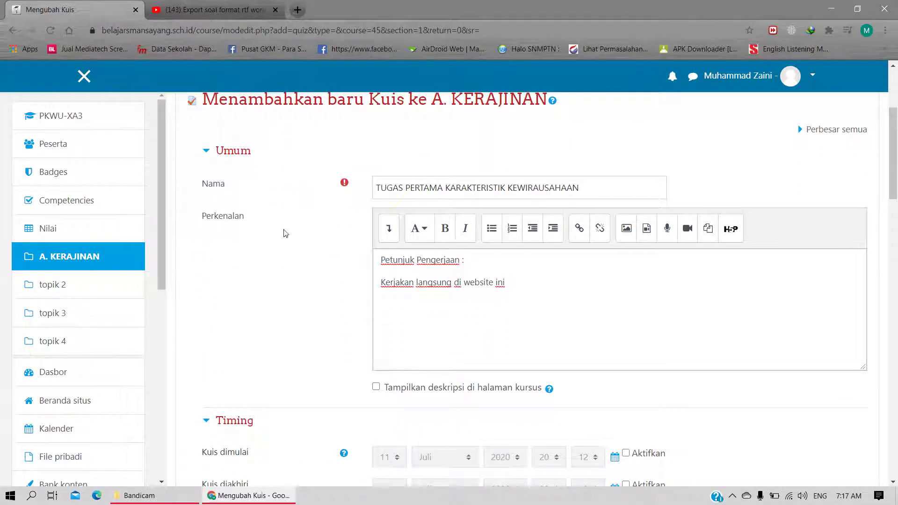
pyautogui.scroll(-20, 295, 246)
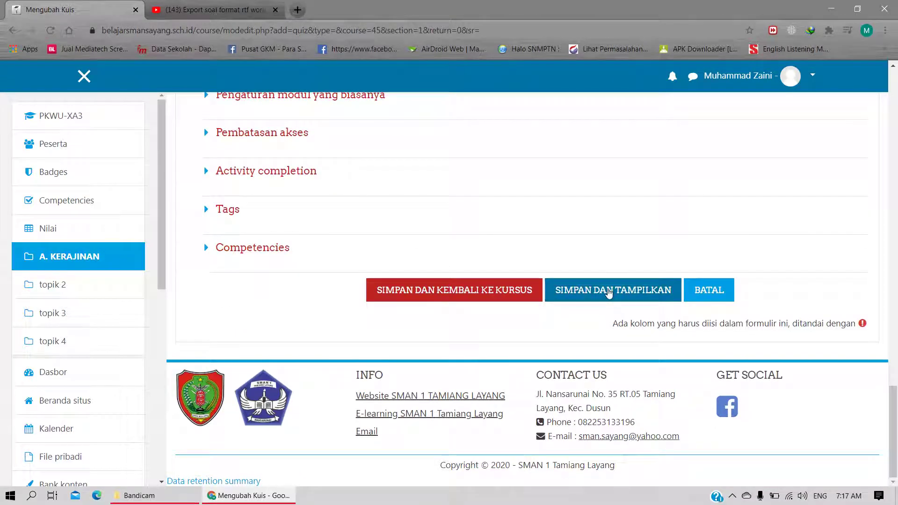
pyautogui.click(608, 290)
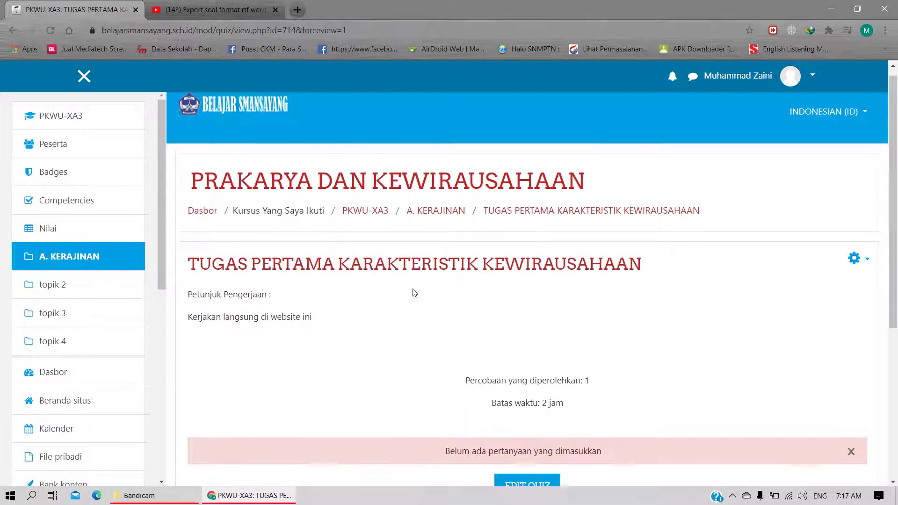
# Examine the saved quiz's instructions, attempt and time limits, and the administration actions available for it
pyautogui.scroll(-3, 407, 243)
pyautogui.scroll(1, 409, 243)
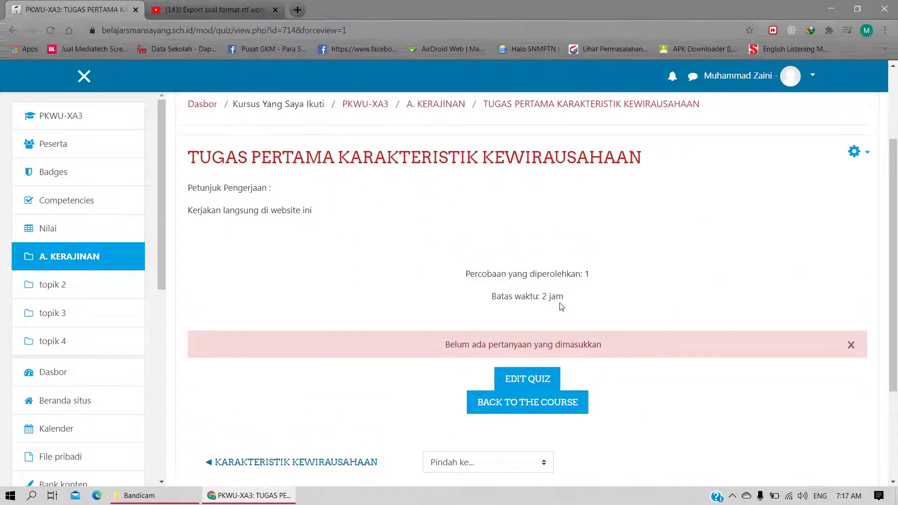
pyautogui.click(522, 374)
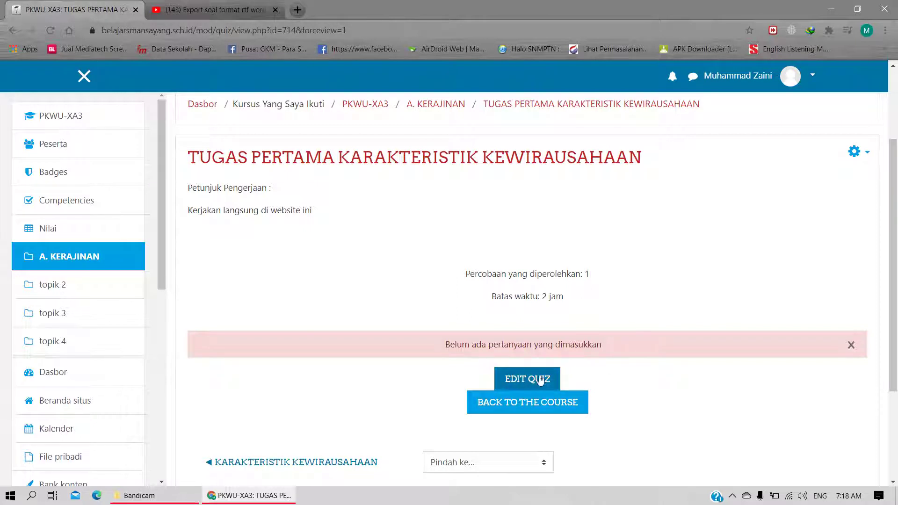
pyautogui.click(865, 157)
pyautogui.click(611, 222)
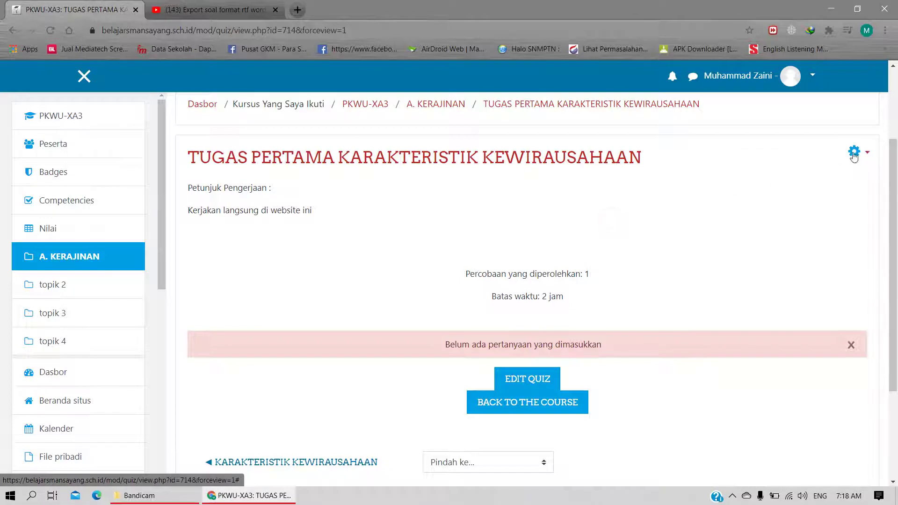
pyautogui.scroll(3, 854, 157)
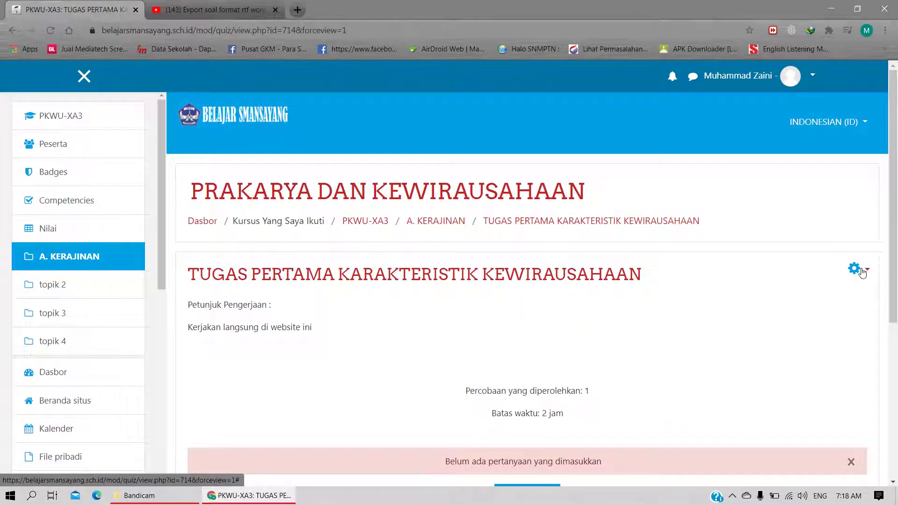
pyautogui.scroll(-1, 862, 273)
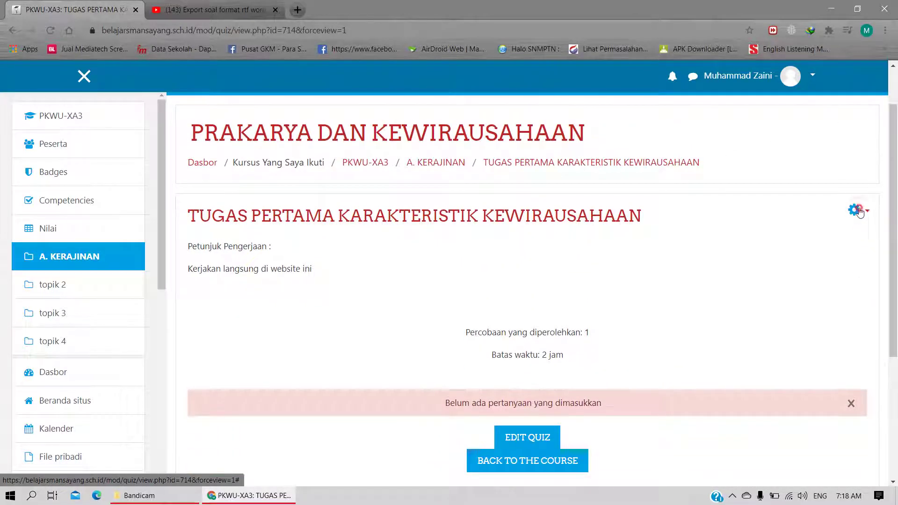
pyautogui.click(860, 212)
pyautogui.click(859, 211)
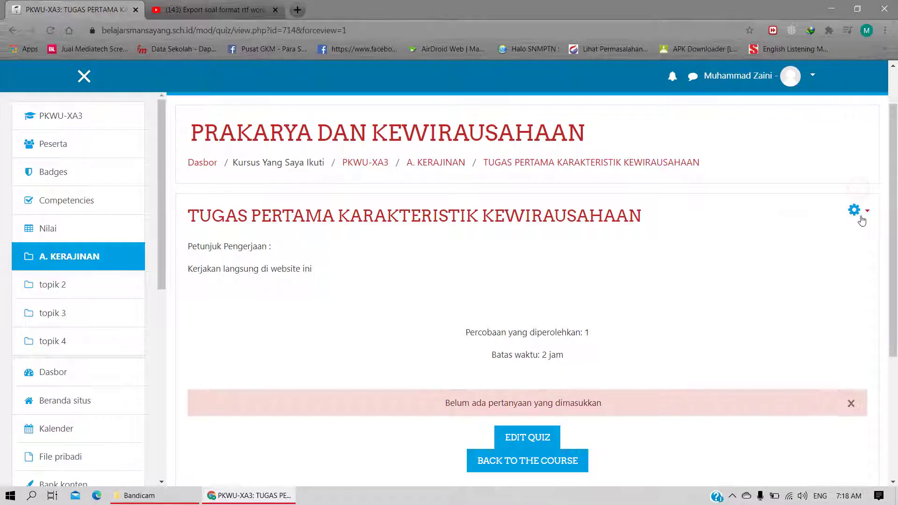
pyautogui.click(862, 217)
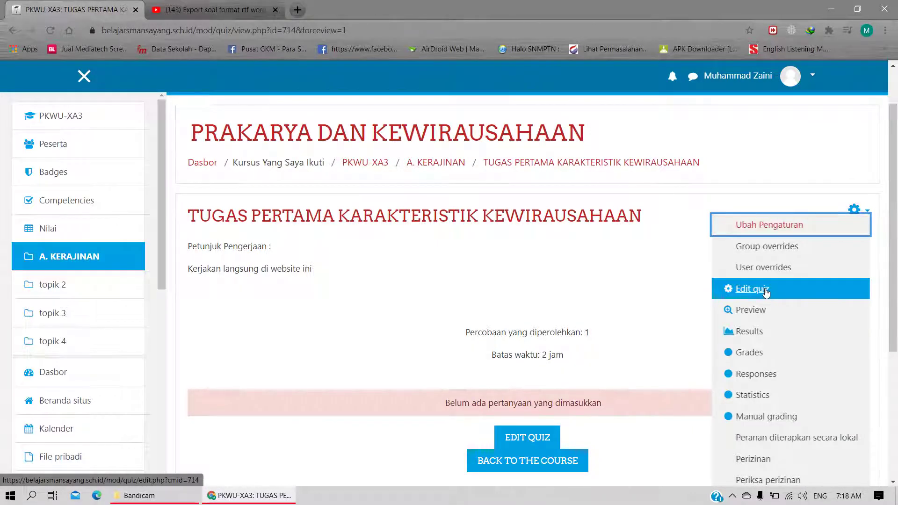
pyautogui.click(662, 267)
# Open the quiz for editing and start adding a new question to it
pyautogui.scroll(-2, 616, 345)
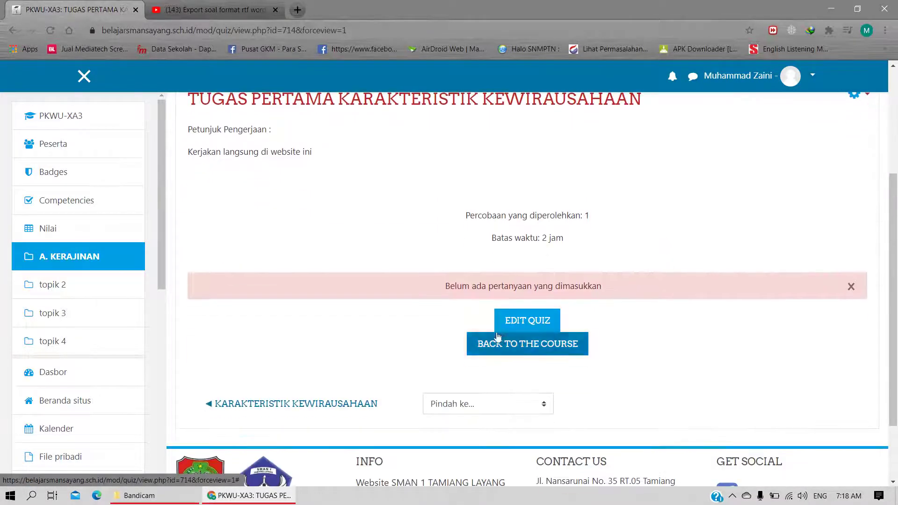
pyautogui.click(543, 321)
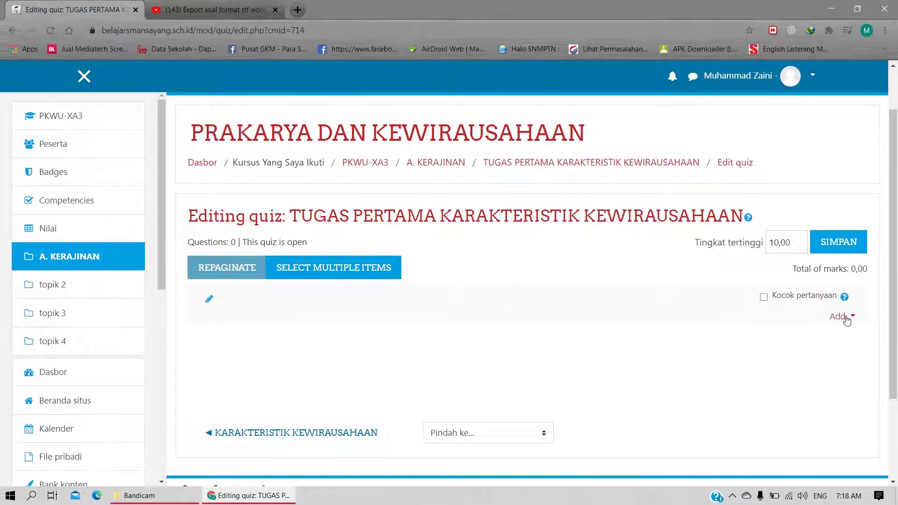
pyautogui.scroll(-2, 842, 322)
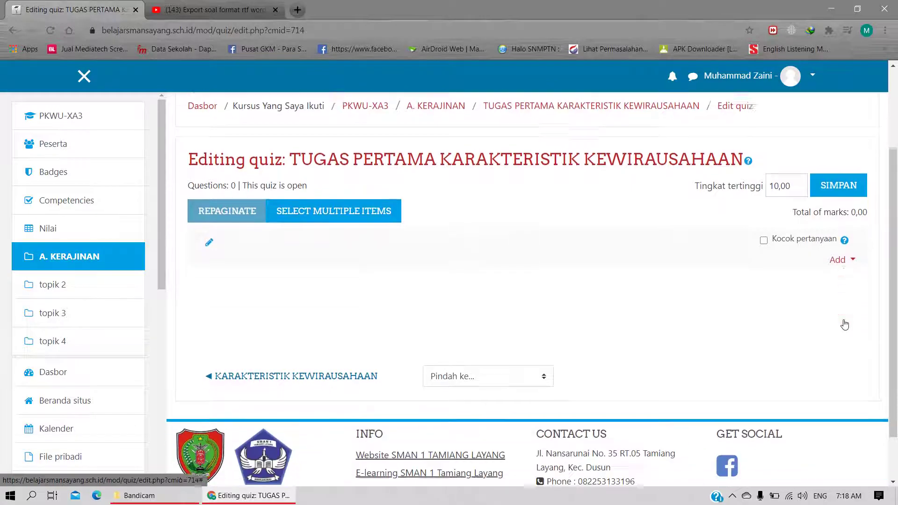
pyautogui.click(843, 262)
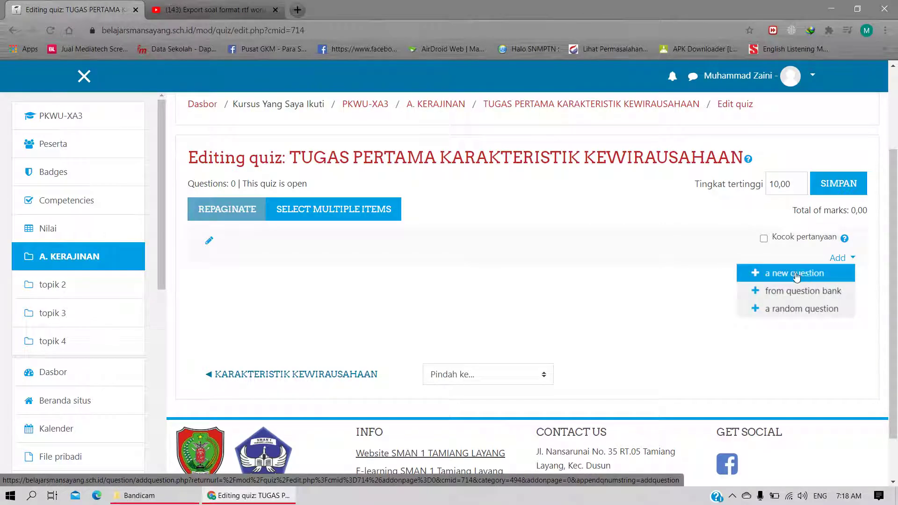
pyautogui.click(797, 276)
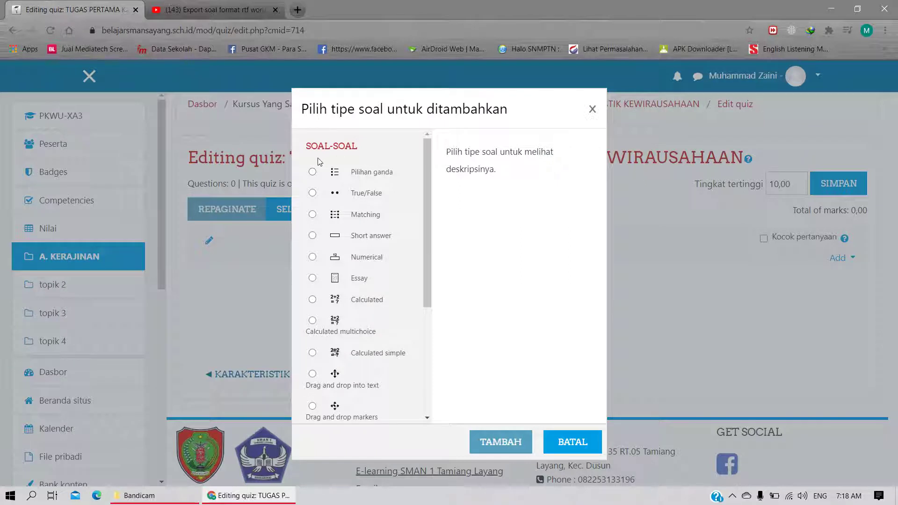
# Look through the available question types, selecting Pilihan ganda to read its description
pyautogui.moveTo(308, 166); pyautogui.dragTo(307, 192)
pyautogui.click(309, 193)
pyautogui.click(312, 172)
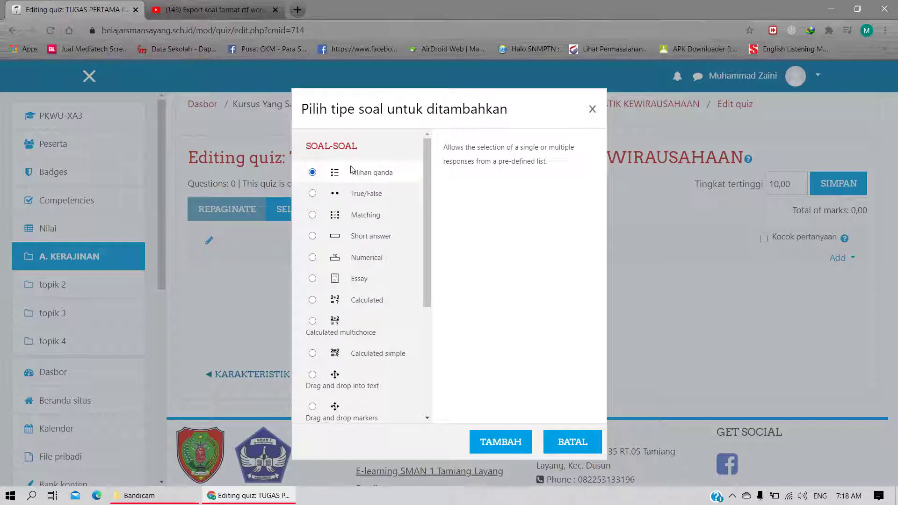
pyautogui.moveTo(352, 172); pyautogui.dragTo(373, 140)
pyautogui.scroll(-2, 369, 260)
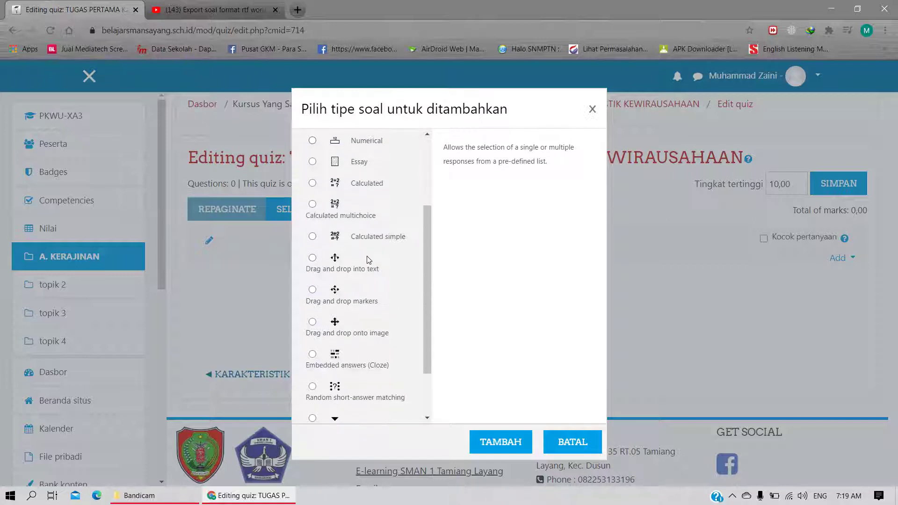
pyautogui.scroll(2, 369, 259)
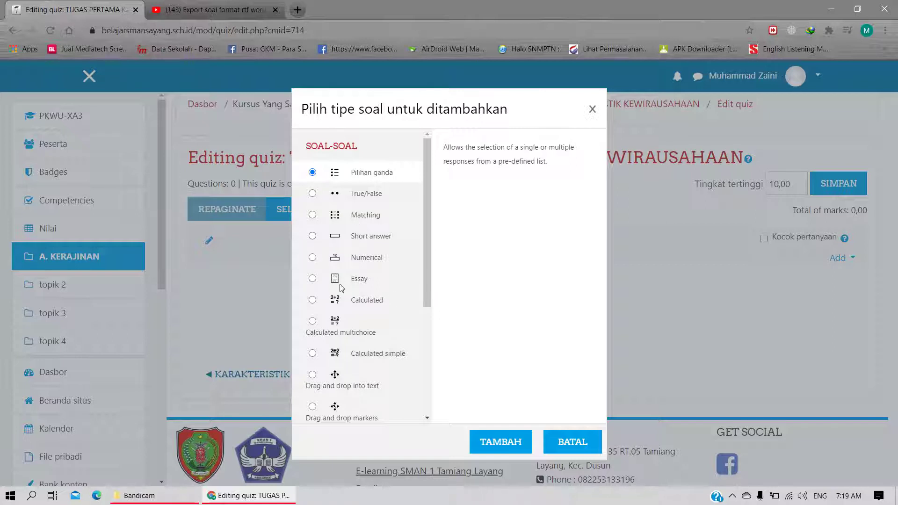
# Choose the Essay question type, start adding the question and look over its form
pyautogui.click(313, 279)
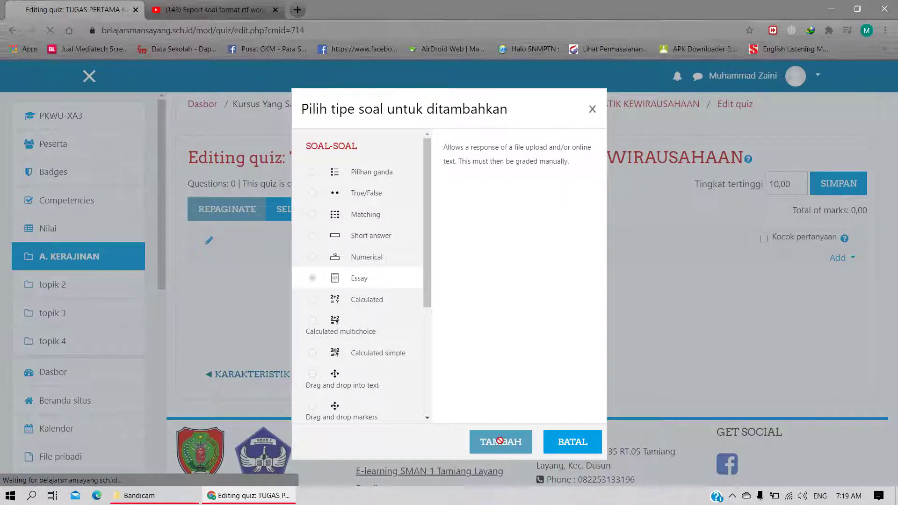
pyautogui.click(514, 445)
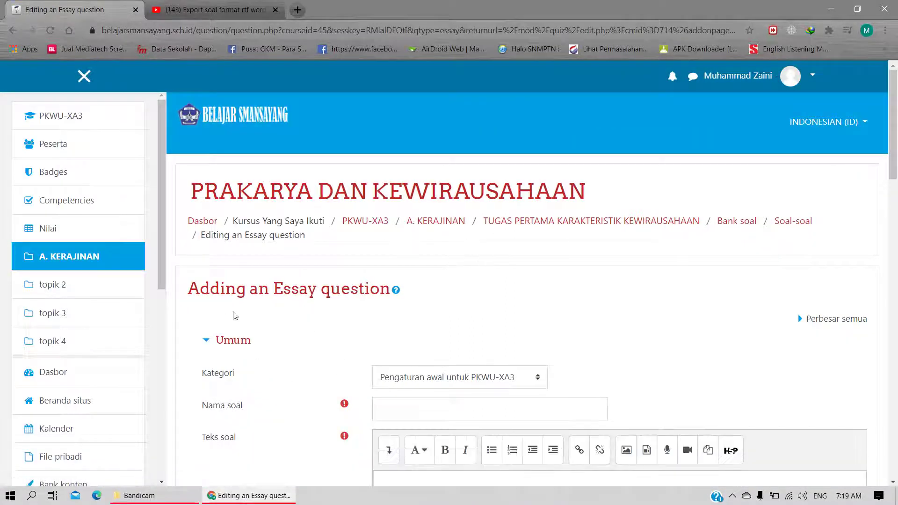
pyautogui.scroll(-2, 284, 310)
pyautogui.scroll(-11, 547, 217)
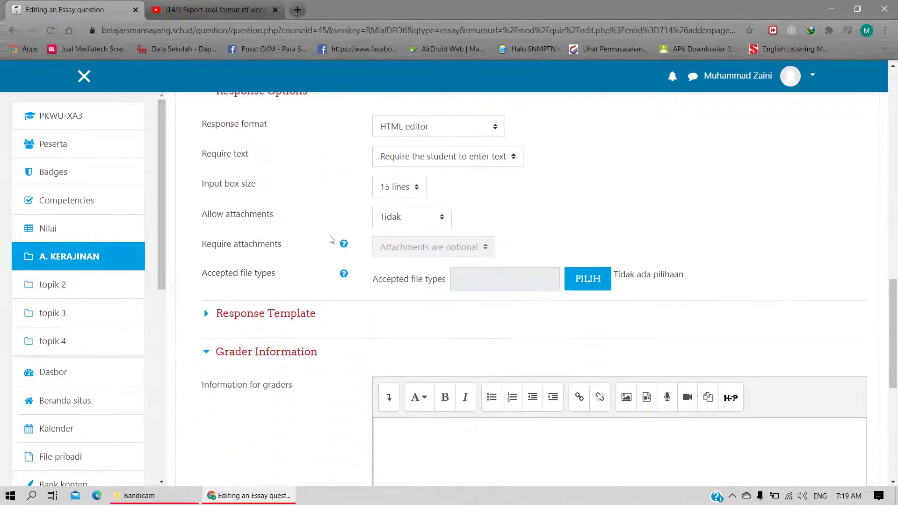
pyautogui.scroll(14, 332, 239)
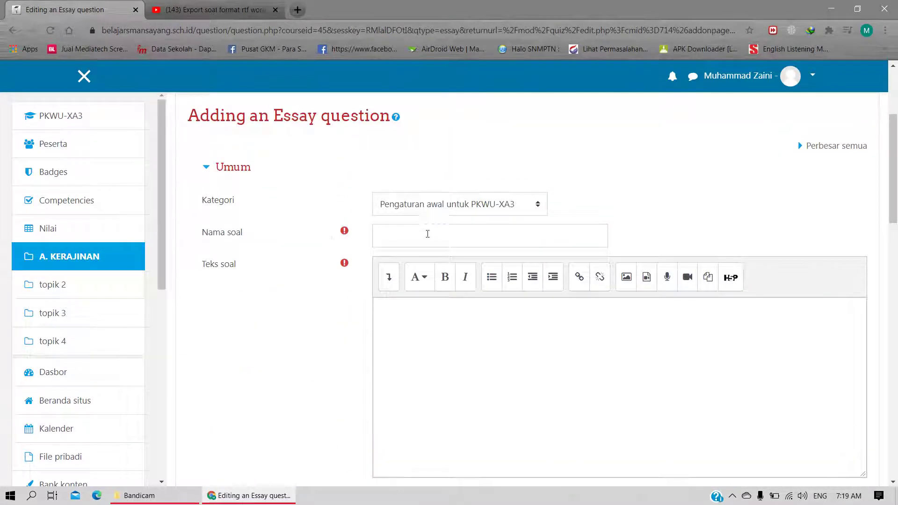
# Name the essay question "Essay Tugas 1 Karakteristik Kewirausahaan"
pyautogui.click(465, 236)
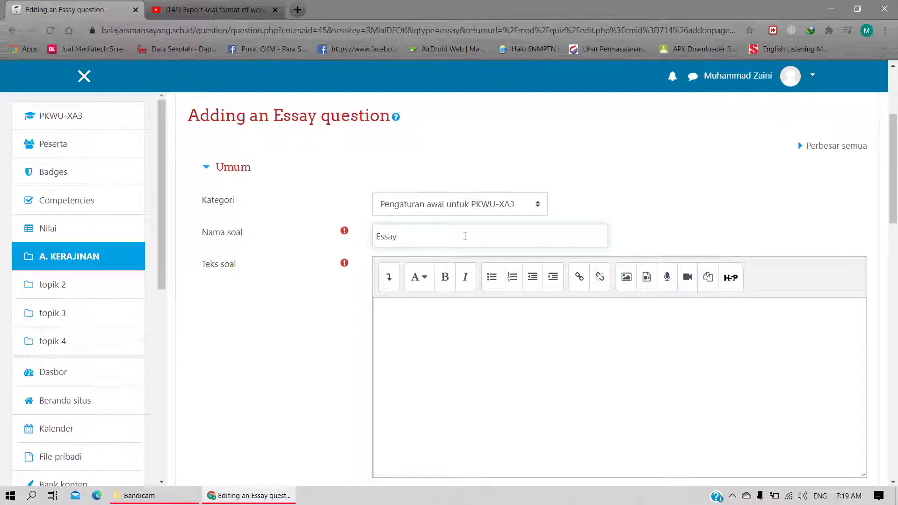
pyautogui.write('Essay Tugas 1 Karakteristik ')
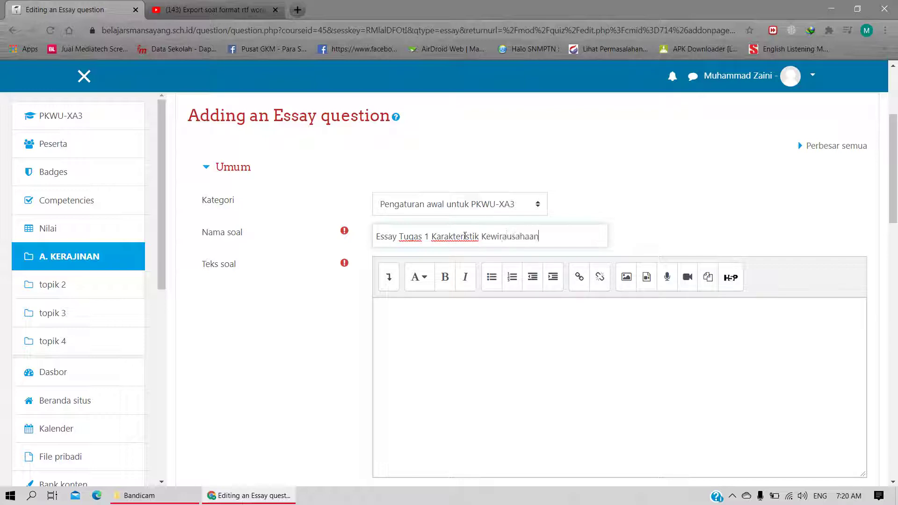
pyautogui.write('Kewirausahaan')
# Enter "Resume lah materi yang telah dipelajari!" as the essay's question text
pyautogui.click(457, 361)
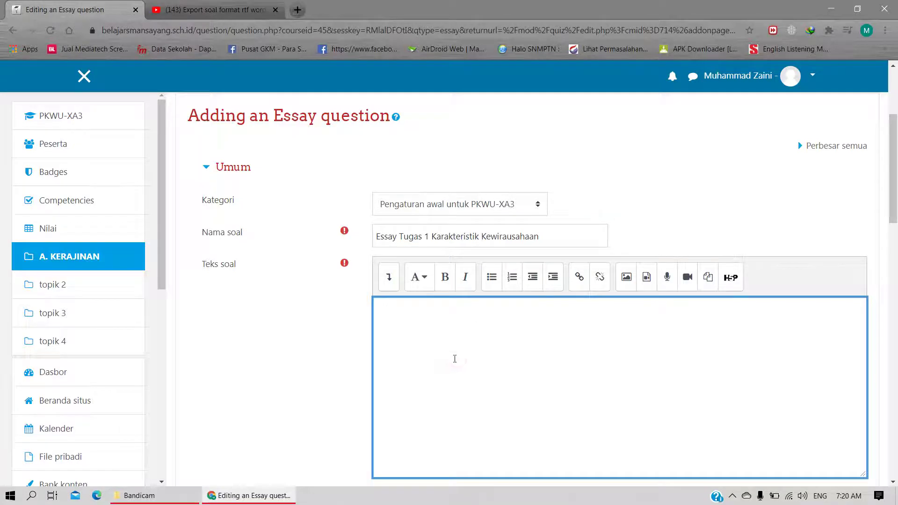
pyautogui.scroll(-2, 435, 236)
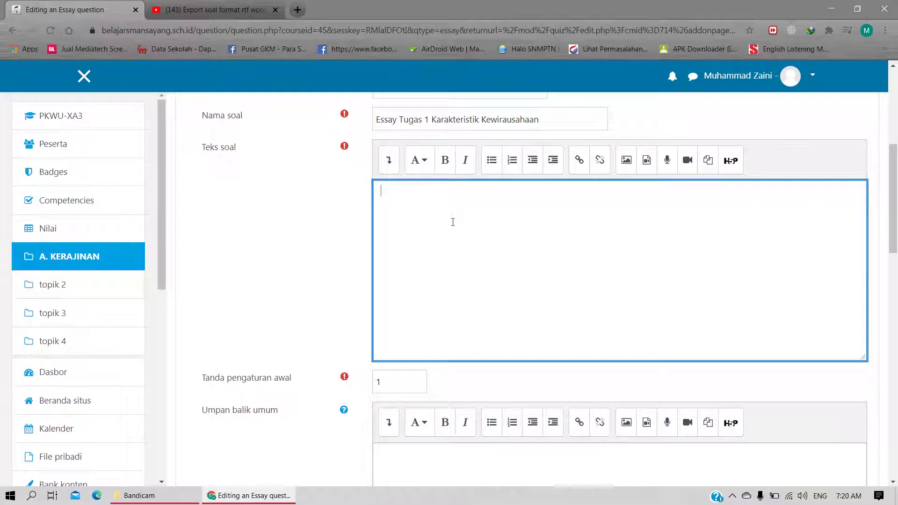
pyautogui.write('R')
pyautogui.write('esume lah materi yang telah dipelajari!')
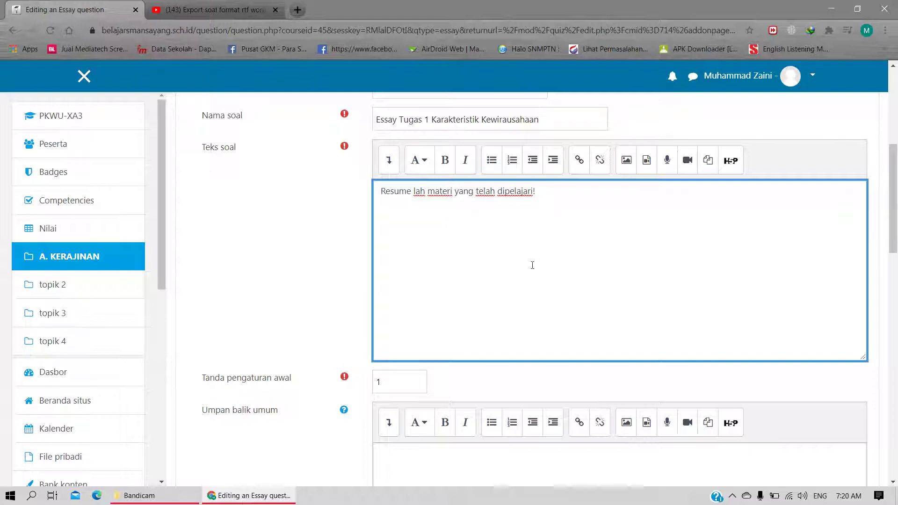
# Look over the essay form's default mark, general feedback, ID number and response options
pyautogui.scroll(-5, 531, 262)
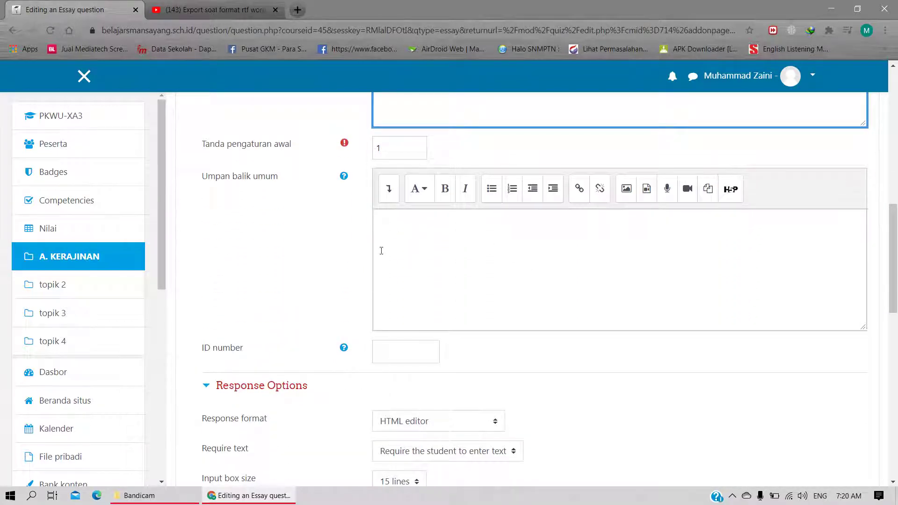
pyautogui.scroll(-1, 381, 250)
pyautogui.scroll(1, 397, 215)
pyautogui.scroll(-2, 273, 268)
pyautogui.scroll(2, 389, 169)
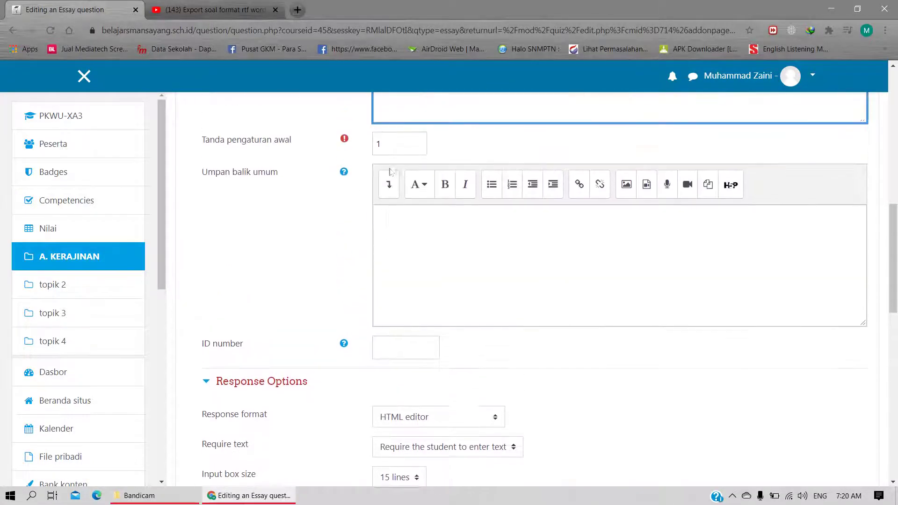
pyautogui.scroll(-4, 389, 247)
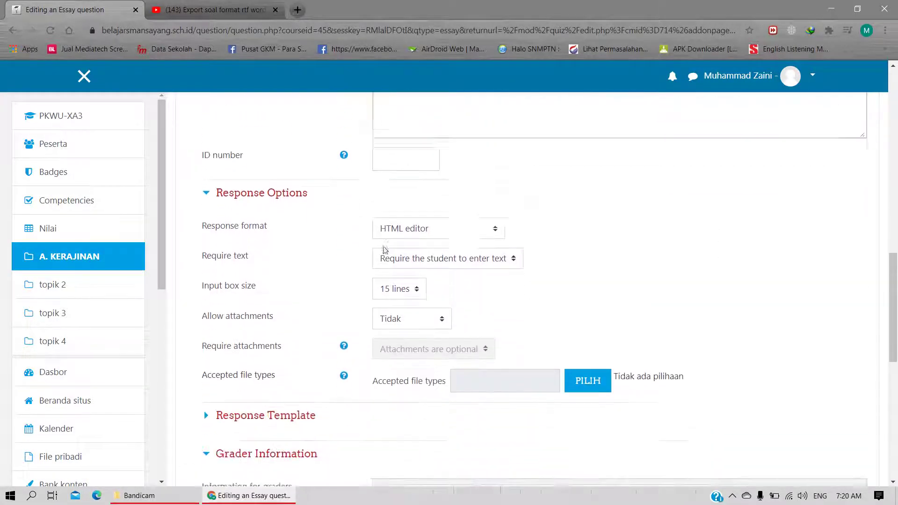
pyautogui.scroll(-1, 327, 241)
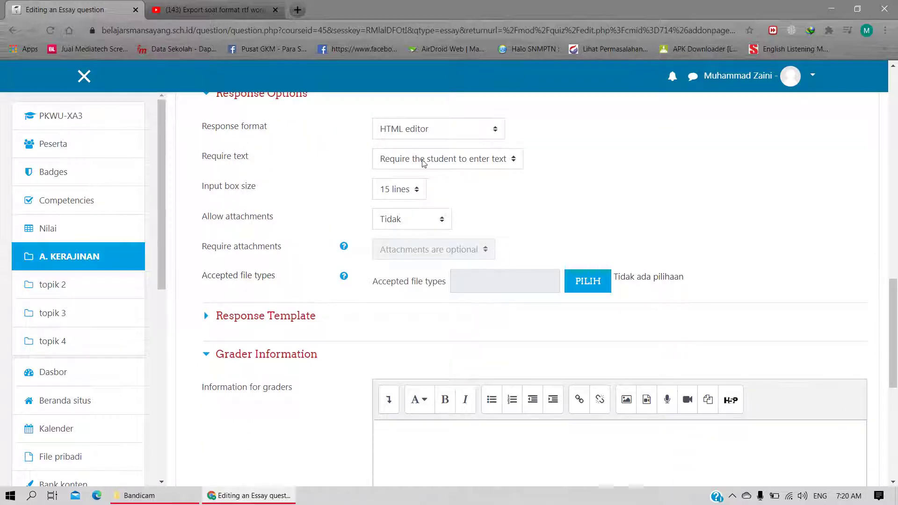
pyautogui.scroll(1, 285, 118)
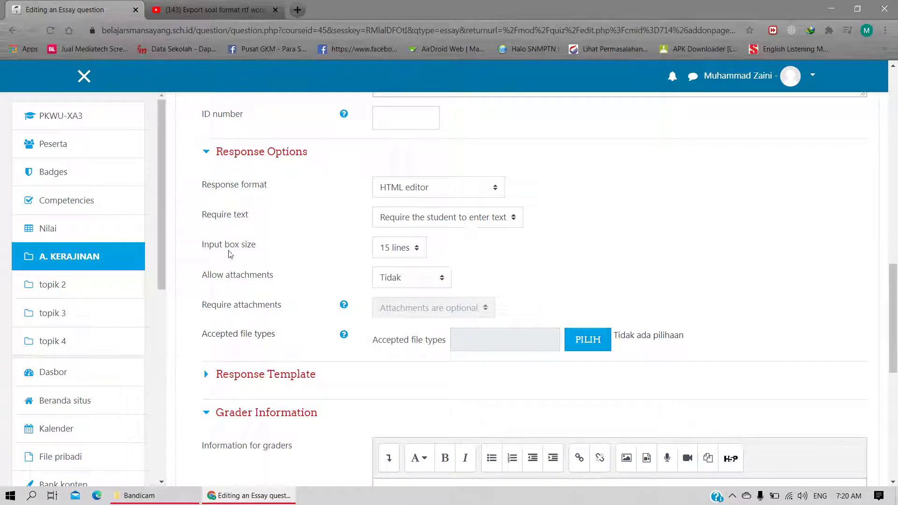
pyautogui.scroll(6, 414, 250)
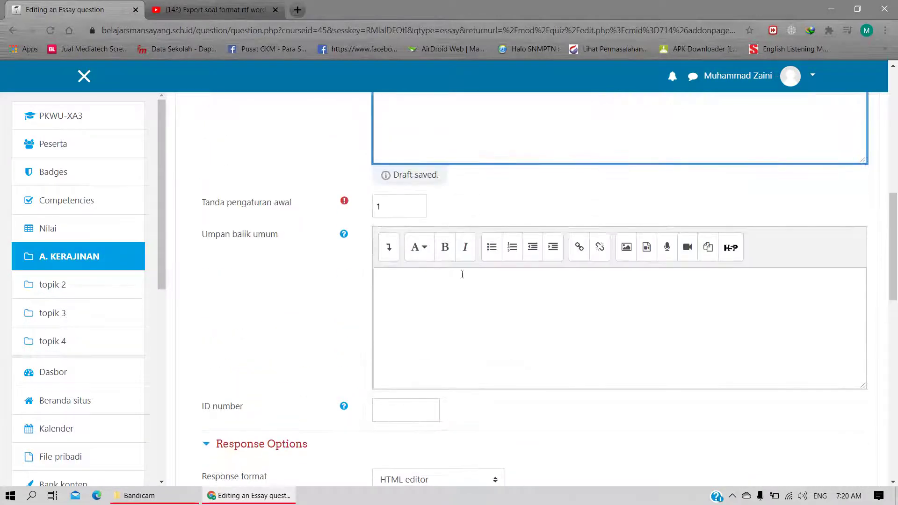
pyautogui.scroll(-6, 463, 275)
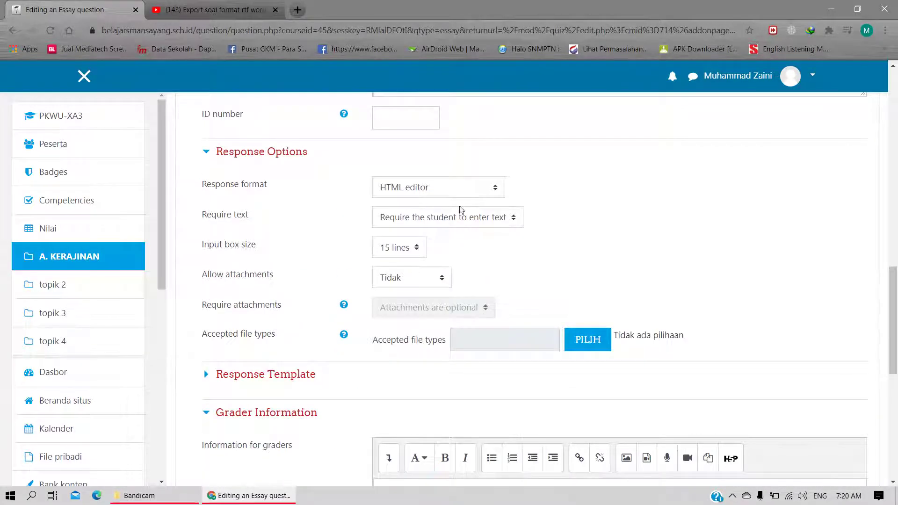
# Set the essay's input box size to 40 lines
pyautogui.click(417, 250)
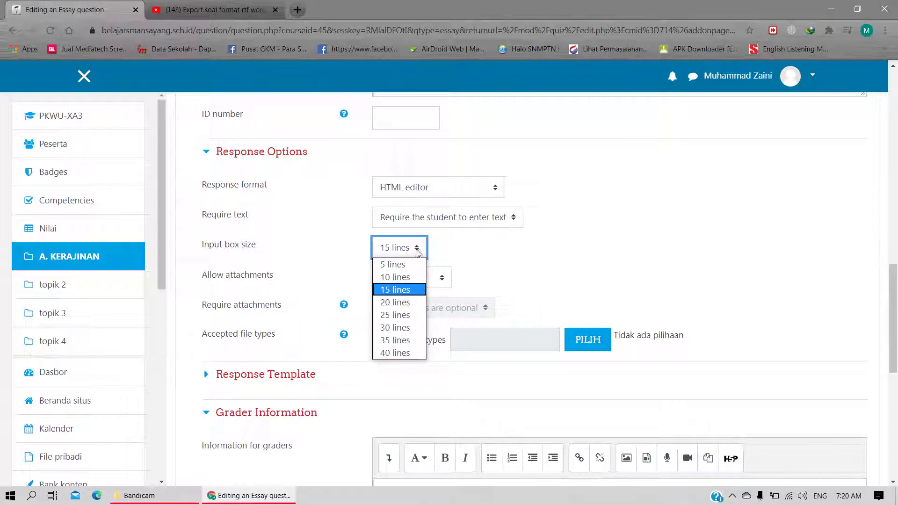
pyautogui.click(397, 354)
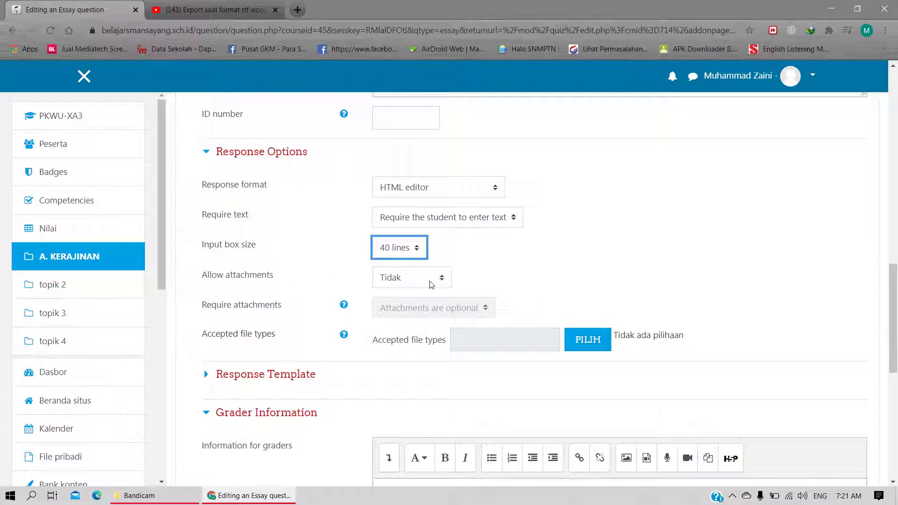
pyautogui.scroll(4, 355, 273)
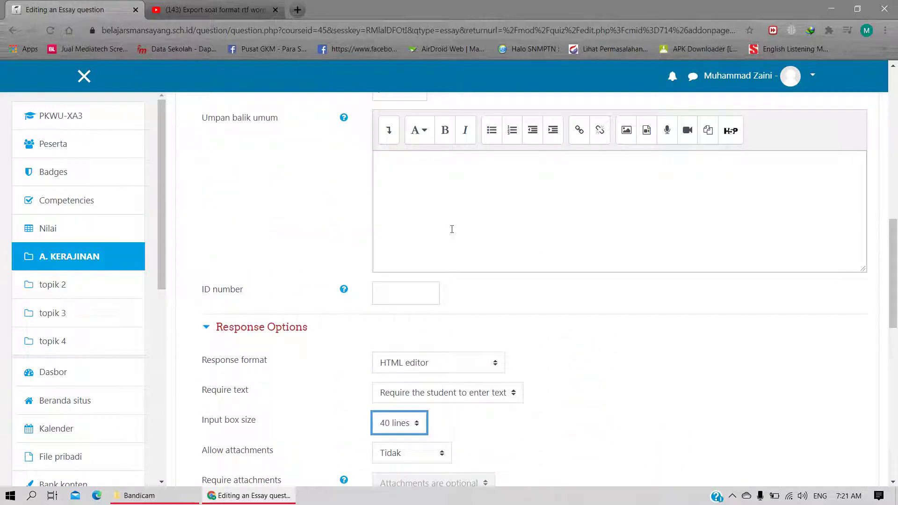
pyautogui.scroll(-3, 227, 260)
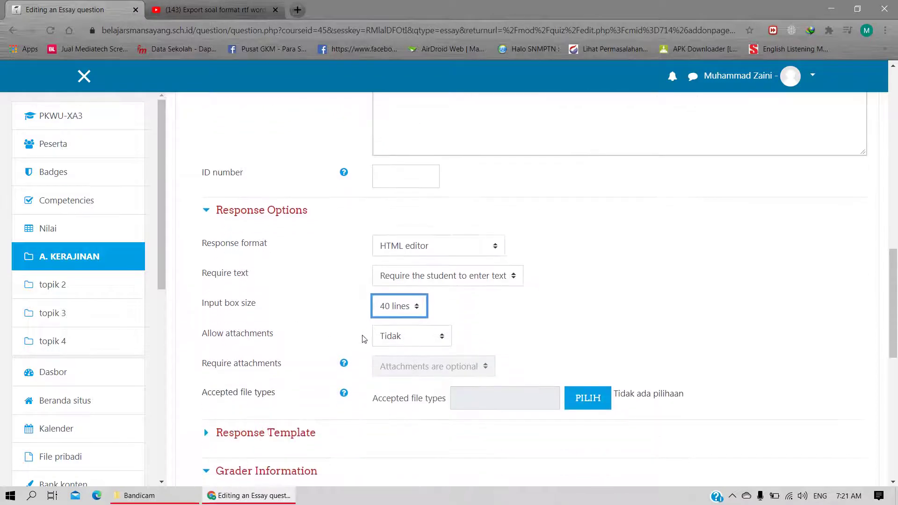
# Expand the Response Template section, examine its editor against the question text, and collapse it again
pyautogui.scroll(-3, 383, 336)
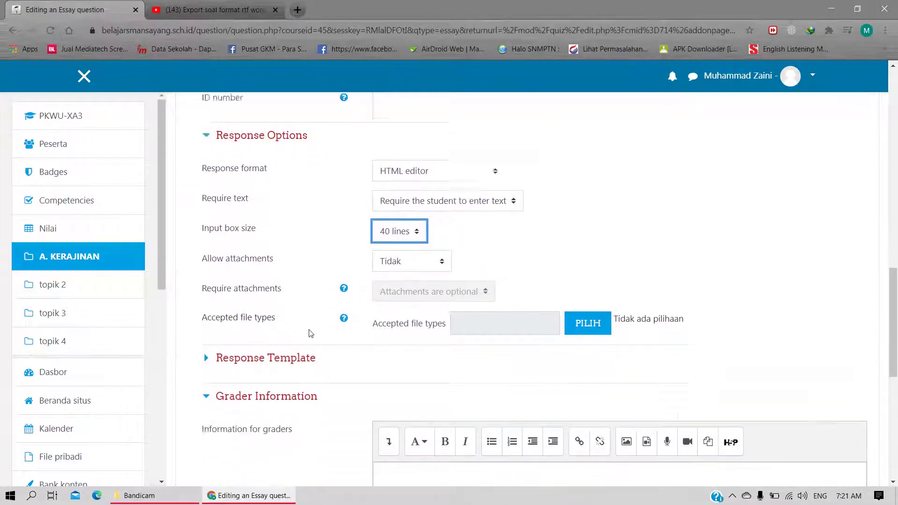
pyautogui.click(206, 321)
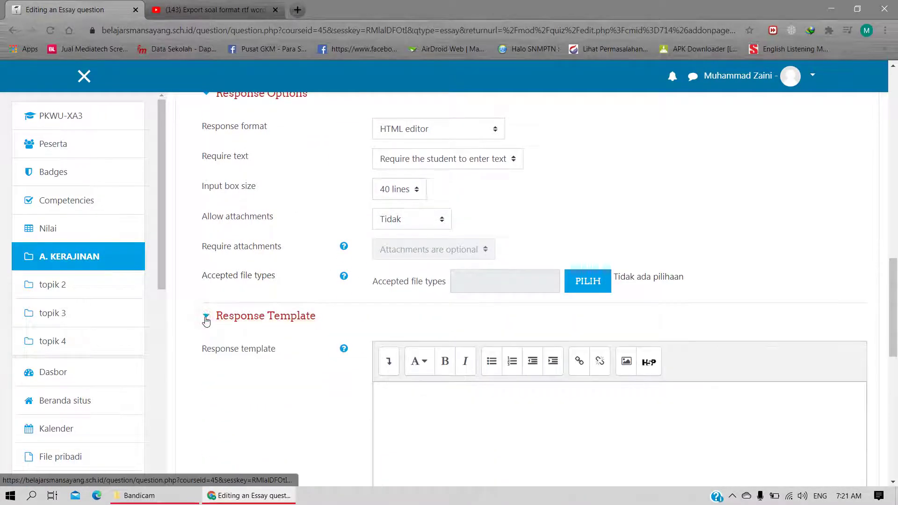
pyautogui.scroll(-1, 206, 322)
pyautogui.scroll(-3, 206, 321)
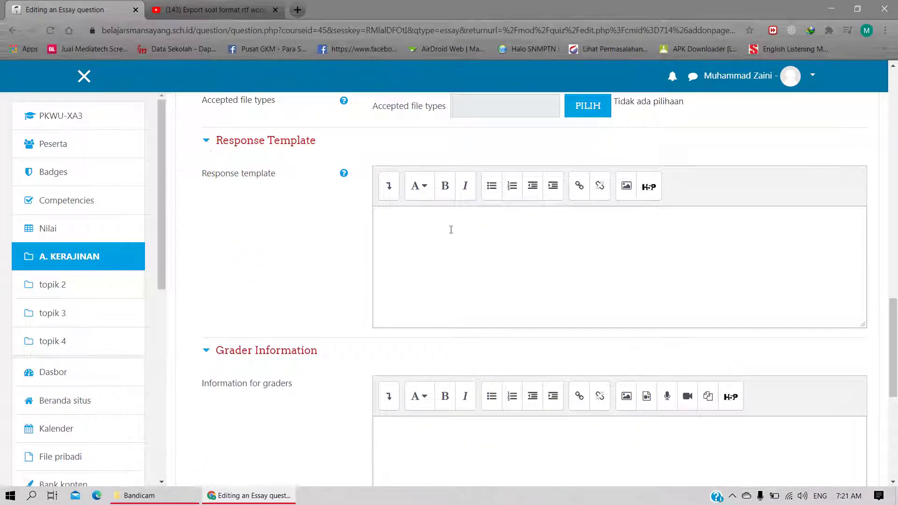
pyautogui.click(432, 221)
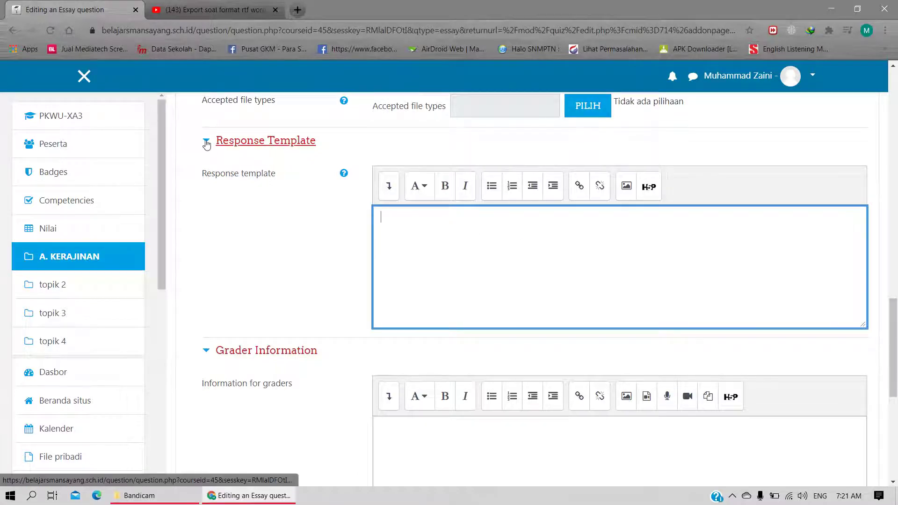
pyautogui.scroll(7, 407, 236)
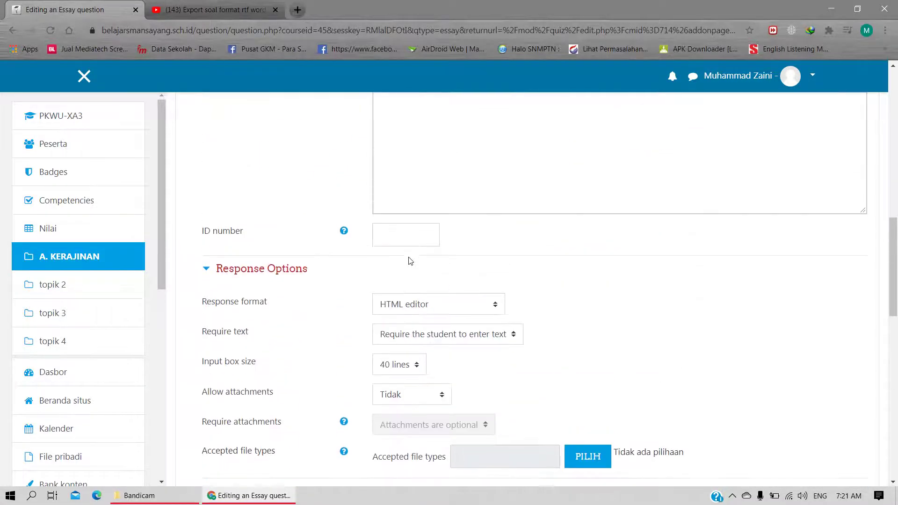
pyautogui.scroll(7, 411, 261)
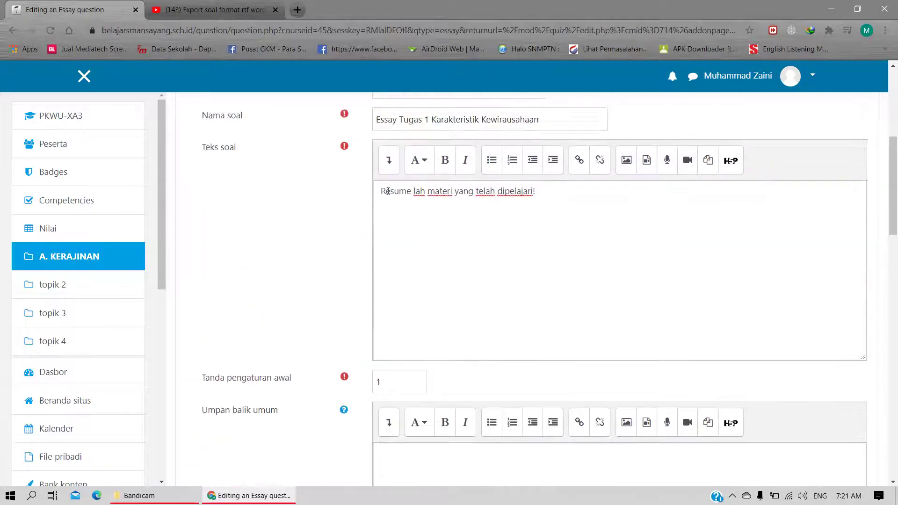
pyautogui.scroll(-13, 280, 269)
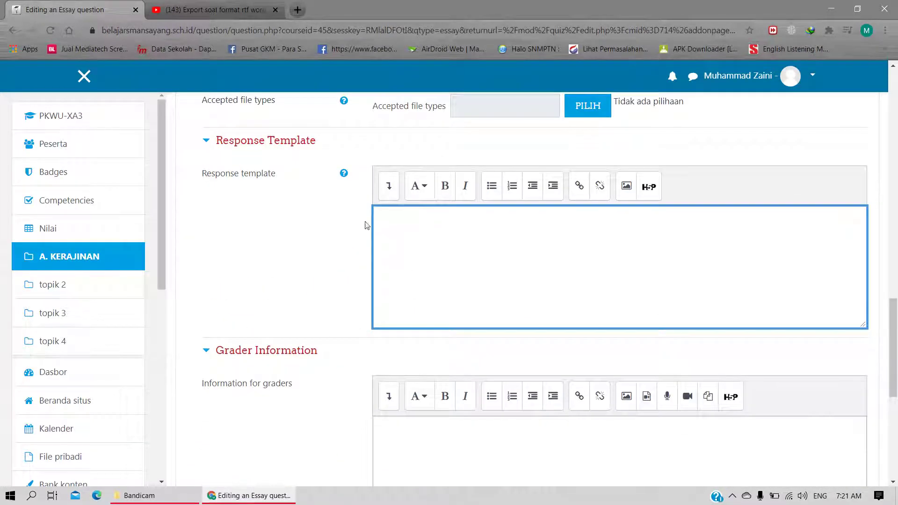
pyautogui.click(205, 140)
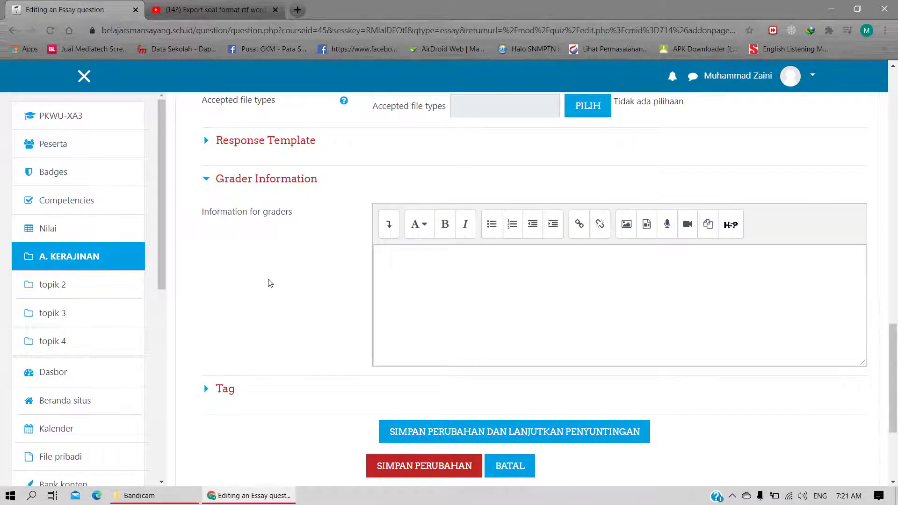
# Review the remaining grader information and tag sections and save the essay question to the quiz
pyautogui.scroll(1, 270, 283)
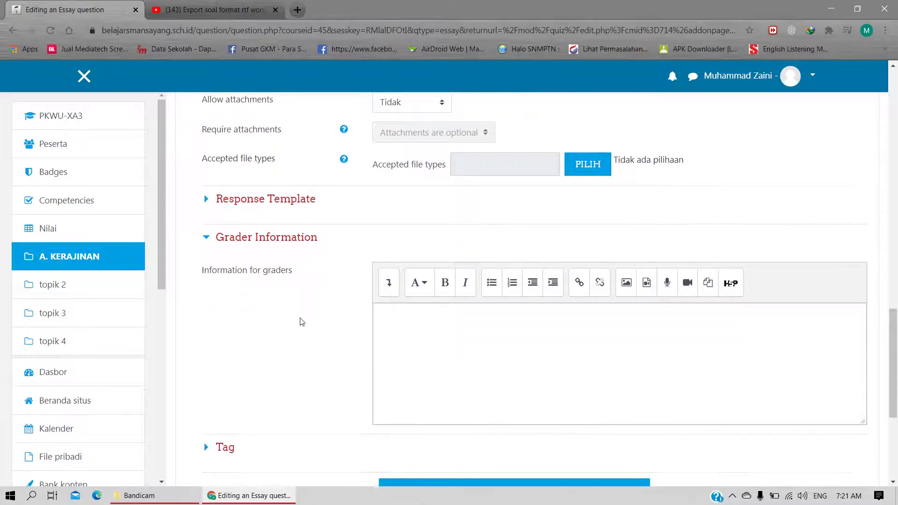
pyautogui.scroll(-3, 301, 321)
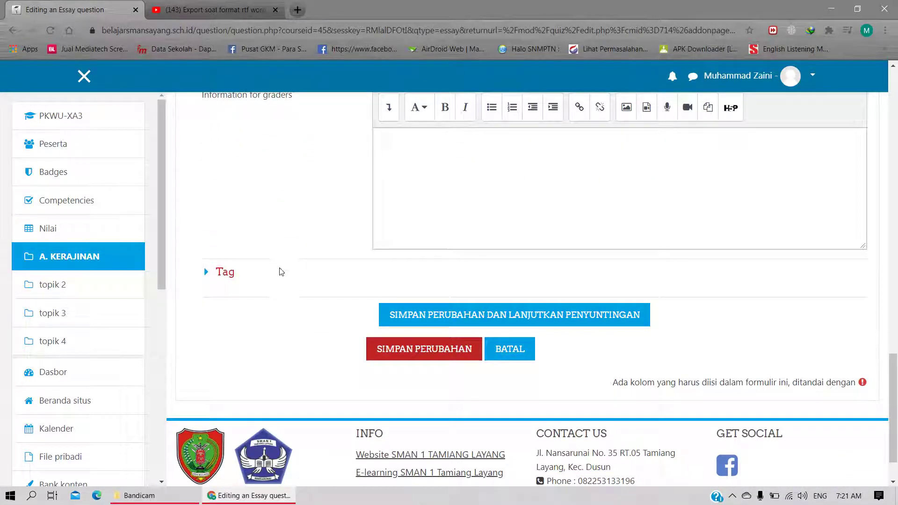
pyautogui.click(416, 354)
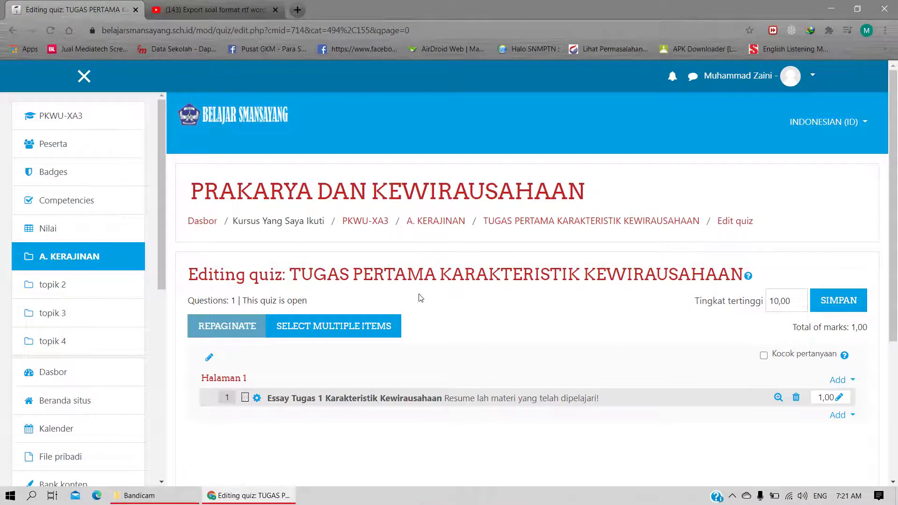
# Set the essay question's mark to 0 in the quiz's question list
pyautogui.scroll(-1, 455, 288)
pyautogui.scroll(-1, 455, 288)
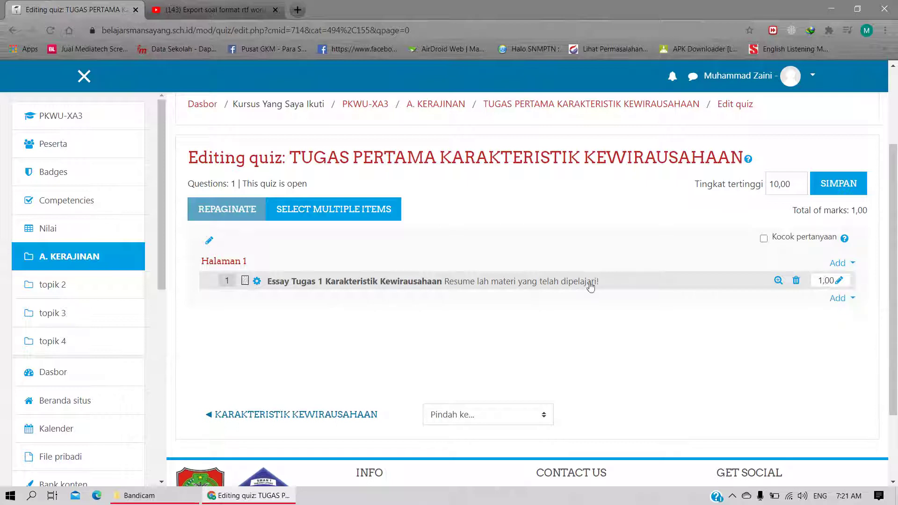
pyautogui.click(840, 282)
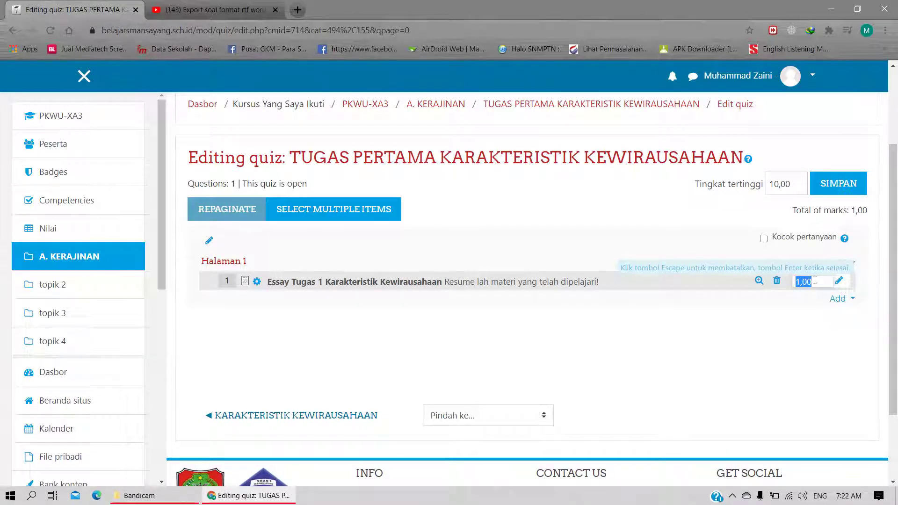
pyautogui.write('0')
pyautogui.press('Return')
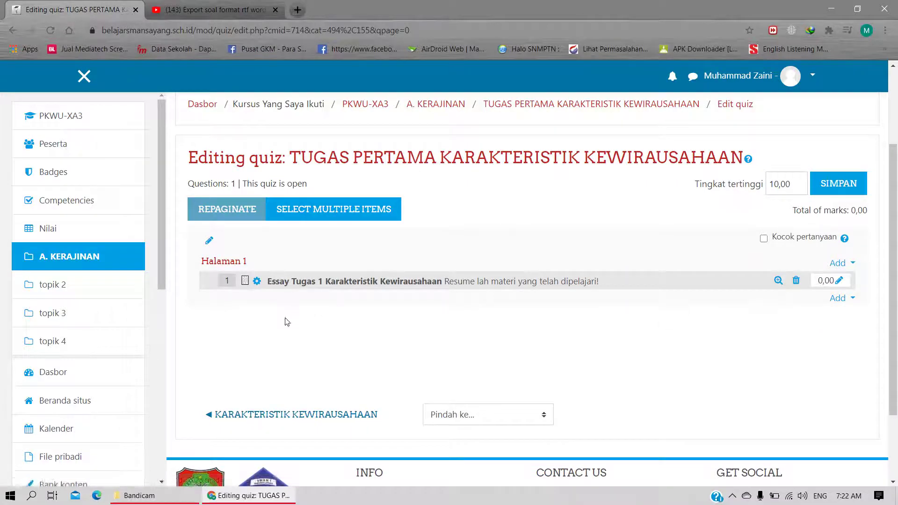
# Add a new question of type Pilihan ganda after the essay on page 1
pyautogui.click(838, 299)
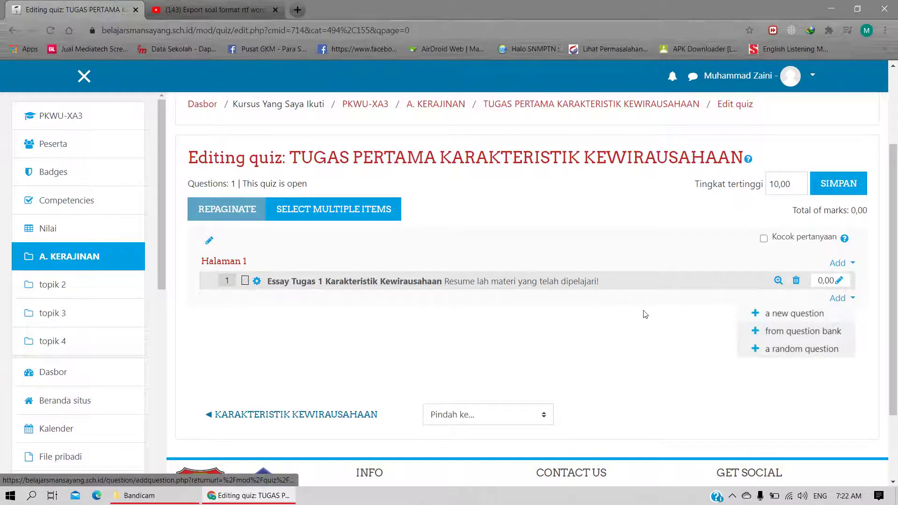
pyautogui.click(801, 314)
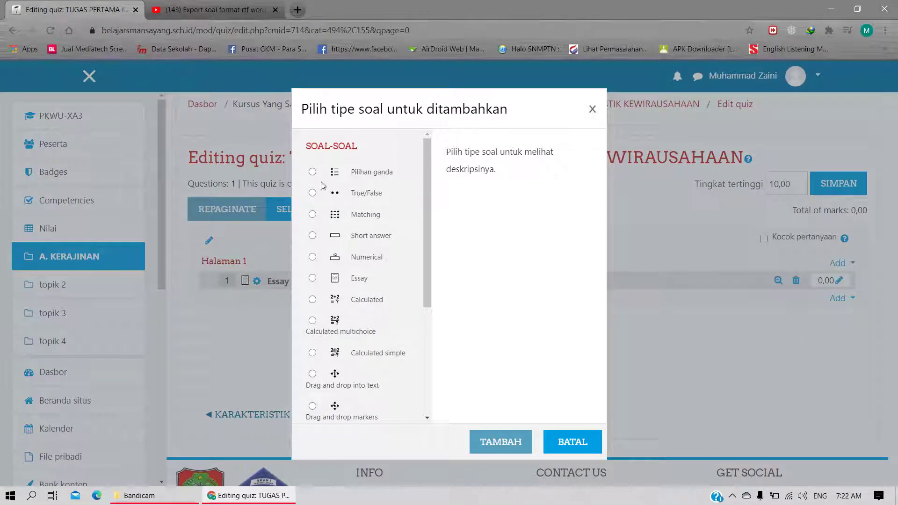
pyautogui.click(358, 178)
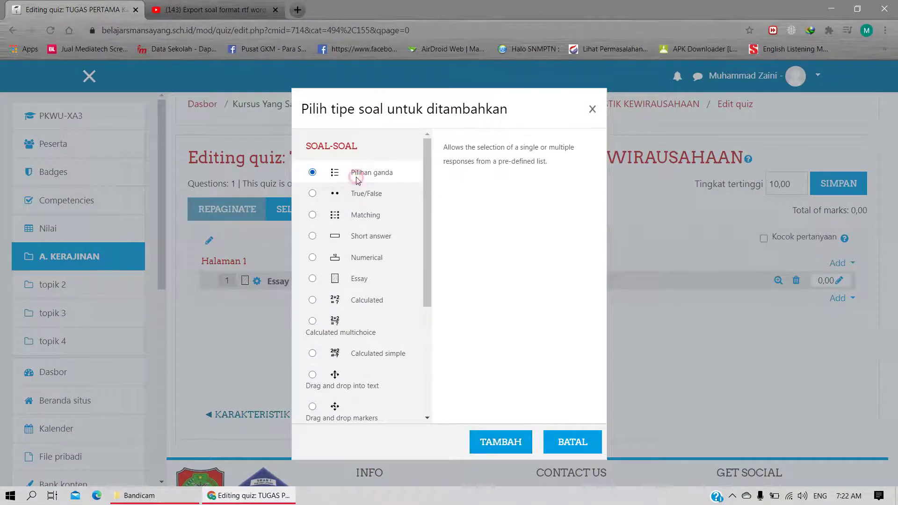
pyautogui.click(495, 448)
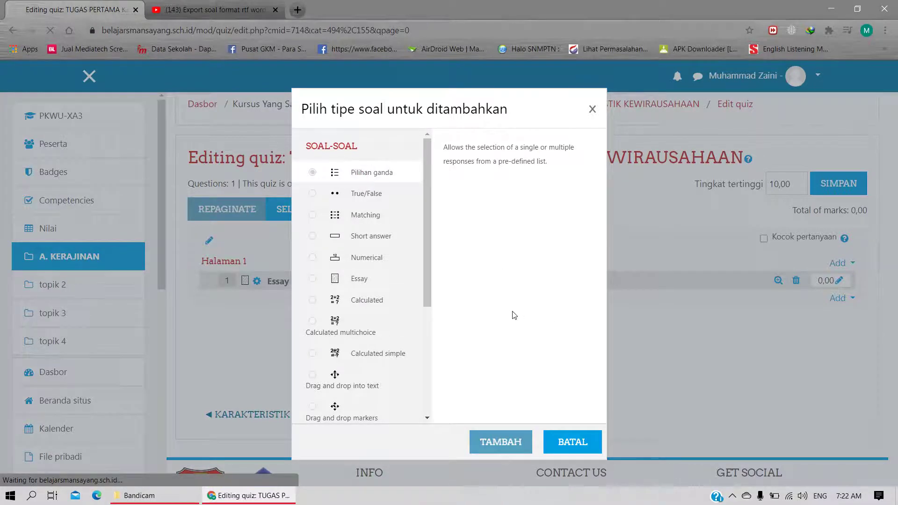
# Name the multiple-choice question "Soal 1" and enter "Apa itu wirausaha ...." as its question text
pyautogui.scroll(-3, 393, 295)
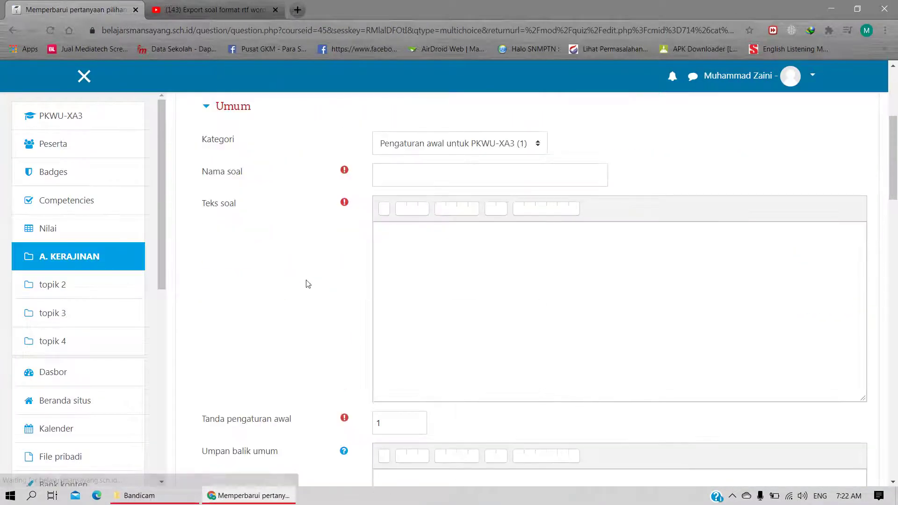
pyautogui.click(415, 171)
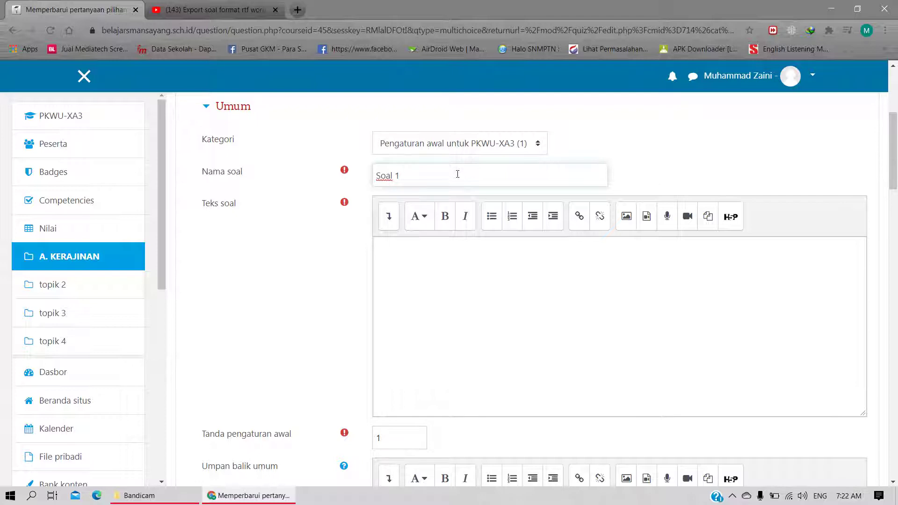
pyautogui.click(453, 260)
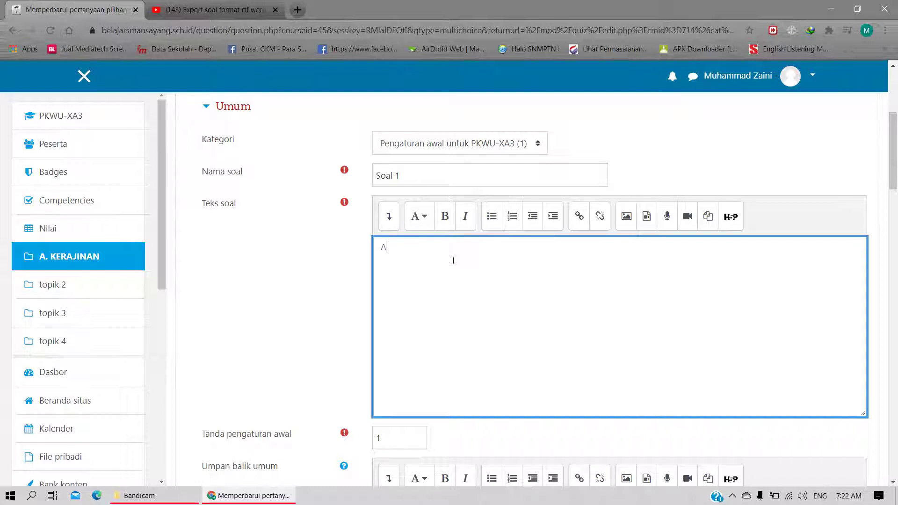
pyautogui.write('Apa itu wai')
pyautogui.write('iraus')
pyautogui.write('aha .')
pyautogui.write('...')
# Review the question's name, text, default mark, single-answer, shuffle and choice-numbering settings
pyautogui.scroll(-4, 361, 268)
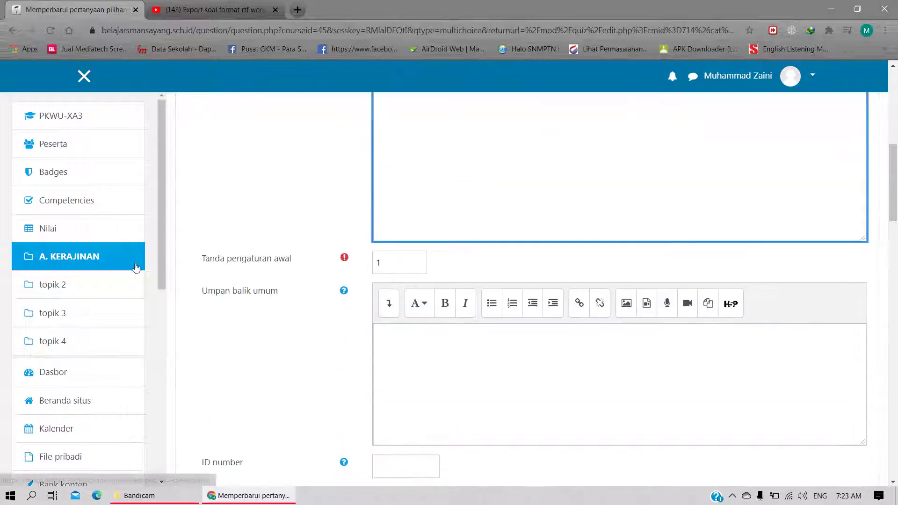
pyautogui.scroll(3, 344, 271)
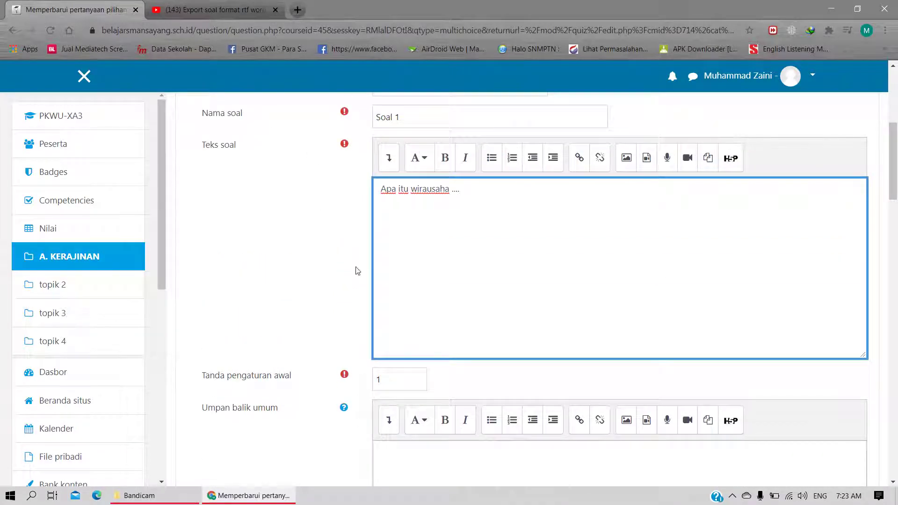
pyautogui.moveTo(344, 114)
pyautogui.click(426, 118)
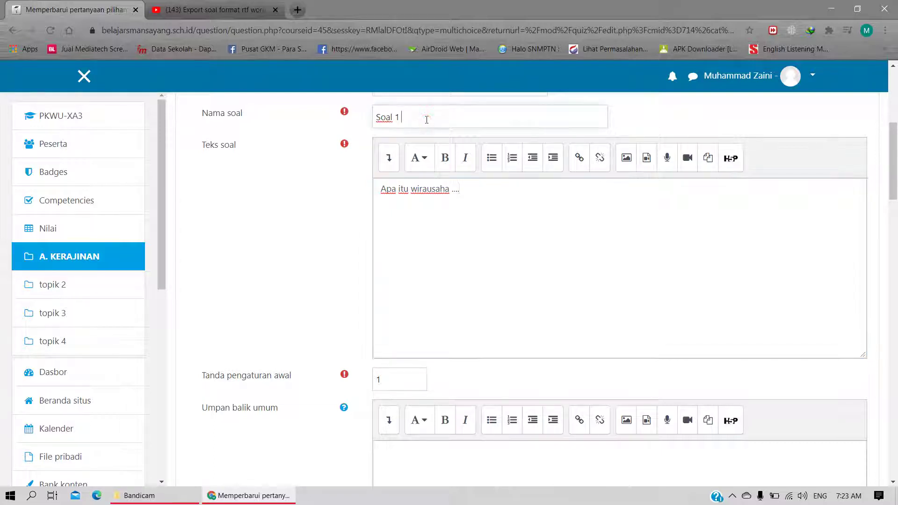
pyautogui.click(484, 193)
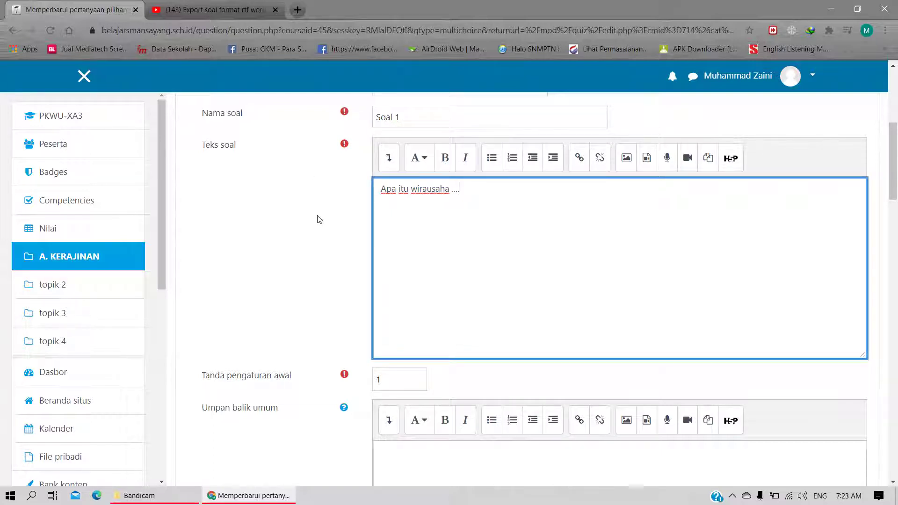
pyautogui.scroll(-2, 317, 219)
pyautogui.scroll(-2, 319, 220)
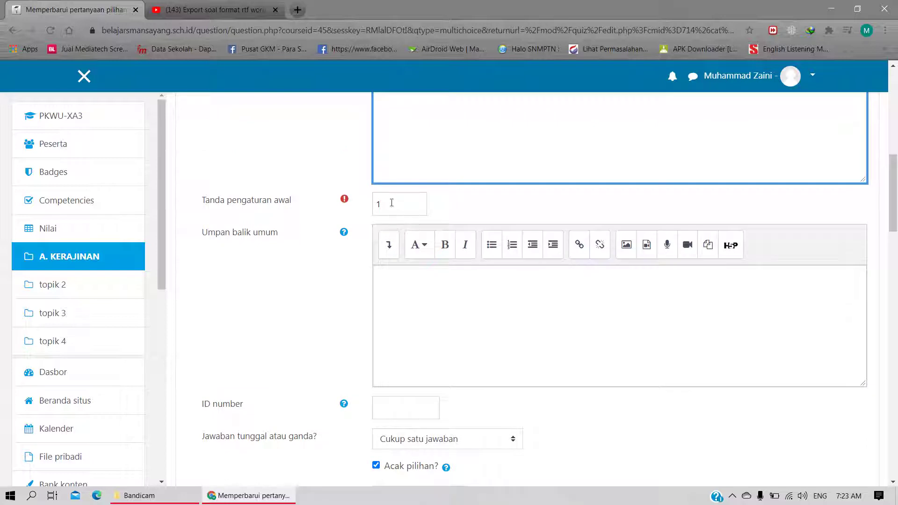
pyautogui.scroll(-4, 322, 233)
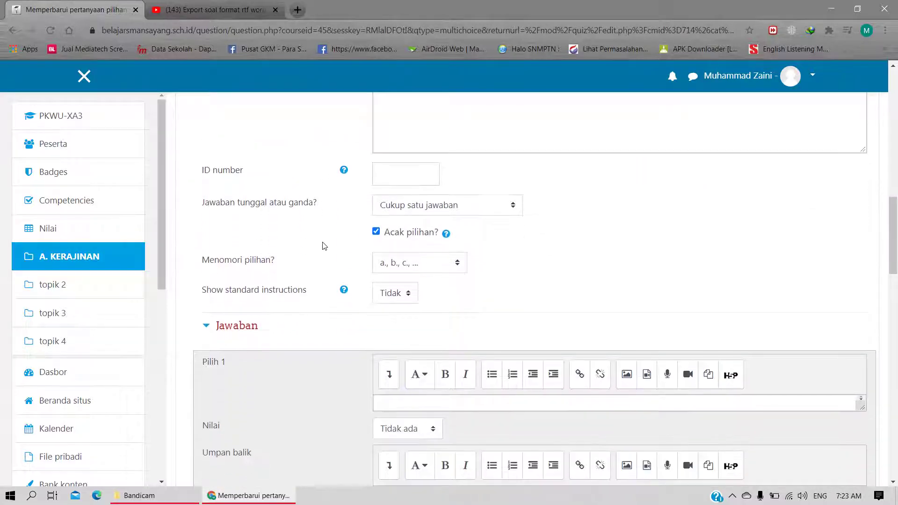
pyautogui.scroll(-3, 316, 248)
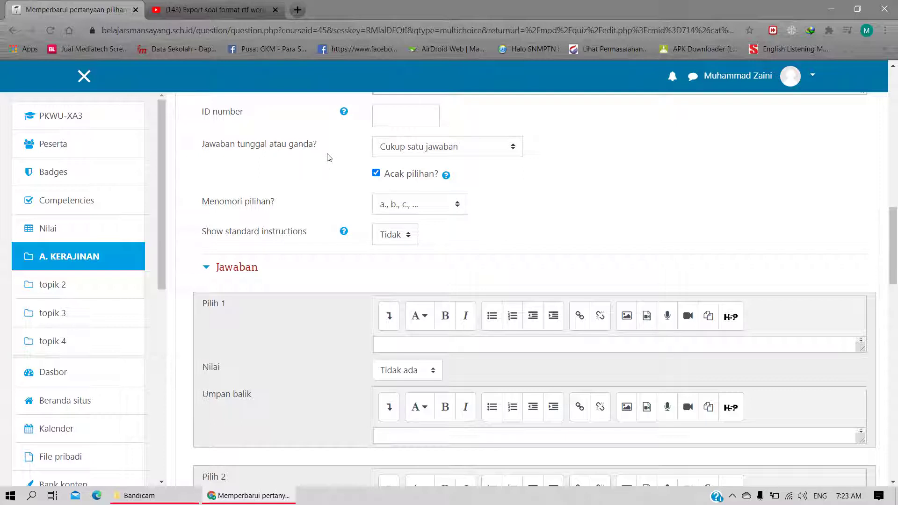
# Enter "Seorang pengusaha" as the first answer choice of the multiple-choice question
pyautogui.scroll(-1, 329, 156)
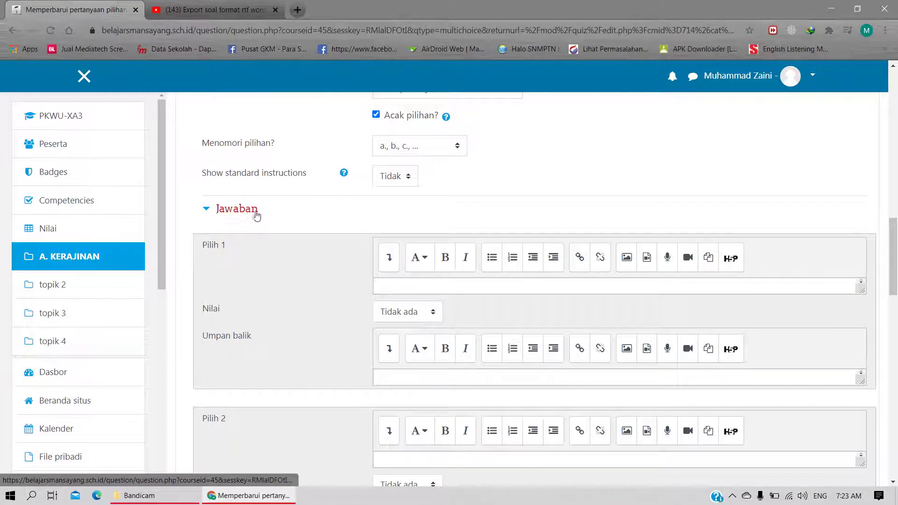
pyautogui.scroll(-1, 297, 234)
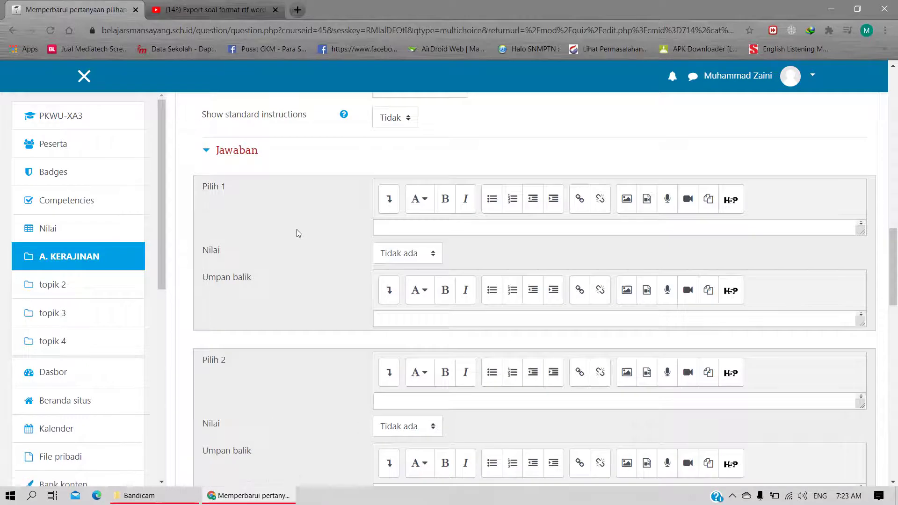
pyautogui.click(461, 228)
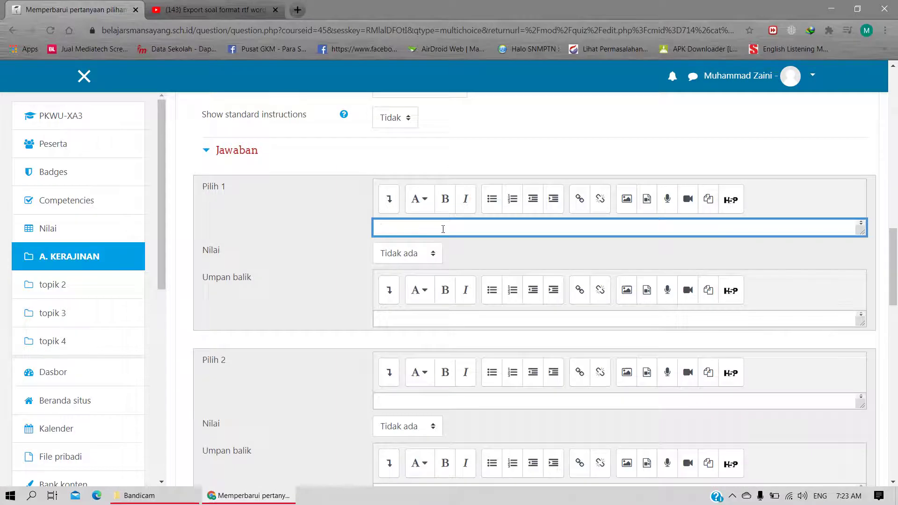
pyautogui.write('Seorang pengusaha')
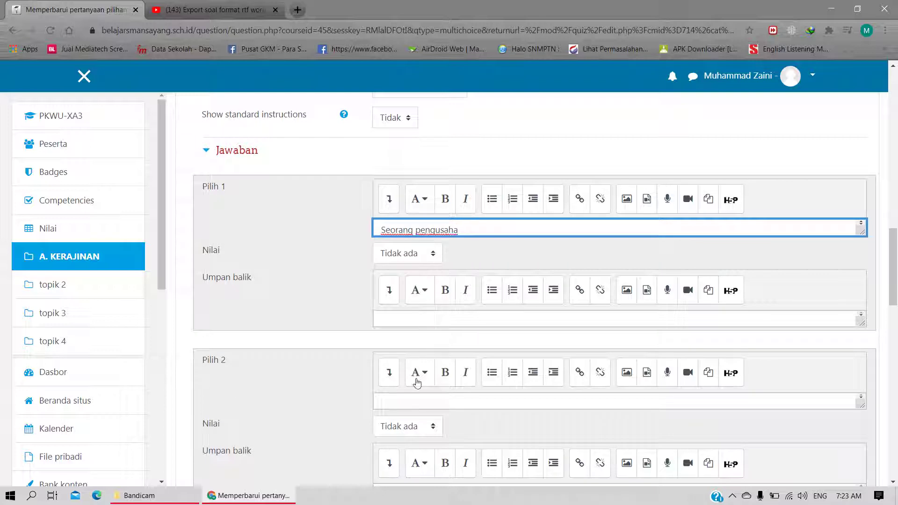
# Enter "Seorag petani" as the text of the second answer choice, Pilih 2
pyautogui.click(415, 403)
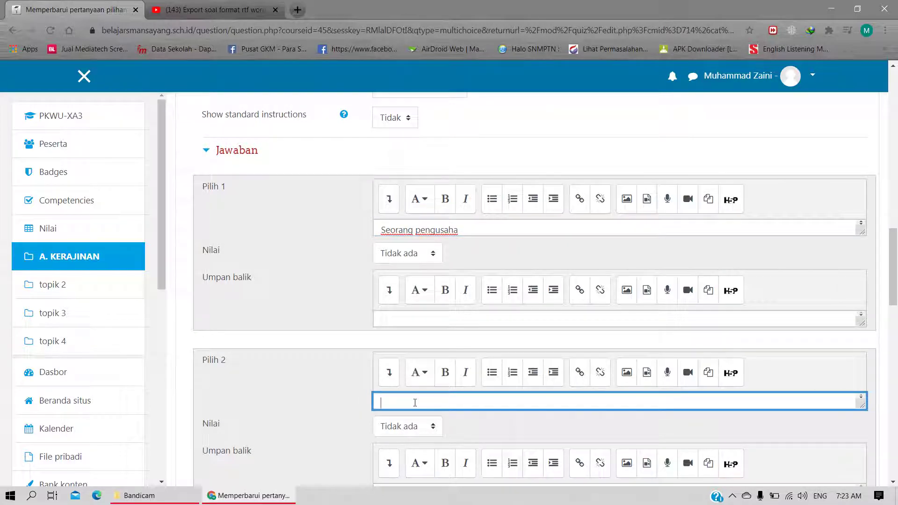
pyautogui.scroll(-1, 346, 218)
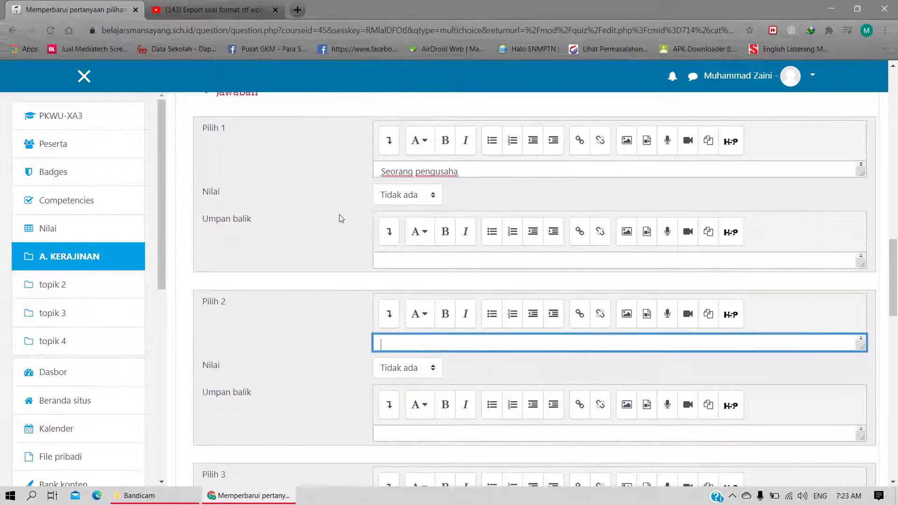
pyautogui.scroll(-1, 255, 295)
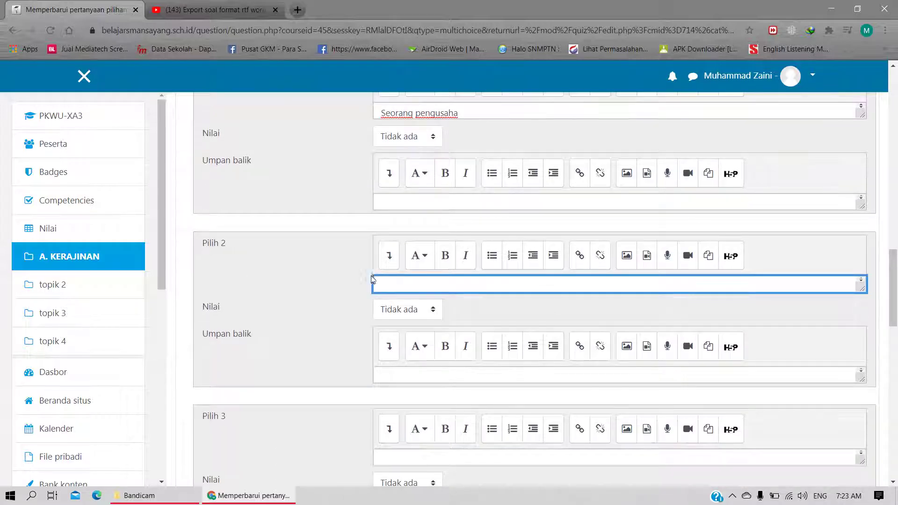
pyautogui.click(403, 282)
pyautogui.write('Seorag petani')
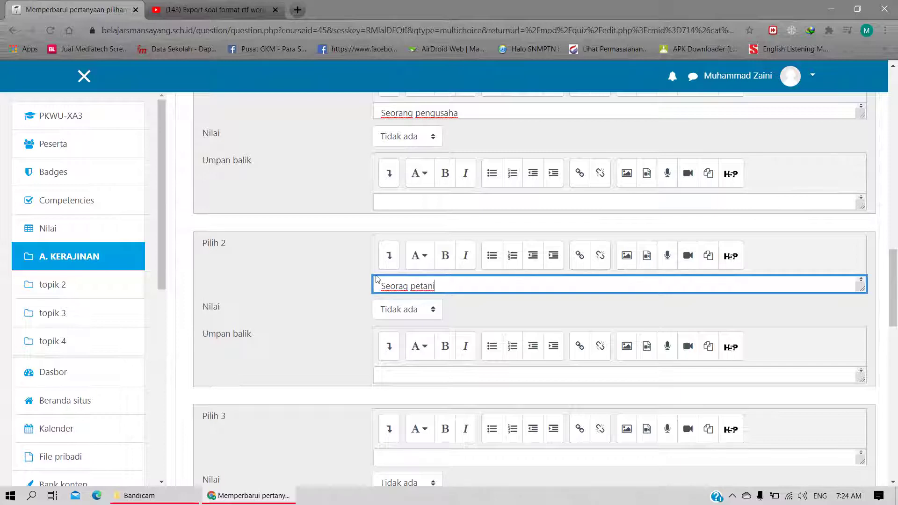
# Enter "seorang PNS" as the text of the third answer choice, Pilih 3
pyautogui.scroll(-2, 334, 276)
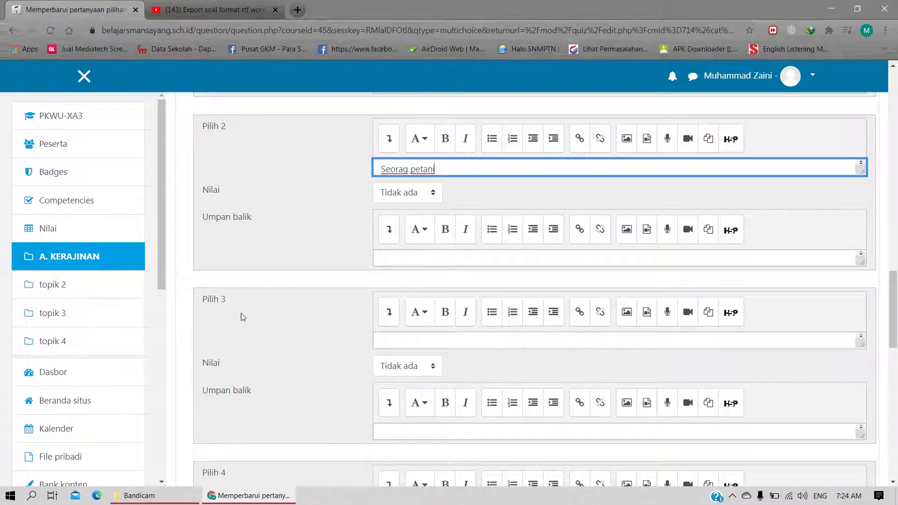
pyautogui.scroll(-1, 274, 307)
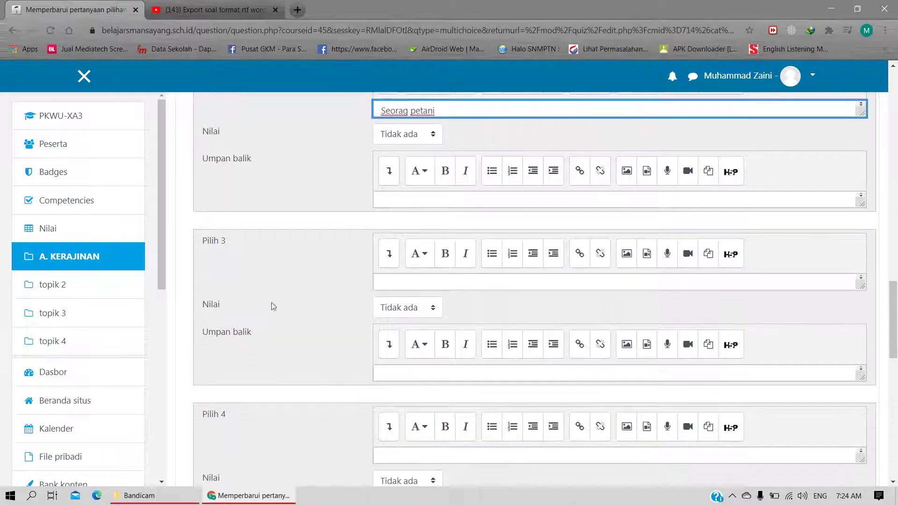
pyautogui.click(430, 280)
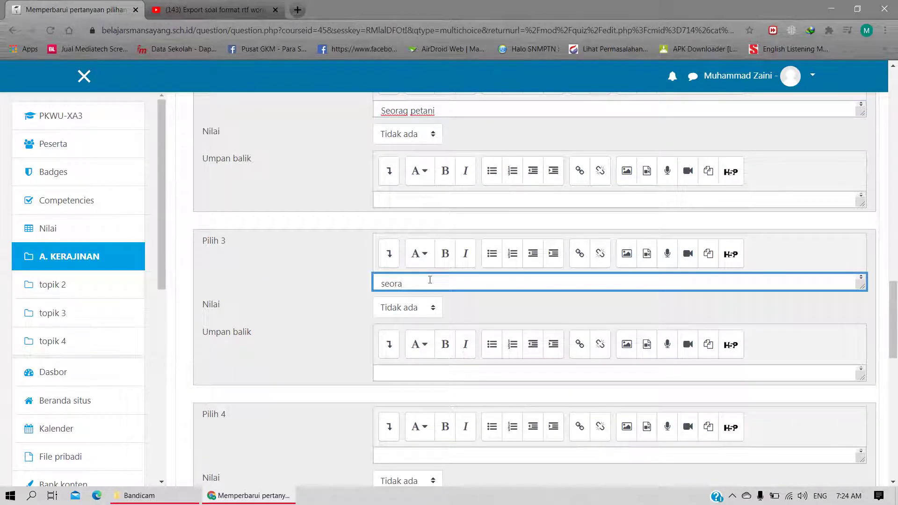
pyautogui.write('seorang PNS')
# Enter "Seorang Kuli Bangunan" as the text of the fourth answer choice, Pilih 4
pyautogui.scroll(-3, 305, 287)
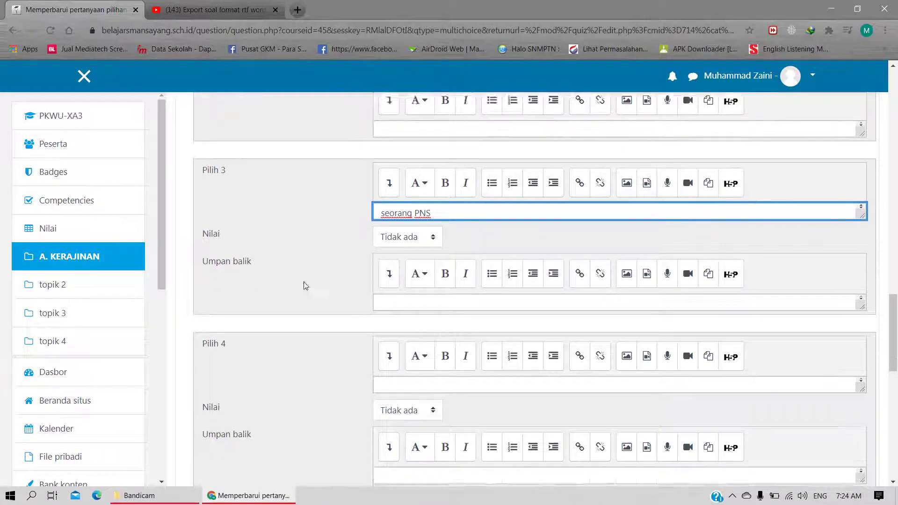
pyautogui.click(405, 279)
pyautogui.write('Seoran')
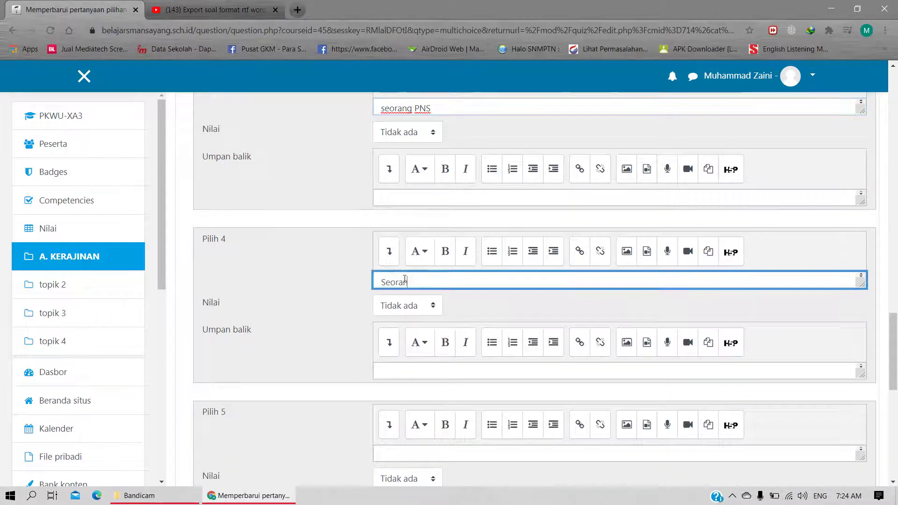
pyautogui.write('g ')
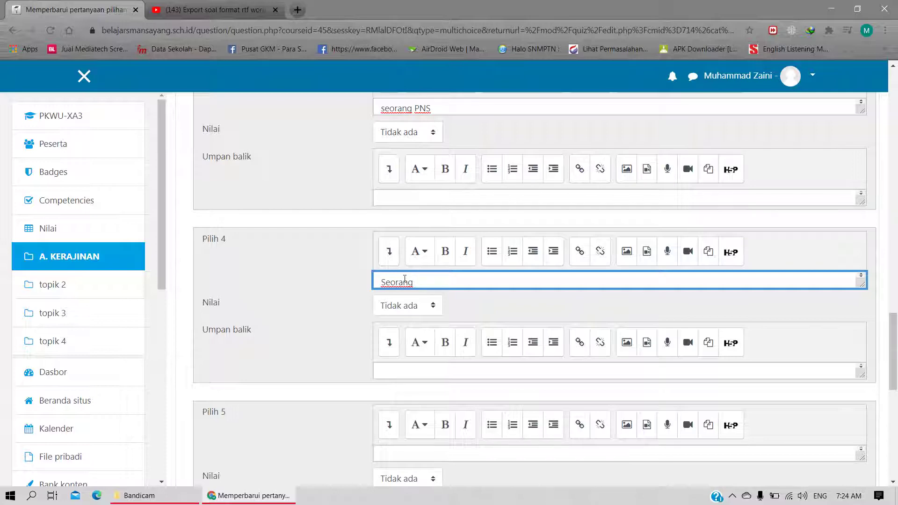
pyautogui.write('Kuli Bangunan')
# Enter "Seorang Sopir" as the text of the fifth answer choice, Pilih 5
pyautogui.scroll(-2, 284, 258)
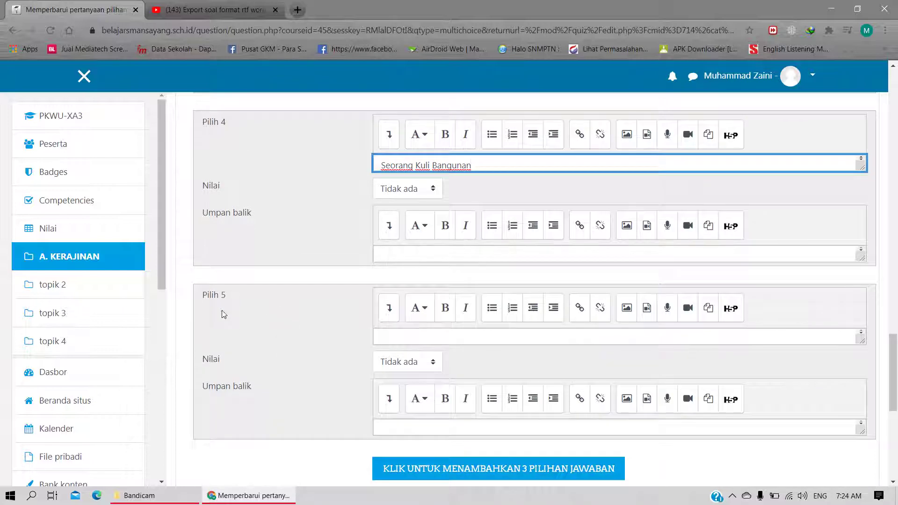
pyautogui.click(400, 337)
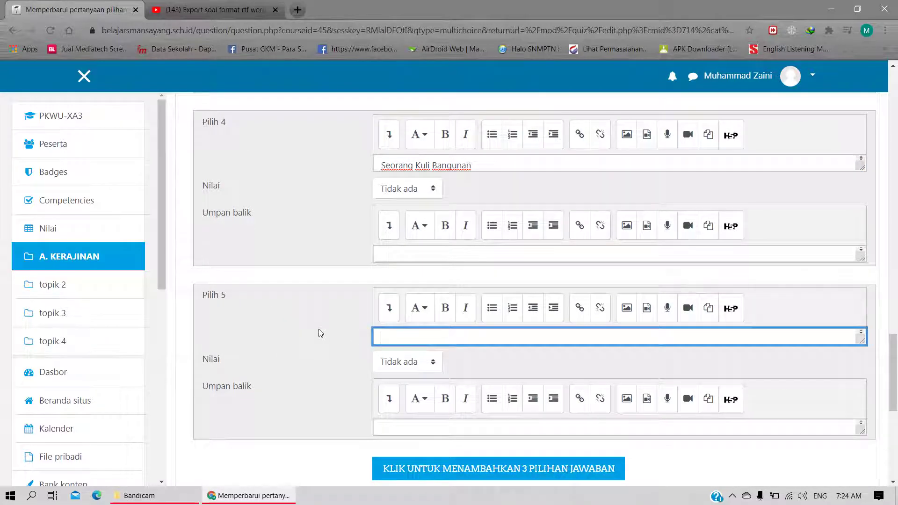
pyautogui.write('Seorang')
pyautogui.write('Sopir')
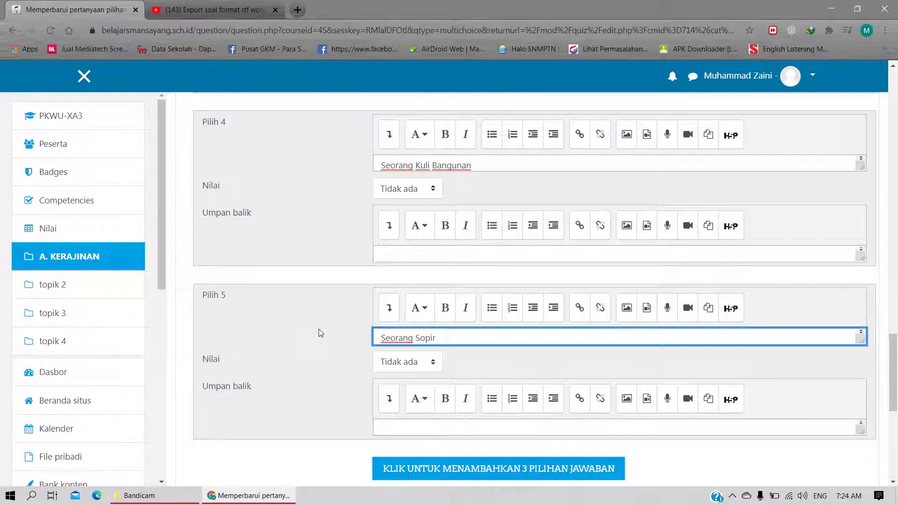
pyautogui.click(318, 329)
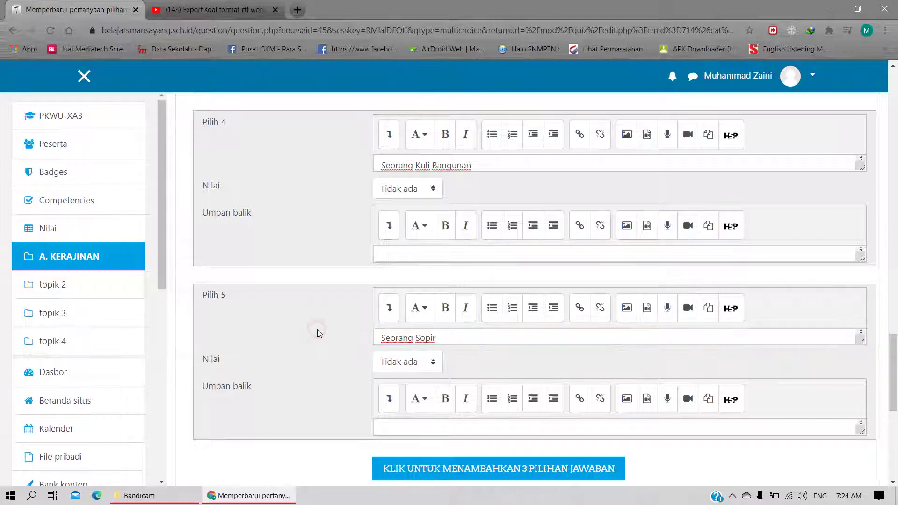
# Set the grade (Nilai) of the first answer choice, "Seorang pengusaha", to 100% so that it counts as the correct answer
pyautogui.scroll(3, 318, 329)
pyautogui.scroll(8, 317, 333)
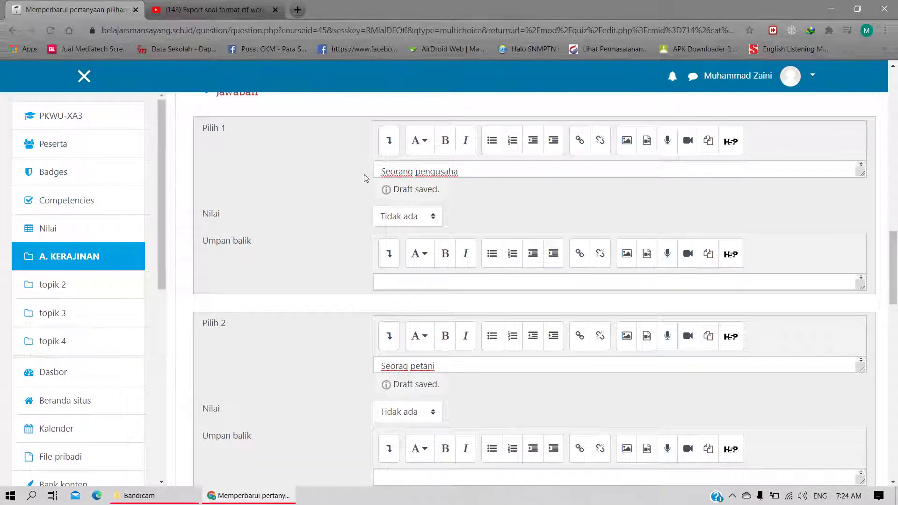
pyautogui.scroll(-12, 327, 256)
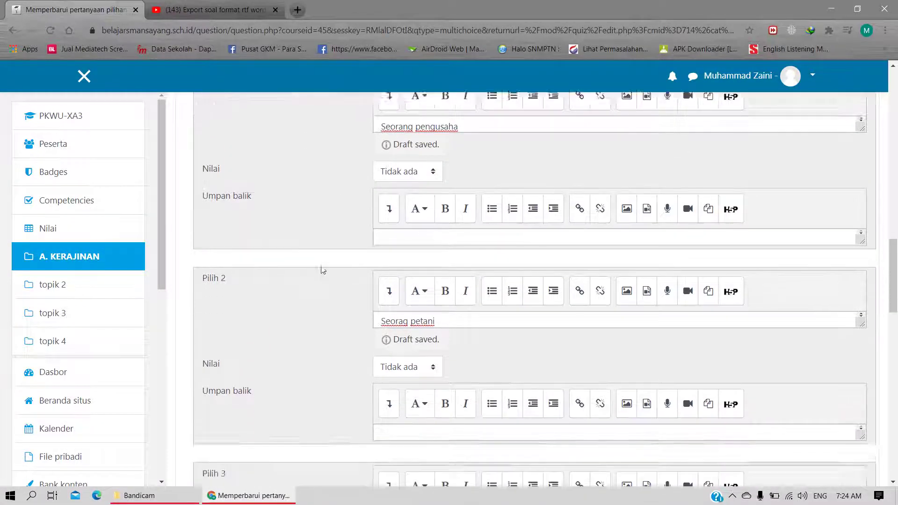
pyautogui.scroll(-2, 317, 272)
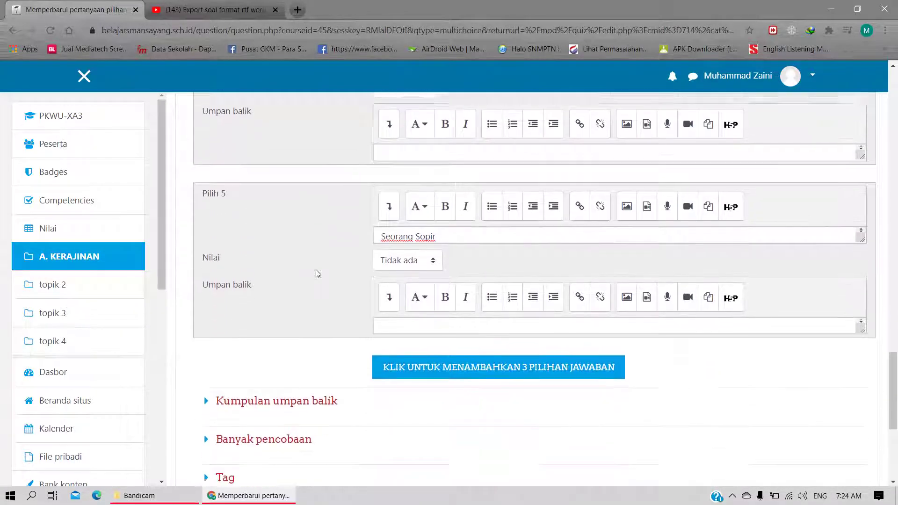
pyautogui.scroll(8, 316, 270)
pyautogui.scroll(9, 316, 274)
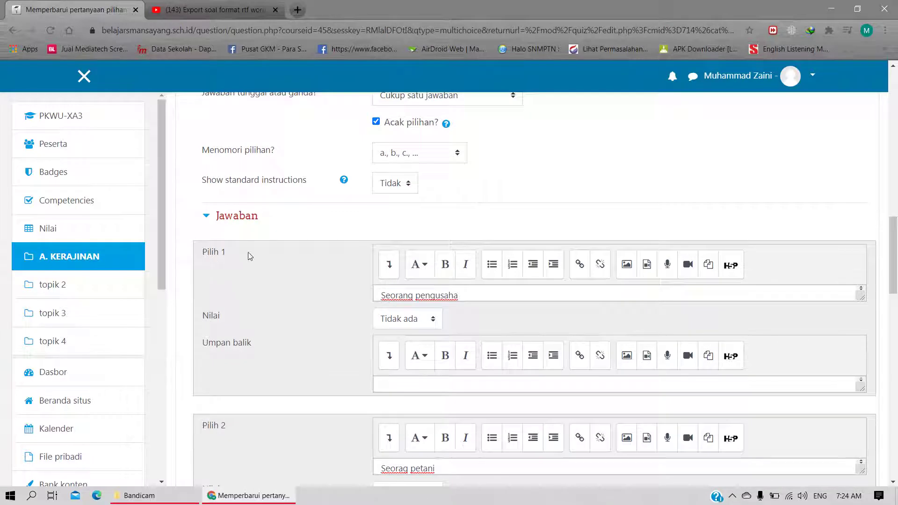
pyautogui.click(434, 321)
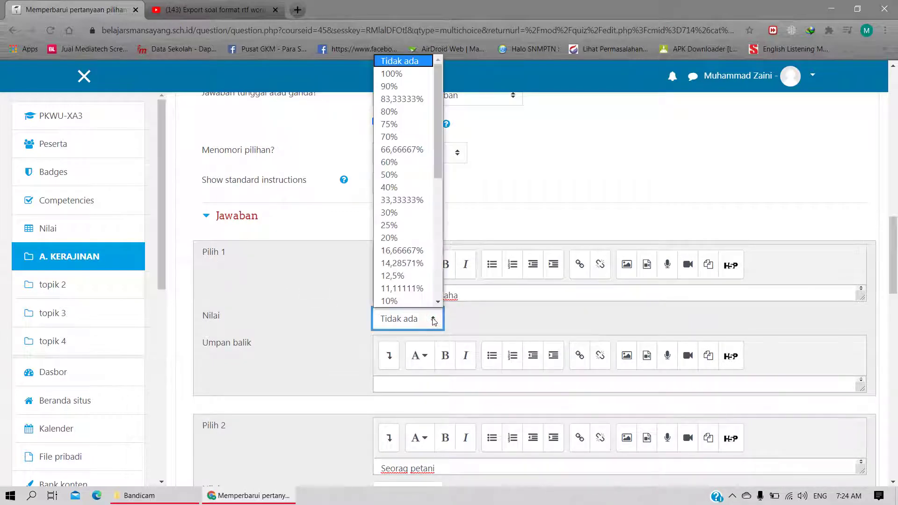
pyautogui.click(434, 321)
pyautogui.click(434, 321)
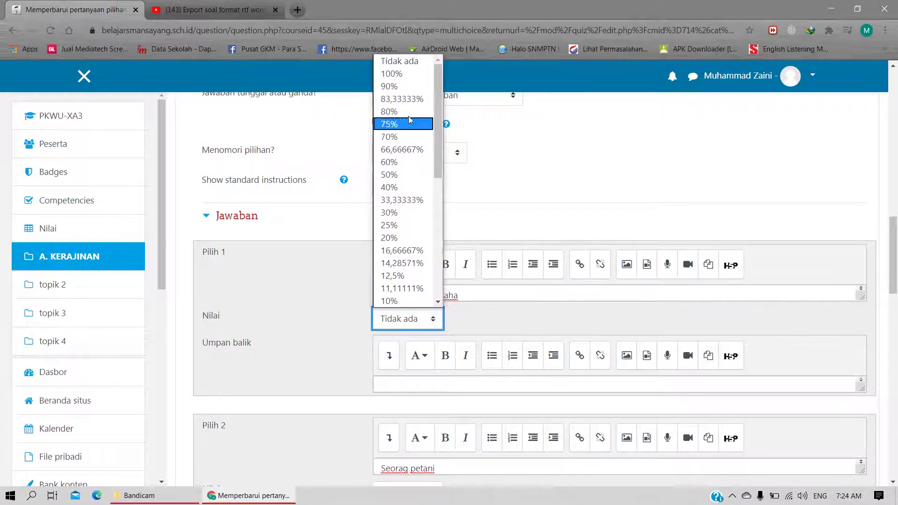
pyautogui.click(399, 77)
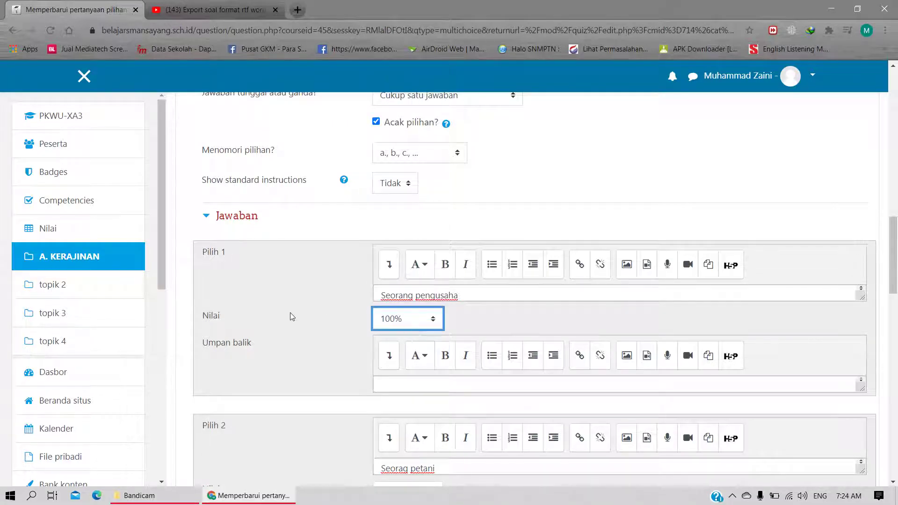
# Review the other answer choices, the feedback, attempts and tag sections, and the question's general section
pyautogui.scroll(-15, 288, 269)
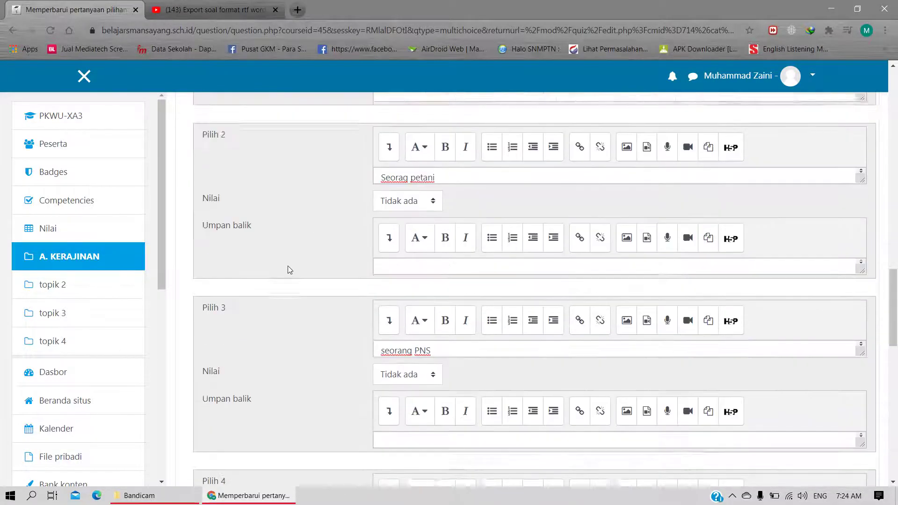
pyautogui.scroll(-4, 288, 270)
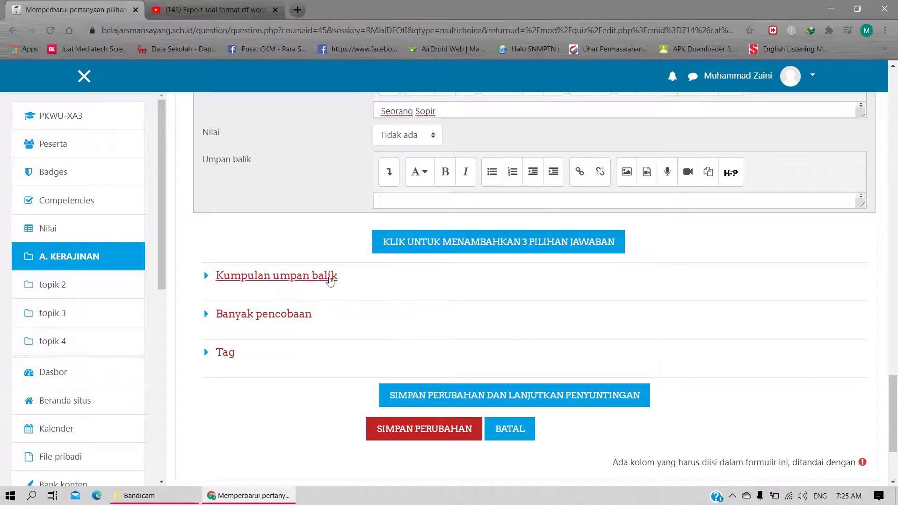
pyautogui.scroll(20, 301, 241)
pyautogui.scroll(10, 303, 244)
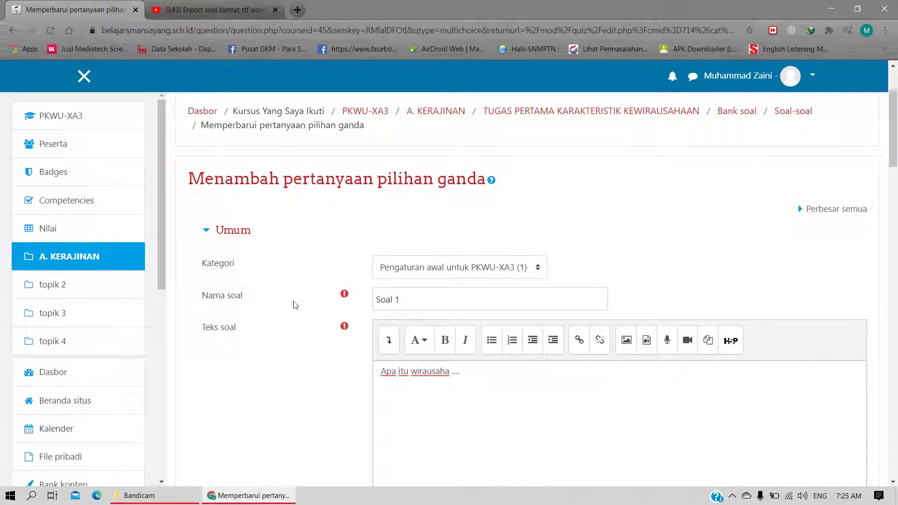
# Review the multiple-choice question's name, question text and general settings, including default mark, single-answer mode, shuffling and choice numbering
pyautogui.click(407, 300)
pyautogui.scroll(-1, 254, 304)
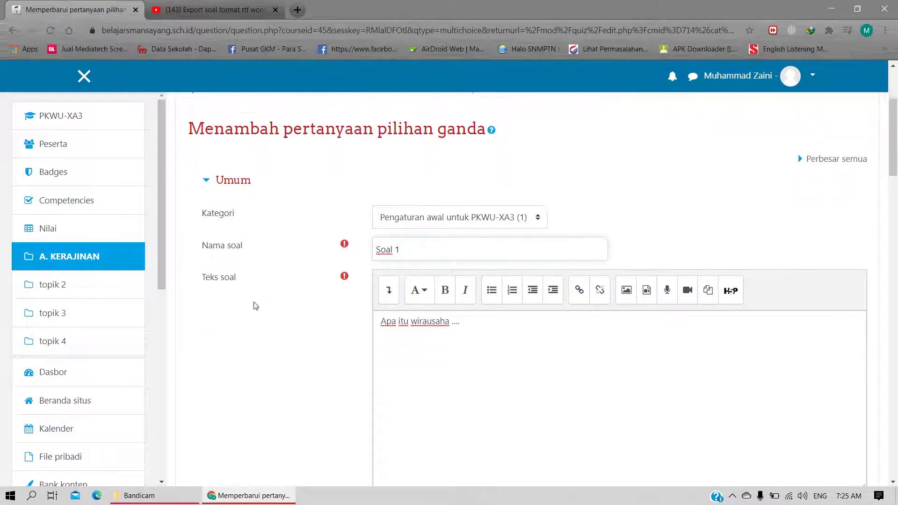
pyautogui.click(427, 242)
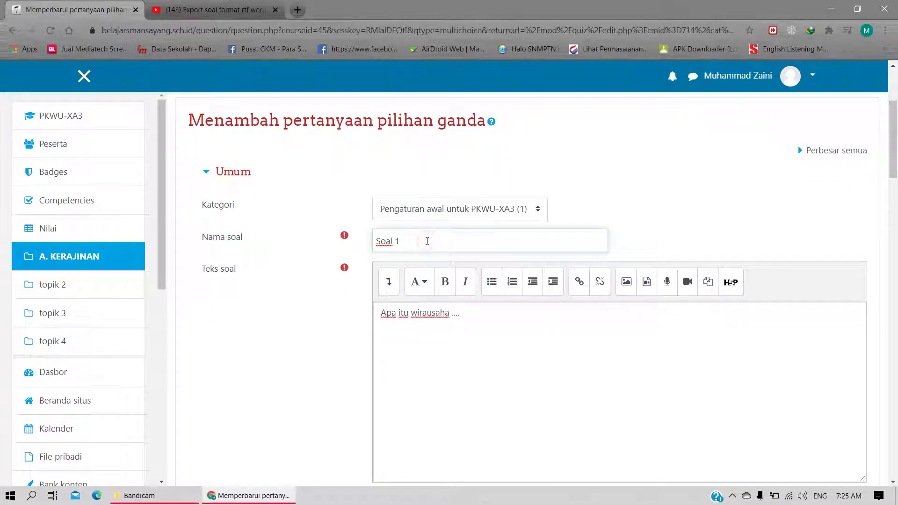
pyautogui.click(420, 241)
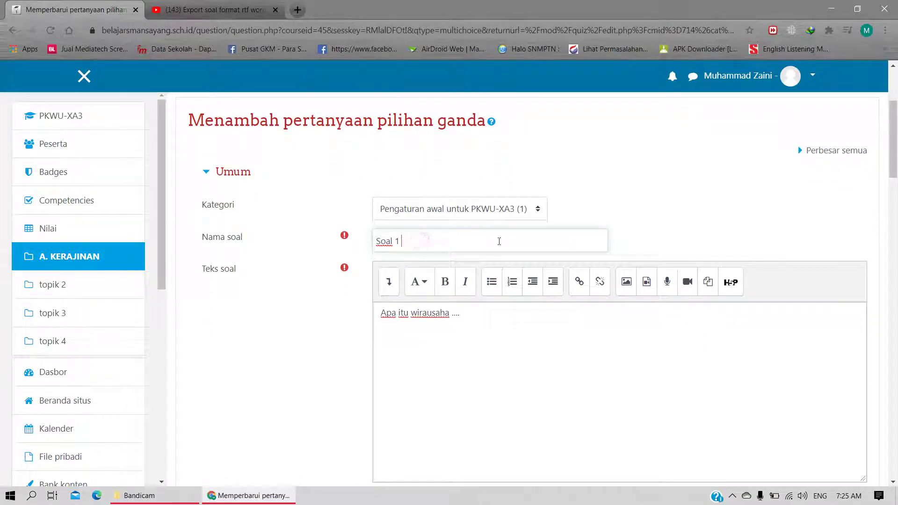
pyautogui.click(438, 238)
pyautogui.scroll(-1, 246, 262)
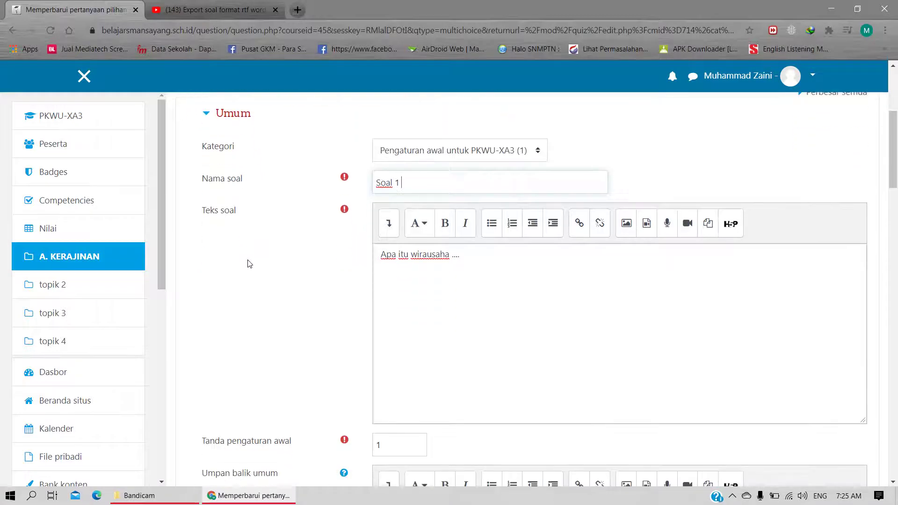
pyautogui.moveTo(379, 261); pyautogui.dragTo(447, 263)
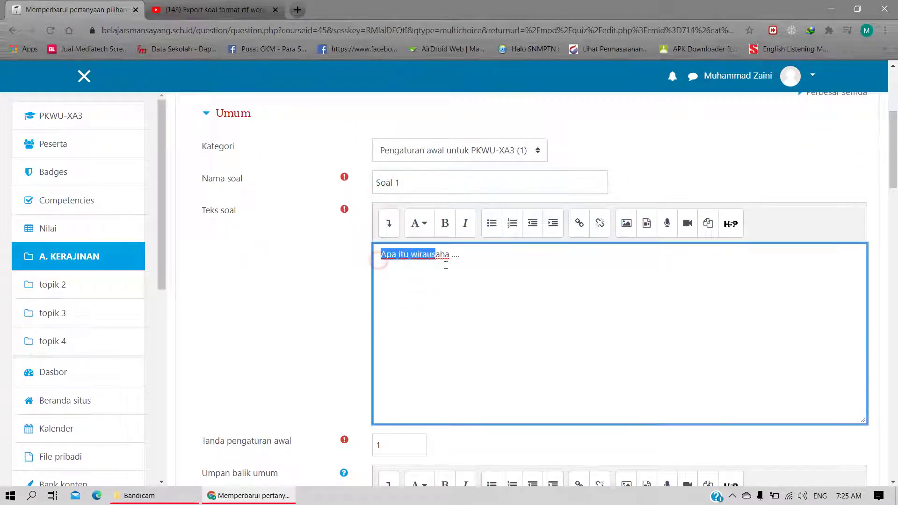
pyautogui.click(489, 271)
pyautogui.scroll(-5, 289, 290)
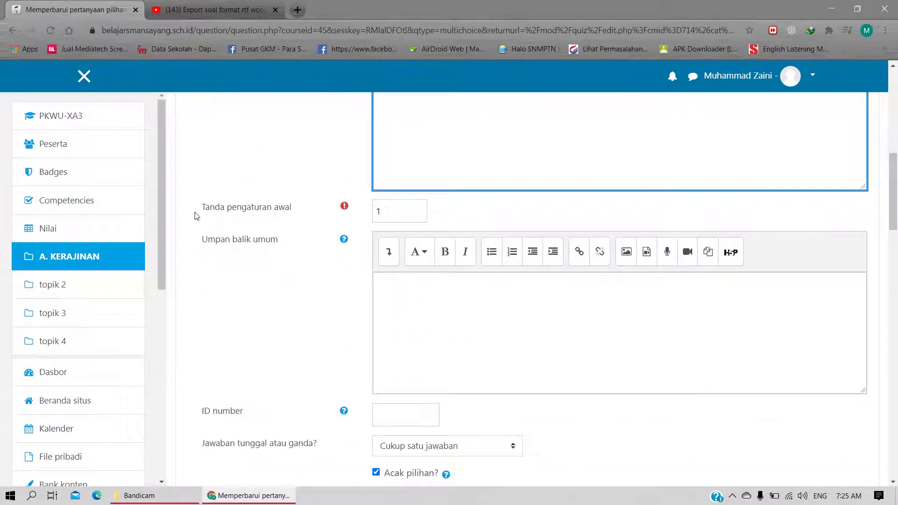
pyautogui.scroll(-6, 336, 243)
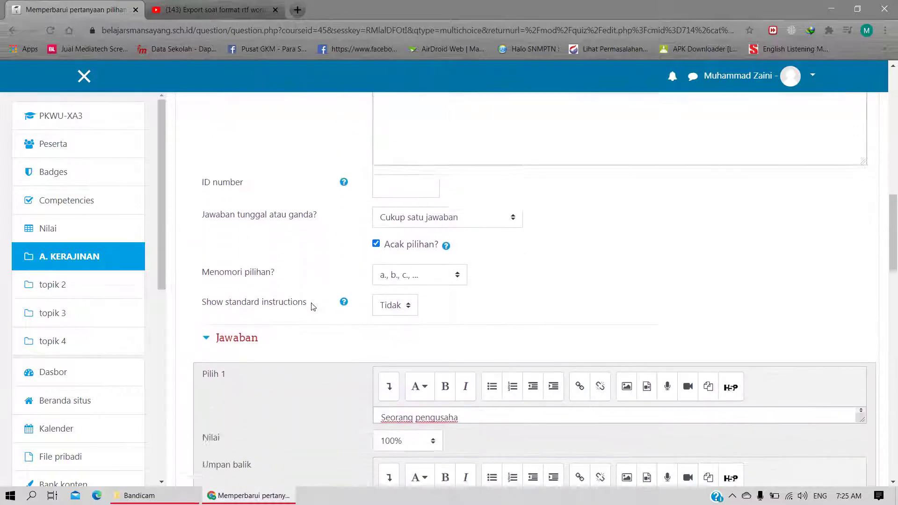
pyautogui.scroll(-2, 350, 247)
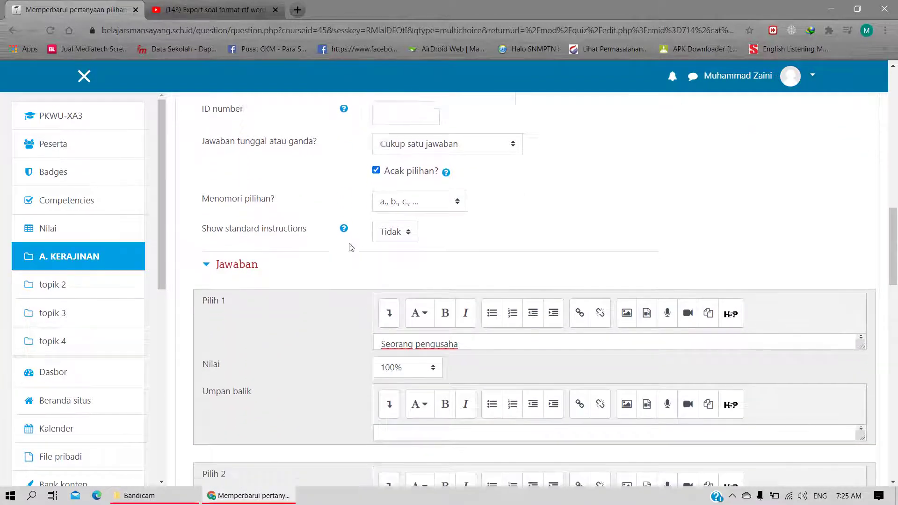
pyautogui.scroll(-2, 207, 268)
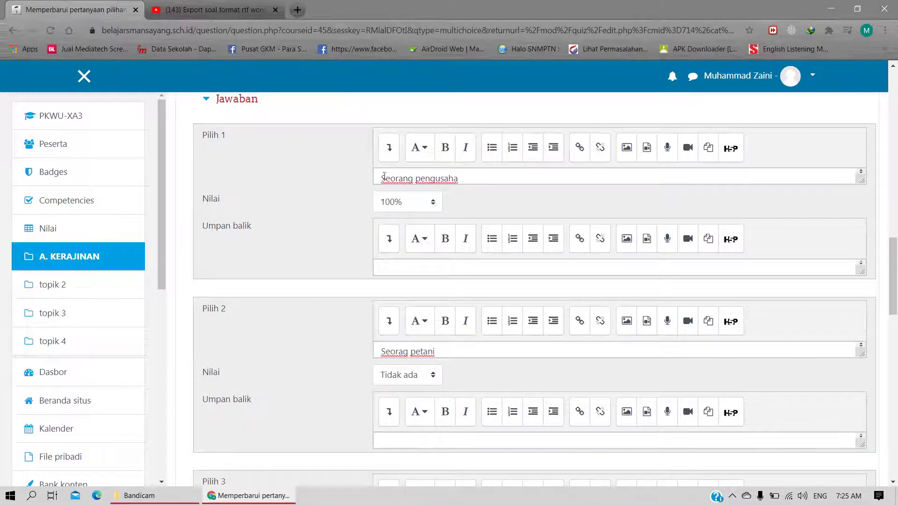
# Review the texts and grades of the five answer choices, from Pilih 1 to Pilih 5
pyautogui.moveTo(381, 178); pyautogui.dragTo(463, 179)
pyautogui.click(484, 179)
pyautogui.click(398, 179)
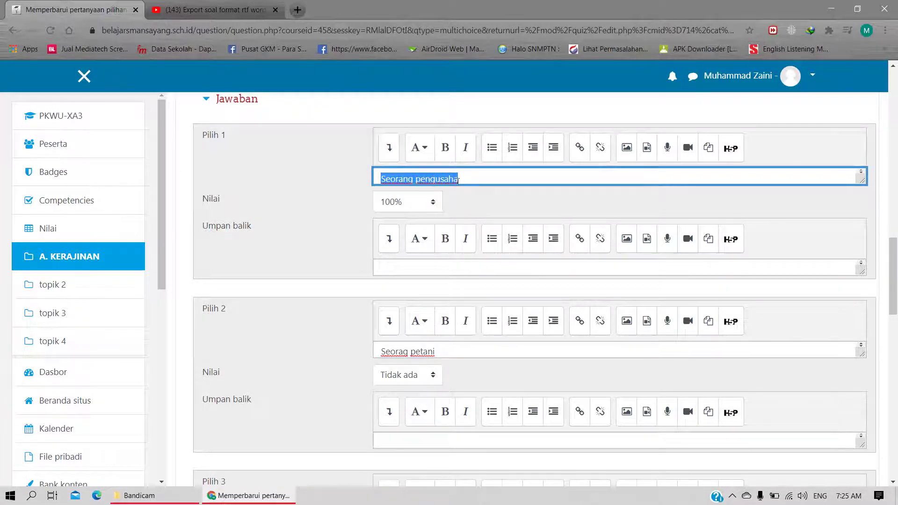
pyautogui.click(322, 205)
pyautogui.scroll(-2, 322, 203)
pyautogui.click(444, 235)
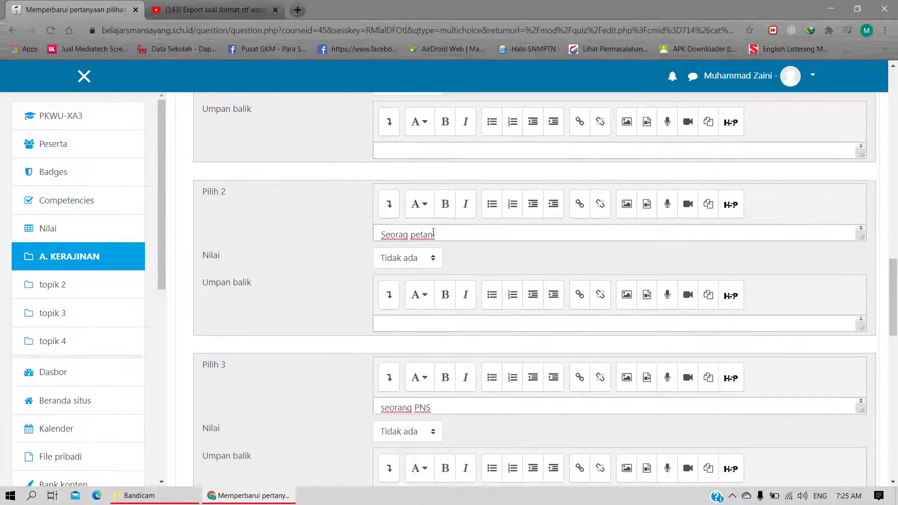
pyautogui.scroll(-2, 368, 252)
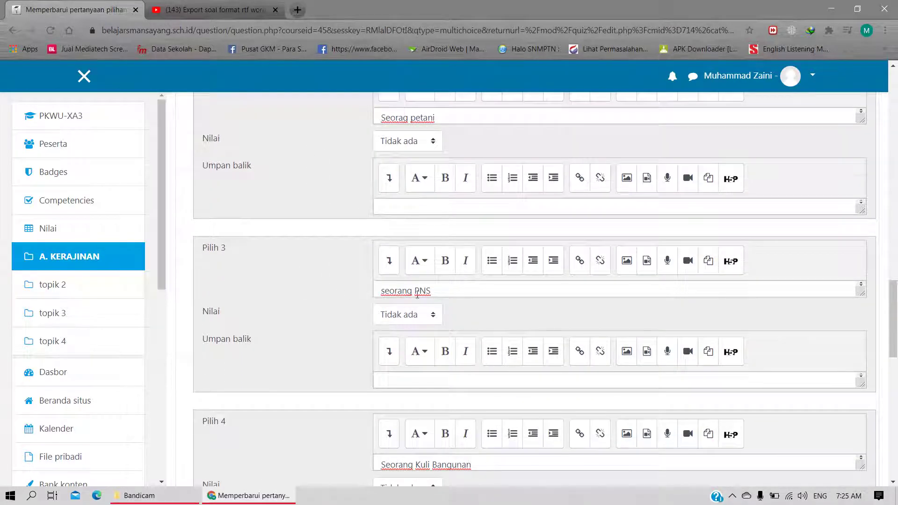
pyautogui.scroll(-3, 307, 303)
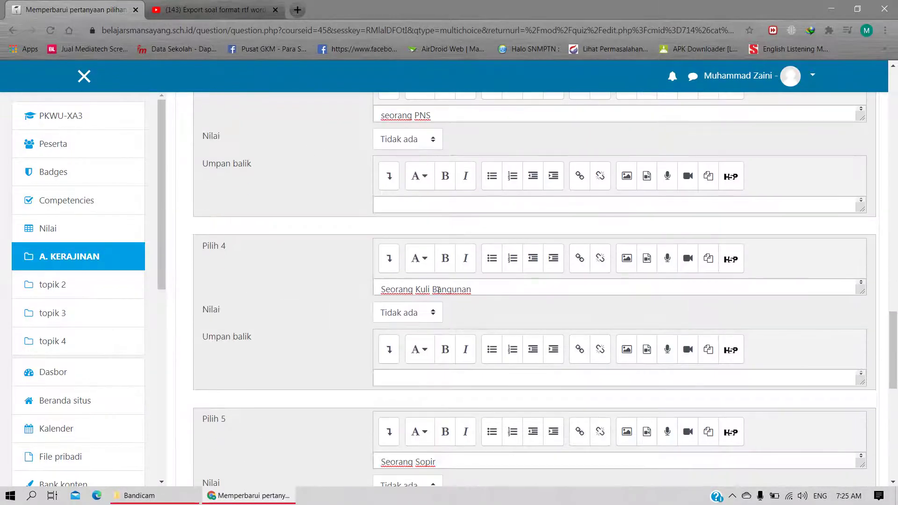
pyautogui.scroll(-1, 466, 294)
pyautogui.scroll(-2, 245, 411)
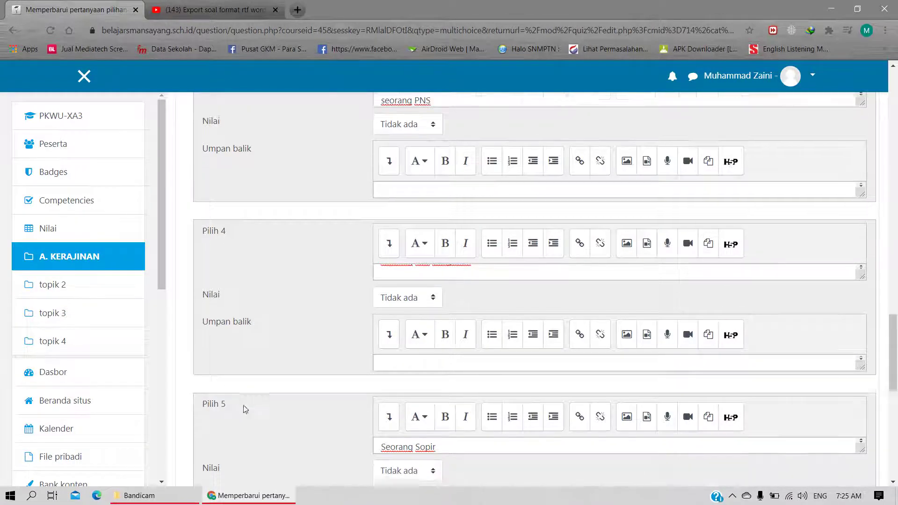
pyautogui.scroll(10, 267, 262)
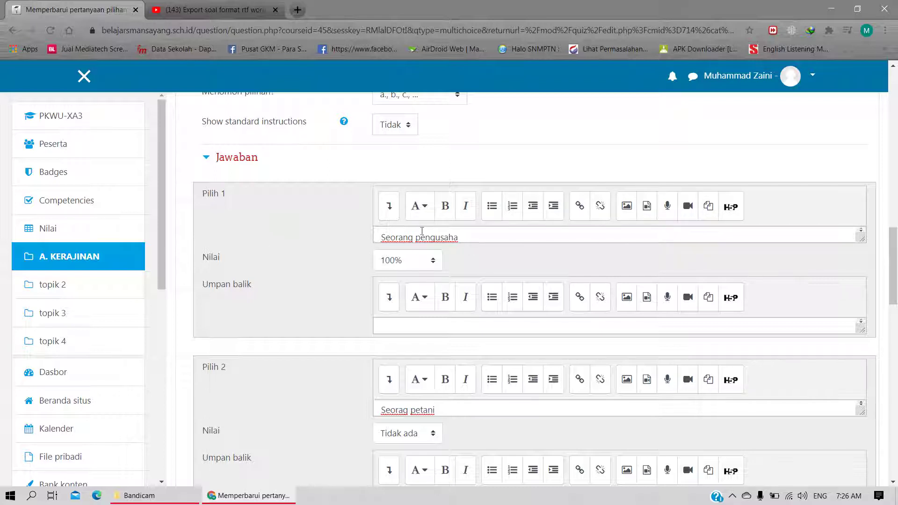
# Show the additional editing tools for the first answer choice, Pilih 1, and examine the special characters available for insertion
pyautogui.moveTo(471, 237)
pyautogui.mouseDown()
pyautogui.moveTo(372, 237)
pyautogui.moveTo(484, 237)
pyautogui.mouseUp()
pyautogui.click(486, 238)
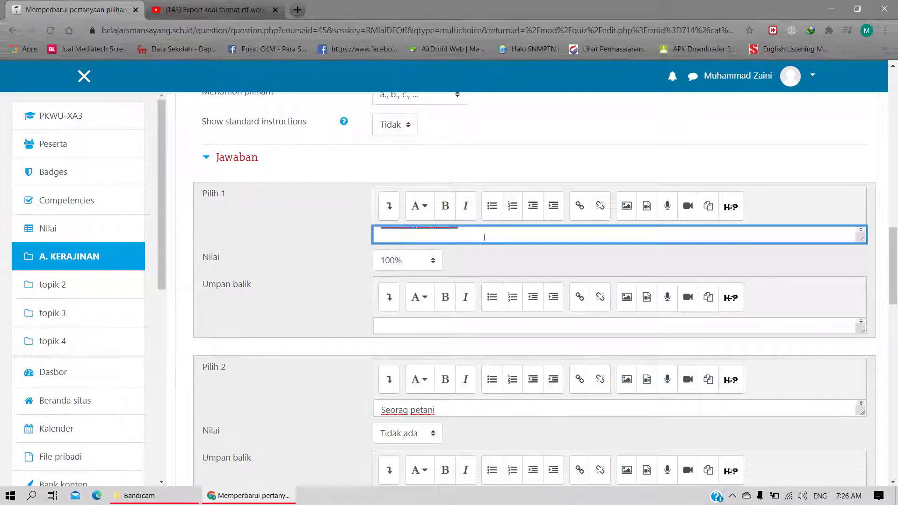
pyautogui.scroll(1, 475, 240)
pyautogui.click(383, 236)
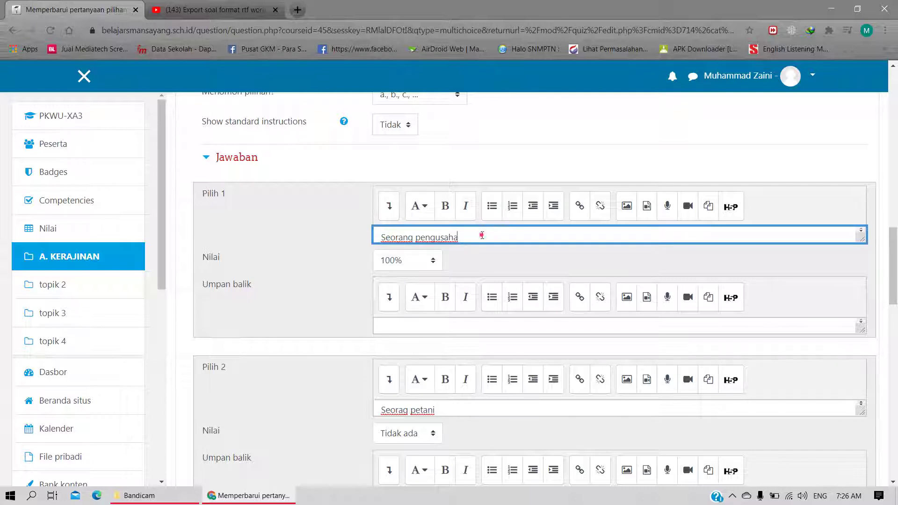
pyautogui.click(379, 236)
pyautogui.click(389, 209)
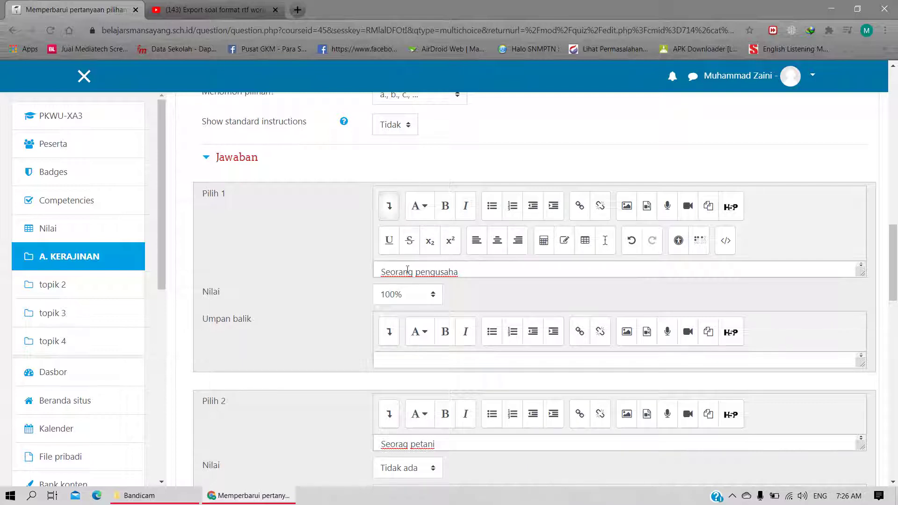
pyautogui.click(565, 246)
pyautogui.scroll(-4, 433, 298)
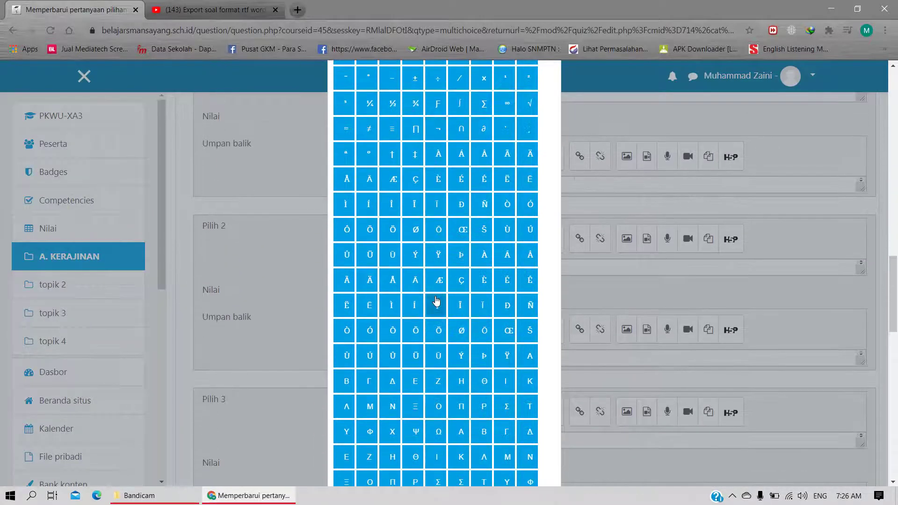
pyautogui.scroll(-2, 436, 299)
pyautogui.scroll(8, 436, 299)
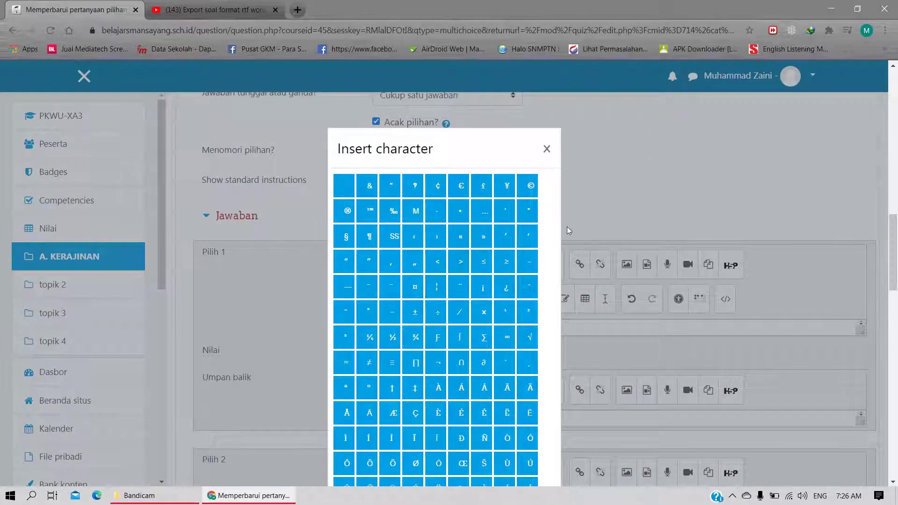
pyautogui.click(598, 200)
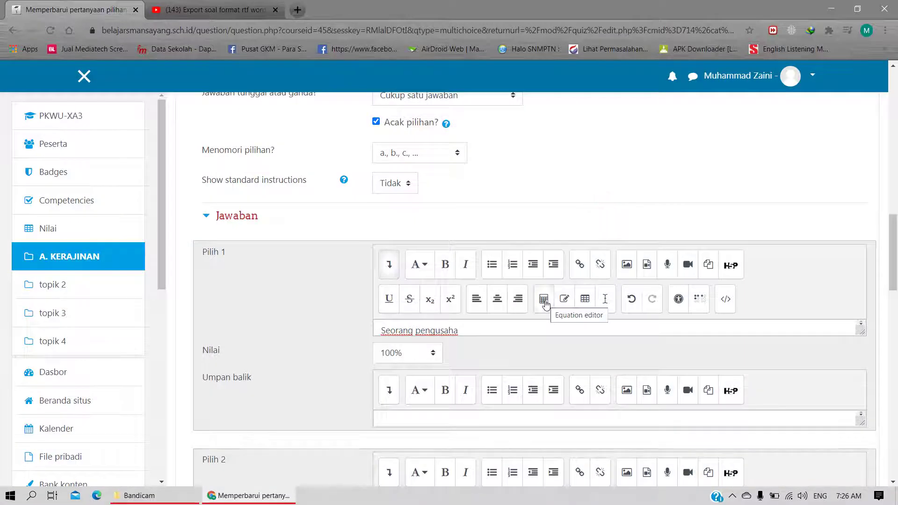
# Open the equation editor for the first answer choice and examine its operators, arrows, Greek symbols and advanced templates
pyautogui.scroll(-1, 545, 304)
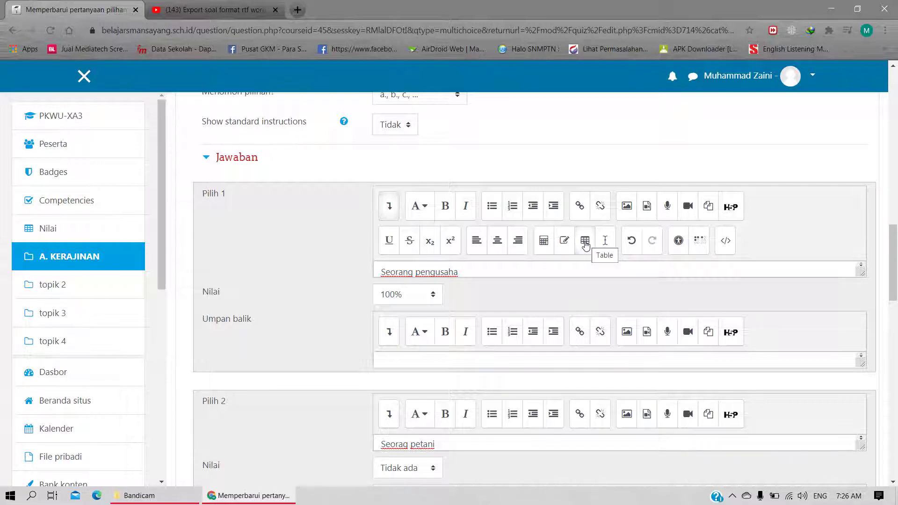
pyautogui.click(389, 206)
pyautogui.click(389, 206)
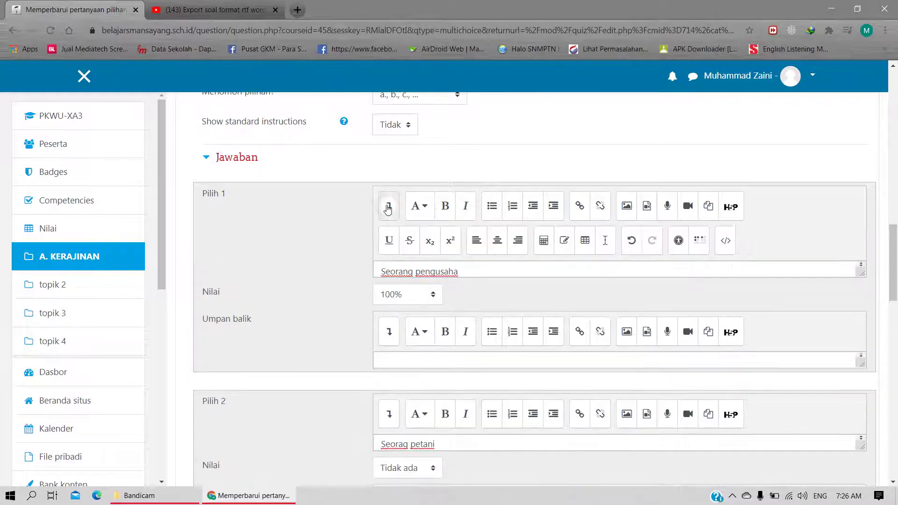
pyautogui.click(544, 243)
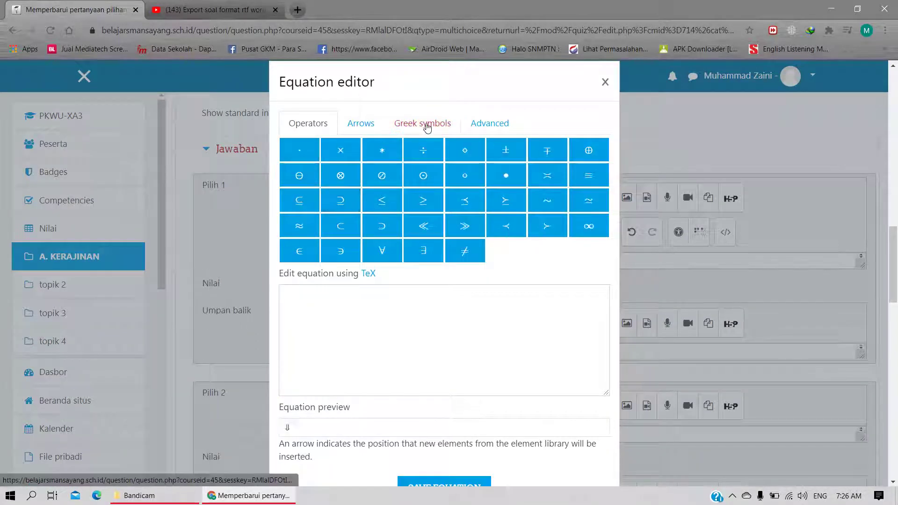
pyautogui.click(494, 124)
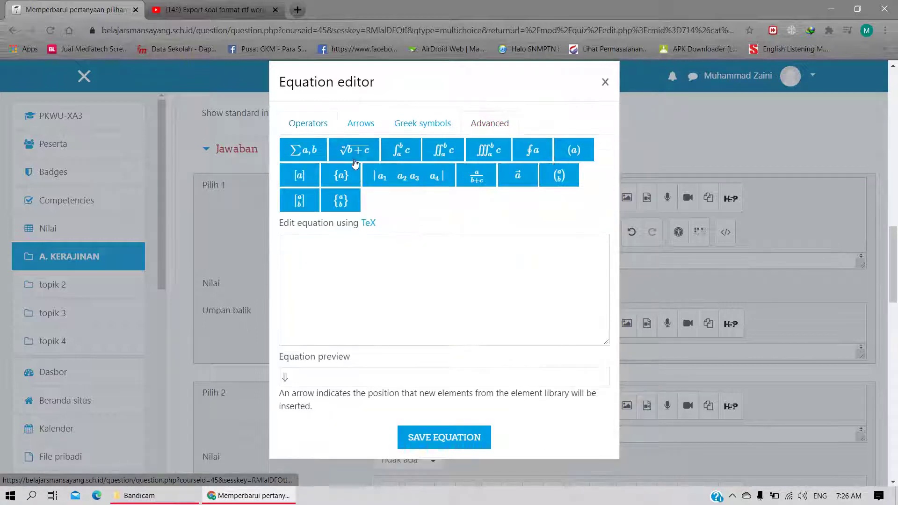
pyautogui.click(415, 125)
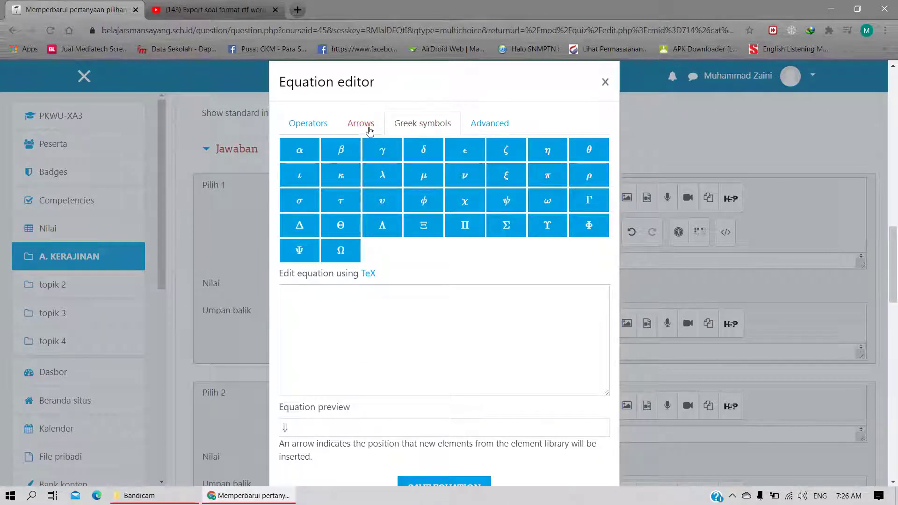
pyautogui.click(367, 126)
pyautogui.click(308, 127)
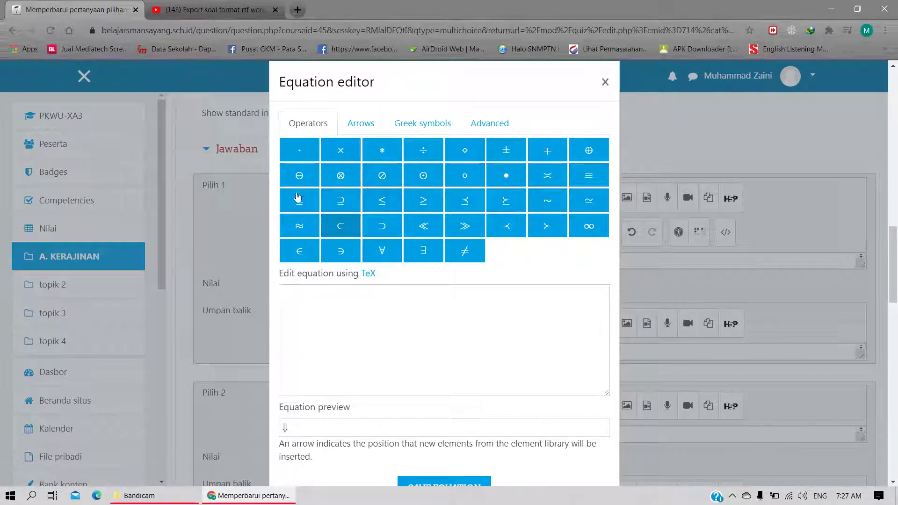
pyautogui.click(443, 123)
pyautogui.click(491, 123)
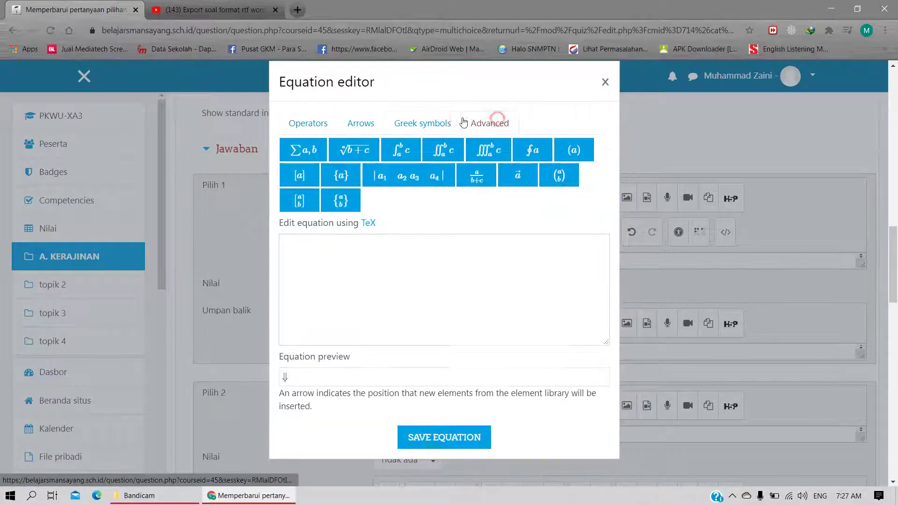
pyautogui.click(422, 123)
pyautogui.click(367, 123)
pyautogui.click(318, 124)
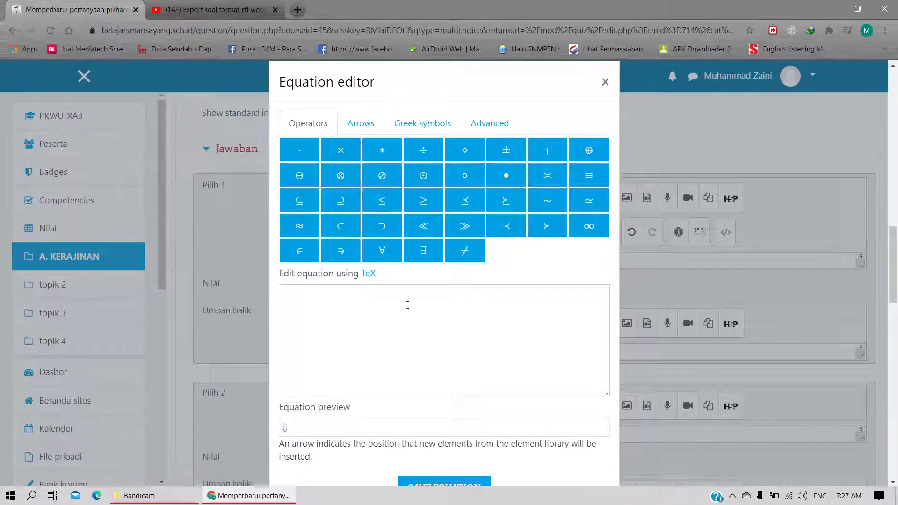
pyautogui.scroll(-1, 407, 304)
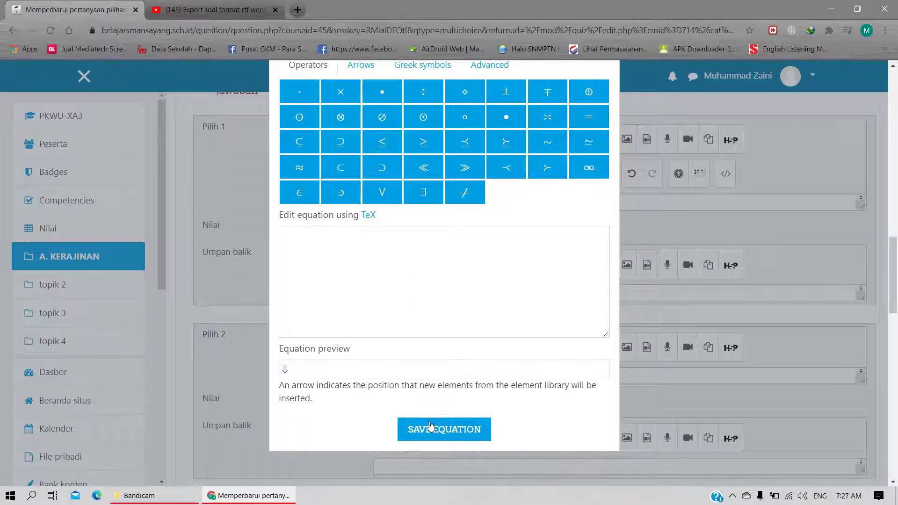
# Close the equation editor and upload Absensi 2020.jpg as an image for the Pilih 1 answer
pyautogui.scroll(1, 546, 170)
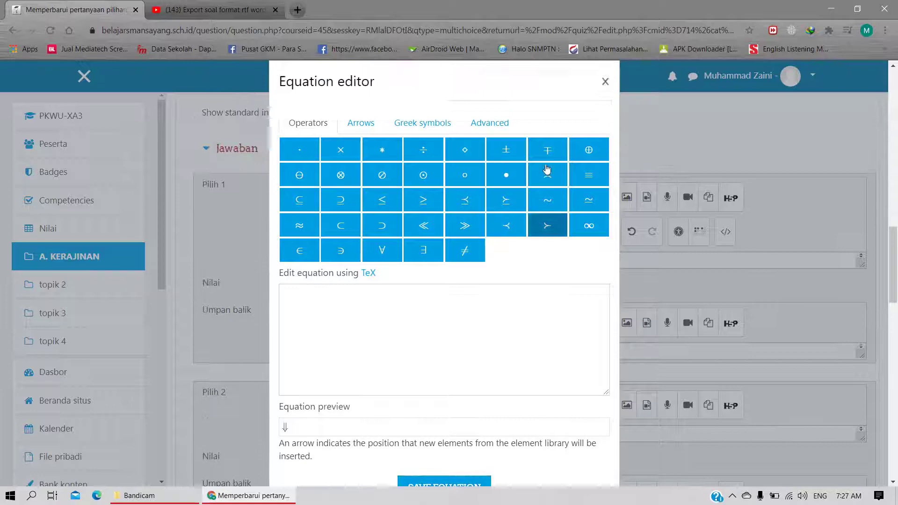
pyautogui.click(606, 85)
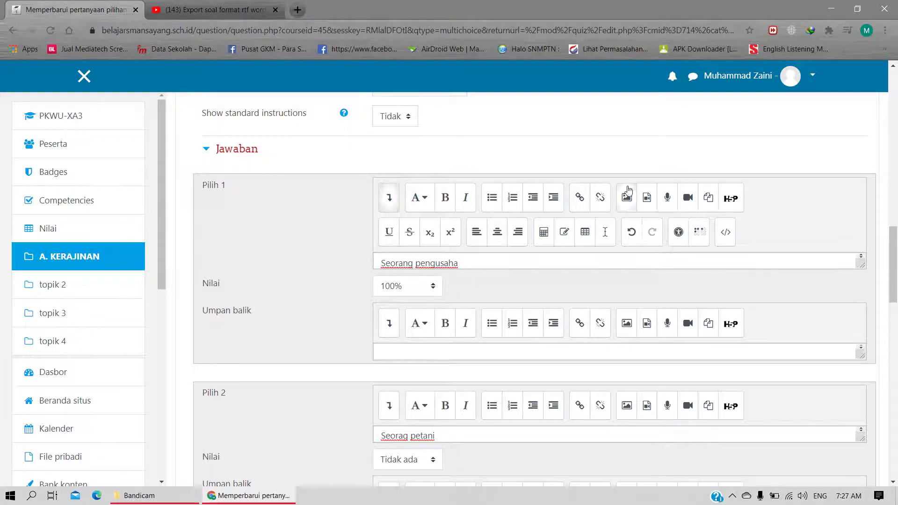
pyautogui.click(627, 200)
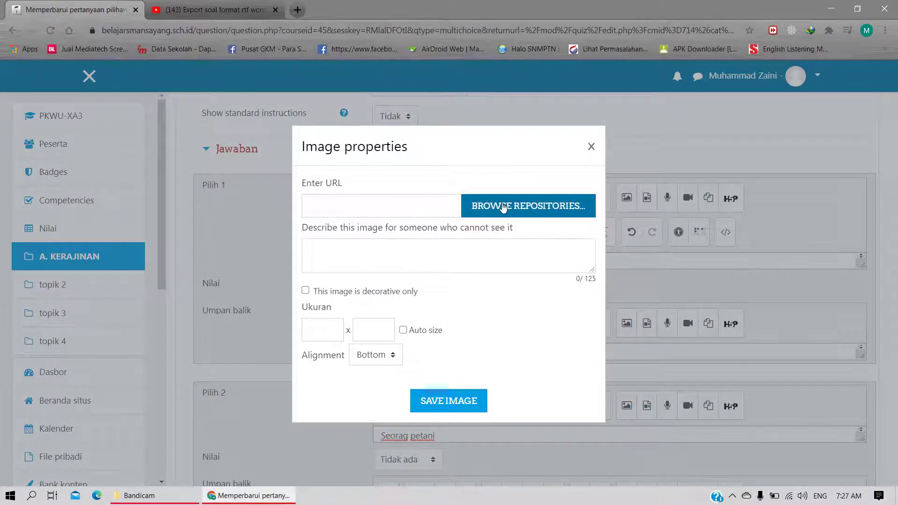
pyautogui.click(537, 202)
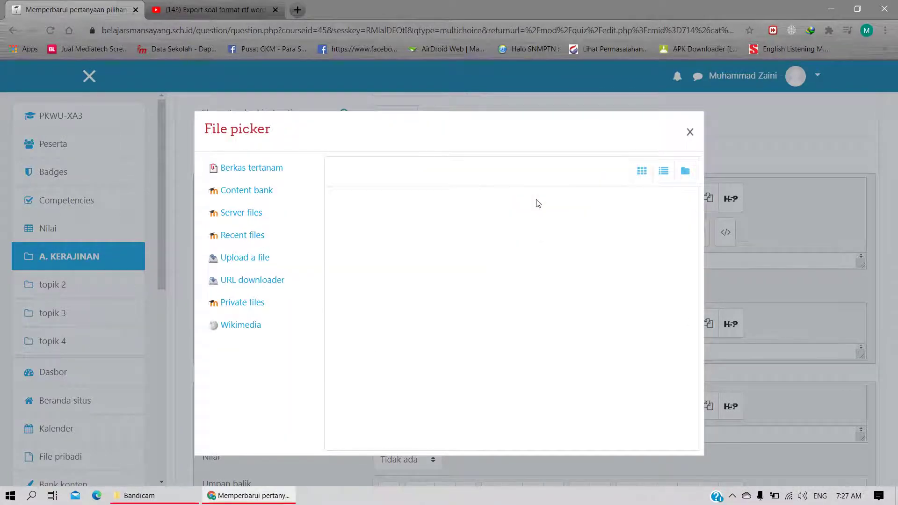
pyautogui.click(251, 259)
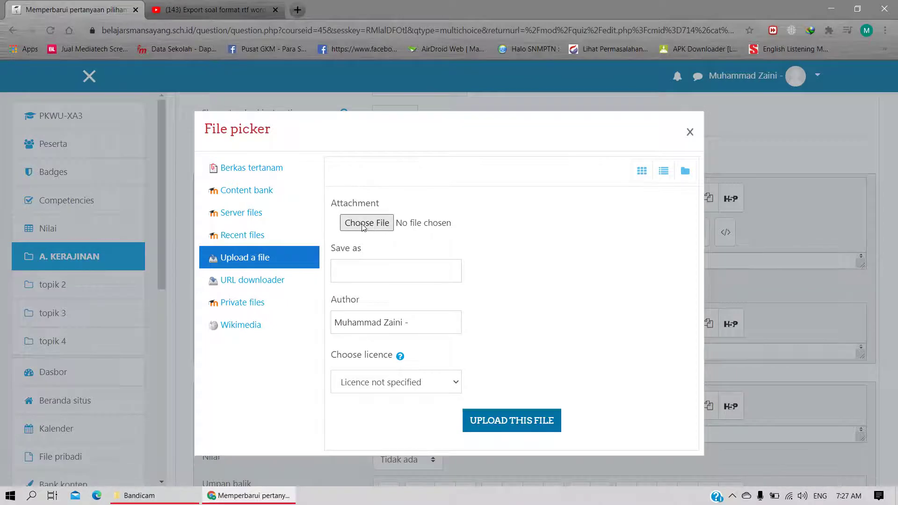
pyautogui.click(377, 226)
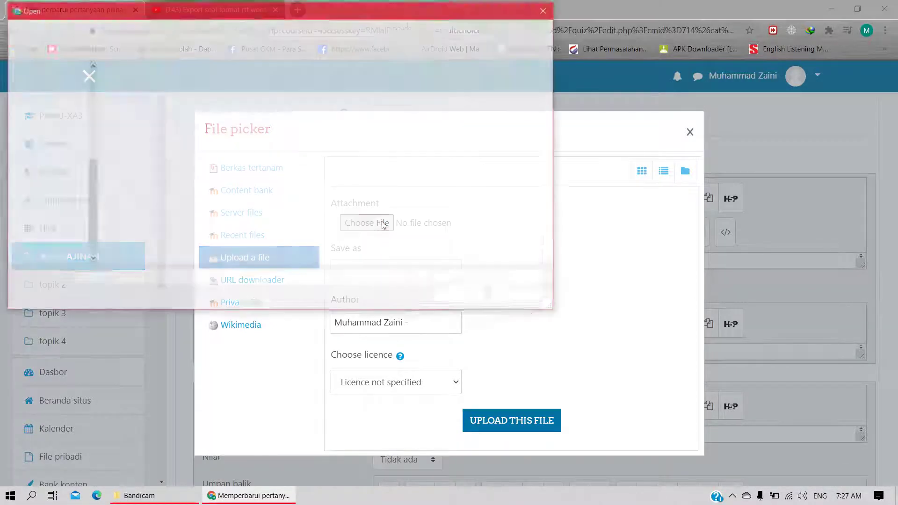
pyautogui.click(211, 115)
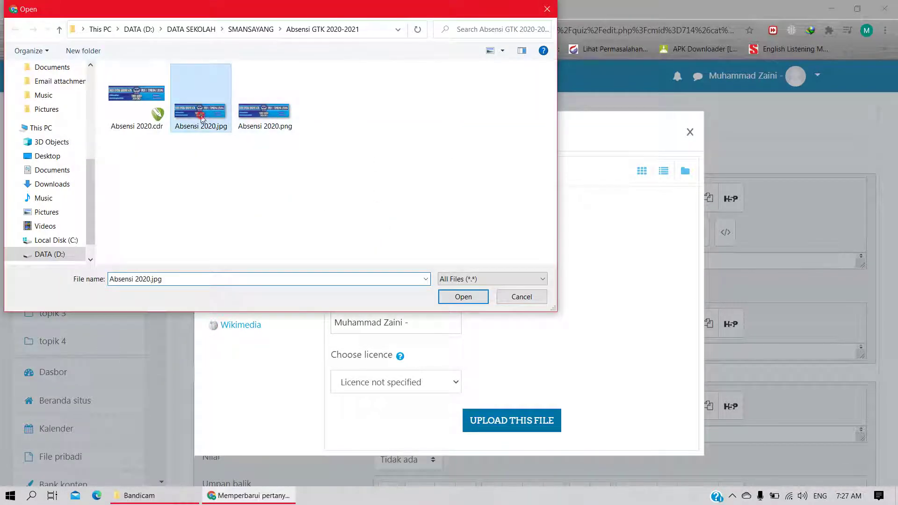
pyautogui.click(462, 300)
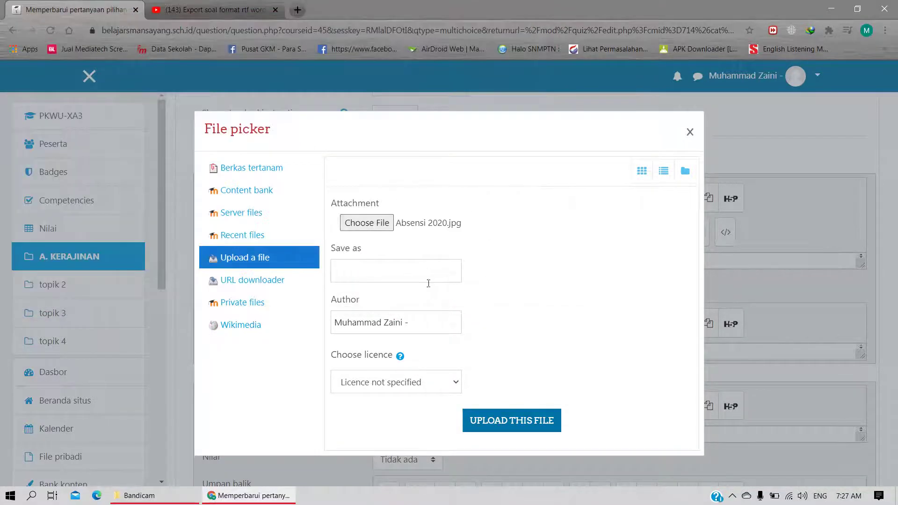
pyautogui.click(512, 424)
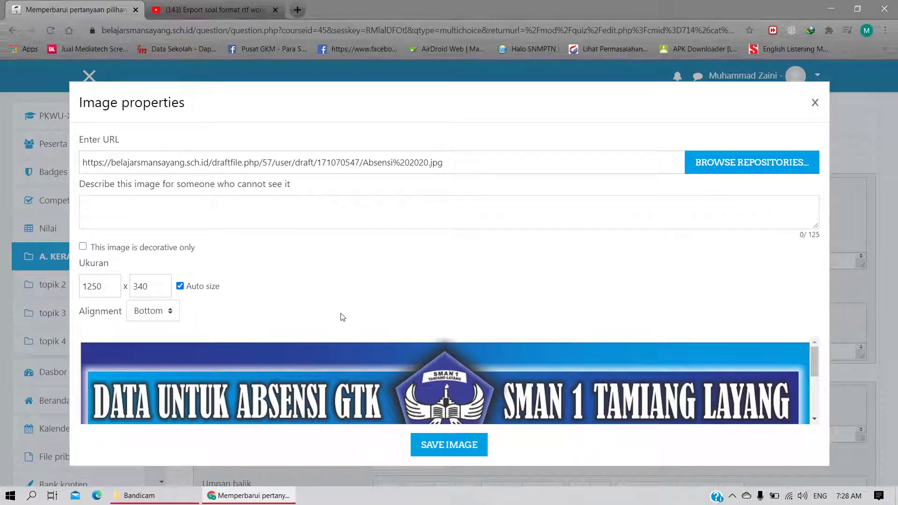
# Set the width of the uploaded answer image to 800, keeping auto size on
pyautogui.scroll(-3, 409, 356)
pyautogui.scroll(3, 408, 356)
pyautogui.scroll(-1, 409, 355)
pyautogui.scroll(-2, 408, 356)
pyautogui.scroll(5, 408, 355)
pyautogui.scroll(-2, 239, 367)
pyautogui.scroll(3, 238, 366)
pyautogui.moveTo(114, 287); pyautogui.dragTo(68, 290)
pyautogui.write('800')
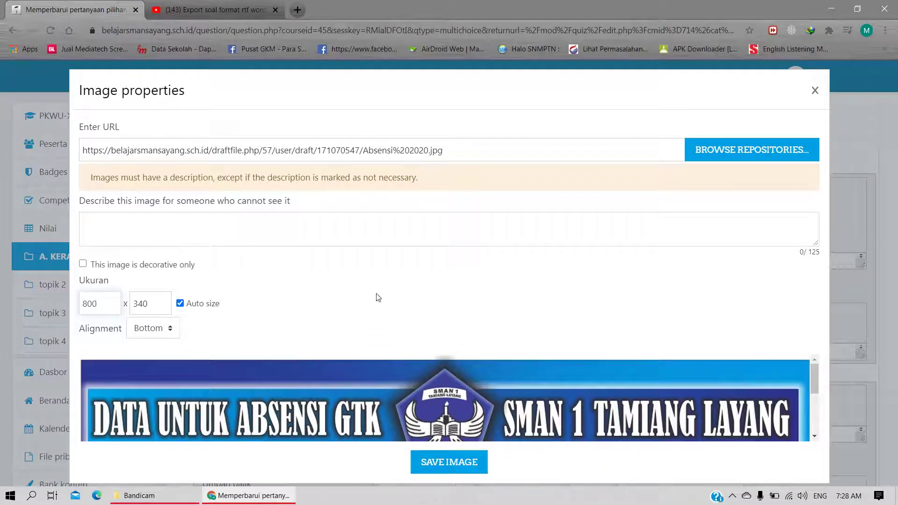
# Describe the image as "pilihan A soal 1" and save it into the Pilih 1 answer
pyautogui.click(201, 225)
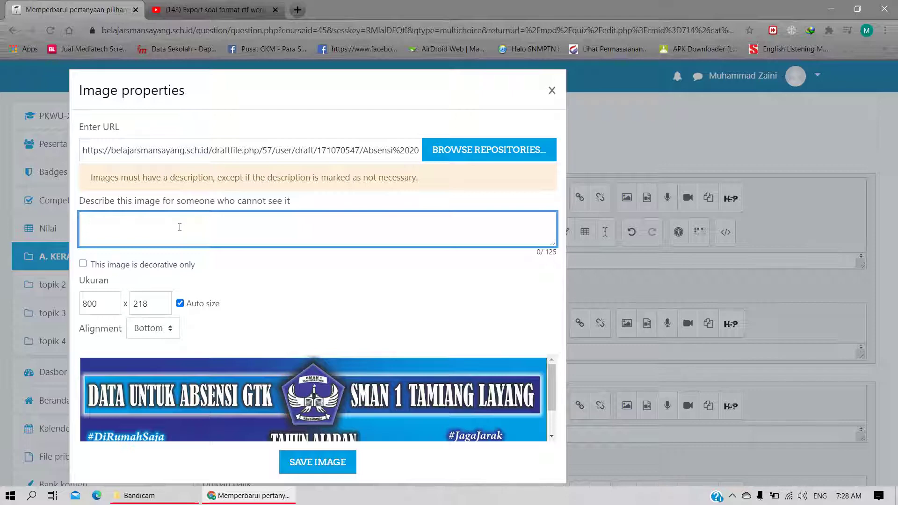
pyautogui.write('soal')
pyautogui.press('BackSpace')
pyautogui.press('BackSpace')
pyautogui.press('BackSpace')
pyautogui.press('BackSpace')
pyautogui.write('pilihan soal 1')
pyautogui.click(118, 218)
pyautogui.write('A')
pyautogui.click(328, 466)
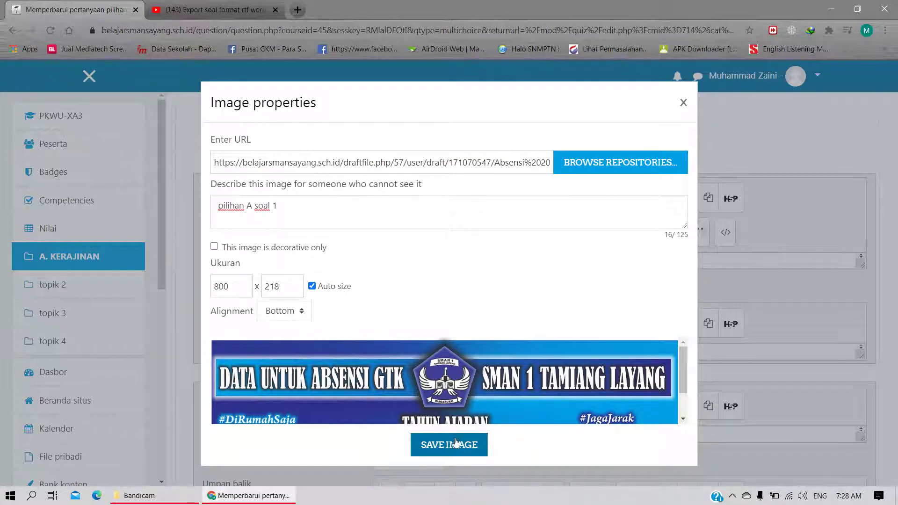
pyautogui.click(450, 447)
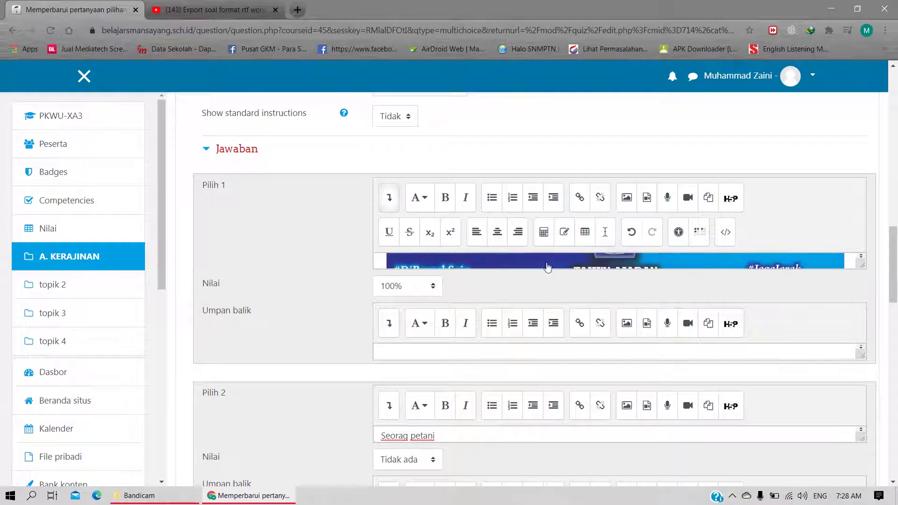
# Enlarge the Pilih 1 answer box downward until the whole image and its text fit
pyautogui.scroll(-1, 547, 267)
pyautogui.scroll(1, 547, 267)
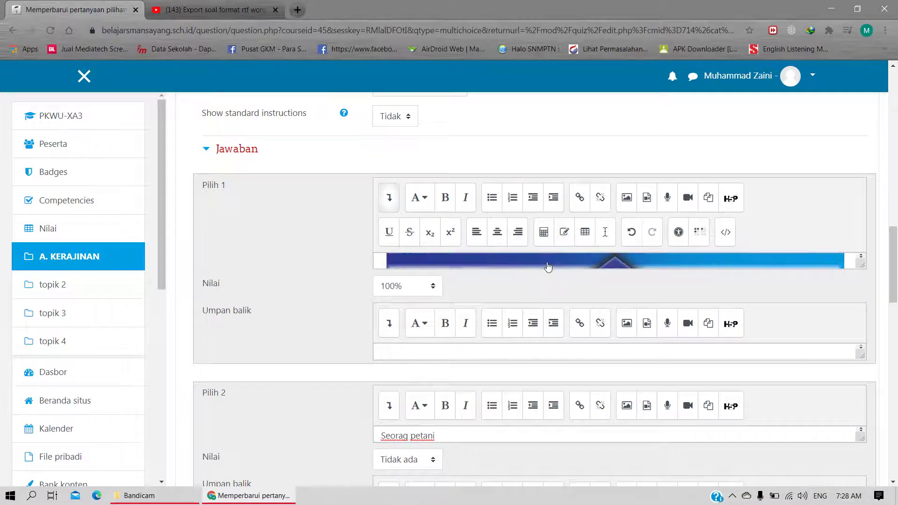
pyautogui.scroll(-1, 548, 267)
pyautogui.scroll(-1, 548, 265)
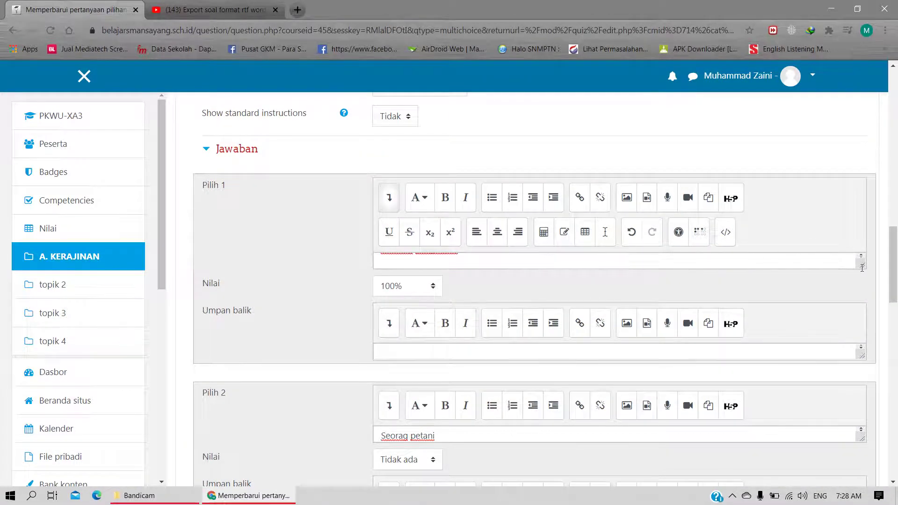
pyautogui.moveTo(863, 268); pyautogui.dragTo(866, 411)
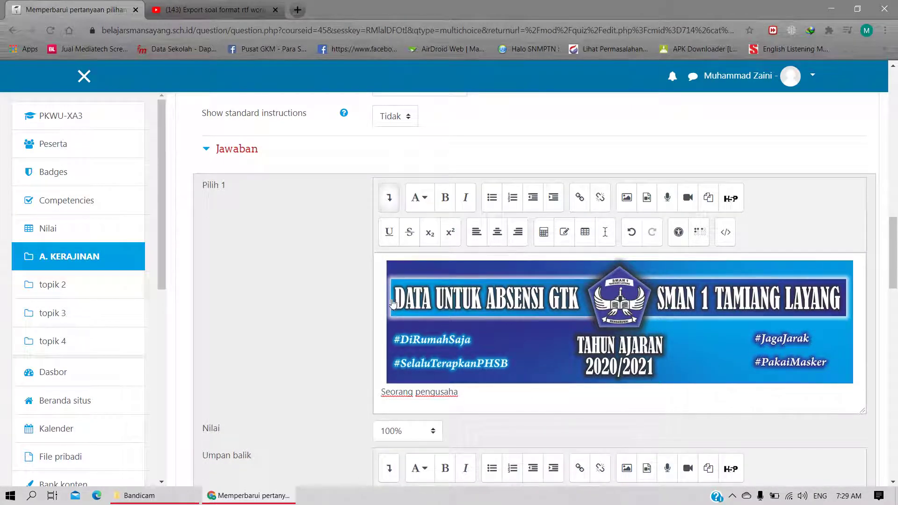
# Expand and collapse the extra formatting tools of the Teks soal editor
pyautogui.scroll(7, 508, 351)
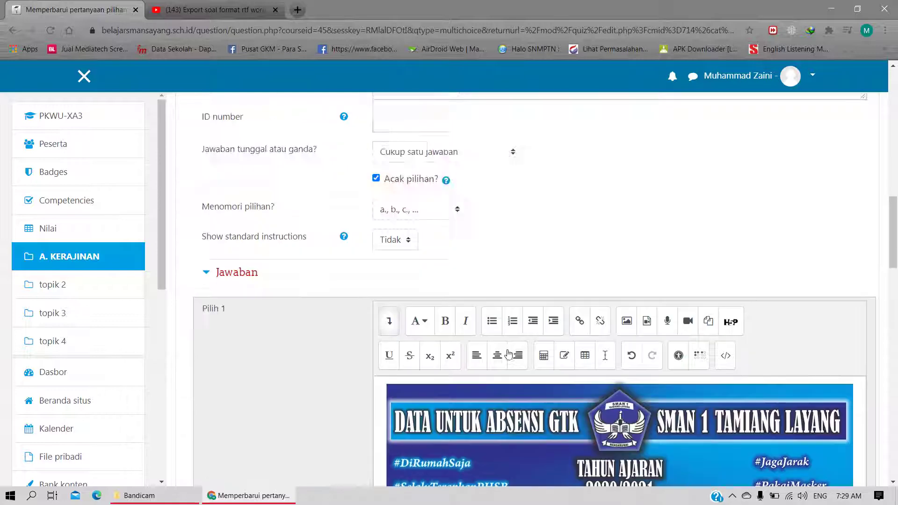
pyautogui.scroll(7, 450, 289)
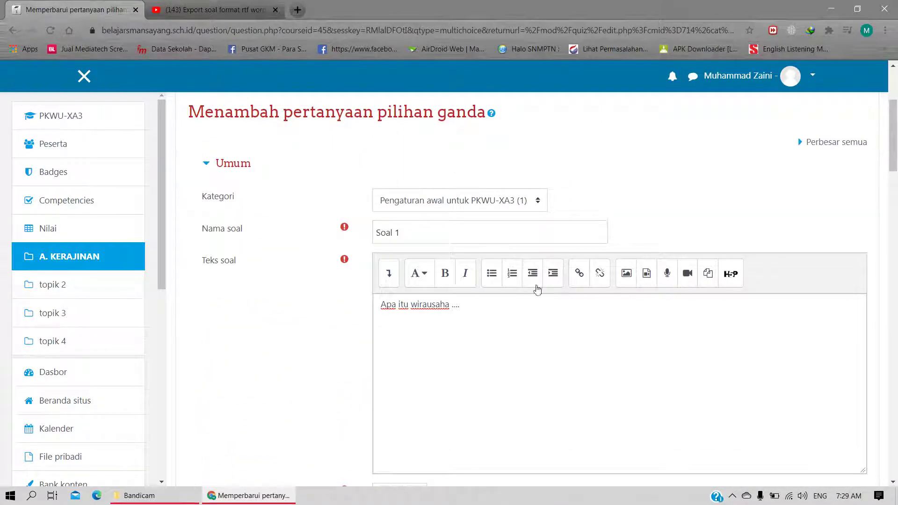
pyautogui.click(389, 276)
pyautogui.click(388, 276)
pyautogui.click(388, 276)
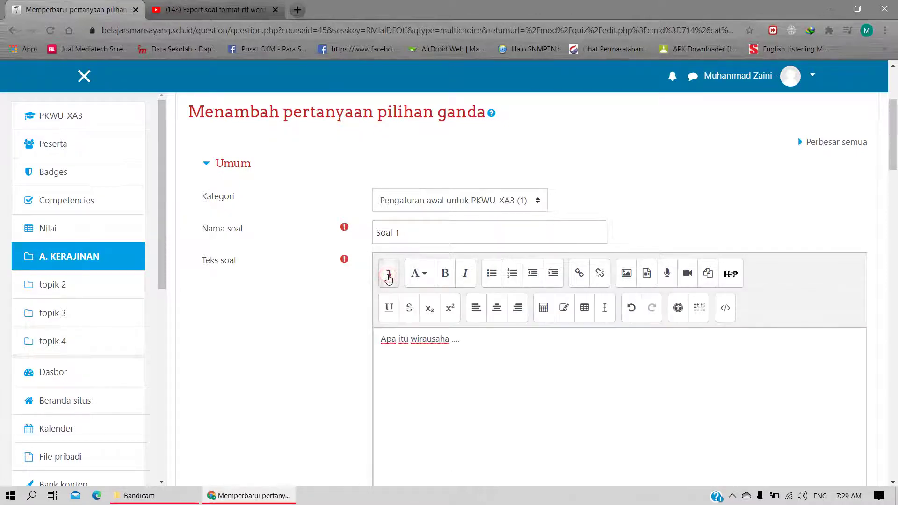
pyautogui.click(388, 276)
pyautogui.click(388, 276)
pyautogui.click(388, 276)
pyautogui.click(388, 278)
pyautogui.click(387, 278)
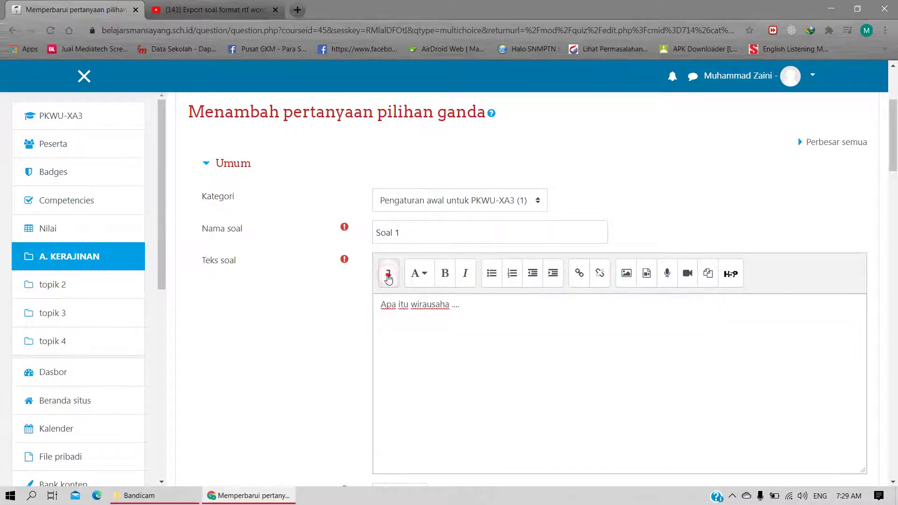
pyautogui.click(388, 278)
pyautogui.click(388, 278)
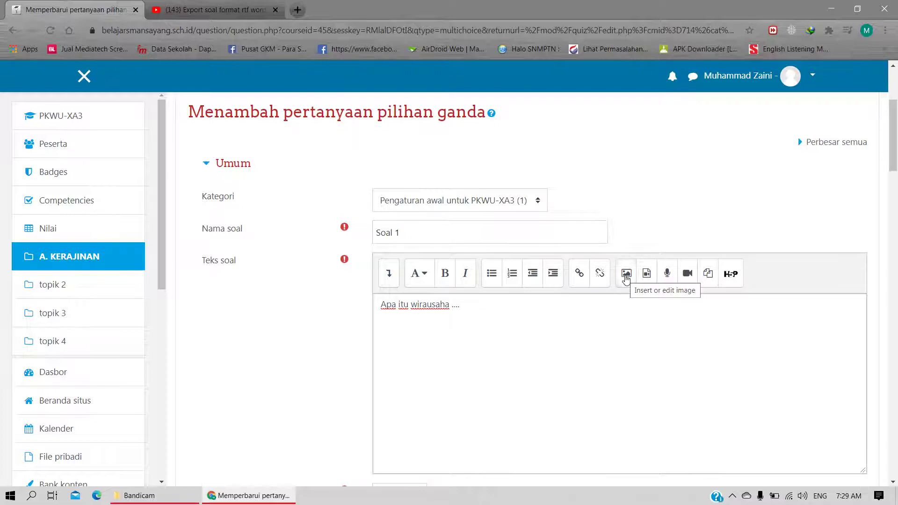
# Upload Absensi 2020.jpg as an image for the Teks soal question text
pyautogui.scroll(-4, 327, 300)
pyautogui.scroll(4, 328, 300)
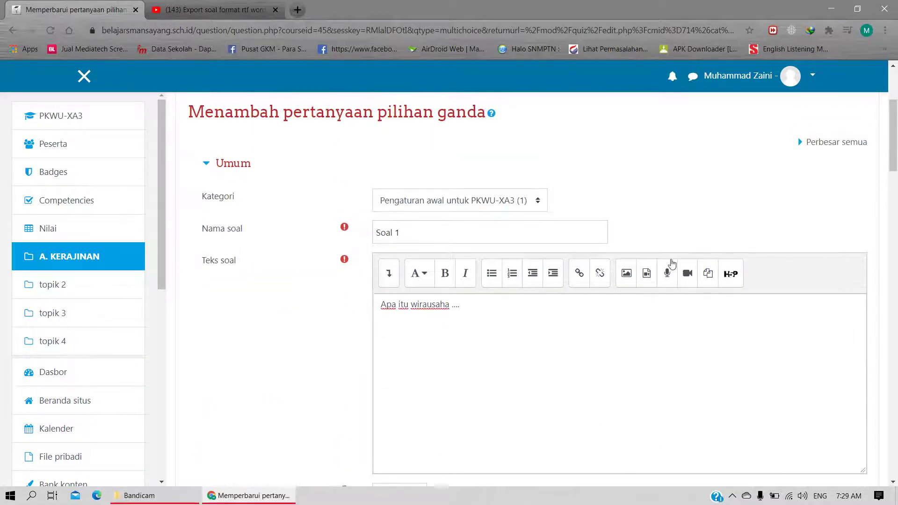
pyautogui.click(622, 280)
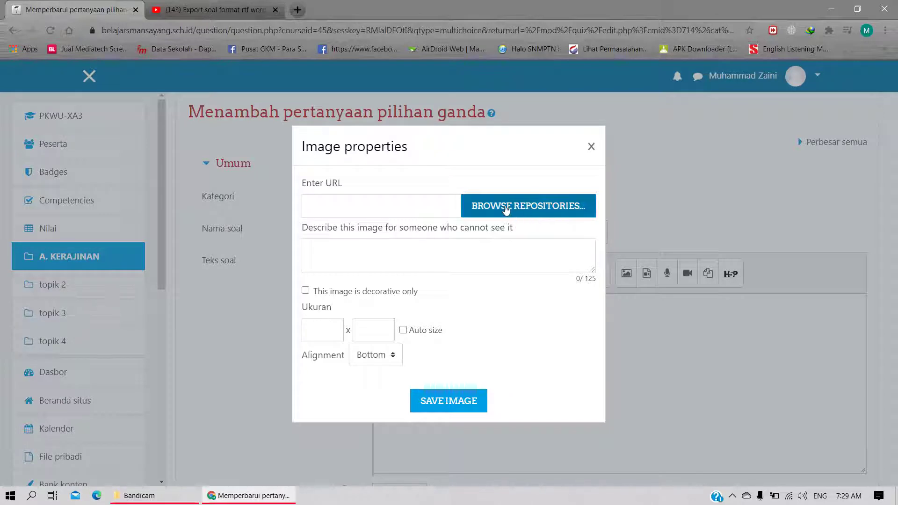
pyautogui.click(539, 208)
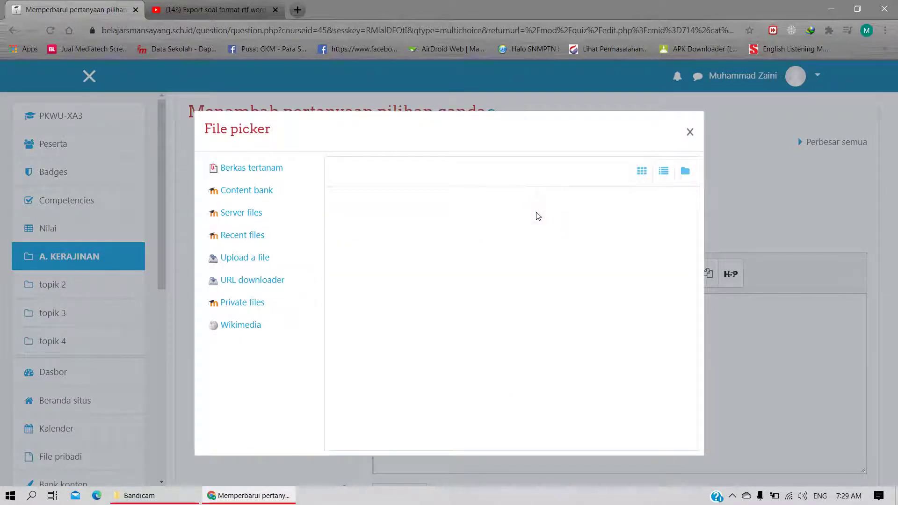
pyautogui.click(246, 258)
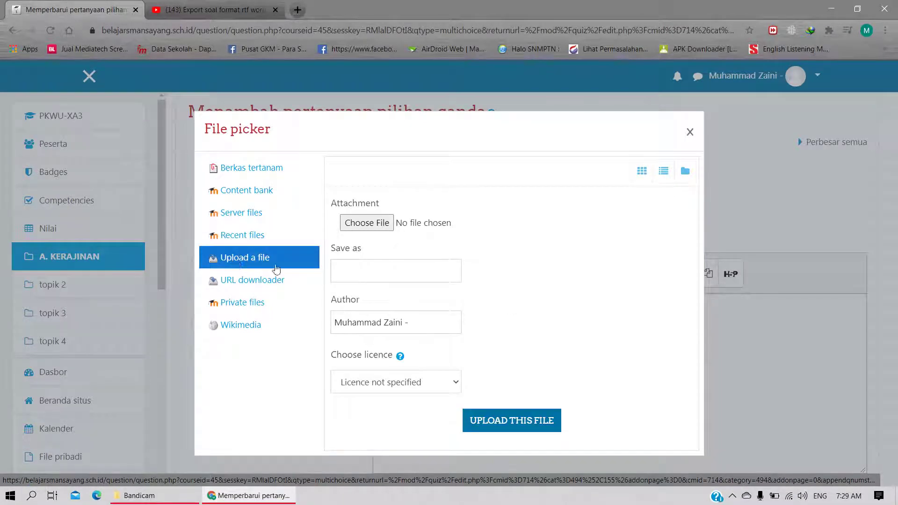
pyautogui.click(369, 226)
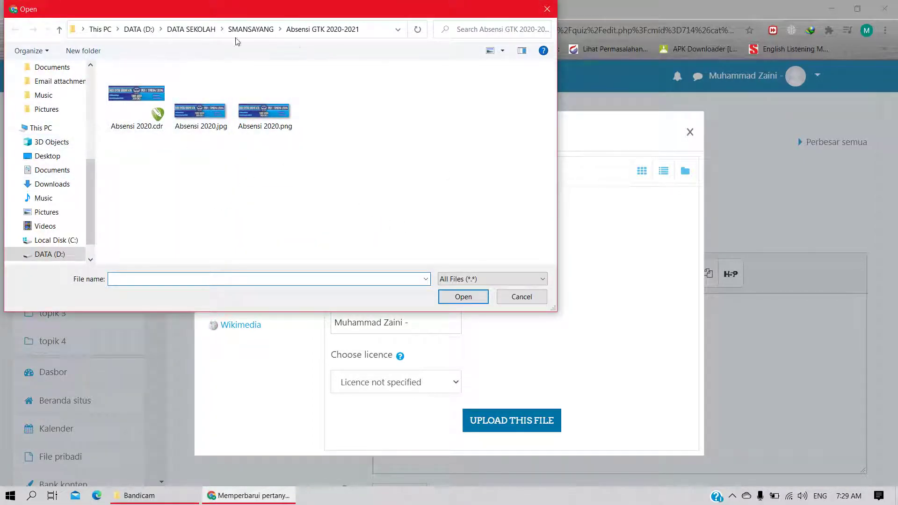
pyautogui.click(196, 107)
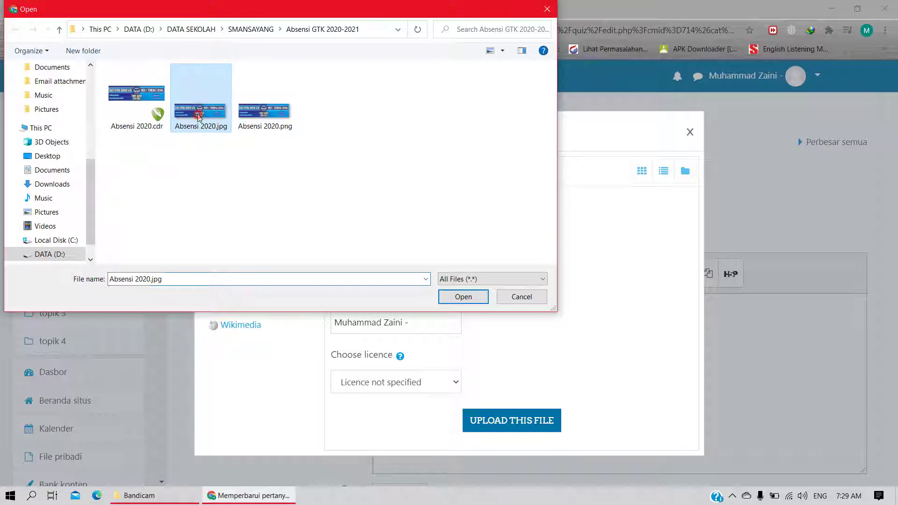
pyautogui.click(472, 296)
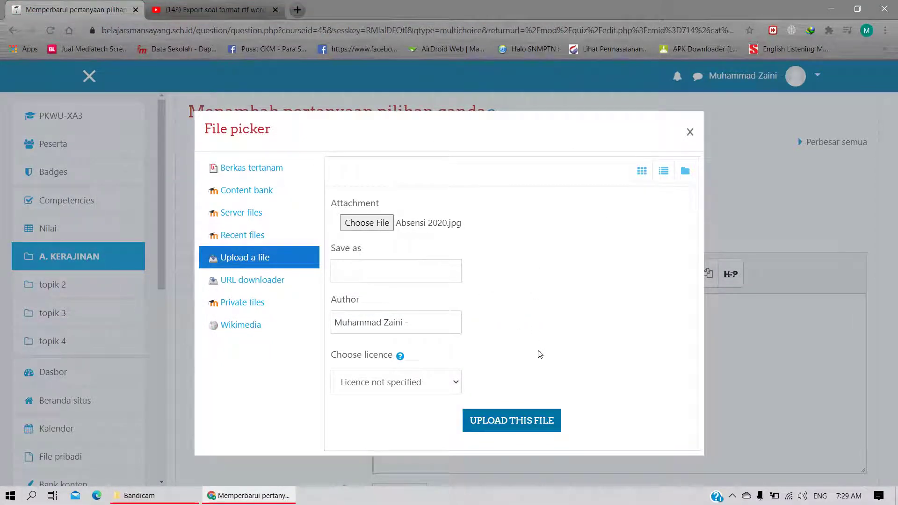
pyautogui.click(482, 422)
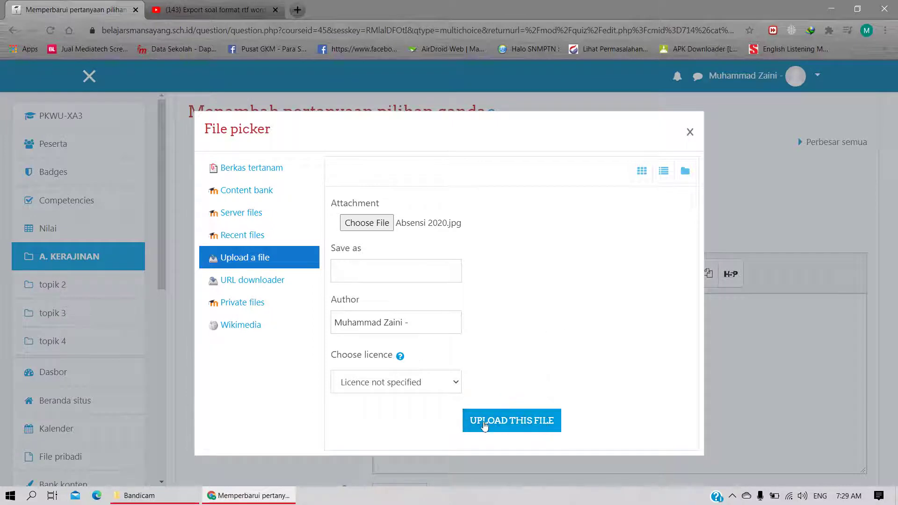
pyautogui.click(513, 423)
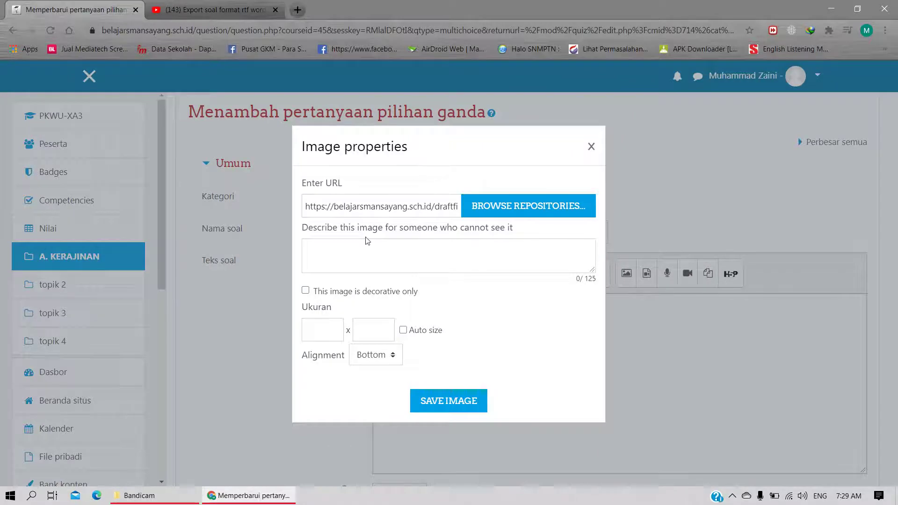
# Enter "Gambar Soal 1" as the question image's description
pyautogui.scroll(-3, 423, 364)
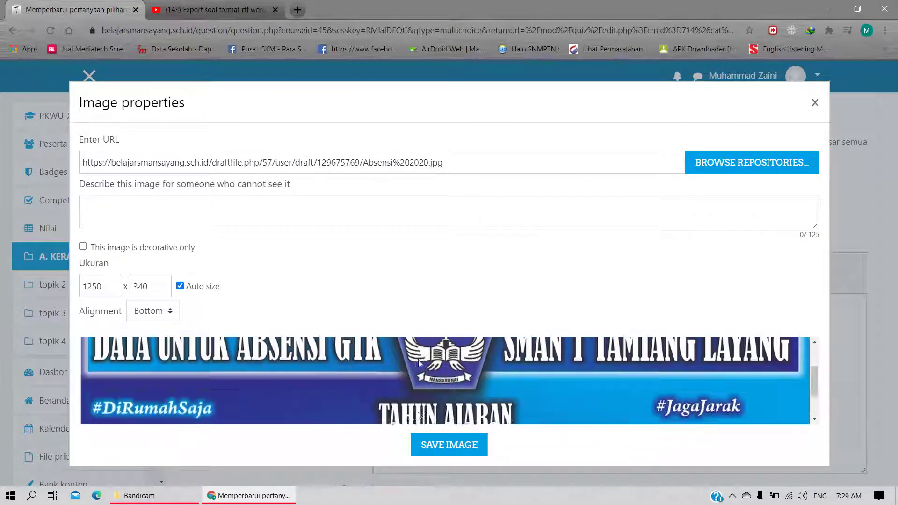
pyautogui.scroll(3, 423, 363)
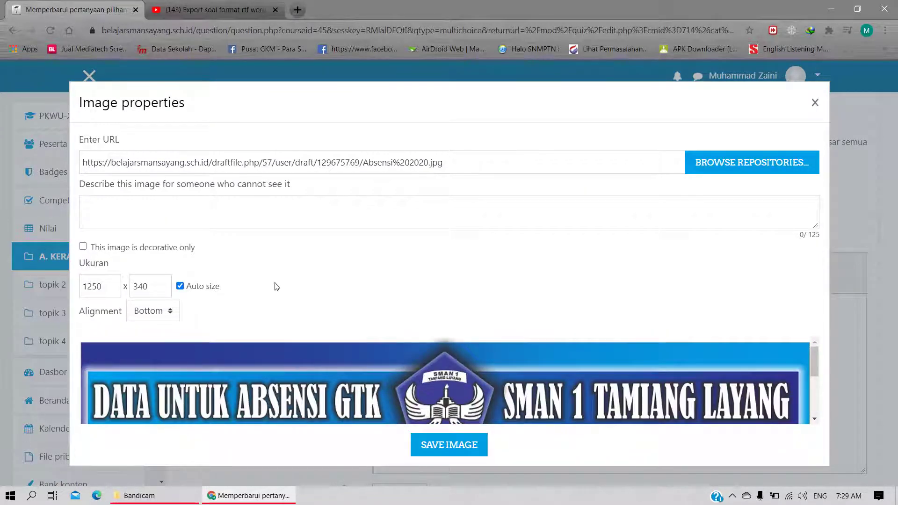
pyautogui.click(143, 202)
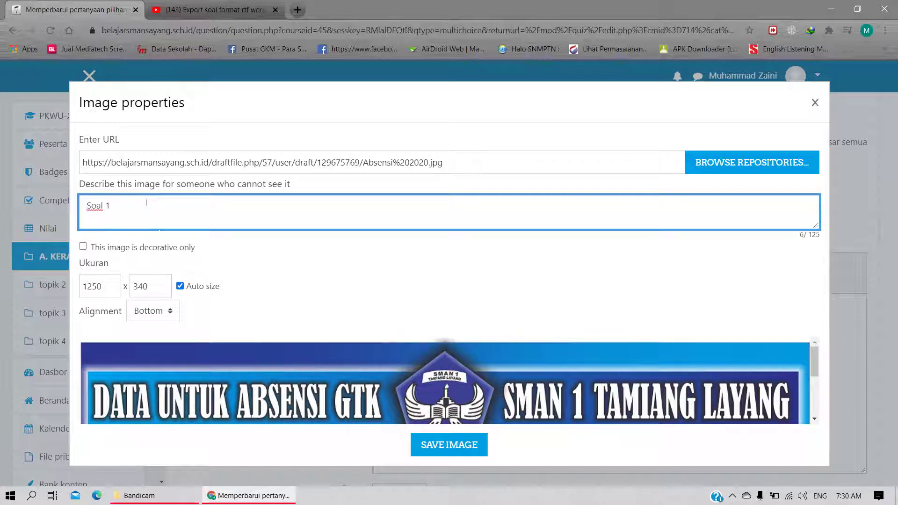
pyautogui.write('Gambar')
pyautogui.tripleClick(180, 202)
pyautogui.click(202, 216)
# Set the question image's width to 800 and insert it below the question text
pyautogui.moveTo(99, 286); pyautogui.dragTo(46, 288)
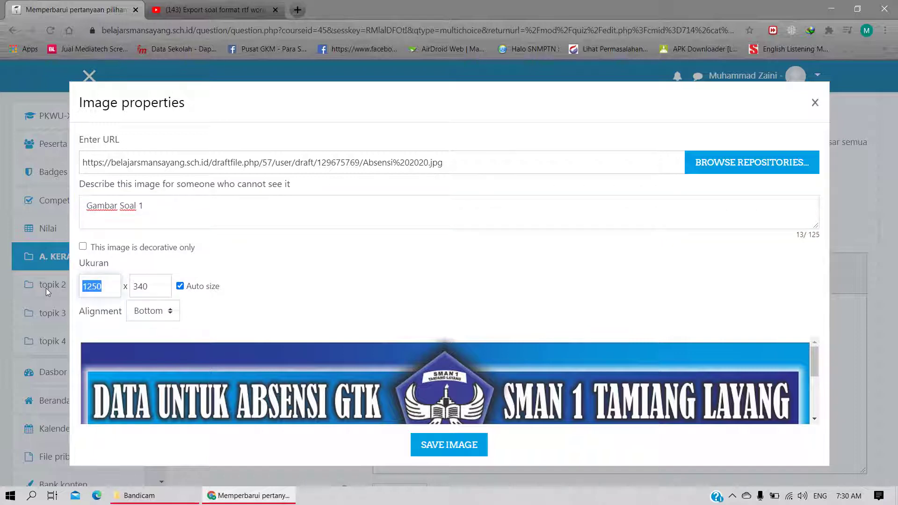
pyautogui.write('800')
pyautogui.press('Return')
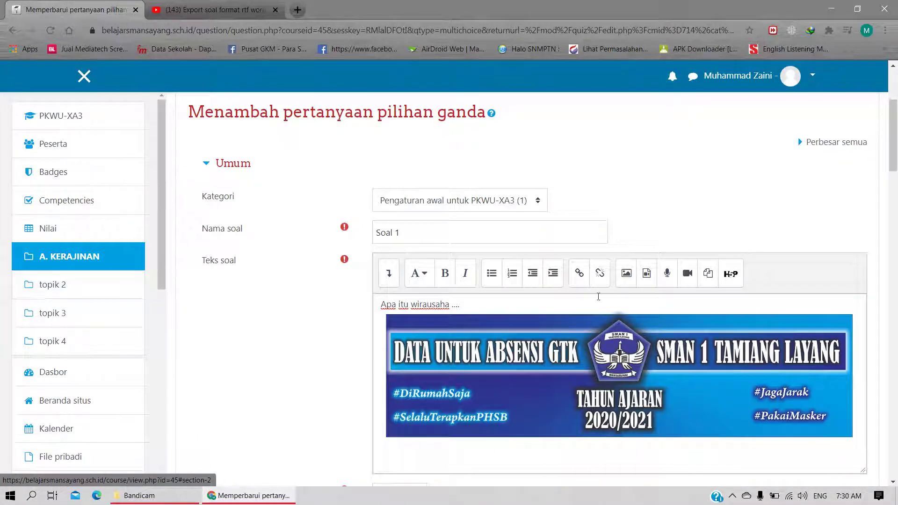
# Check the question text with its inserted image and save the changes to the multiple-choice question Soal 1
pyautogui.scroll(-2, 617, 300)
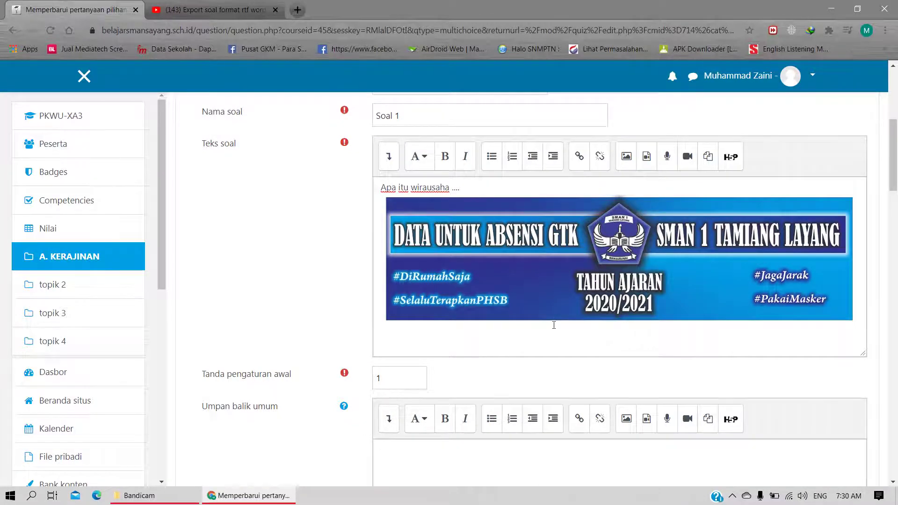
pyautogui.scroll(1, 554, 325)
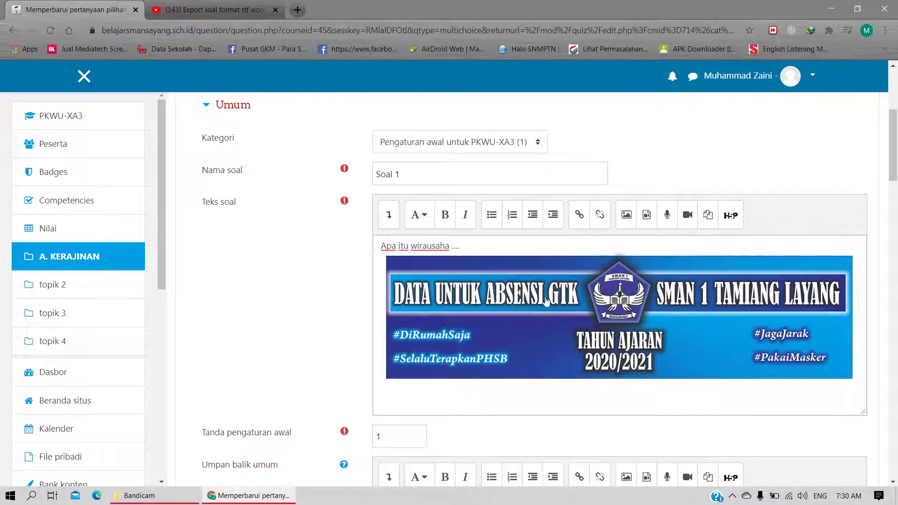
pyautogui.scroll(-1, 545, 302)
pyautogui.scroll(2, 529, 304)
pyautogui.scroll(-12, 399, 353)
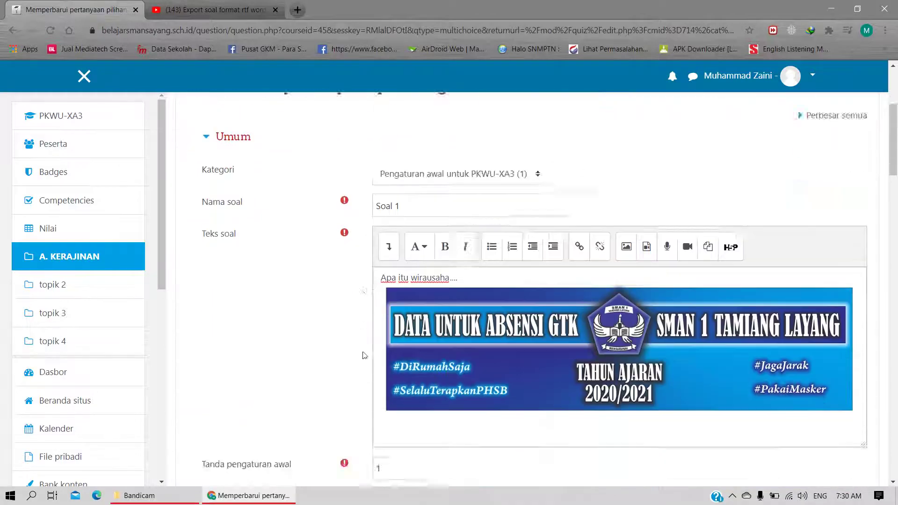
pyautogui.scroll(-20, 311, 333)
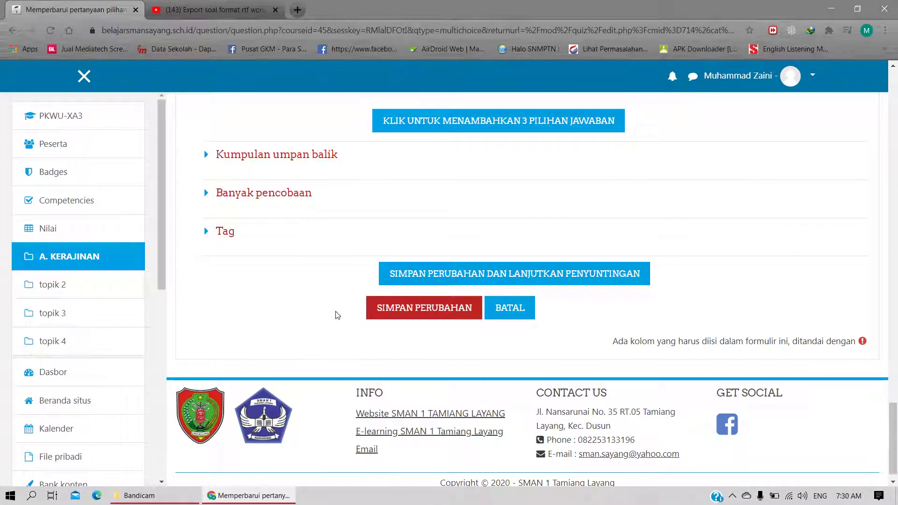
pyautogui.click(399, 312)
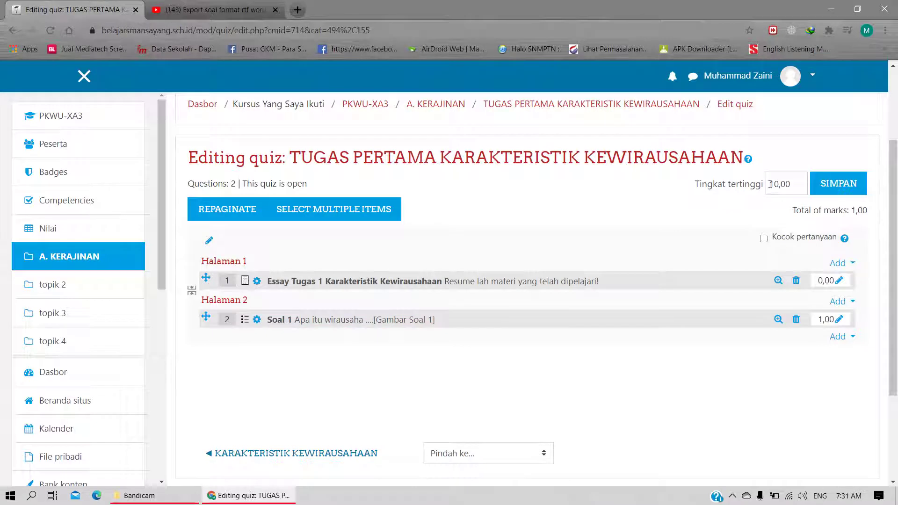
pyautogui.moveTo(770, 184); pyautogui.dragTo(778, 184)
pyautogui.click(517, 254)
pyautogui.click(843, 337)
pyautogui.click(802, 350)
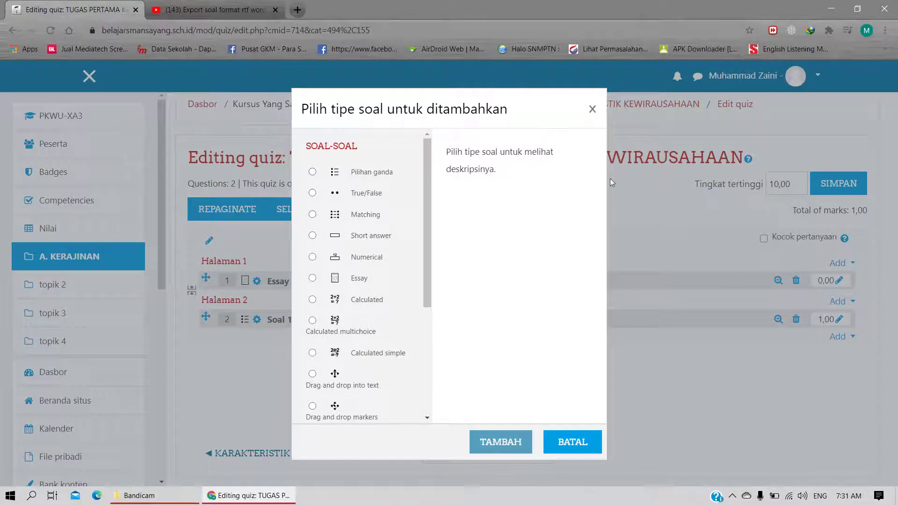
pyautogui.click(592, 109)
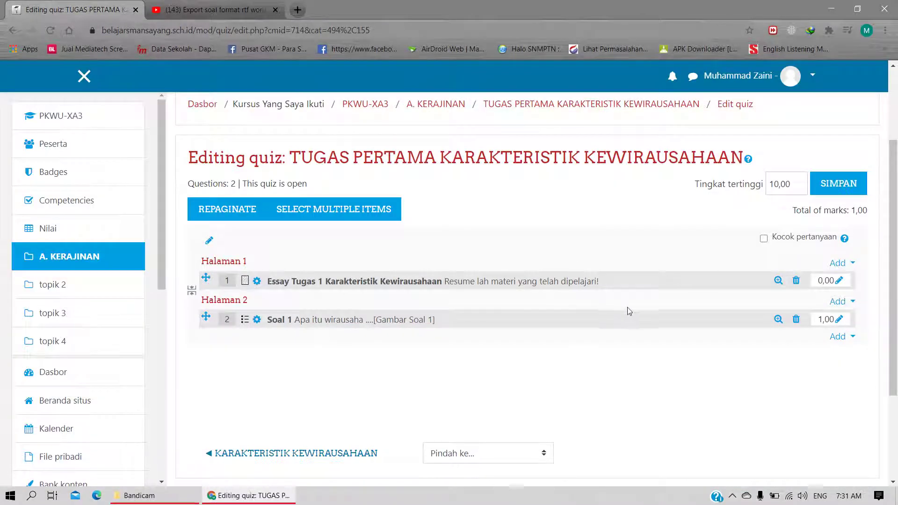
# Set the mark of question Soal 1 on Halaman 2 to 4
pyautogui.click(840, 322)
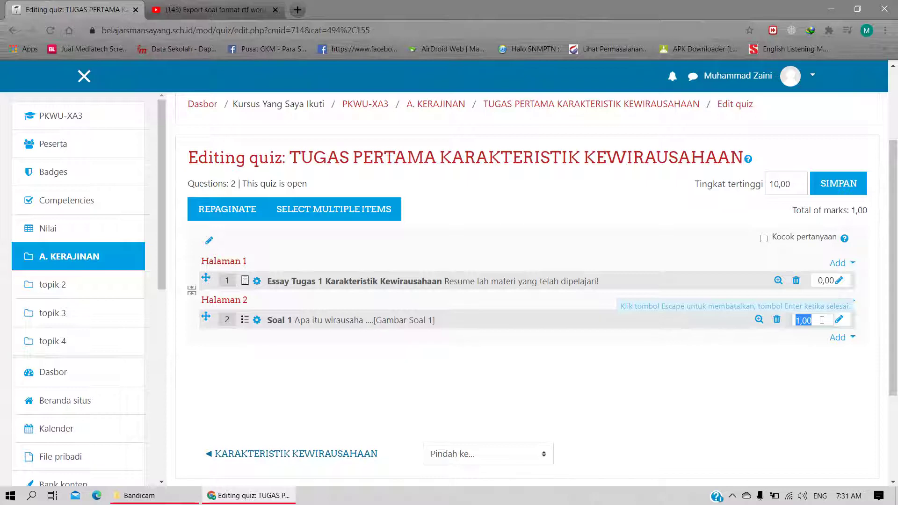
pyautogui.write('4')
pyautogui.press('Return')
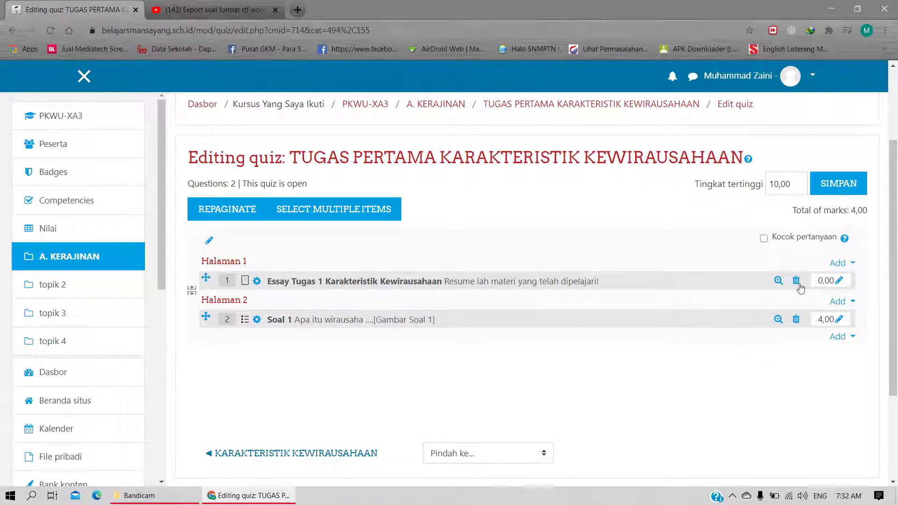
# Add a new Short answer question at the end of the quiz, after Soal 1
pyautogui.click(840, 341)
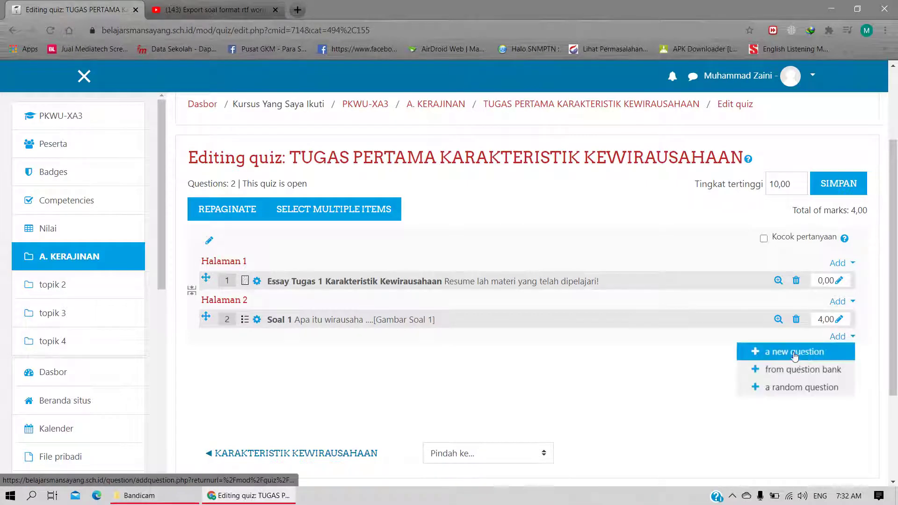
pyautogui.click(840, 341)
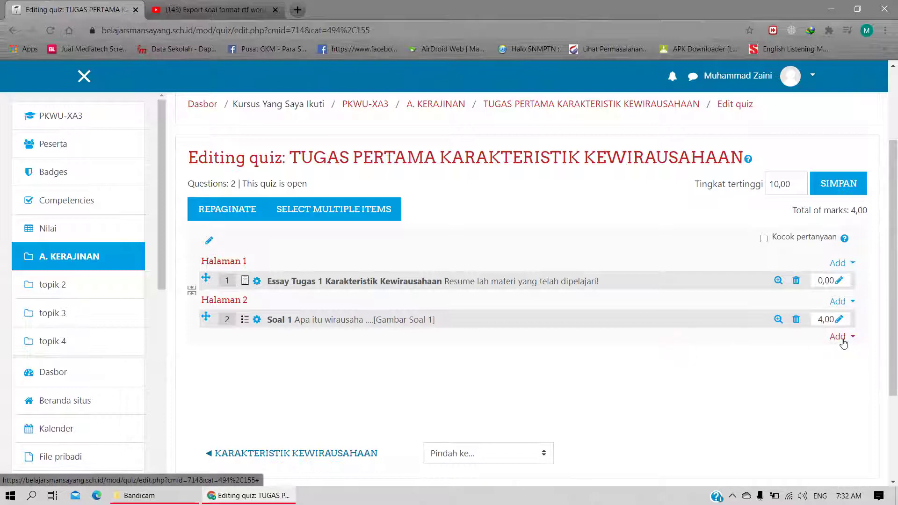
pyautogui.click(833, 342)
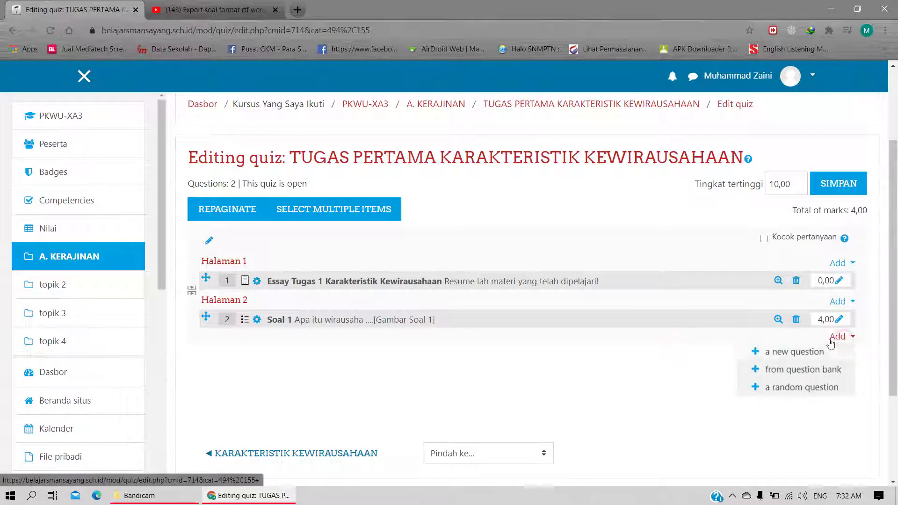
pyautogui.click(804, 354)
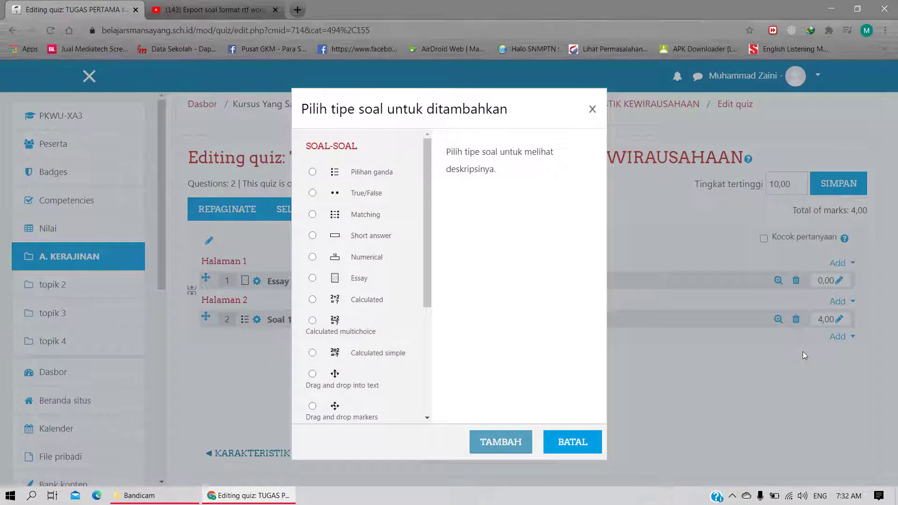
pyautogui.click(366, 237)
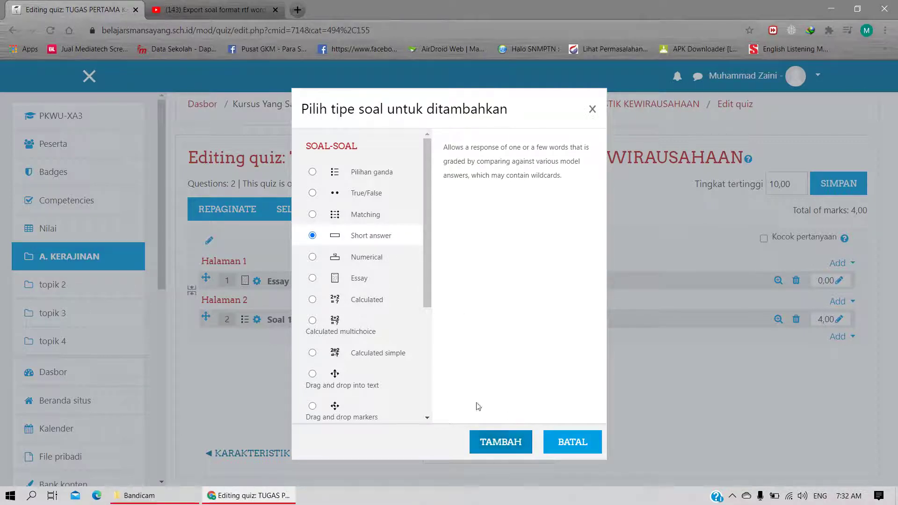
pyautogui.click(499, 444)
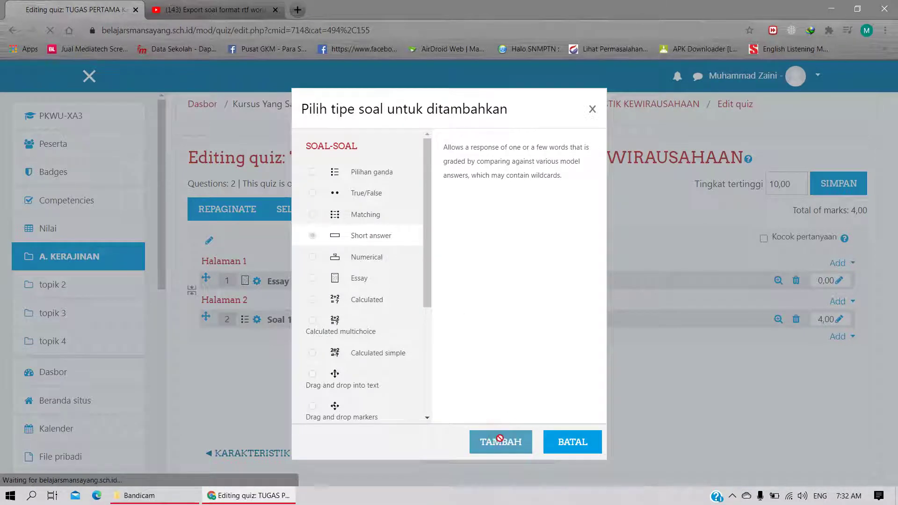
# Name the short answer question "Soal 3 Singkat Karakteristik Kewirausahaan"
pyautogui.scroll(-1, 484, 295)
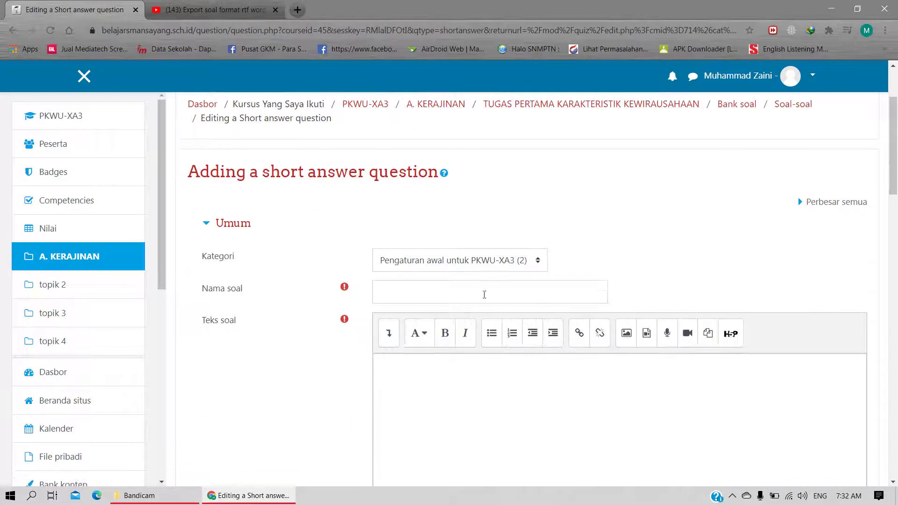
pyautogui.click(447, 290)
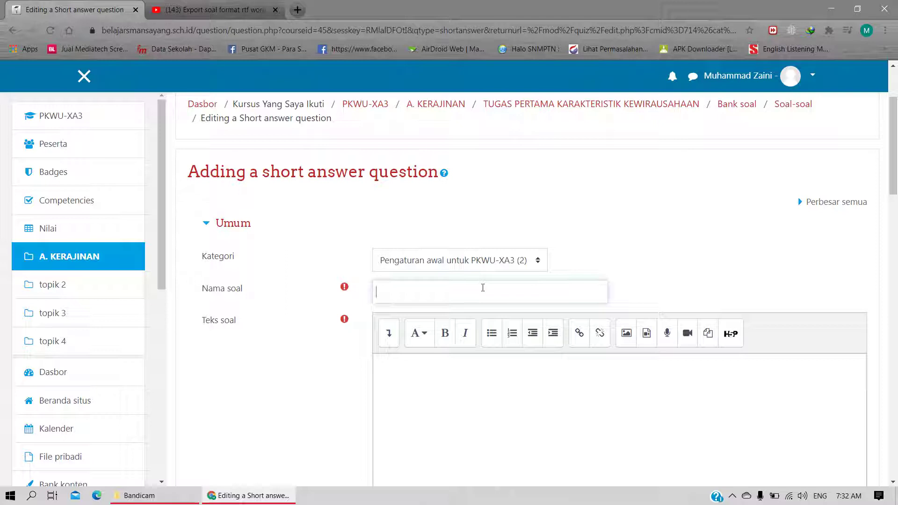
pyautogui.write('Soal 3 Singkat Karakterist')
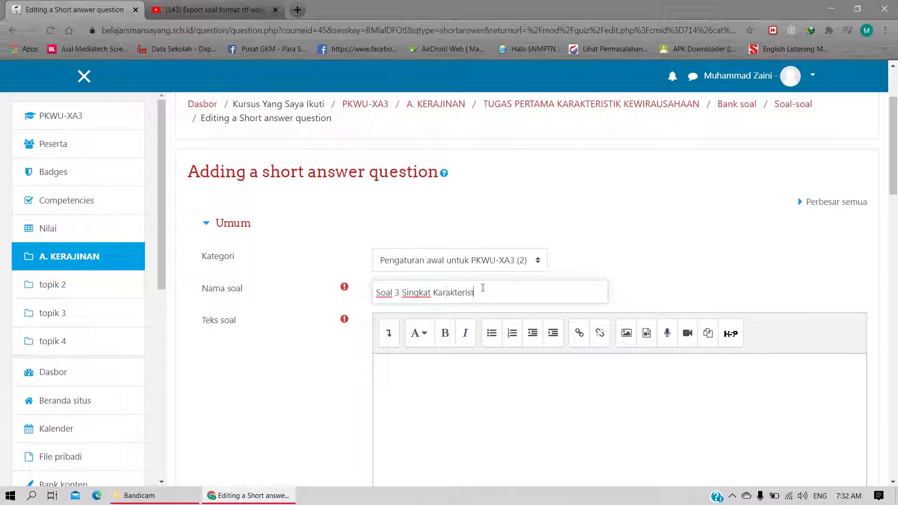
pyautogui.write('ik Kewirausahaan')
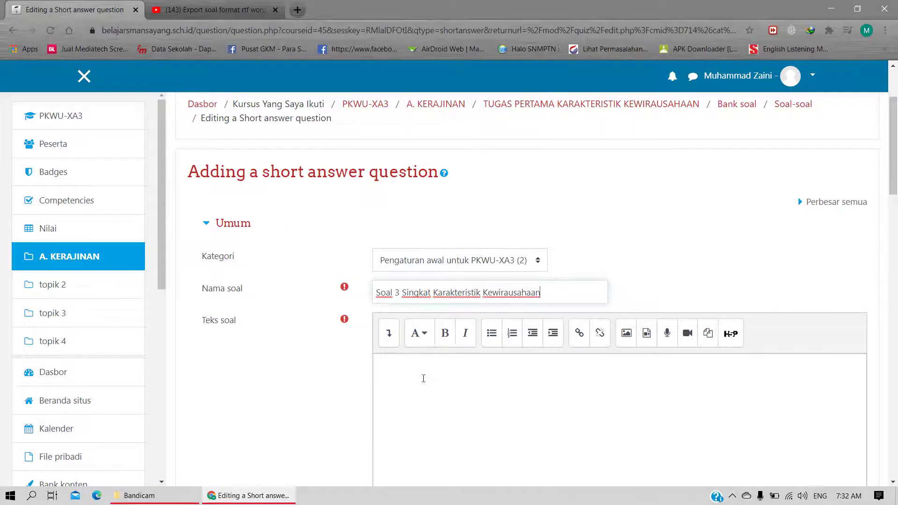
# Enter the question text "Dalam hal melakukan suatu usaha ada laba dan rugi, saat harga jual lebih rendah dari biaya produksi akan mengakibatkan ..."
pyautogui.click(424, 378)
pyautogui.scroll(-4, 565, 229)
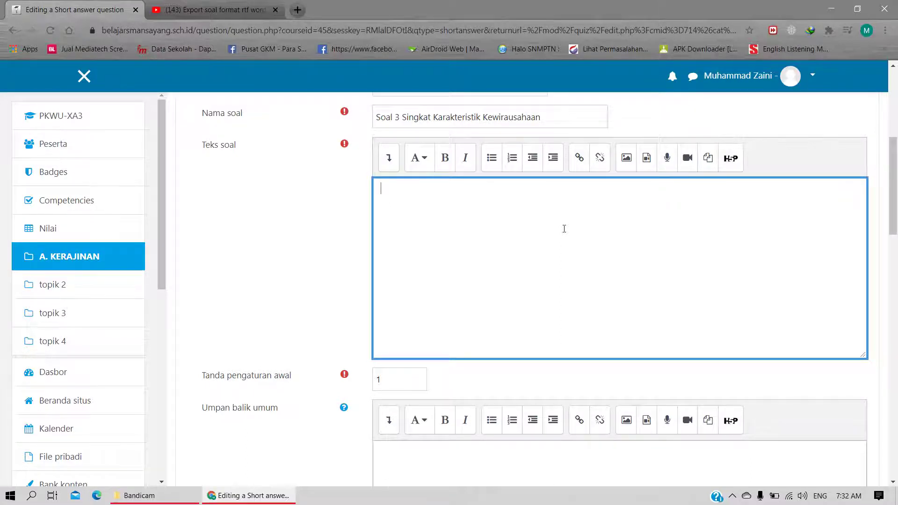
pyautogui.write('Dalam hal melakuk')
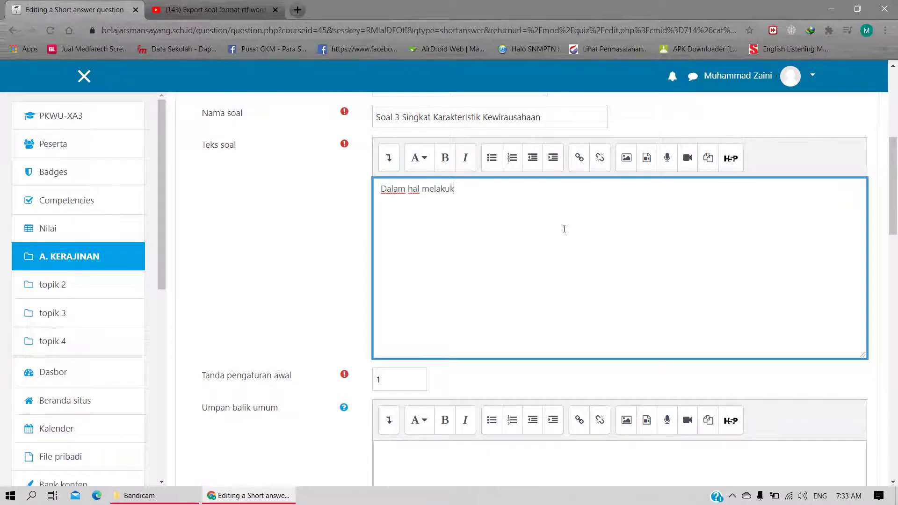
pyautogui.write('an usaha')
pyautogui.press('BackSpace')
pyautogui.press('BackSpace')
pyautogui.press('BackSpace')
pyautogui.press('BackSpace')
pyautogui.write('suatu usaha')
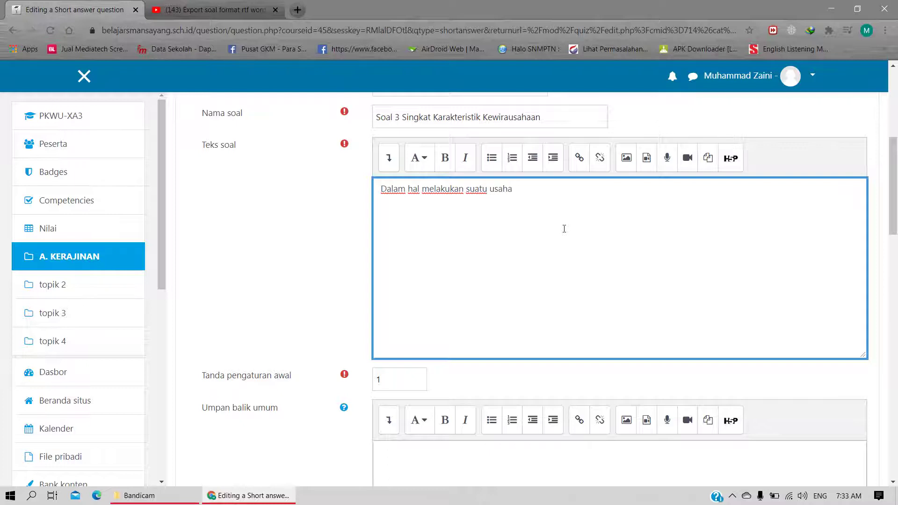
pyautogui.write(' ada laba dan rugi, saat')
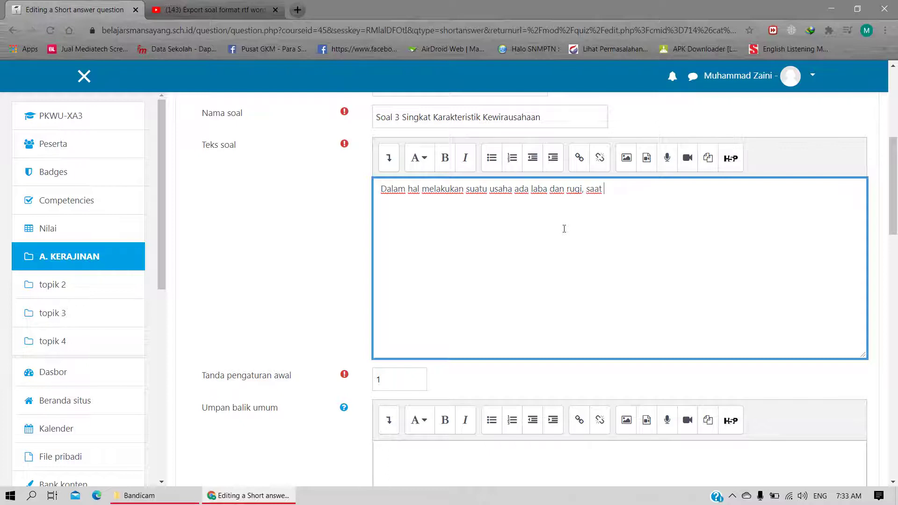
pyautogui.write(' harga jual lebih renda')
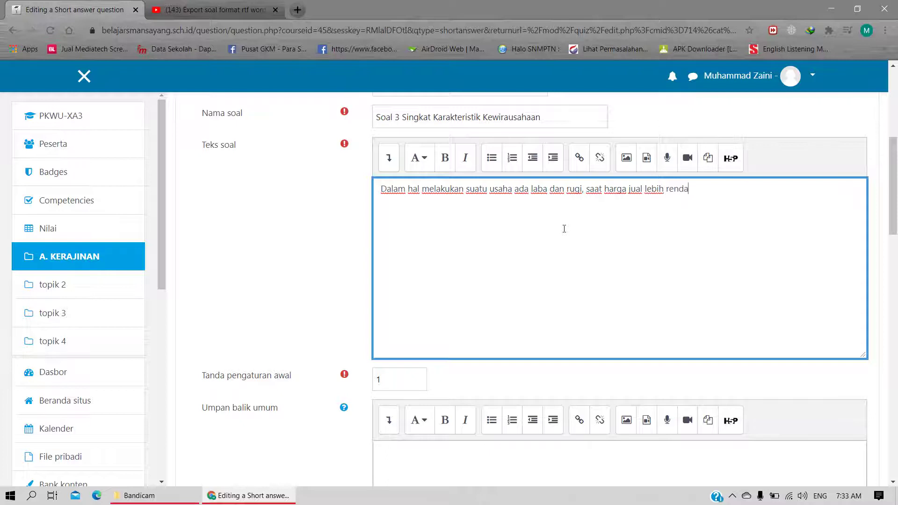
pyautogui.write('h dari biaya')
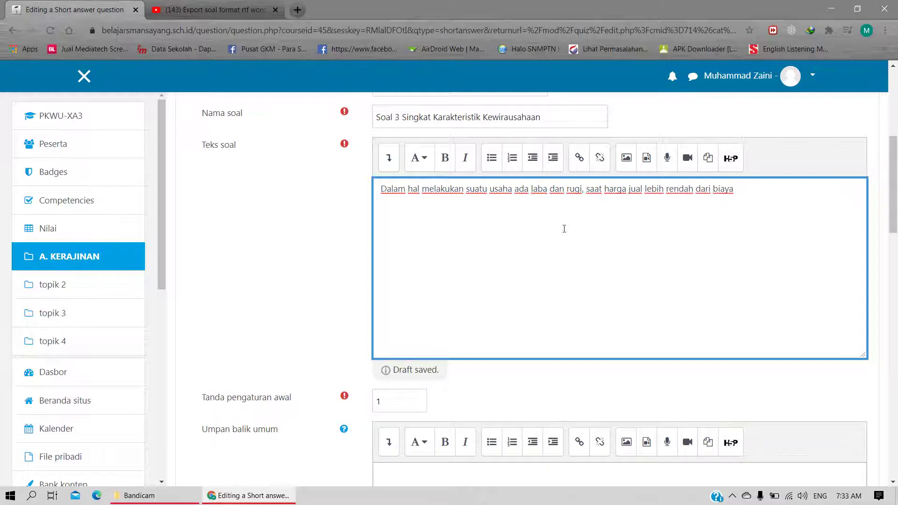
pyautogui.write(' produksi ')
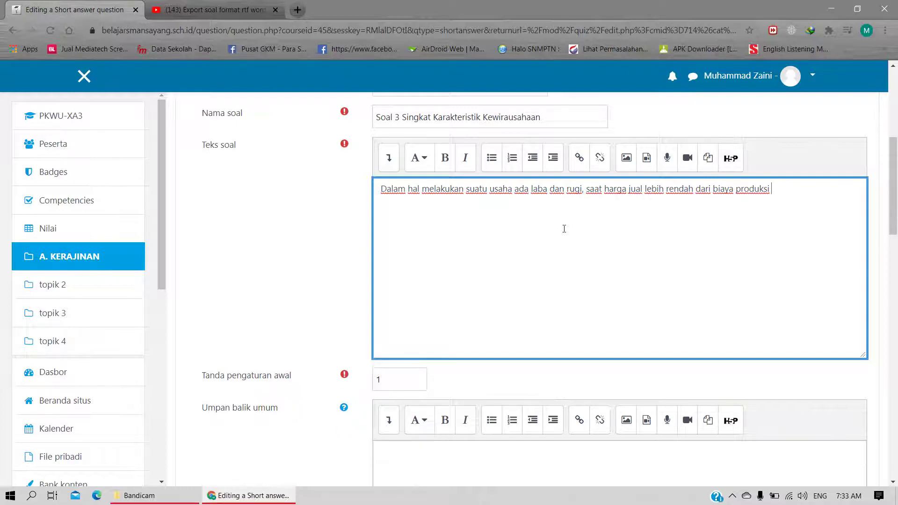
pyautogui.write('akan mengakibatkan ...')
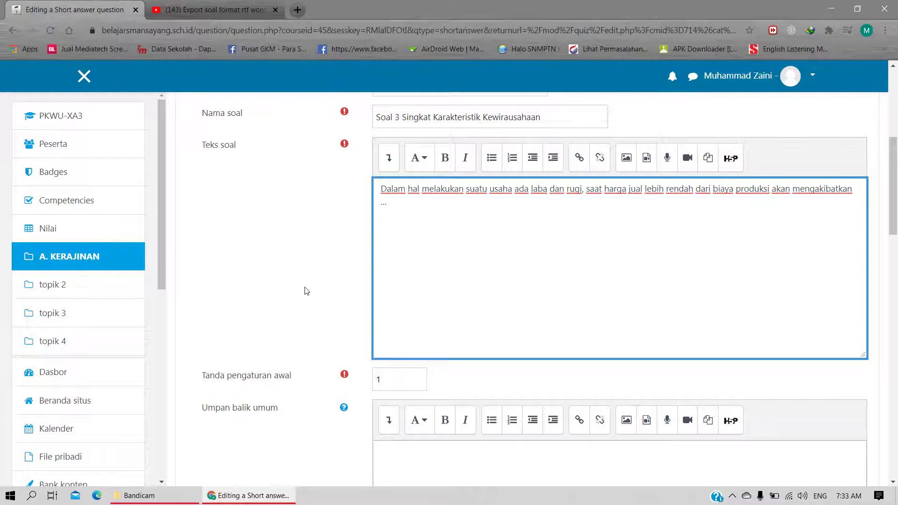
# Review the short answer form from the question text through case sensitivity to the answer, grade and feedback fields under Jawaban
pyautogui.scroll(-2, 305, 291)
pyautogui.scroll(4, 304, 236)
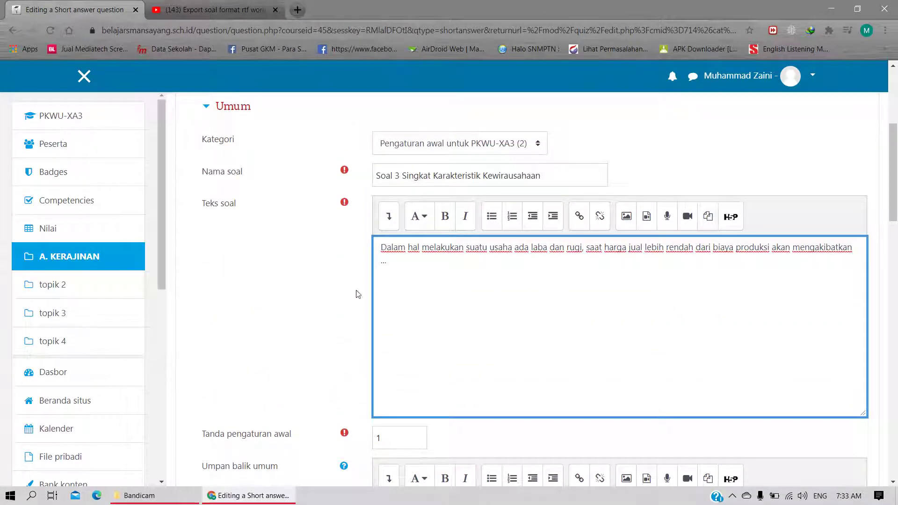
pyautogui.scroll(-1, 313, 283)
pyautogui.scroll(-5, 300, 232)
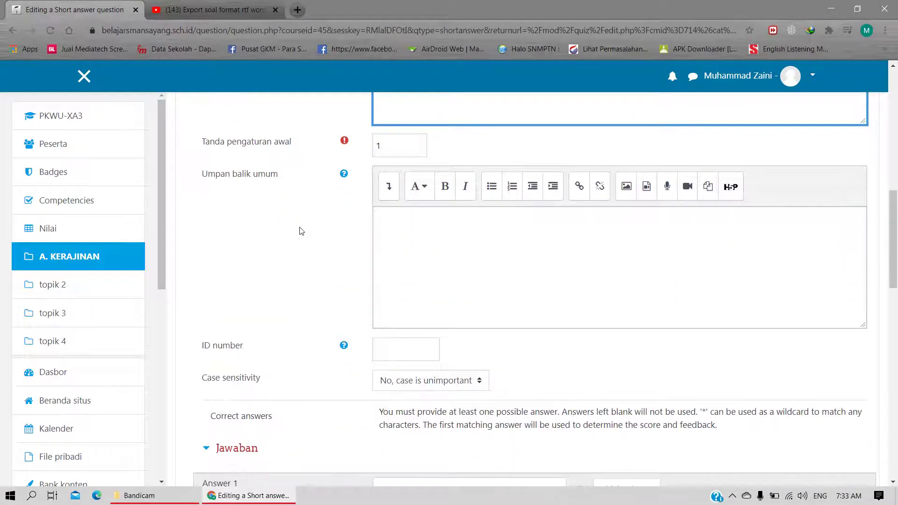
pyautogui.scroll(-2, 303, 228)
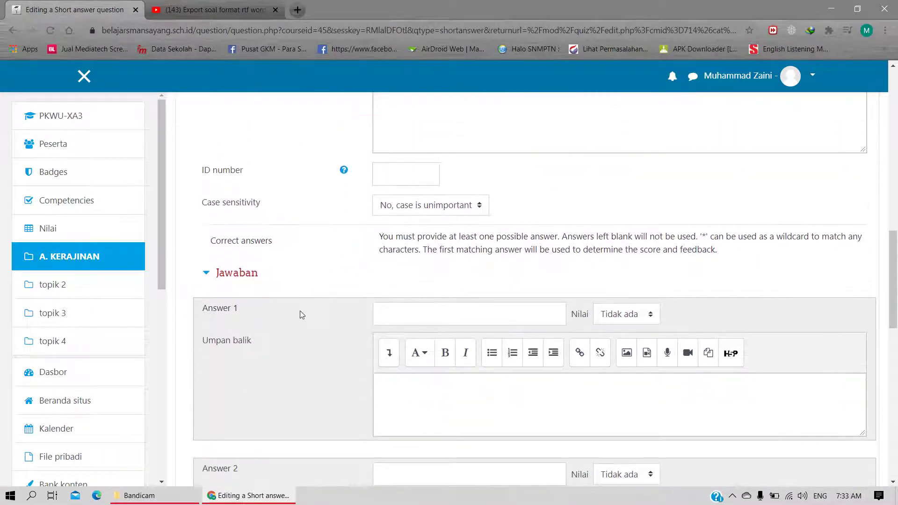
pyautogui.scroll(-1, 255, 278)
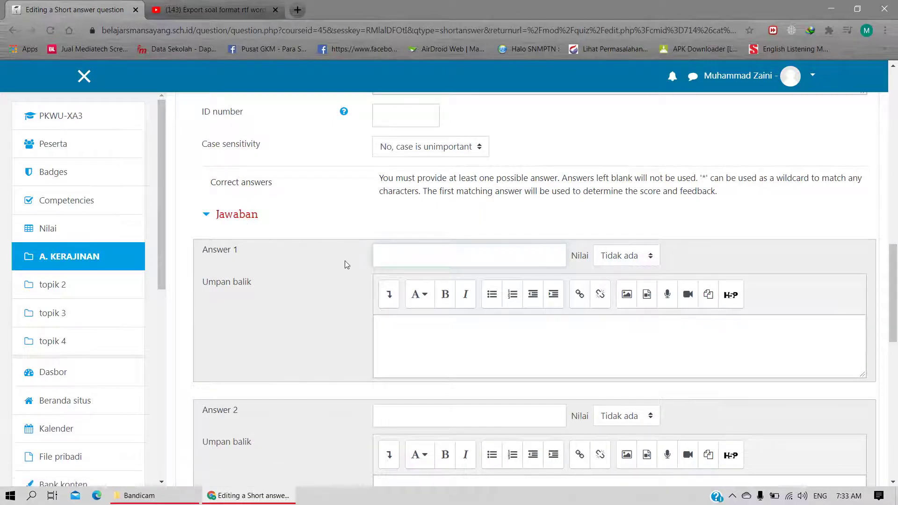
pyautogui.scroll(6, 344, 260)
pyautogui.scroll(3, 322, 178)
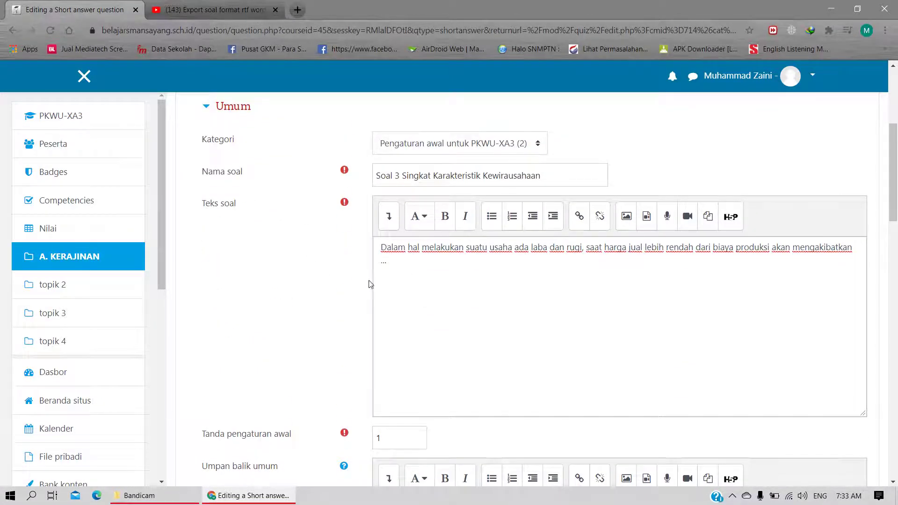
pyautogui.scroll(-3, 308, 286)
pyautogui.scroll(-10, 308, 286)
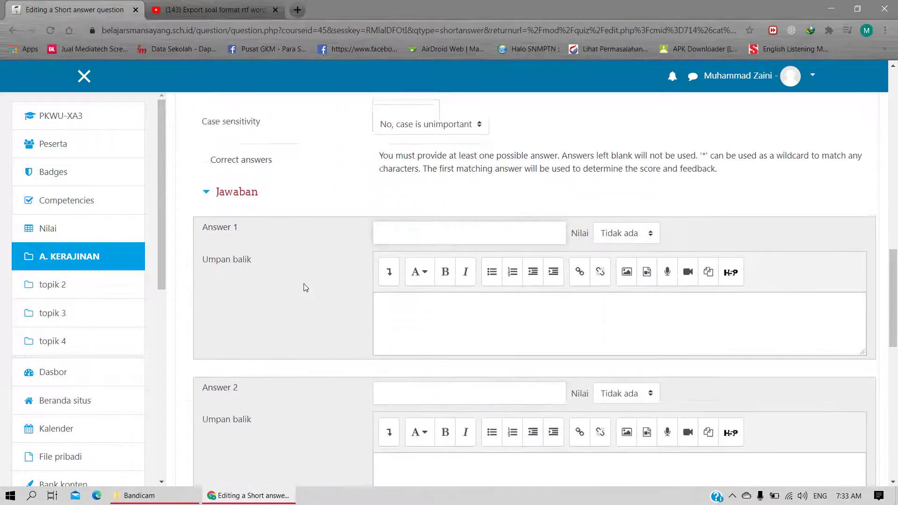
pyautogui.scroll(-1, 303, 290)
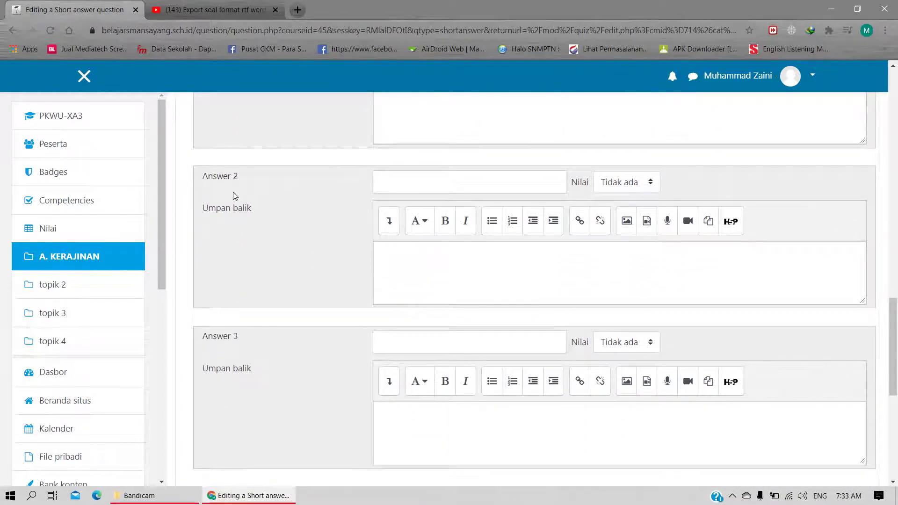
pyautogui.scroll(2, 221, 186)
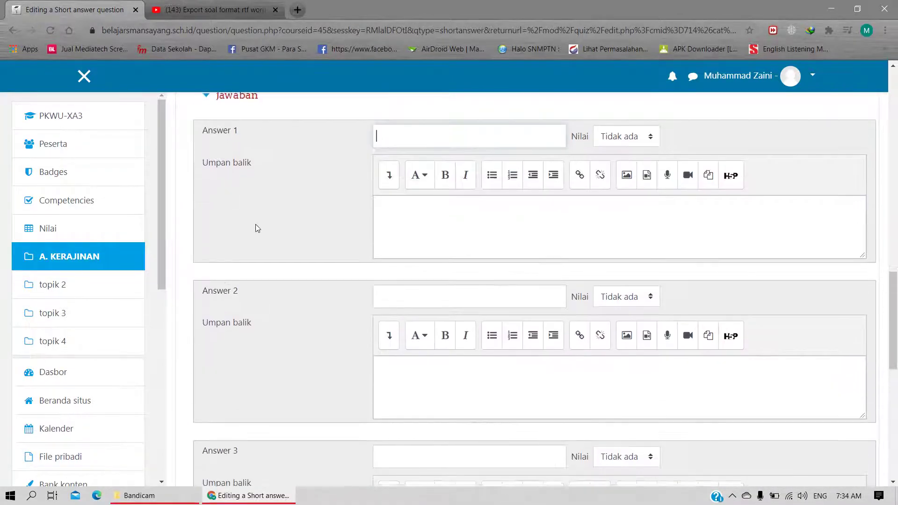
# Enter "Rugi" as Answer 1 of the short answer question
pyautogui.scroll(-4, 256, 224)
pyautogui.scroll(-1, 236, 237)
pyautogui.scroll(6, 236, 237)
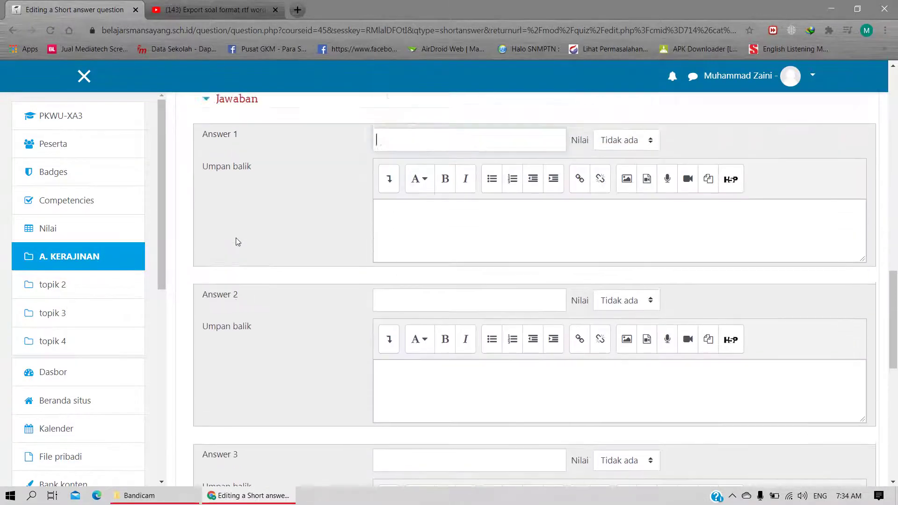
pyautogui.click(409, 194)
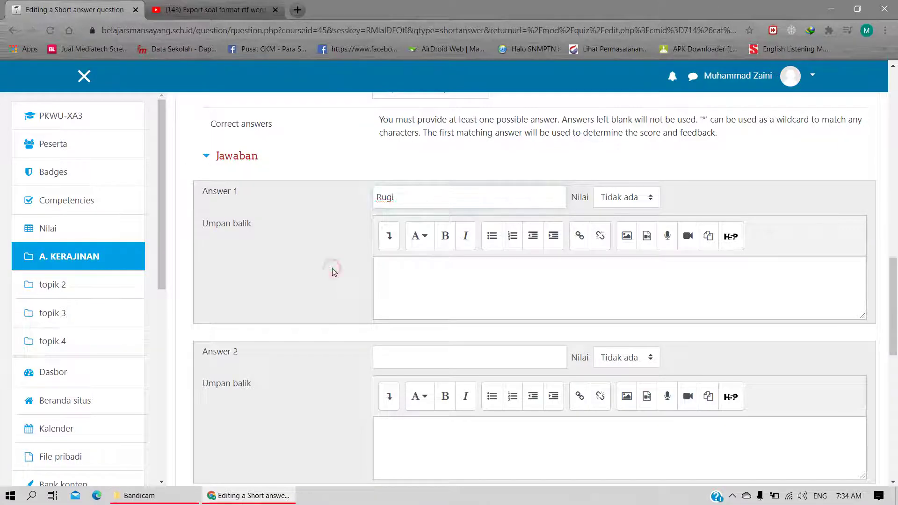
pyautogui.click(378, 199)
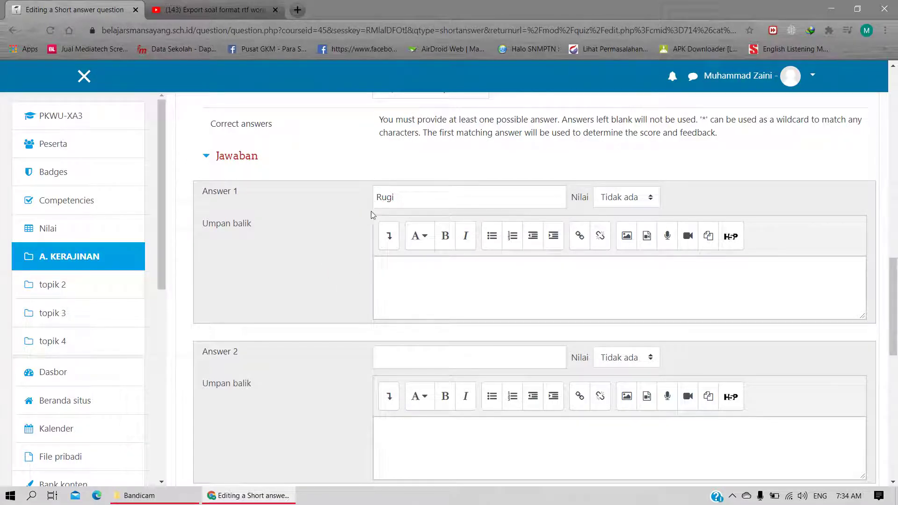
# Enter "Tidak Untung" as Answer 2 and "Bangkrot" as Answer 3
pyautogui.click(409, 355)
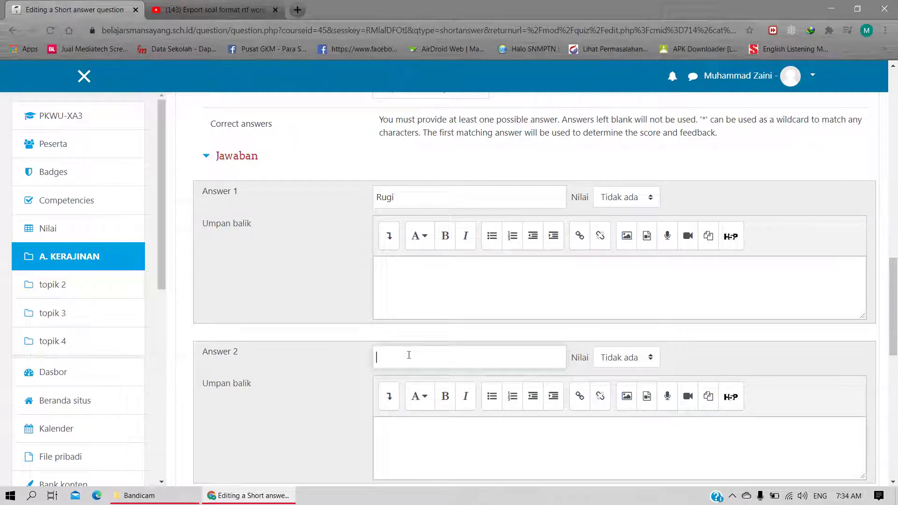
pyautogui.write('Tidak Untung')
pyautogui.scroll(-6, 363, 302)
pyautogui.click(421, 224)
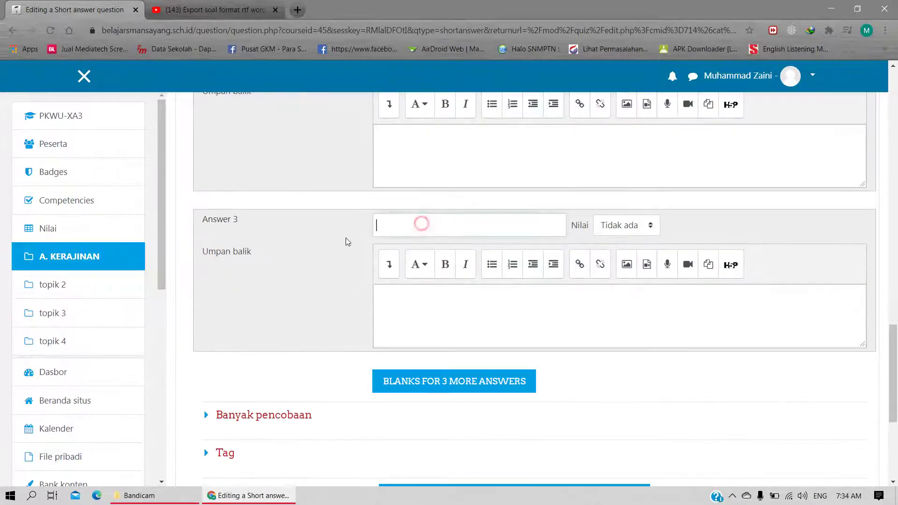
pyautogui.scroll(6, 269, 244)
pyautogui.scroll(-4, 268, 244)
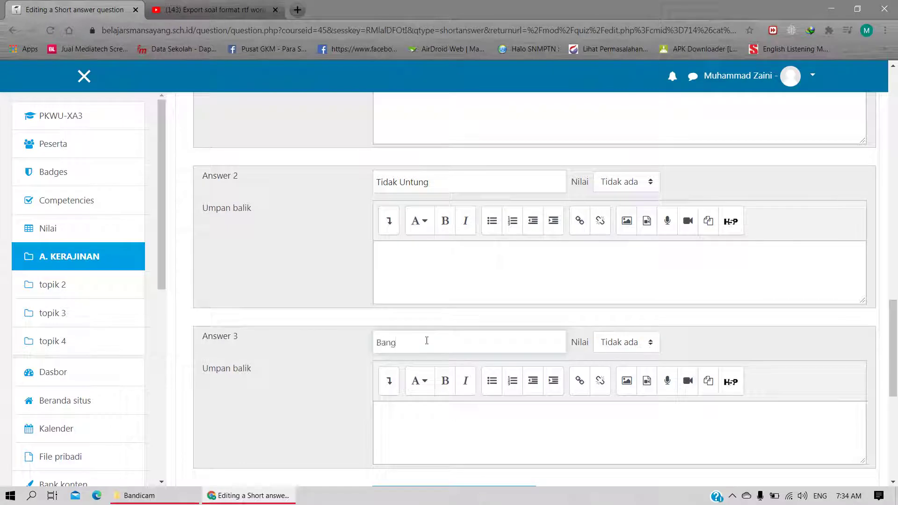
# Set the grade of Answers 1, 2 and 3 to 100%
pyautogui.scroll(4, 421, 341)
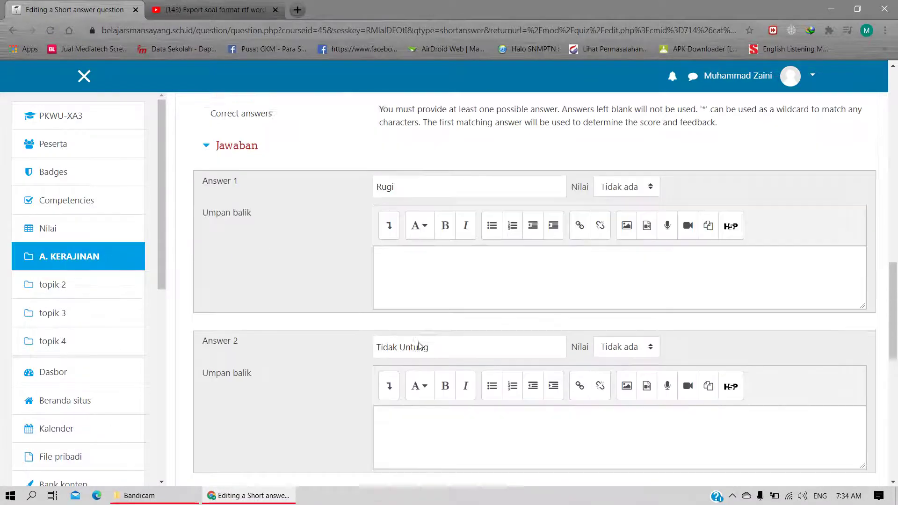
pyautogui.click(649, 198)
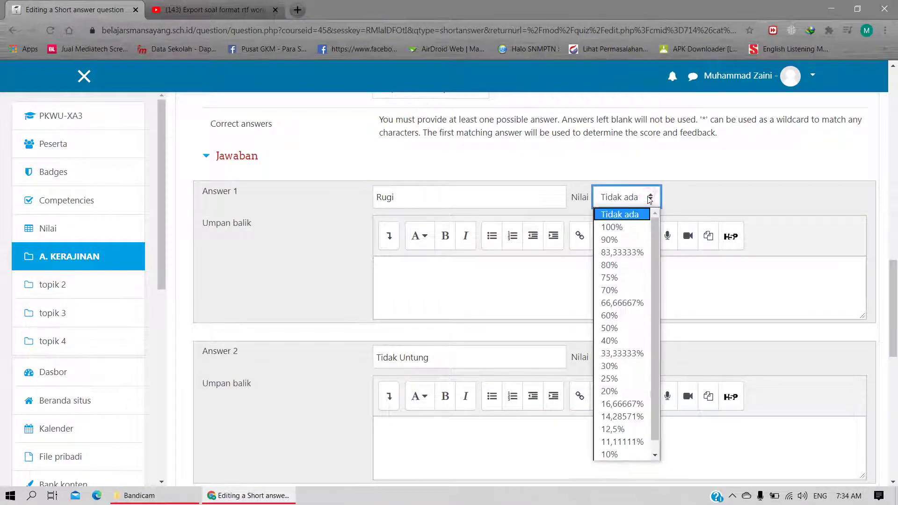
pyautogui.click(606, 234)
pyautogui.scroll(-3, 609, 286)
pyautogui.click(646, 240)
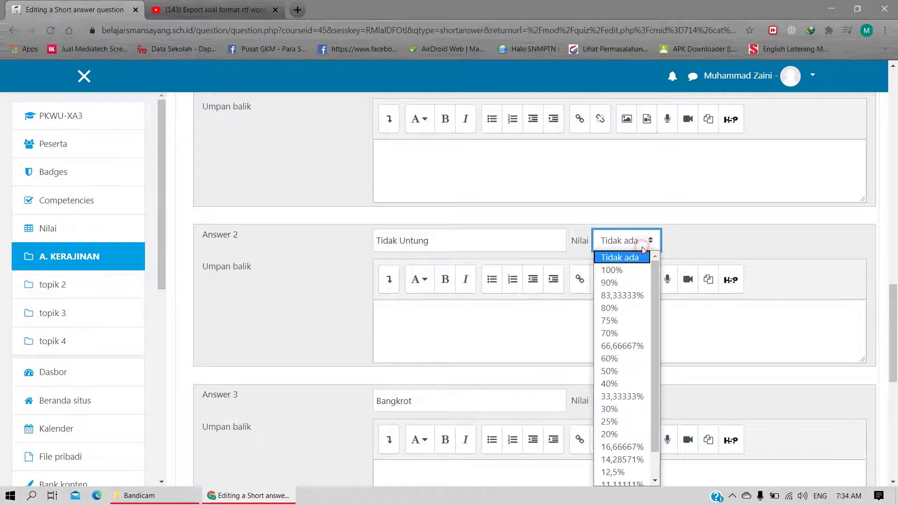
pyautogui.click(626, 270)
pyautogui.click(638, 400)
pyautogui.click(625, 156)
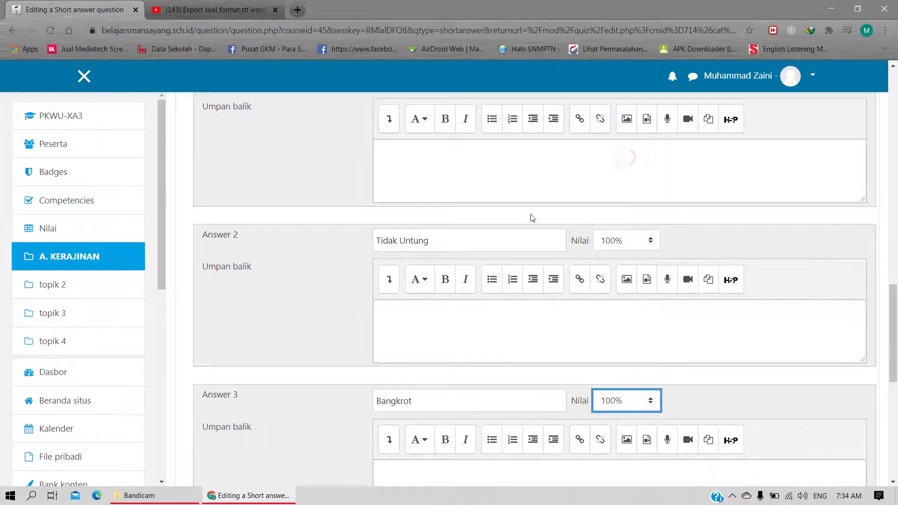
# Review the three accepted answers and their grades, together with the case sensitivity setting above them
pyautogui.scroll(4, 301, 279)
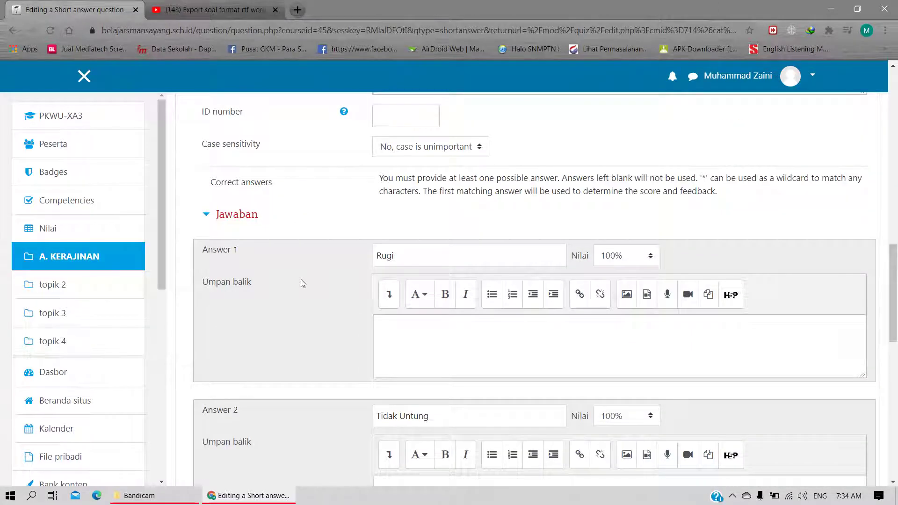
pyautogui.scroll(2, 301, 280)
pyautogui.scroll(-2, 257, 259)
pyautogui.doubleClick(376, 256)
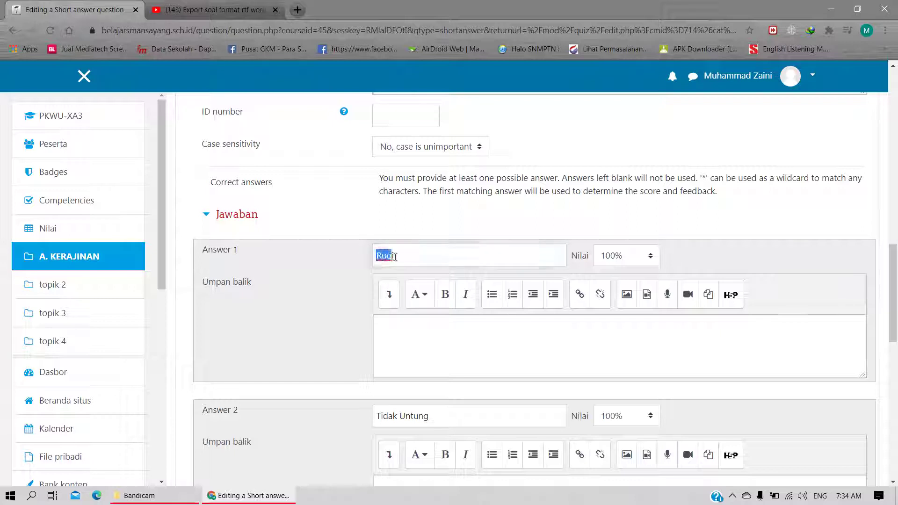
pyautogui.moveTo(373, 418); pyautogui.dragTo(431, 418)
pyautogui.scroll(-1, 296, 335)
pyautogui.scroll(-5, 294, 330)
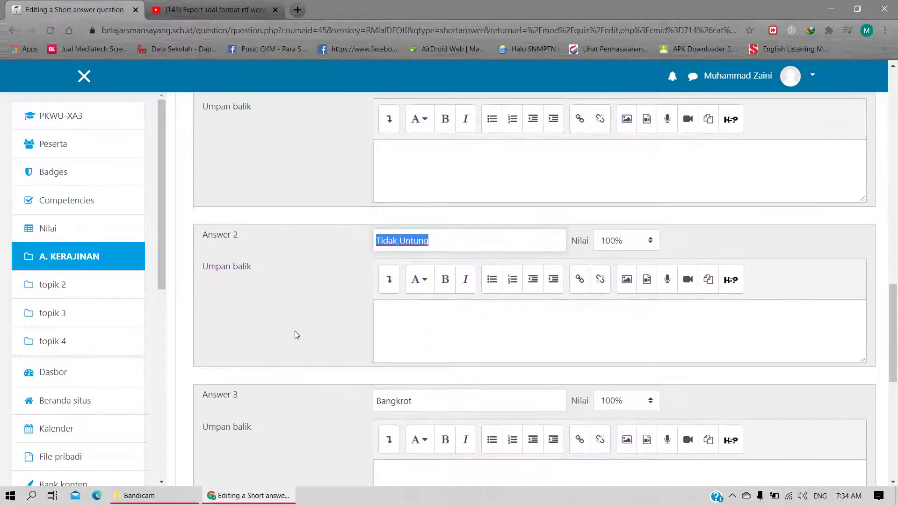
pyautogui.scroll(3, 295, 331)
pyautogui.scroll(6, 294, 330)
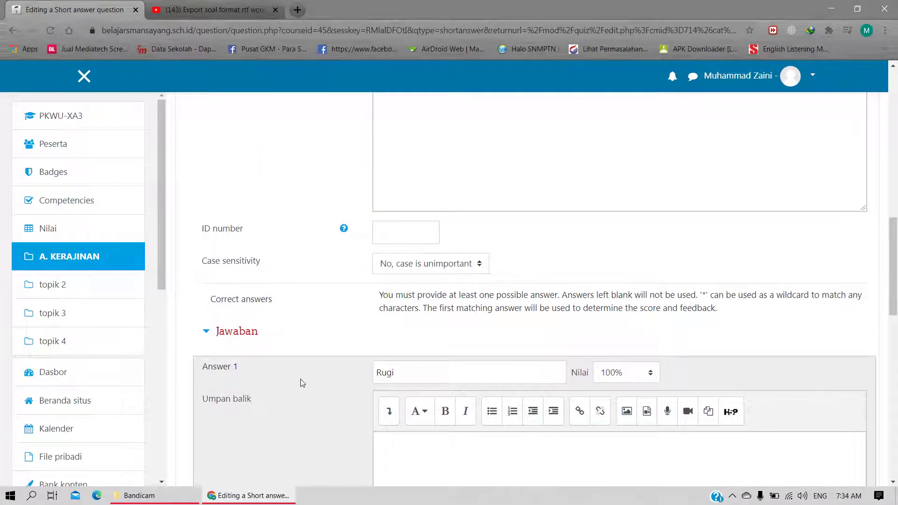
pyautogui.scroll(1, 300, 380)
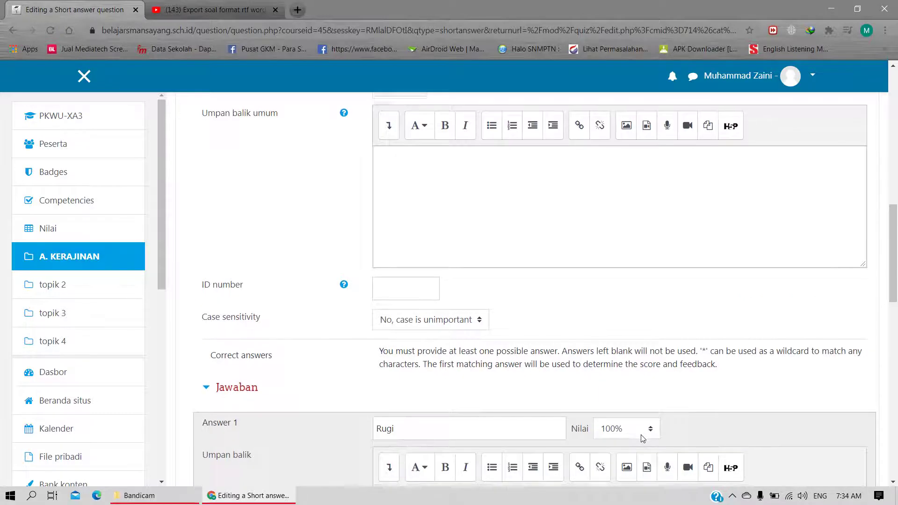
pyautogui.scroll(-5, 645, 366)
pyautogui.scroll(1, 644, 366)
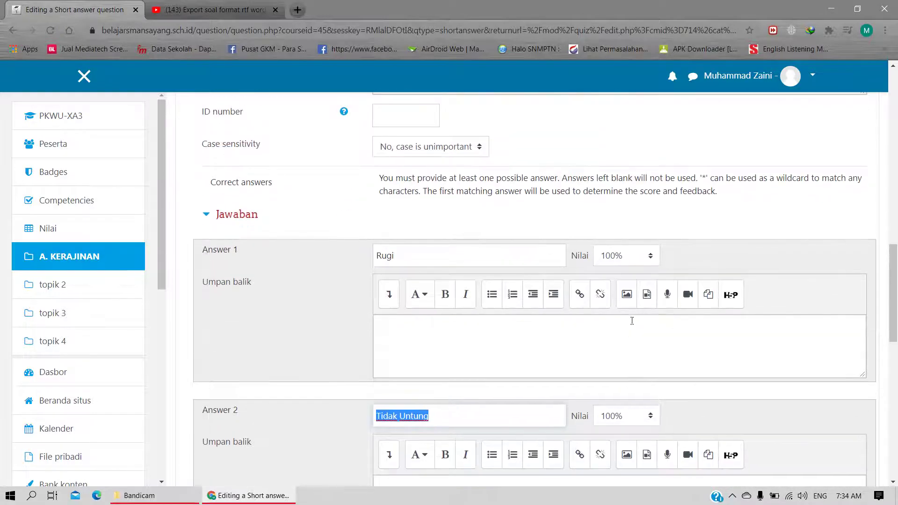
pyautogui.scroll(-6, 632, 321)
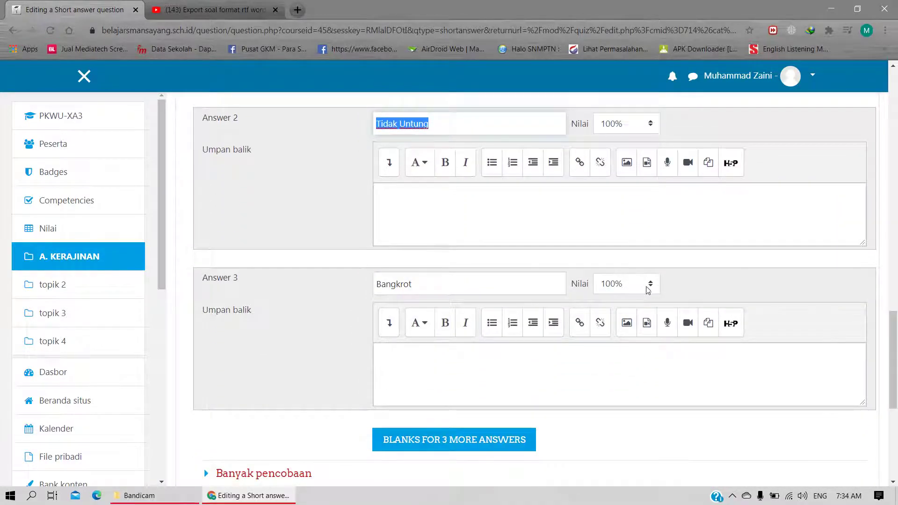
pyautogui.scroll(5, 247, 331)
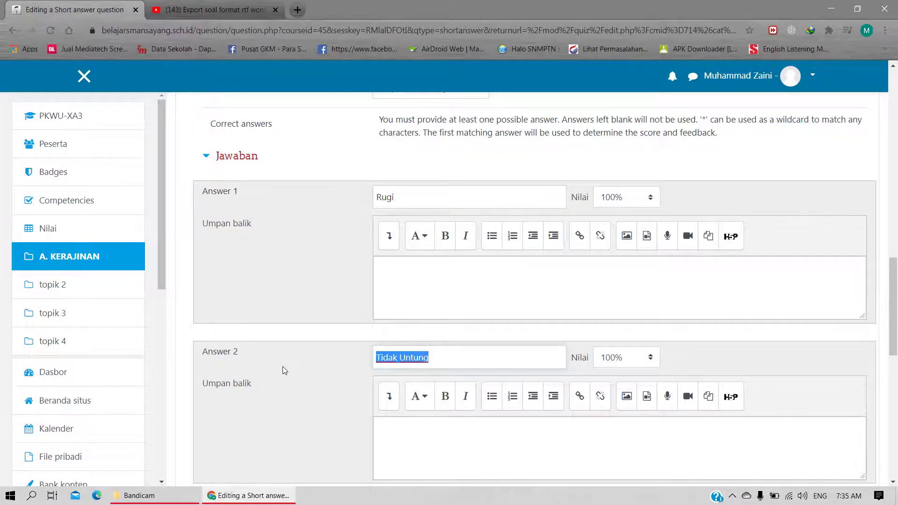
# Expand the Banyak pencobaan section, examine its penalty and hint settings, and collapse it again
pyautogui.scroll(-1, 285, 370)
pyautogui.scroll(-6, 301, 327)
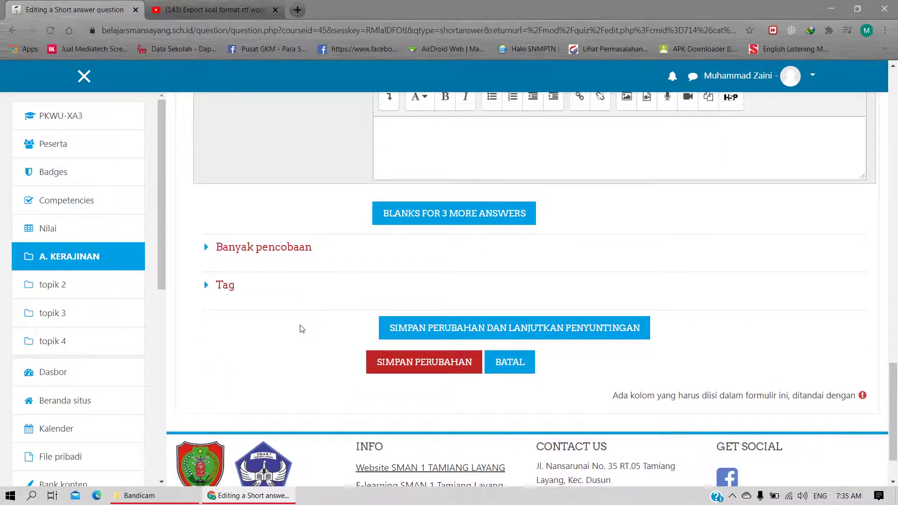
pyautogui.scroll(10, 302, 329)
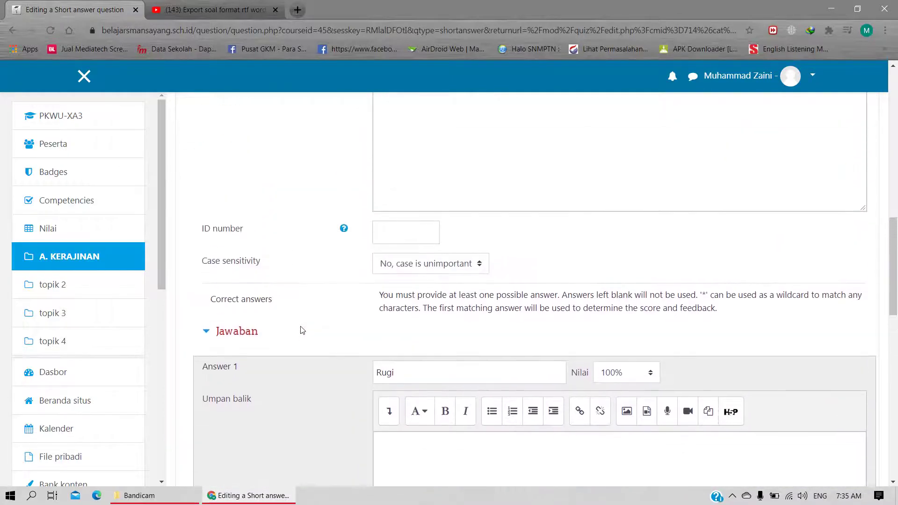
pyautogui.scroll(-9, 301, 329)
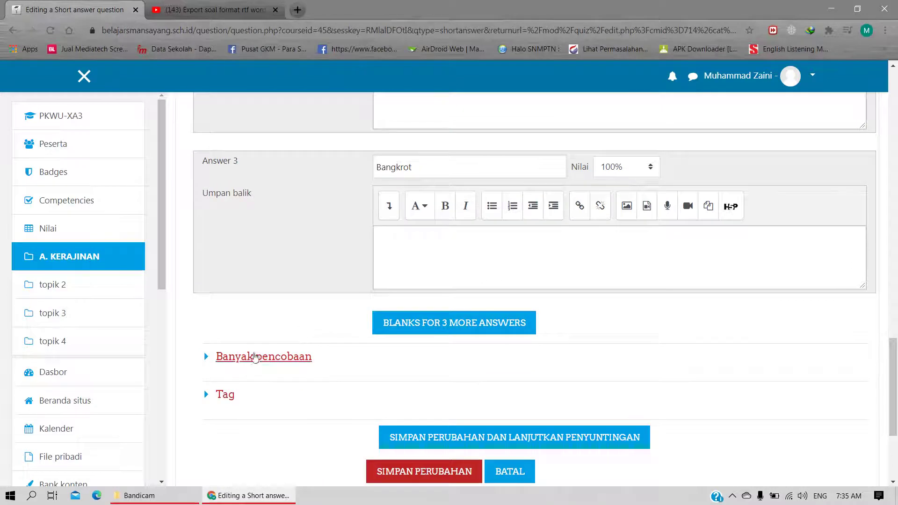
pyautogui.click(206, 357)
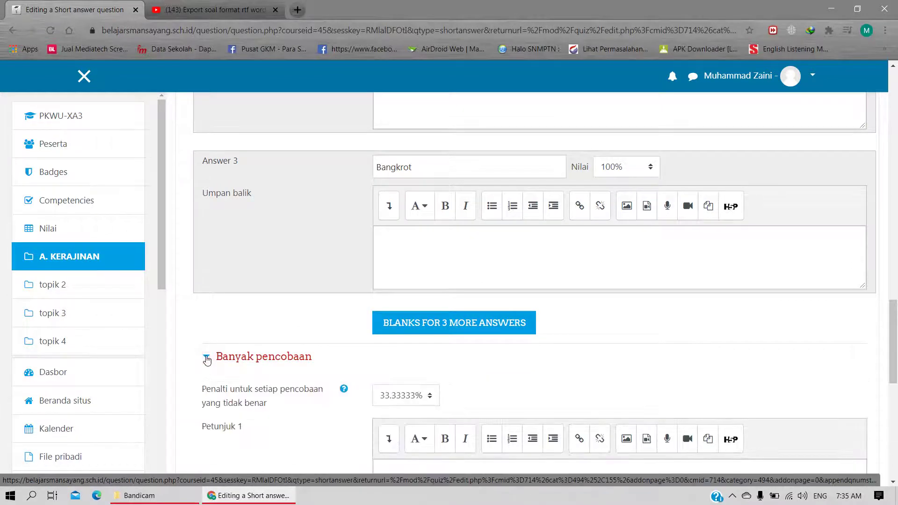
pyautogui.scroll(-3, 283, 357)
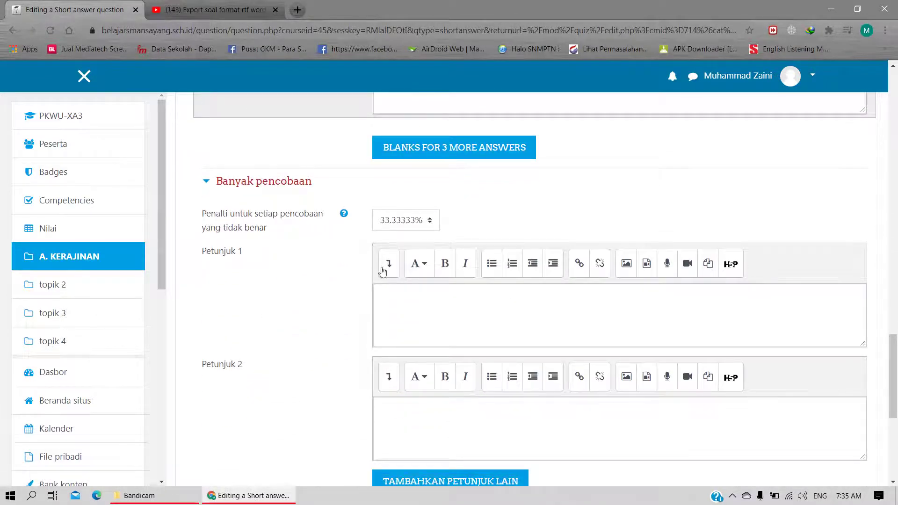
pyautogui.scroll(-3, 416, 363)
pyautogui.scroll(4, 308, 345)
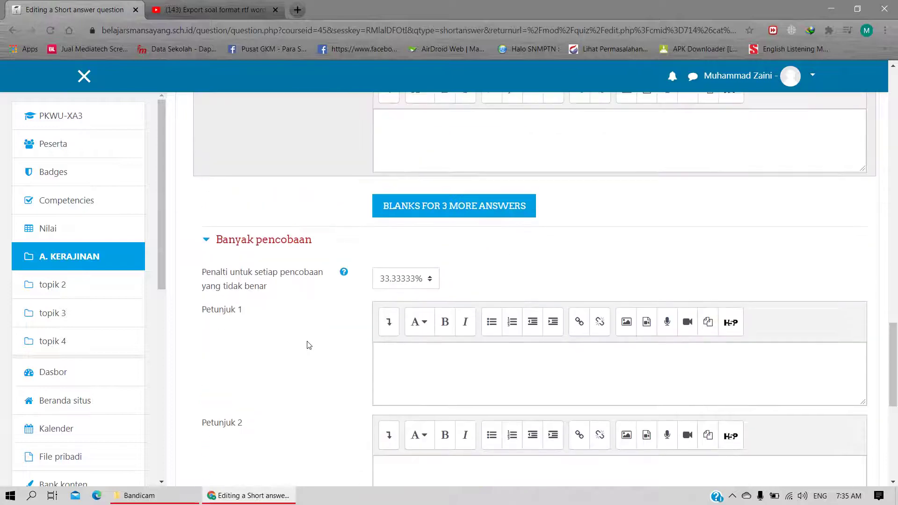
pyautogui.click(206, 242)
# Inspect the Umpan balik feedback field of Answer 1 without entering any text
pyautogui.scroll(3, 300, 272)
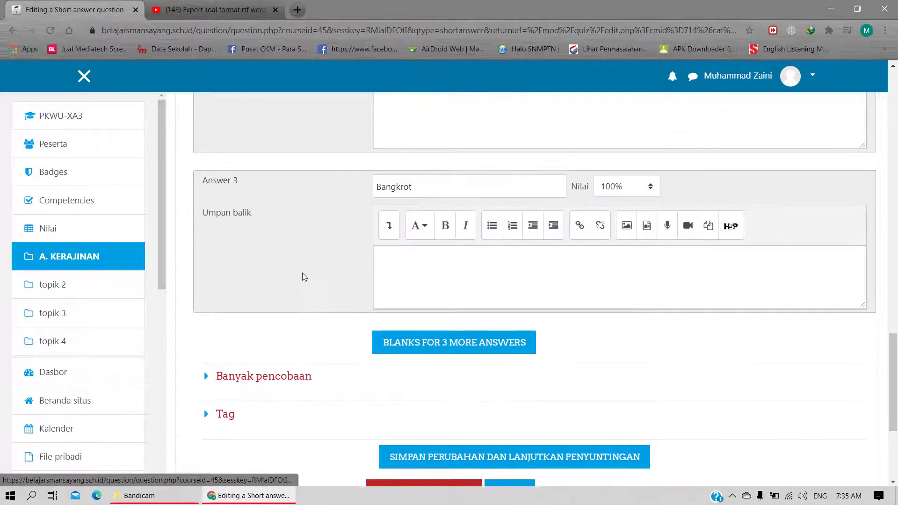
pyautogui.scroll(6, 303, 274)
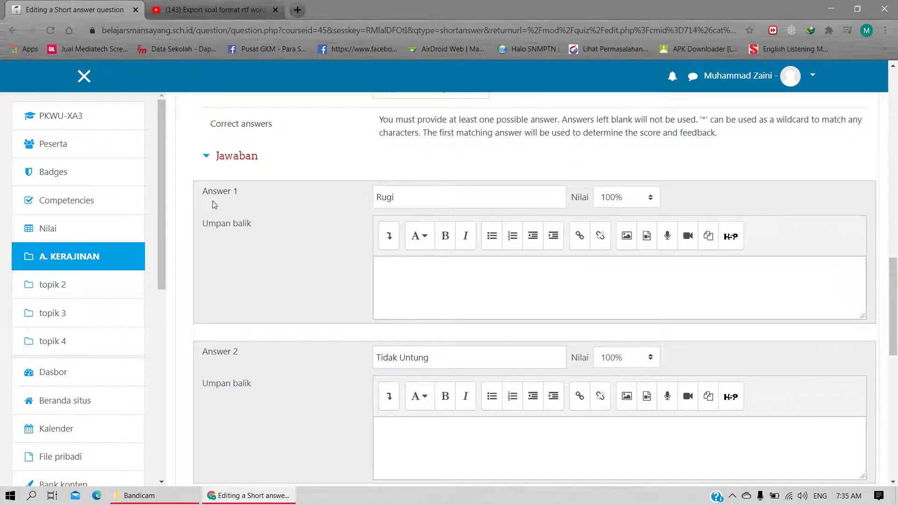
pyautogui.click(399, 266)
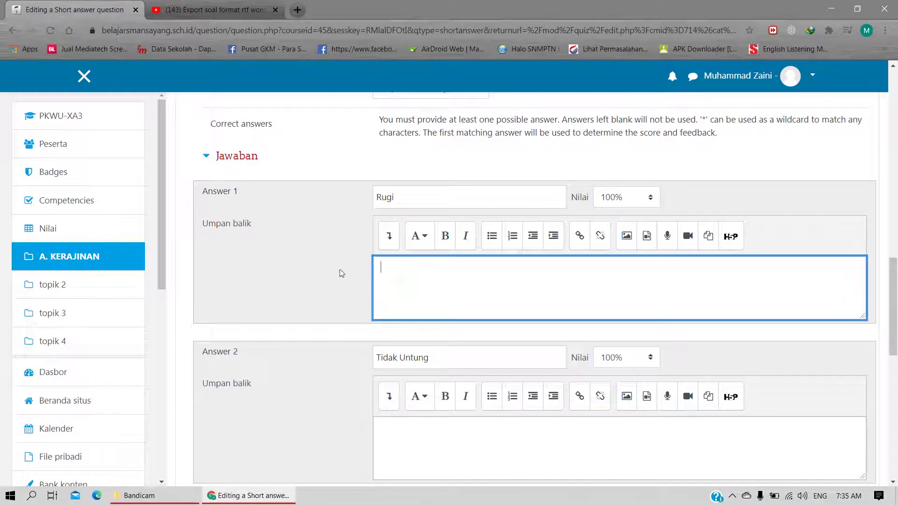
pyautogui.click(395, 274)
pyautogui.scroll(3, 365, 275)
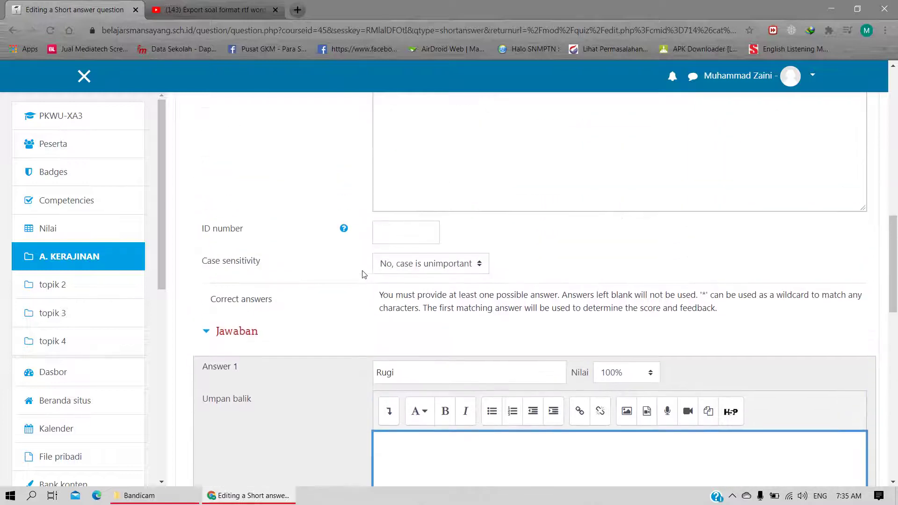
# Review the question name and the question text in the Umum section
pyautogui.scroll(8, 351, 286)
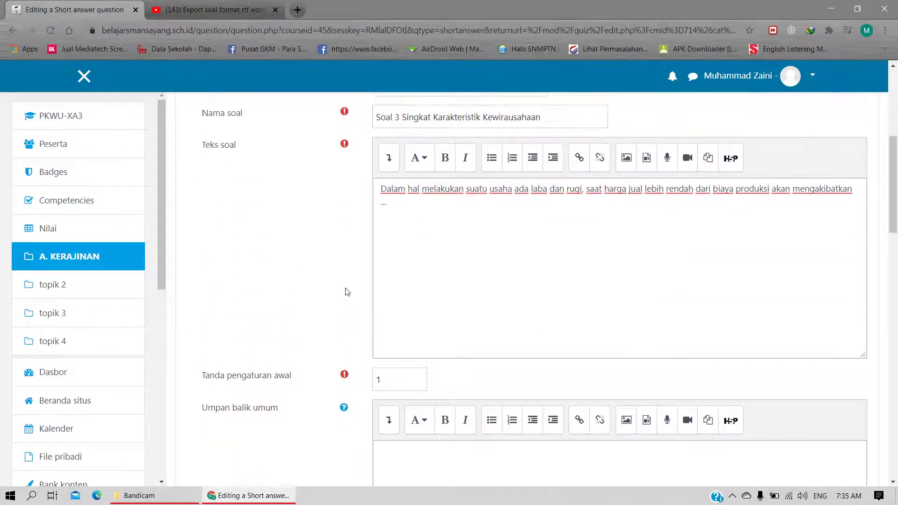
pyautogui.scroll(1, 323, 287)
pyautogui.scroll(1, 280, 280)
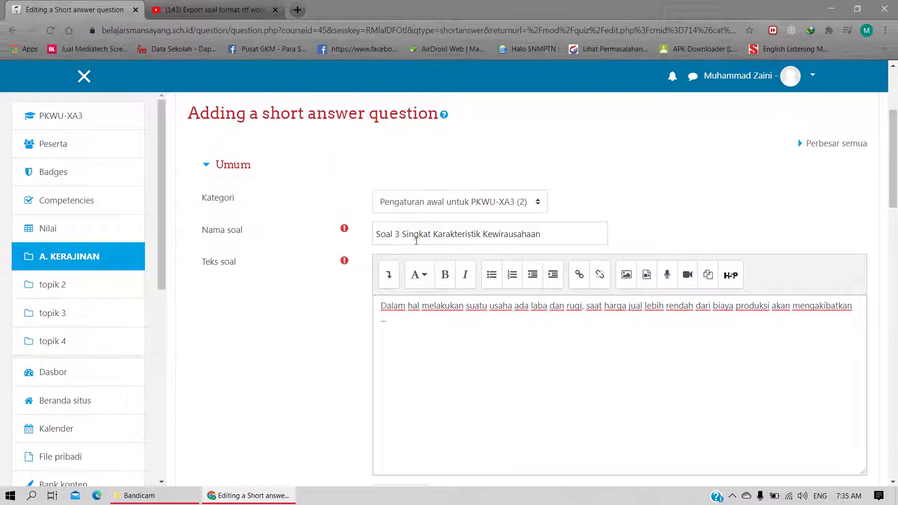
pyautogui.moveTo(379, 234); pyautogui.dragTo(542, 234)
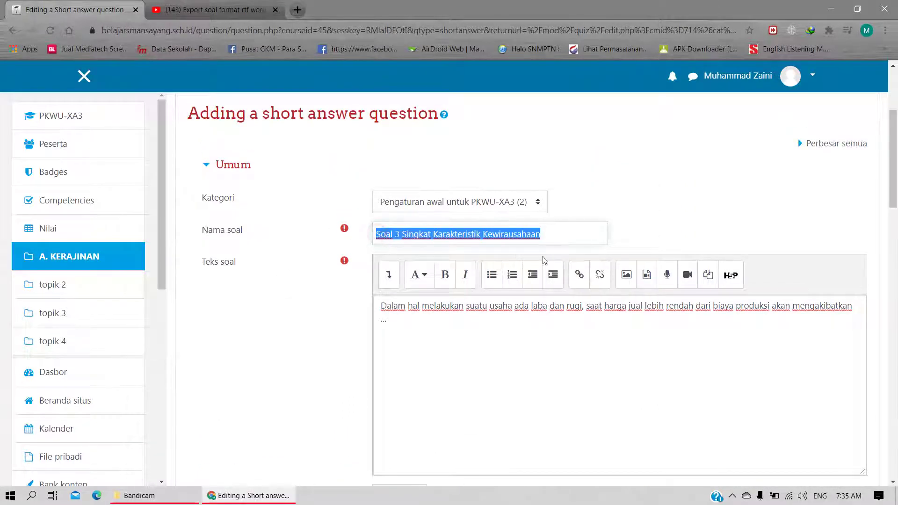
pyautogui.scroll(-1, 482, 321)
pyautogui.click(374, 246)
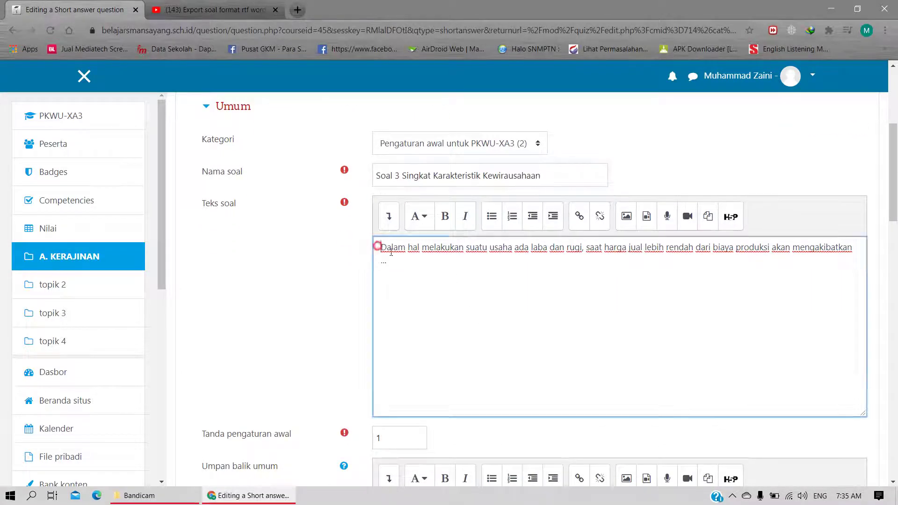
pyautogui.hotkey('ctrl', 'a')
# Inspect the Case sensitivity choices of the short answer question while keeping "No, case is unimportant"
pyautogui.scroll(-4, 360, 184)
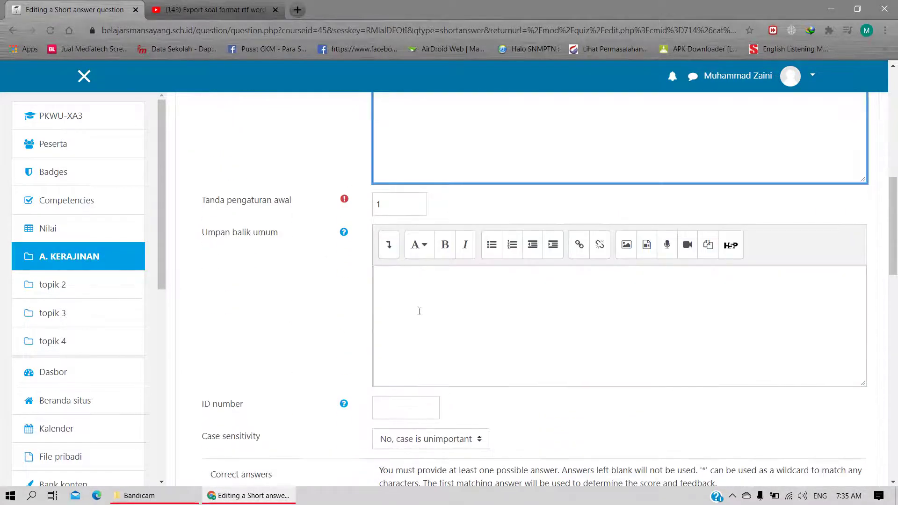
pyautogui.scroll(-3, 341, 294)
pyautogui.scroll(-2, 326, 272)
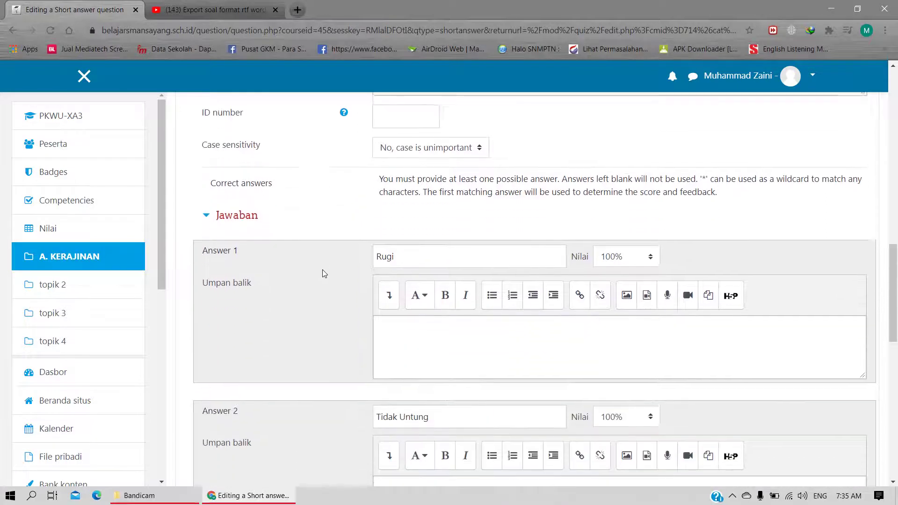
pyautogui.click(480, 149)
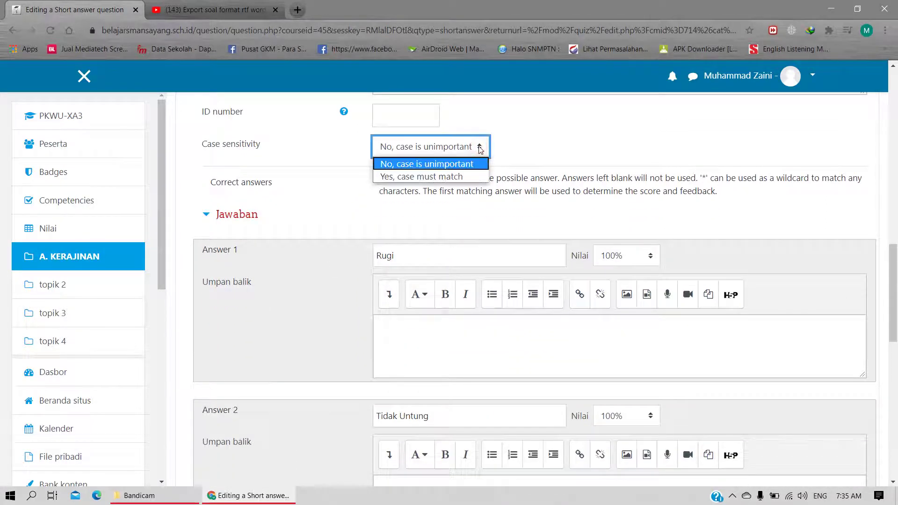
pyautogui.click(575, 142)
pyautogui.scroll(-1, 315, 265)
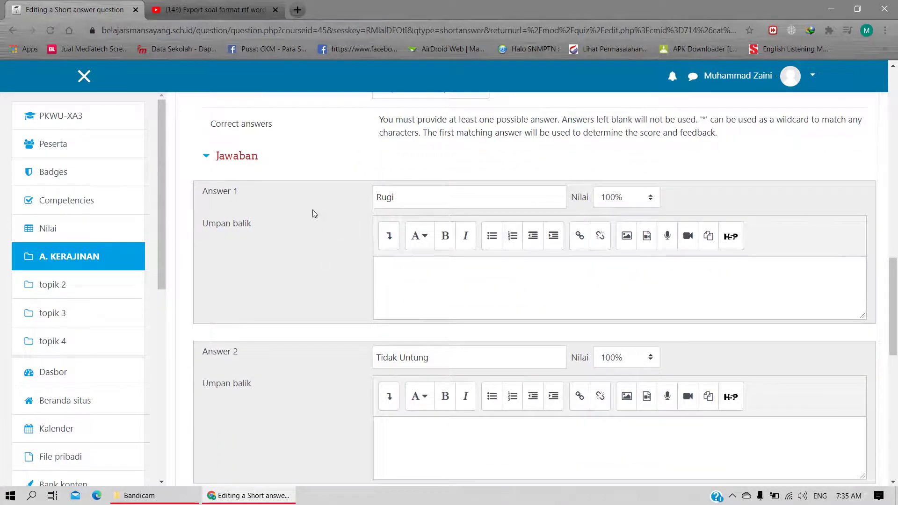
# Check the accepted answers Rugi, Tidak Untung and Bangkrot, and save the short answer question to the quiz
pyautogui.click(407, 198)
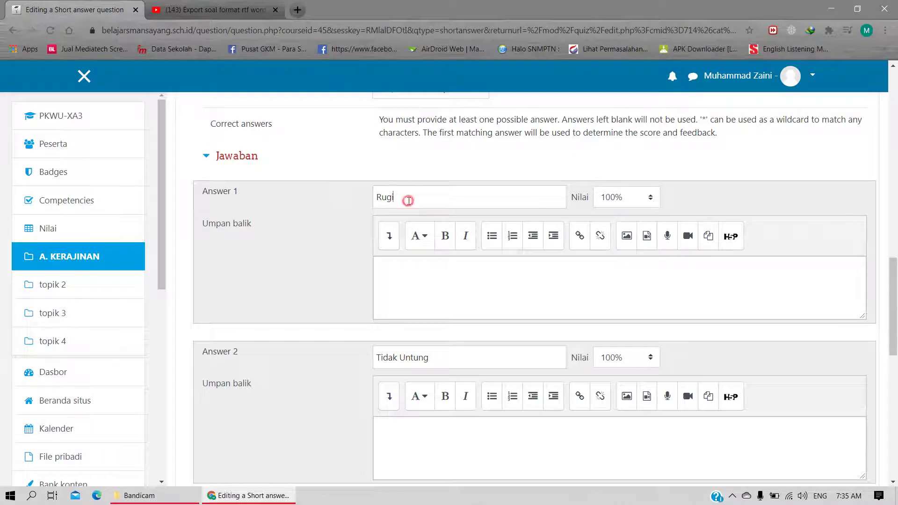
pyautogui.click(457, 350)
pyautogui.scroll(-2, 321, 317)
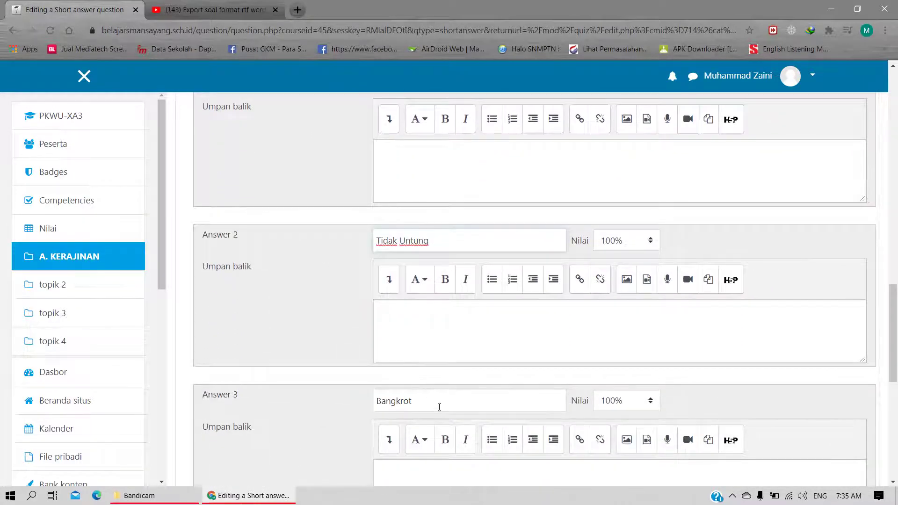
pyautogui.click(438, 406)
pyautogui.scroll(3, 295, 331)
pyautogui.scroll(-10, 296, 325)
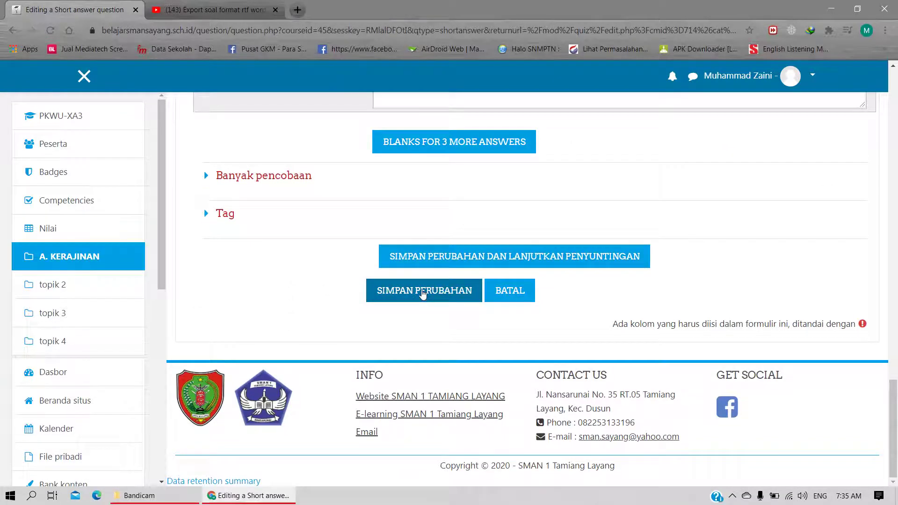
pyautogui.click(422, 291)
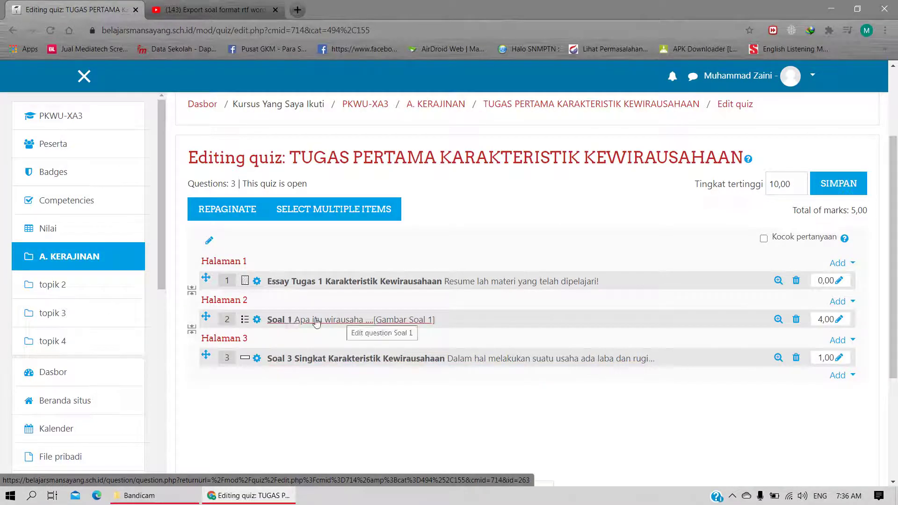
# Set the maximum mark of question 3, Soal 3 Singkat Karakteristik Kewirausahaan, to 0
pyautogui.click(840, 359)
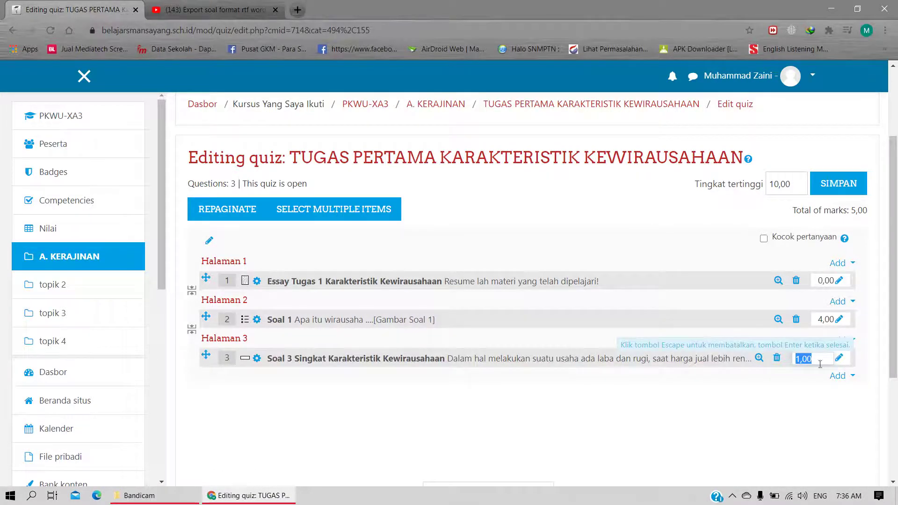
pyautogui.write('0')
pyautogui.press('Return')
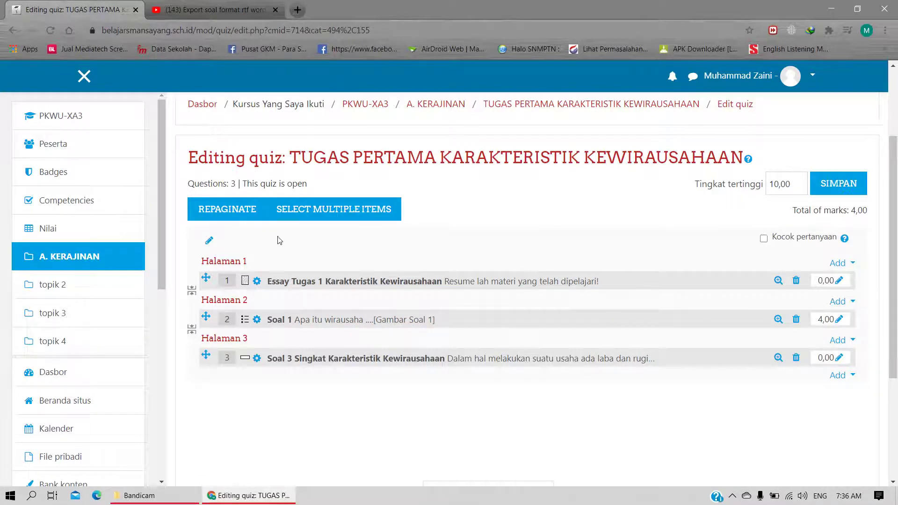
# Look over the quiz's question list and return to the PKWU-XA3 course page
pyautogui.scroll(2, 533, 329)
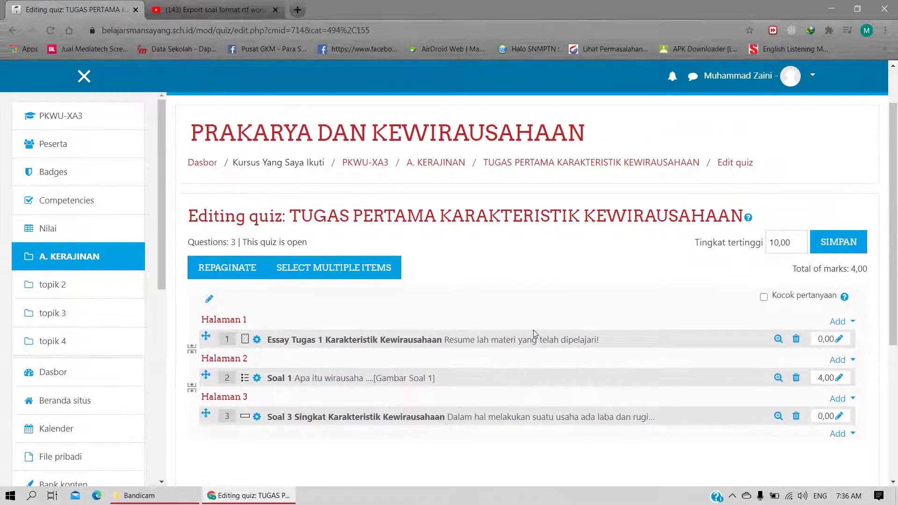
pyautogui.scroll(2, 431, 321)
pyautogui.scroll(-5, 501, 388)
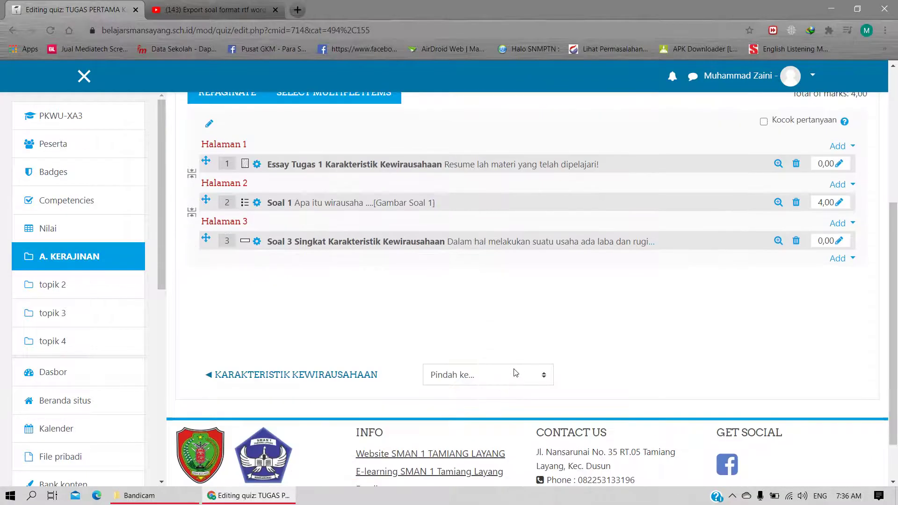
pyautogui.scroll(5, 515, 369)
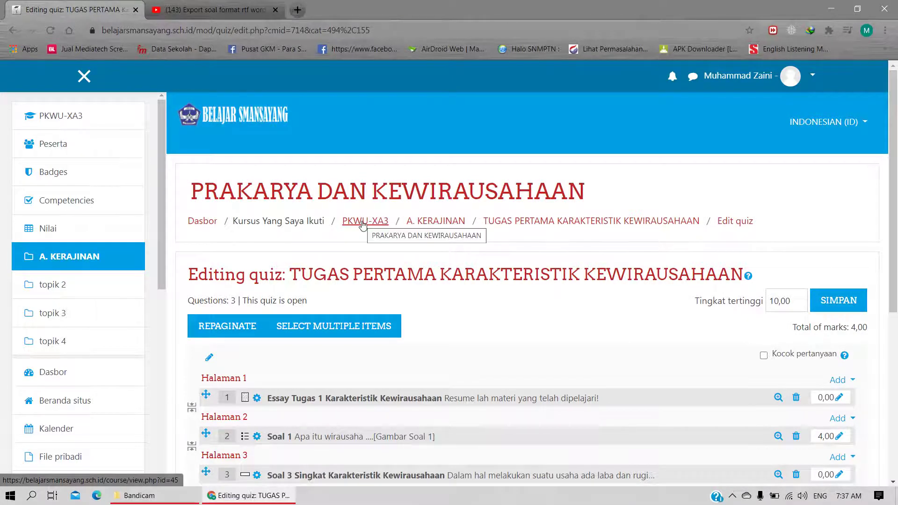
pyautogui.scroll(-1, 65, 326)
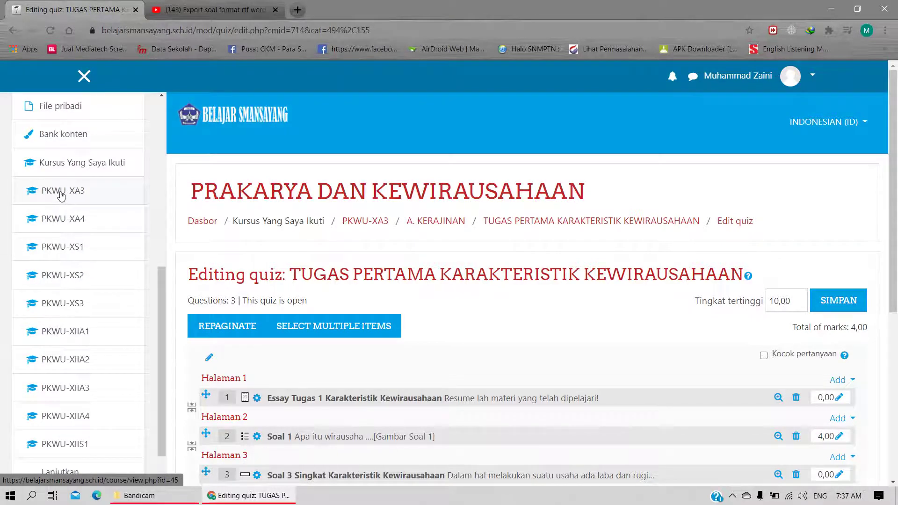
pyautogui.click(374, 223)
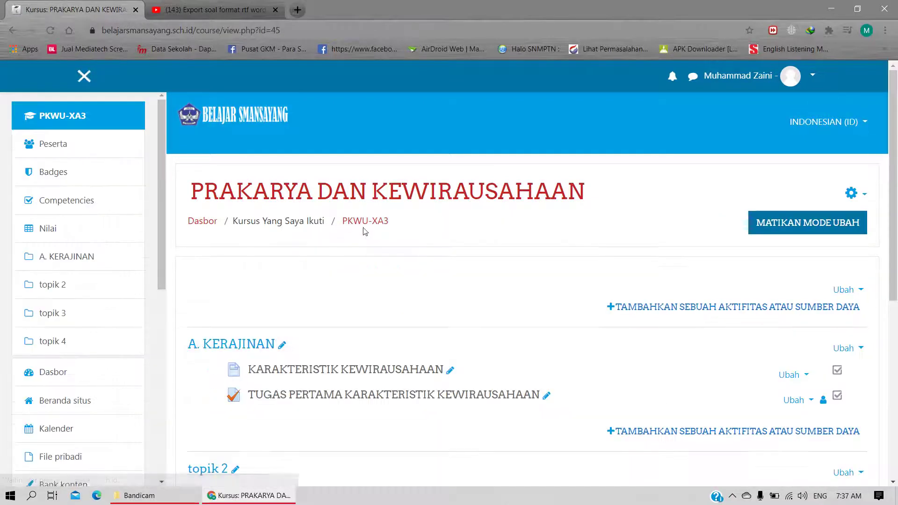
# Look at the editing options of the TUGAS PERTAMA KARAKTERISTIK KEWIRAUSAHAAN activity under A. KERAJINAN without choosing any
pyautogui.scroll(-2, 434, 265)
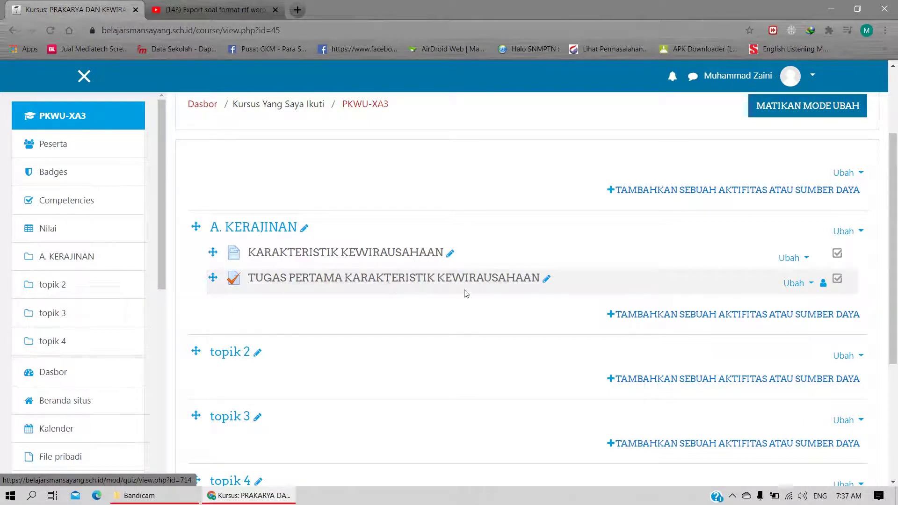
pyautogui.click(809, 284)
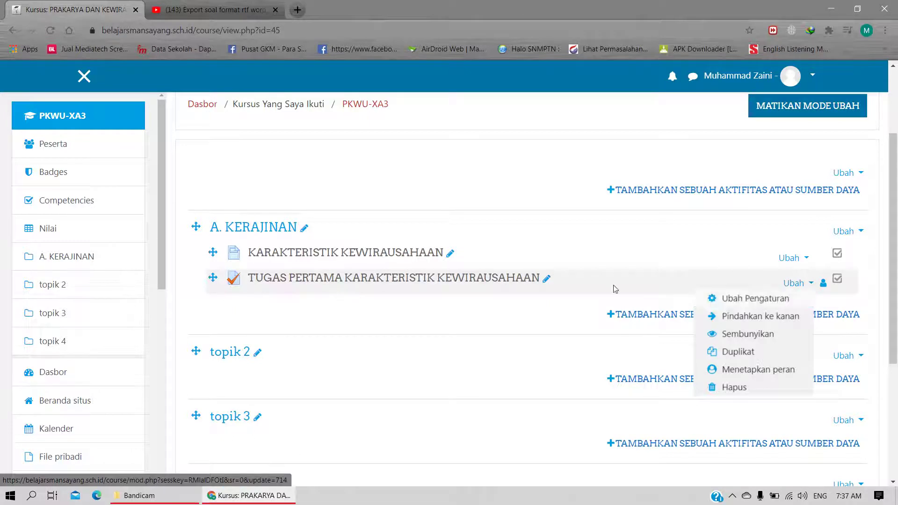
pyautogui.click(307, 301)
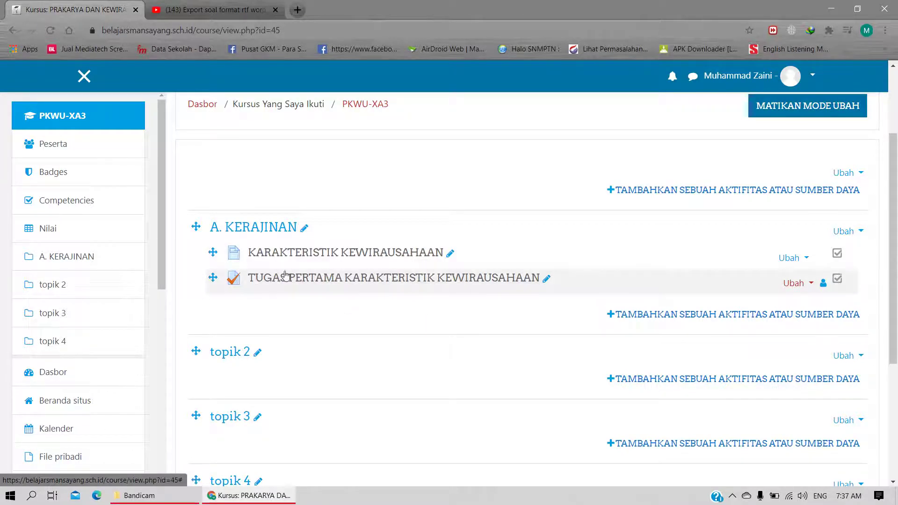
# Open the TUGAS PERTAMA KARAKTERISTIK KEWIRAUSAHAAN quiz and bring up its question list for editing
pyautogui.click(392, 279)
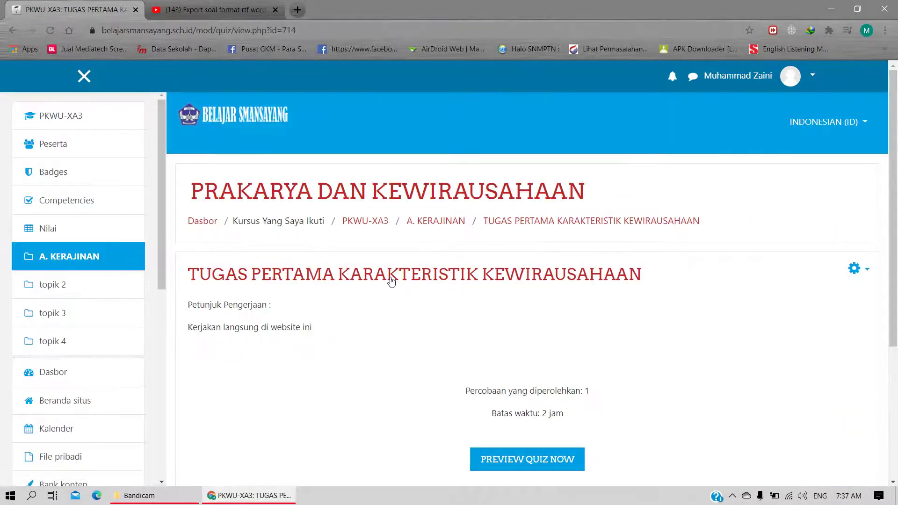
pyautogui.scroll(-2, 301, 344)
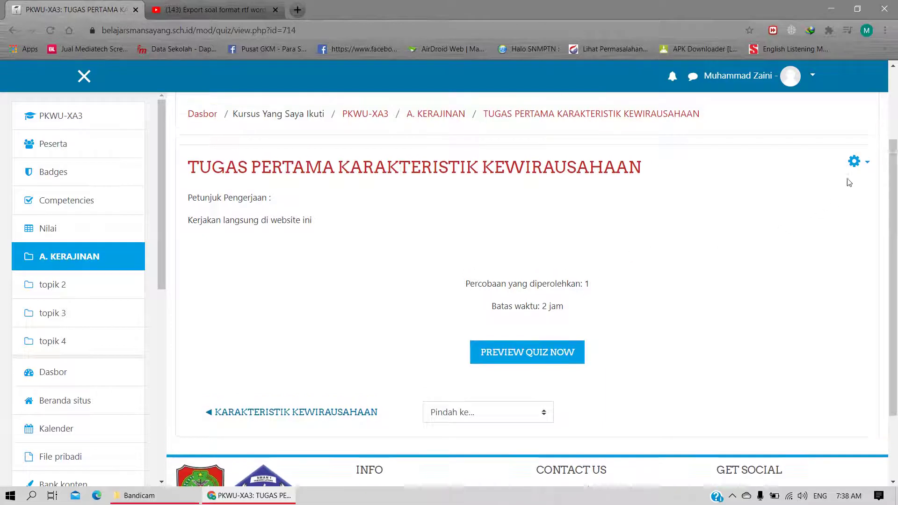
pyautogui.scroll(2, 847, 180)
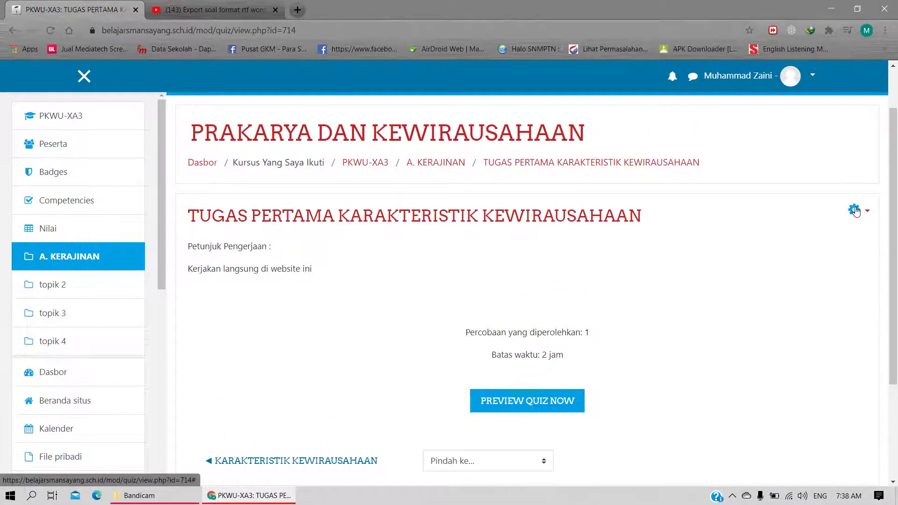
pyautogui.click(858, 212)
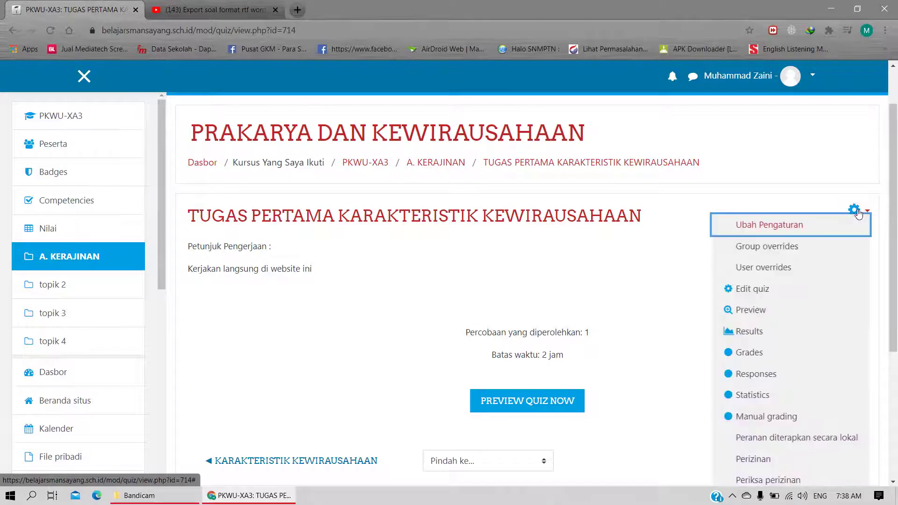
pyautogui.click(758, 290)
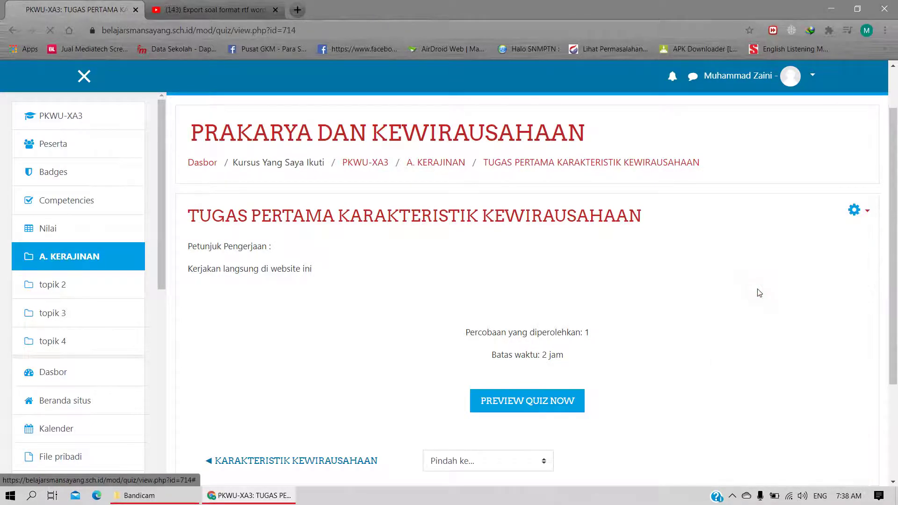
pyautogui.scroll(-4, 527, 301)
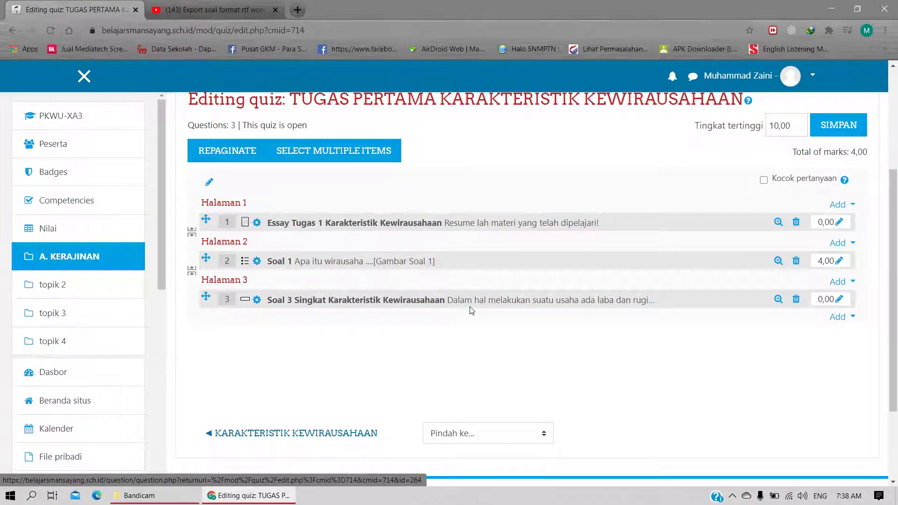
# Preview the essay question Essay Tugas 1 Karakteristik Kewirausahaan and examine its answer area and submission controls
pyautogui.click(779, 223)
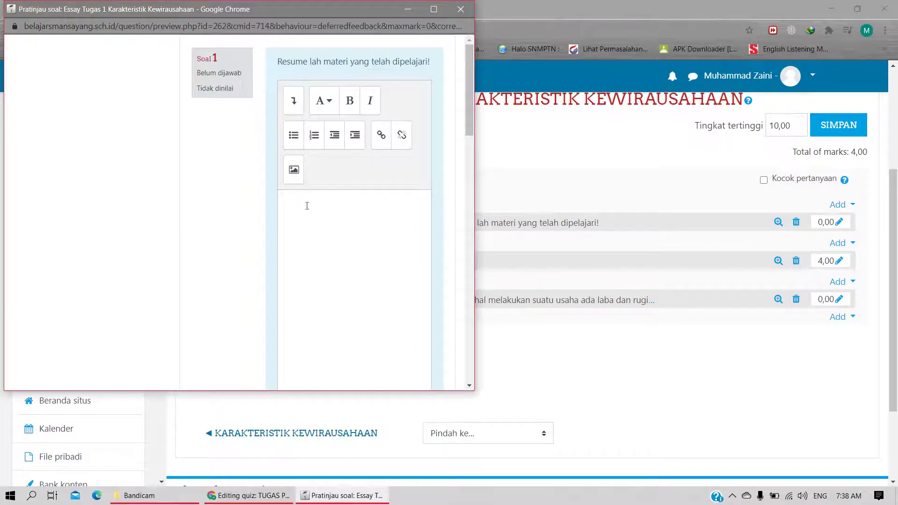
pyautogui.scroll(-5, 308, 211)
pyautogui.scroll(3, 314, 222)
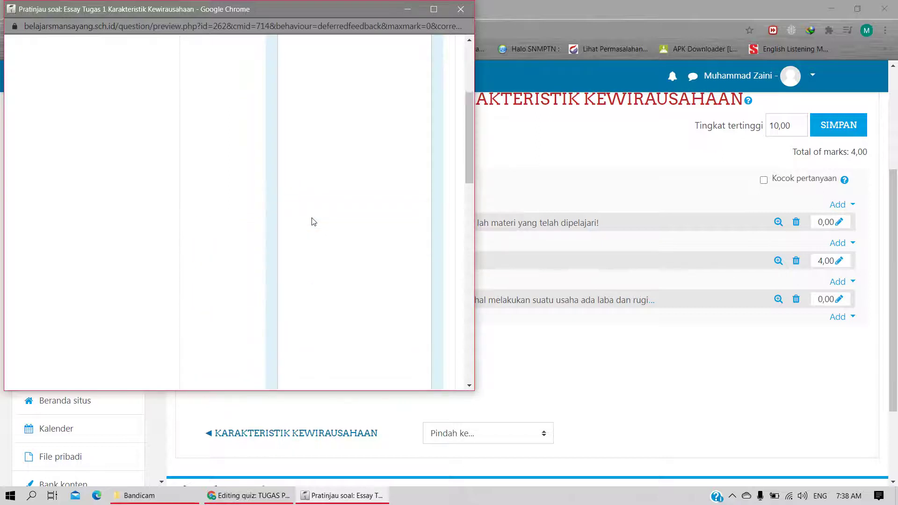
pyautogui.scroll(2, 313, 221)
pyautogui.scroll(-5, 312, 219)
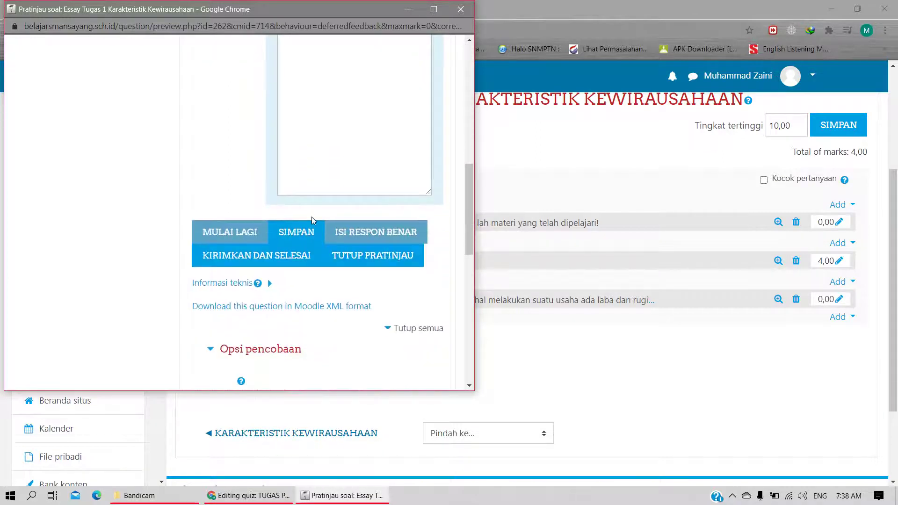
pyautogui.scroll(1, 313, 219)
pyautogui.scroll(3, 313, 218)
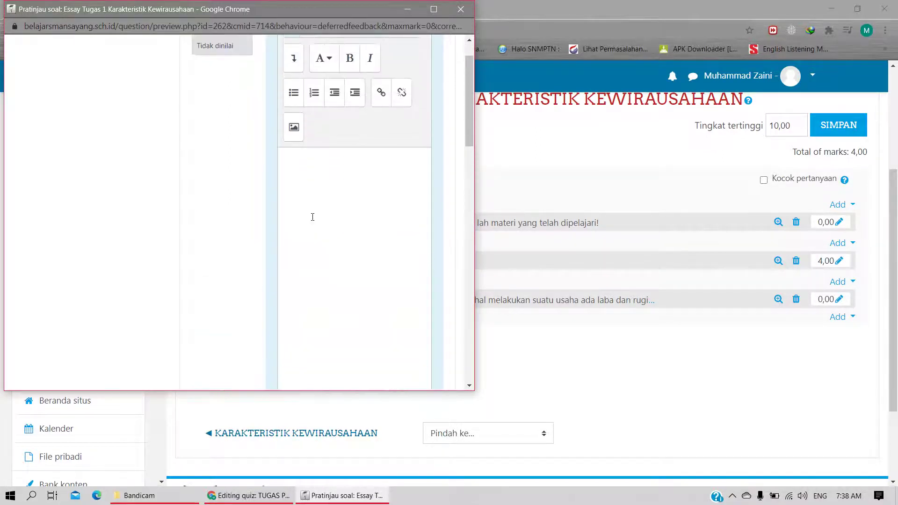
pyautogui.scroll(-4, 310, 217)
# Examine the essay question preview from its text editor and answer box down to the save, submit and close controls
pyautogui.click(296, 234)
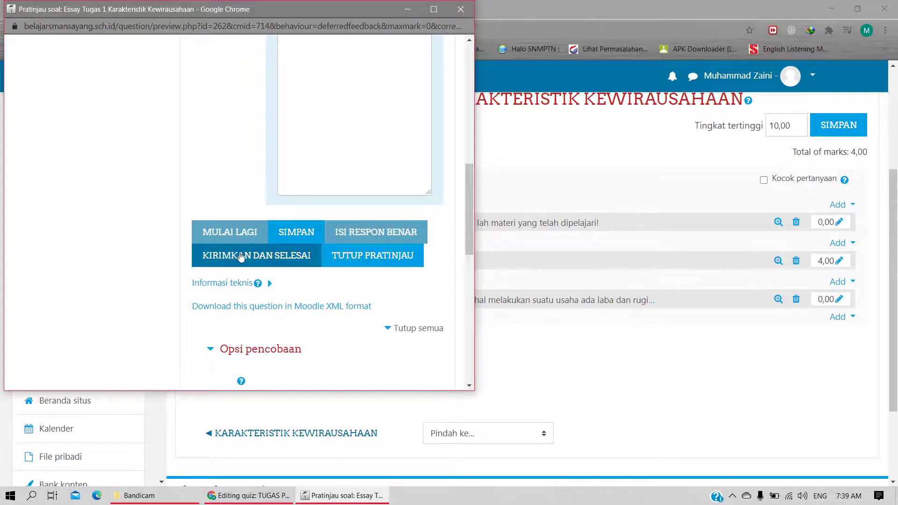
pyautogui.click(297, 232)
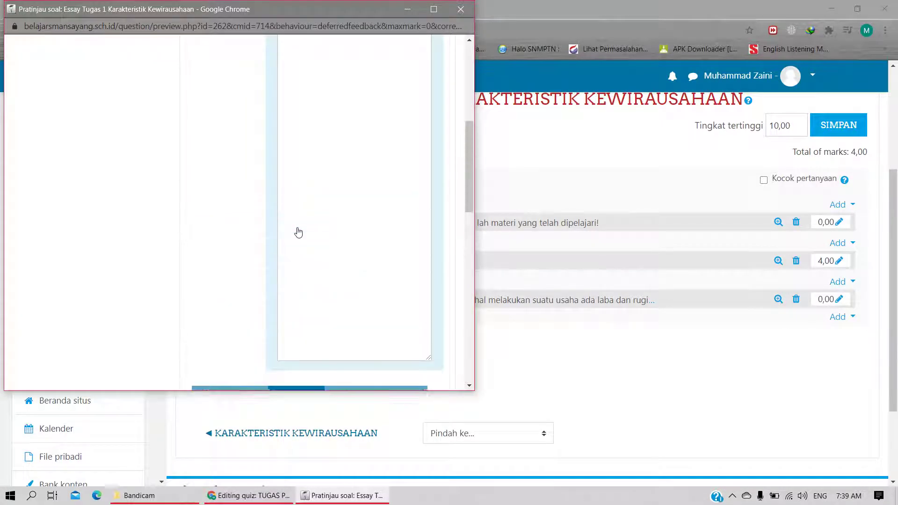
pyautogui.scroll(2, 300, 225)
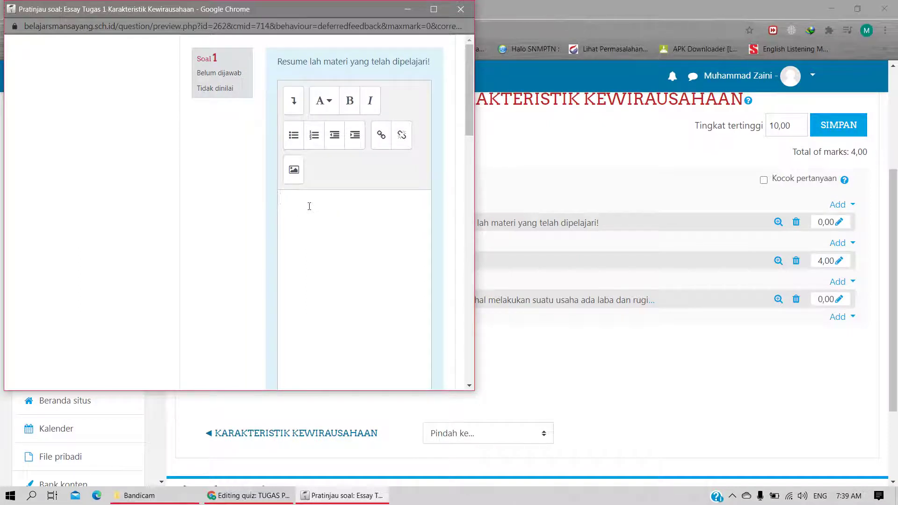
pyautogui.scroll(-2, 310, 206)
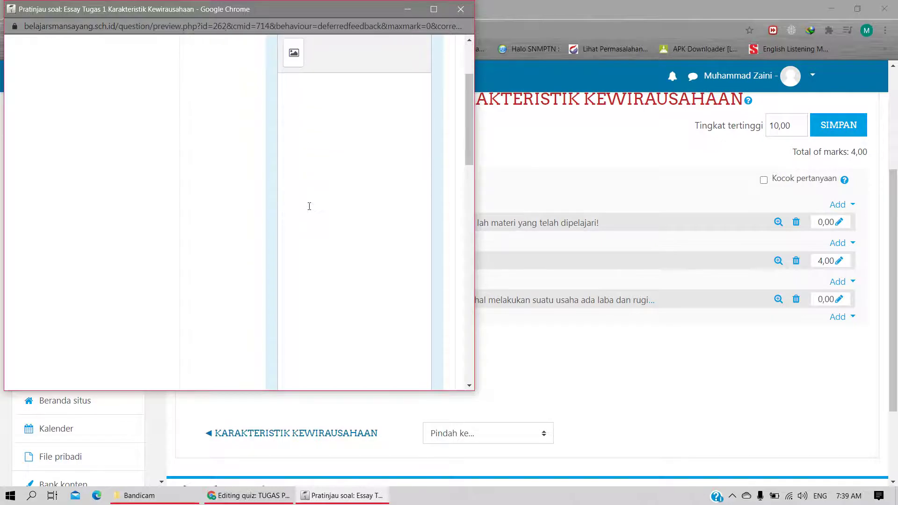
pyautogui.scroll(-5, 307, 139)
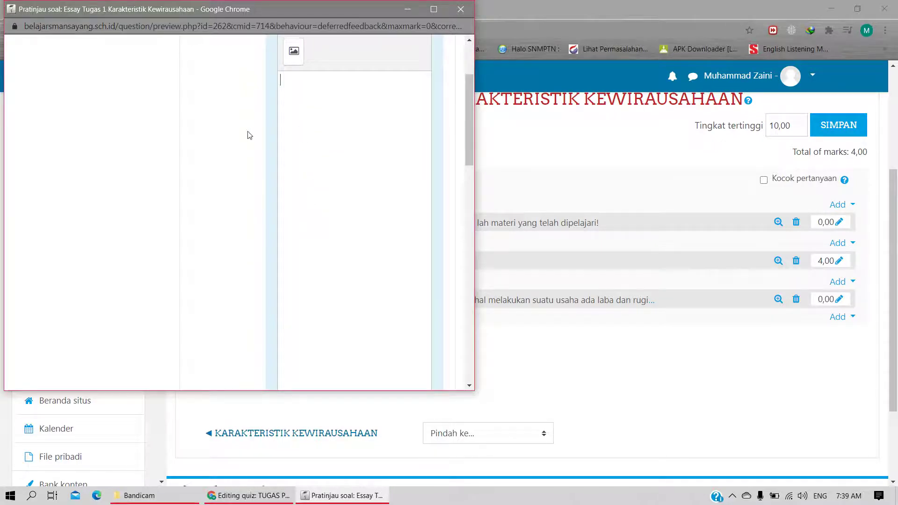
pyautogui.click(301, 237)
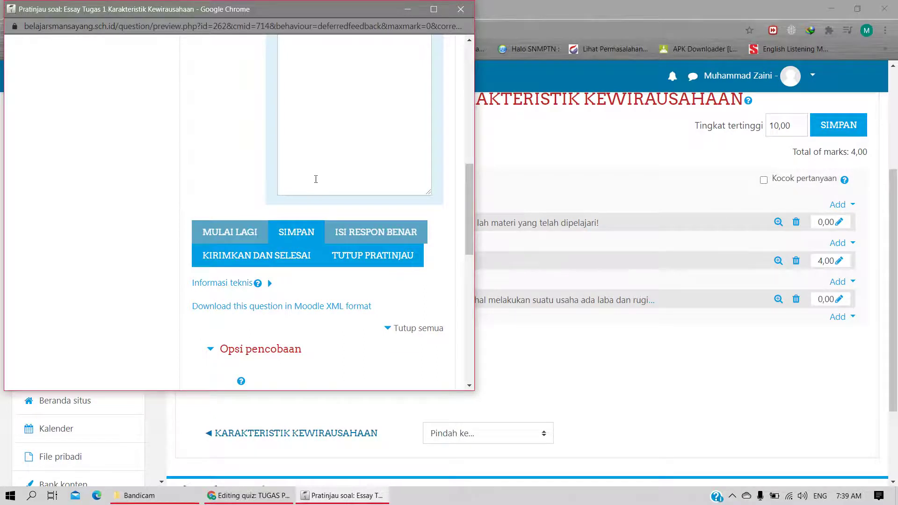
pyautogui.scroll(-7, 309, 178)
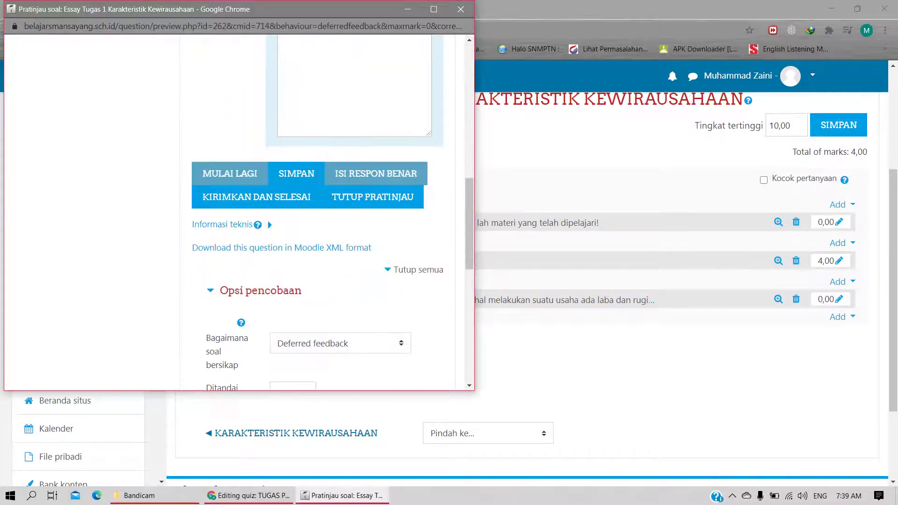
pyautogui.scroll(5, 300, 178)
pyautogui.scroll(4, 308, 184)
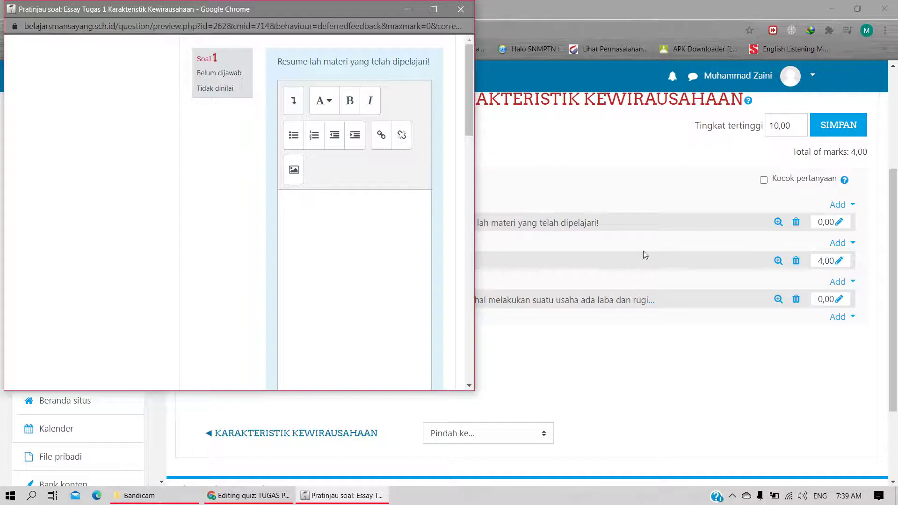
# Look over the attempt and display options below the previewed essay question, and close the preview window
pyautogui.scroll(-6, 350, 229)
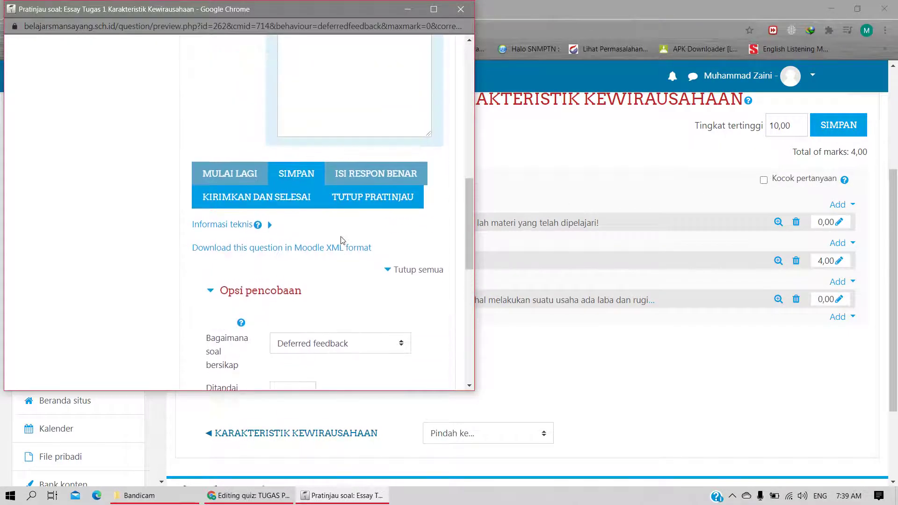
pyautogui.scroll(-5, 357, 224)
pyautogui.scroll(1, 183, 234)
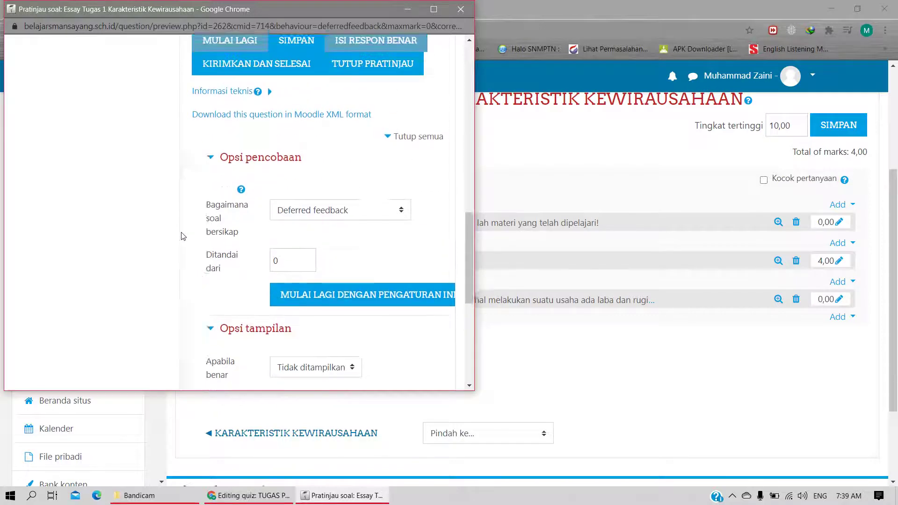
pyautogui.scroll(3, 182, 235)
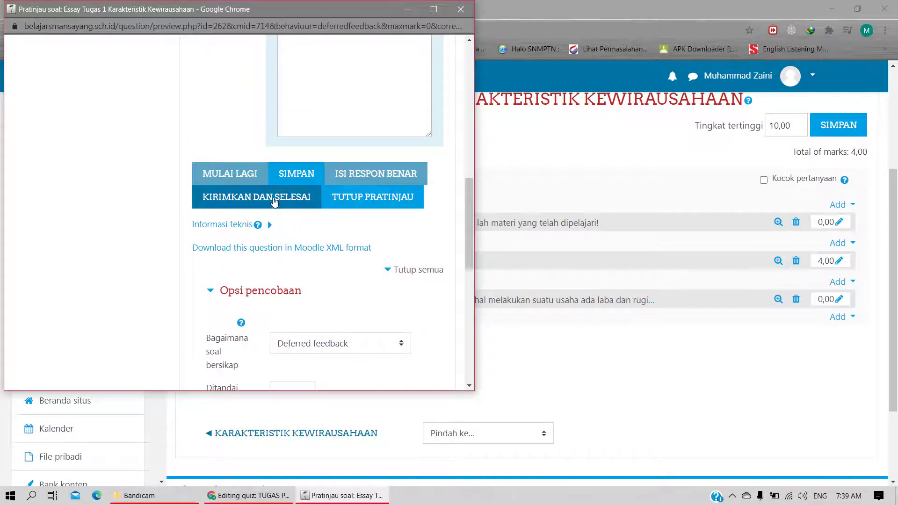
pyautogui.scroll(3, 177, 223)
pyautogui.click(202, 278)
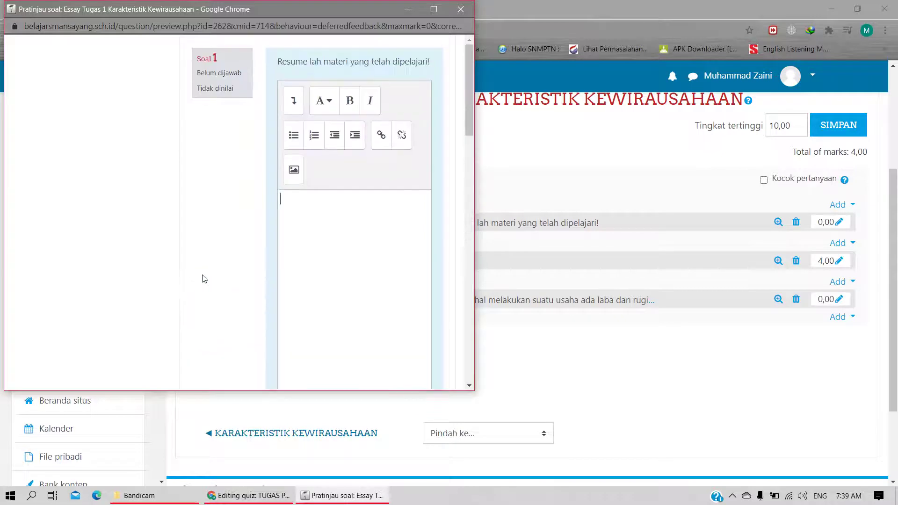
pyautogui.scroll(-7, 272, 150)
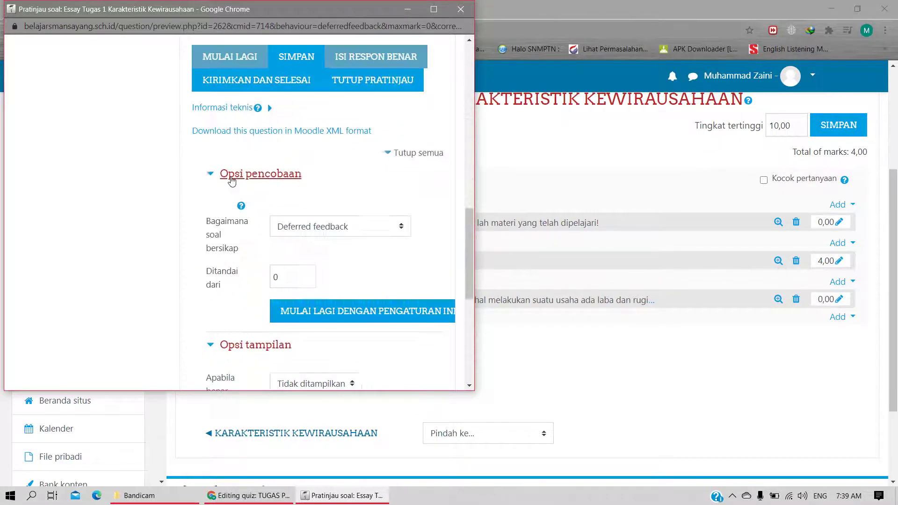
pyautogui.scroll(5, 233, 181)
pyautogui.scroll(2, 232, 181)
pyautogui.scroll(-5, 246, 217)
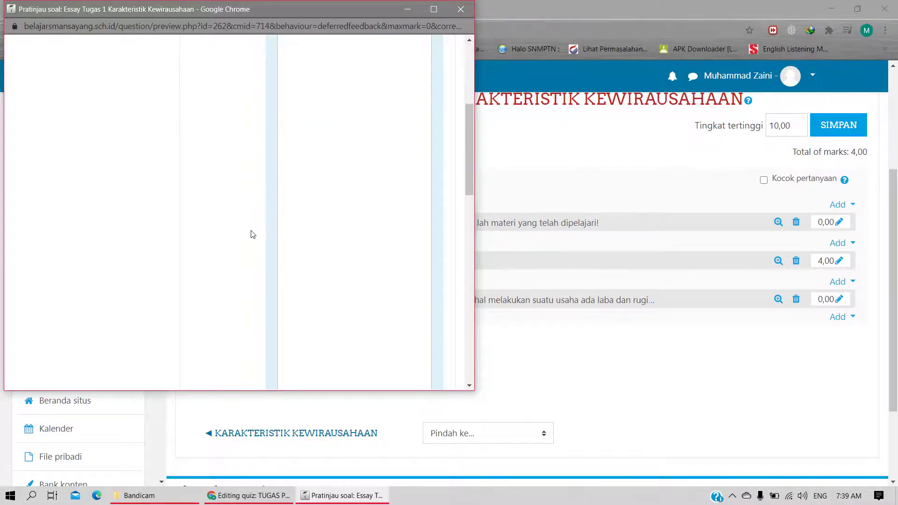
pyautogui.scroll(5, 312, 234)
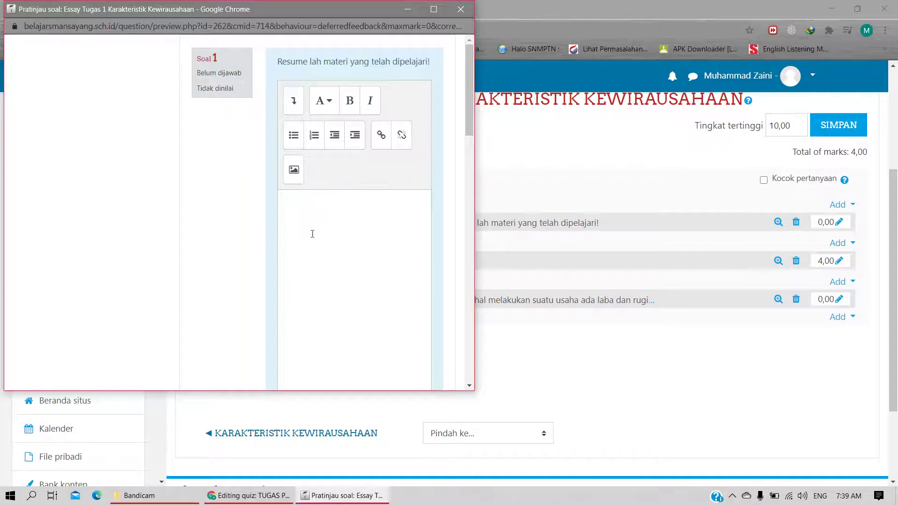
pyautogui.click(462, 9)
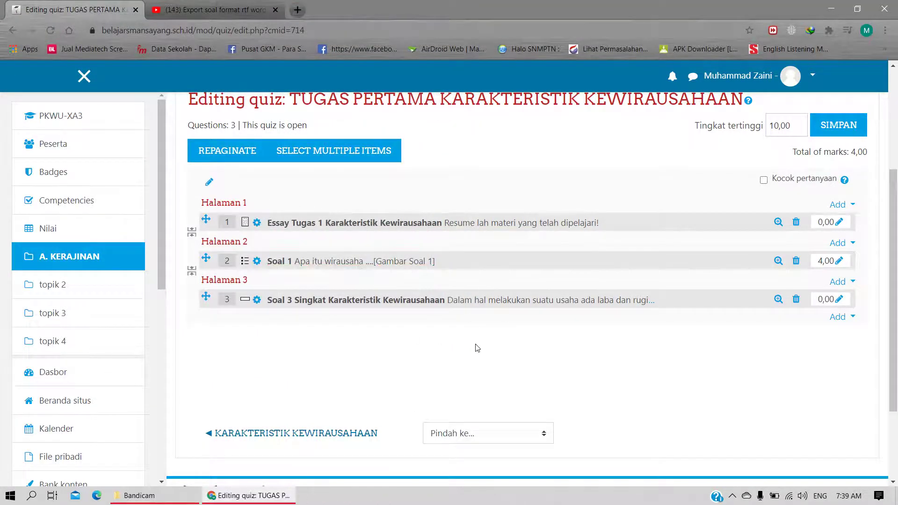
# Go to the TUGAS PERTAMA KARAKTERISTIK KEWIRAUSAHAAN quiz's overview page and request a preview of the whole quiz
pyautogui.scroll(4, 478, 348)
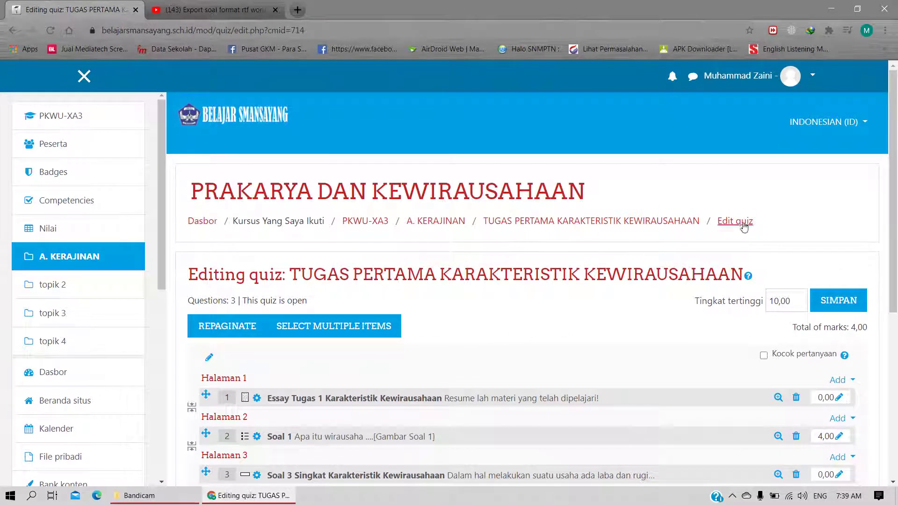
pyautogui.click(670, 224)
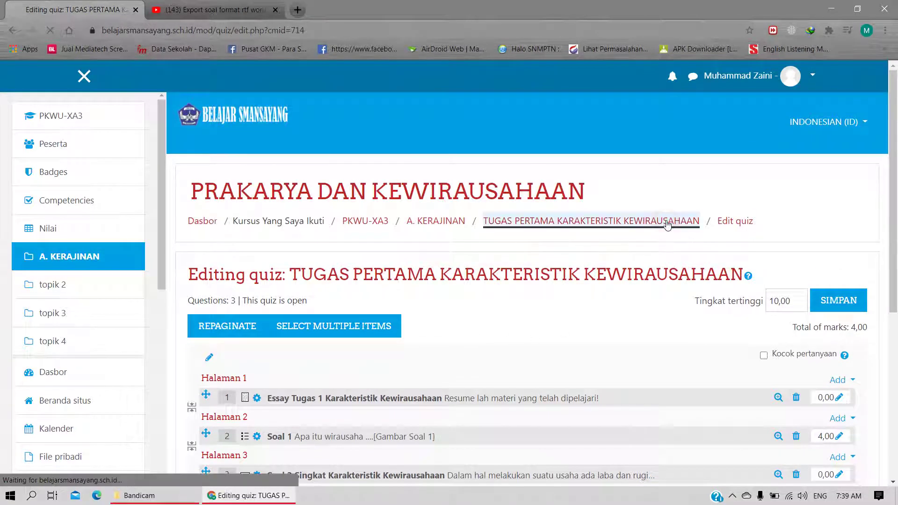
pyautogui.scroll(-4, 696, 320)
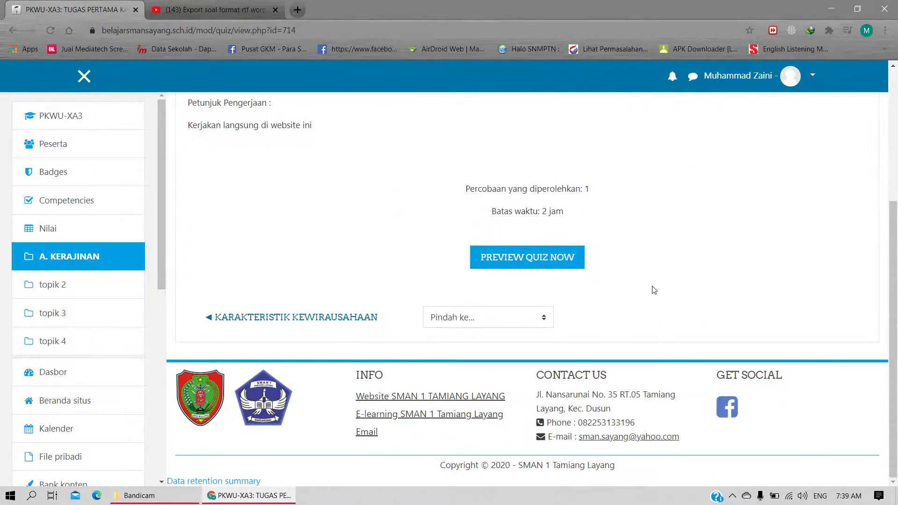
pyautogui.click(520, 261)
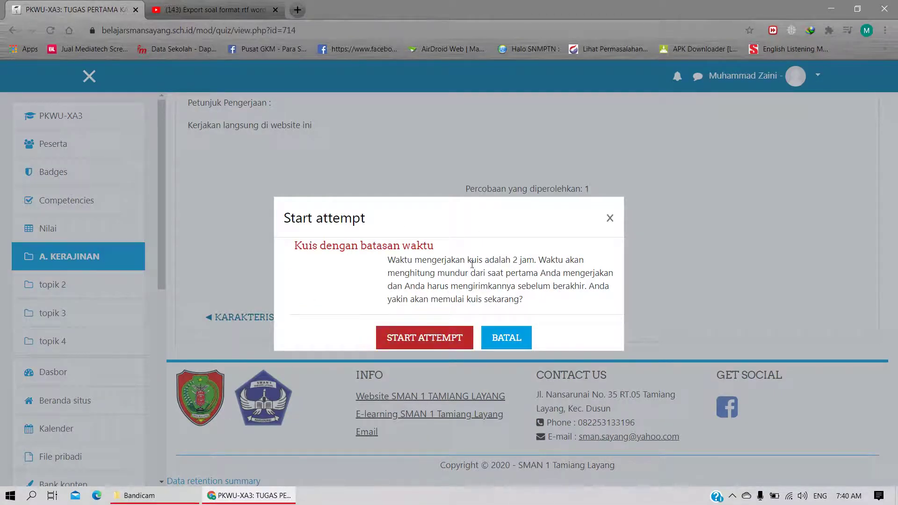
# Read through the time-limit notice in the Start attempt dialog and start the preview attempt
pyautogui.moveTo(460, 260); pyautogui.dragTo(538, 261)
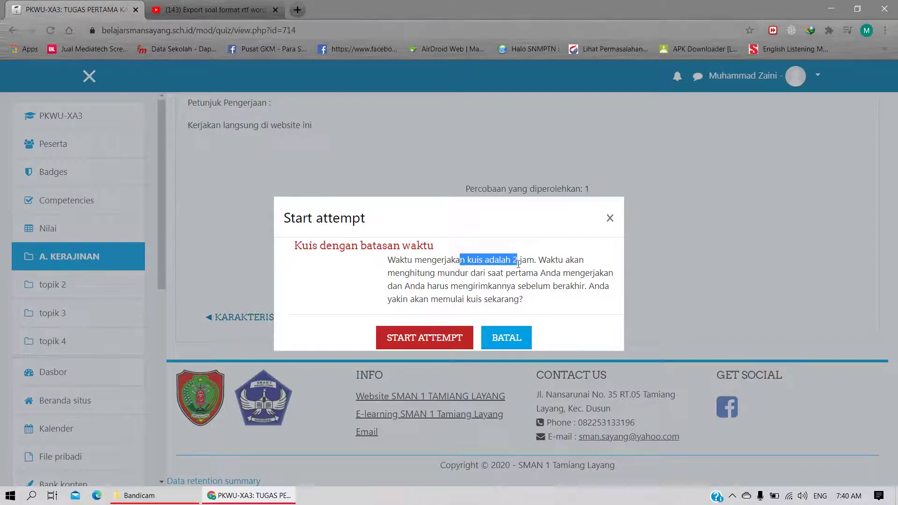
pyautogui.click(428, 267)
pyautogui.moveTo(434, 273); pyautogui.dragTo(559, 290)
pyautogui.click(400, 285)
pyautogui.moveTo(404, 286); pyautogui.dragTo(576, 290)
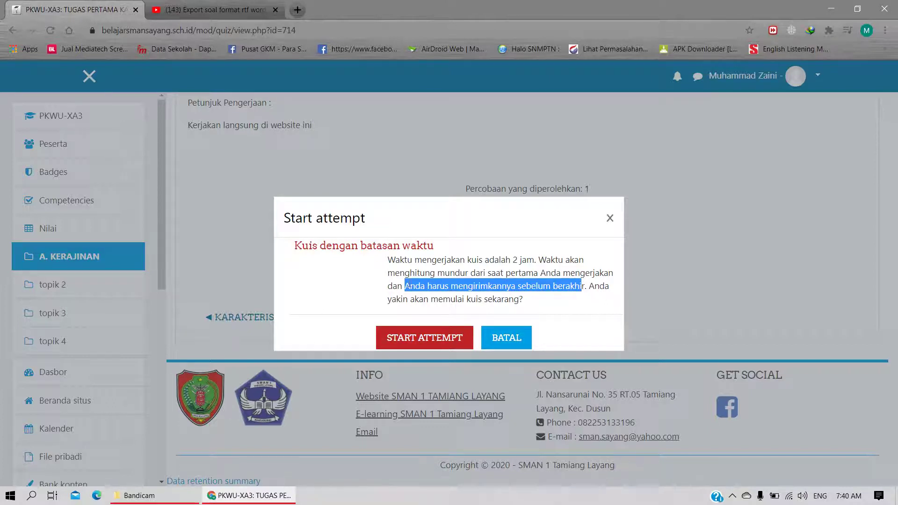
pyautogui.click(408, 284)
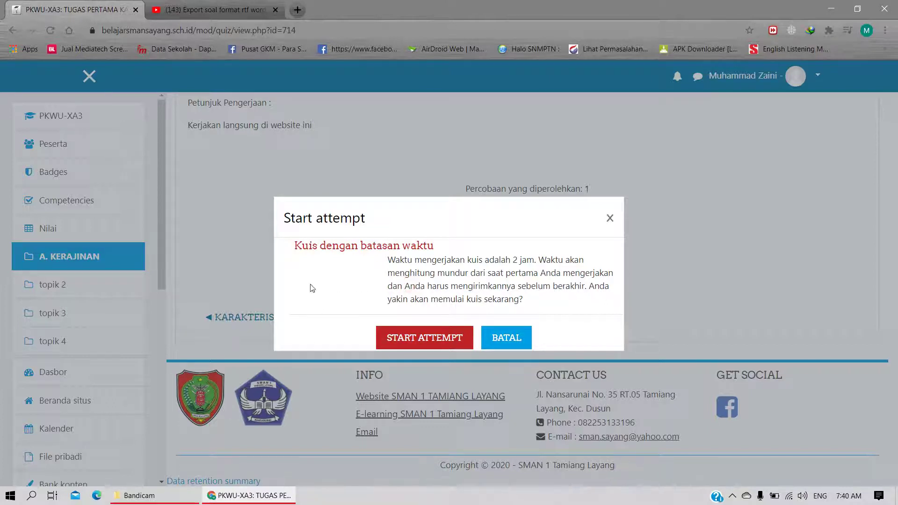
pyautogui.click(428, 343)
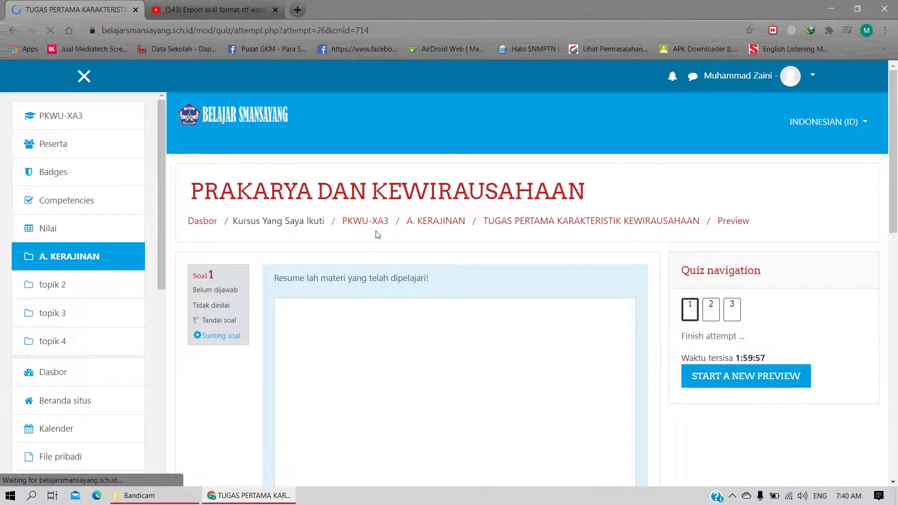
# Examine the essay question on the attempt's first page, including its editor, answer box and quiz navigation
pyautogui.scroll(-10, 301, 243)
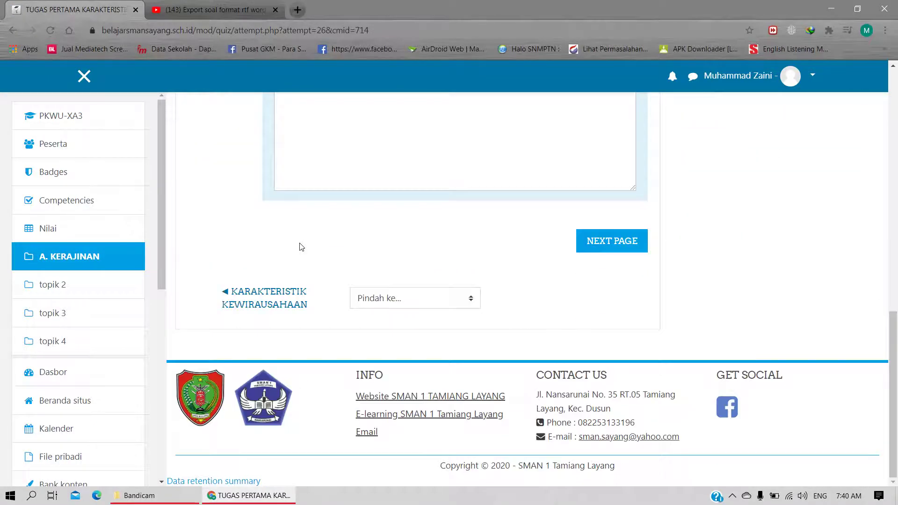
pyautogui.scroll(6, 302, 247)
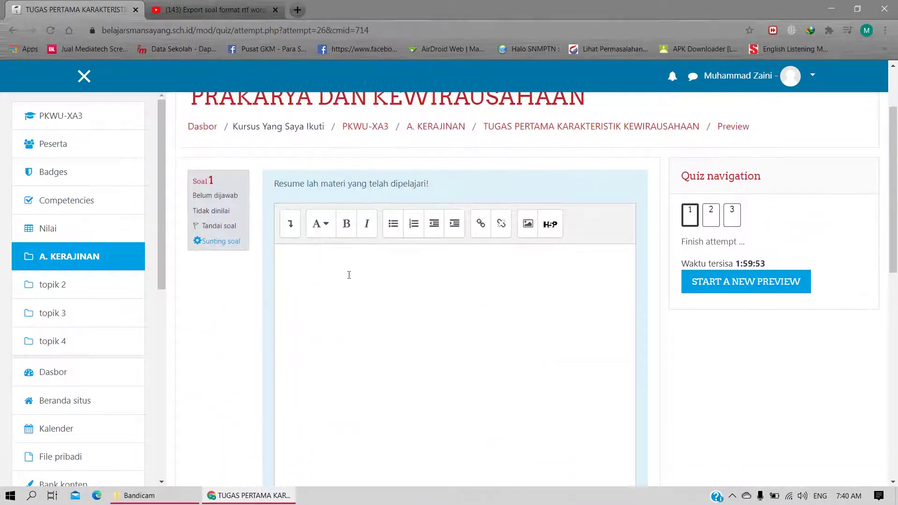
pyautogui.click(349, 275)
pyautogui.scroll(-1, 362, 301)
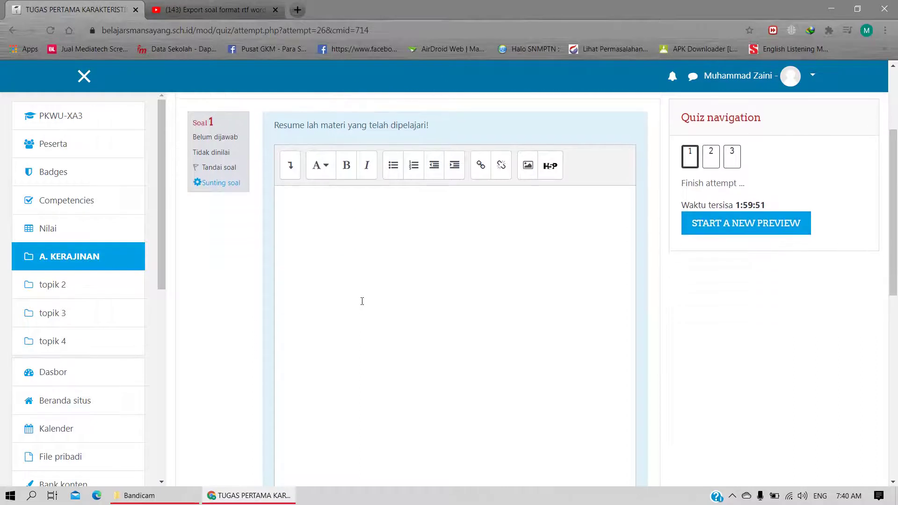
pyautogui.scroll(-4, 362, 302)
pyautogui.scroll(4, 362, 301)
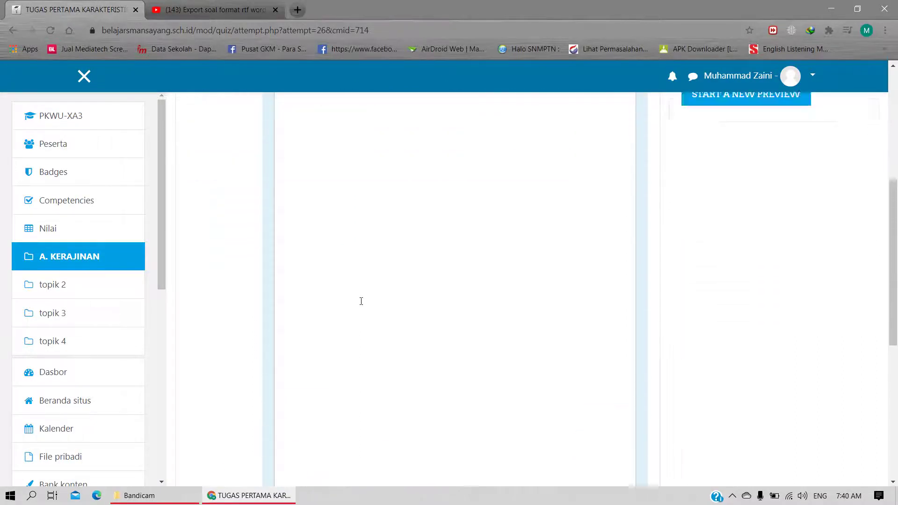
pyautogui.scroll(-4, 742, 264)
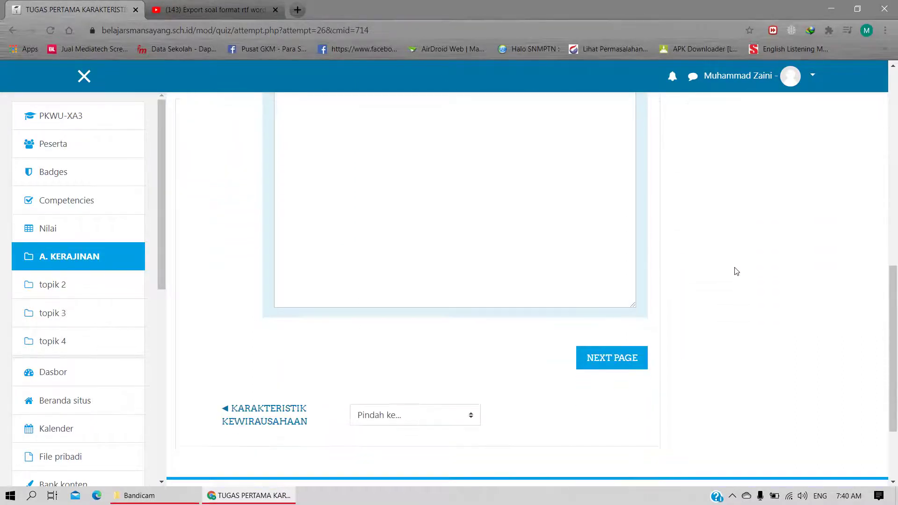
# Advance to question 2 and check its images, answer choices and the attempt's remaining time
pyautogui.click(605, 360)
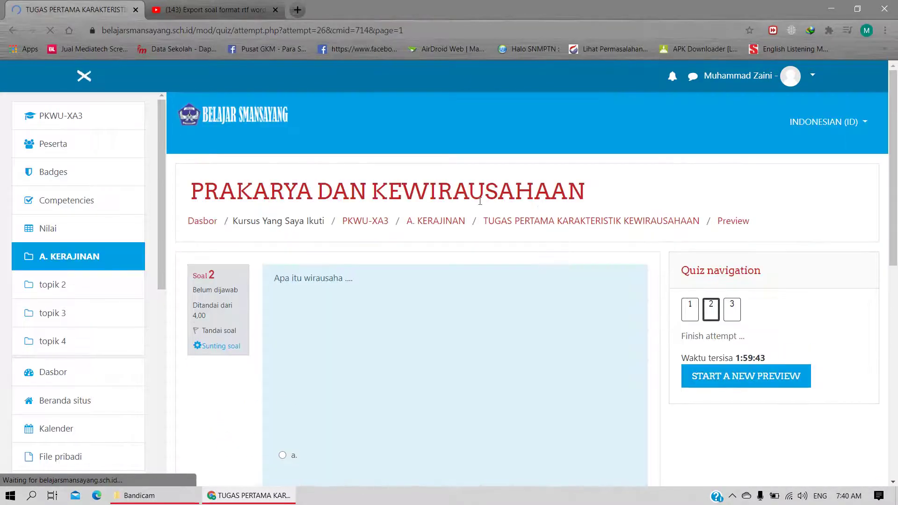
pyautogui.scroll(-5, 374, 335)
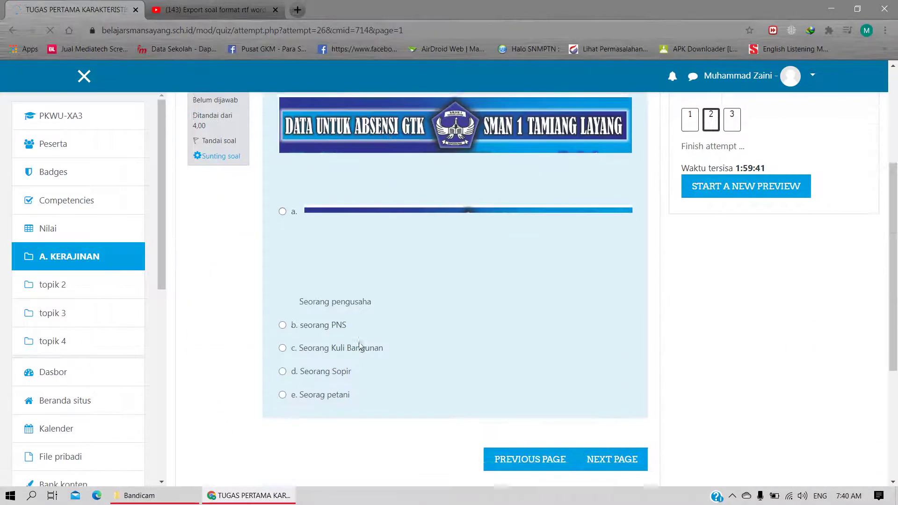
pyautogui.scroll(3, 296, 207)
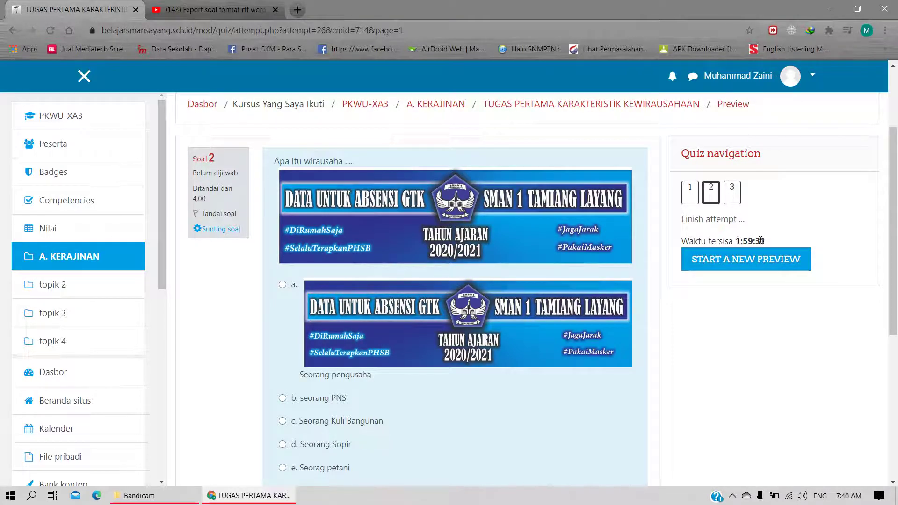
pyautogui.doubleClick(739, 241)
pyautogui.scroll(-6, 254, 220)
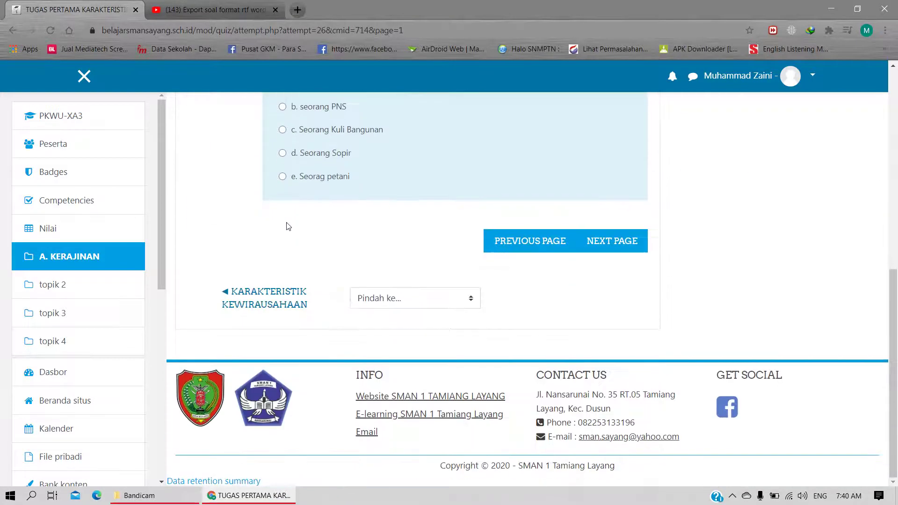
# Advance to short answer question 3 and look over its answer field and the attempt controls
pyautogui.click(626, 242)
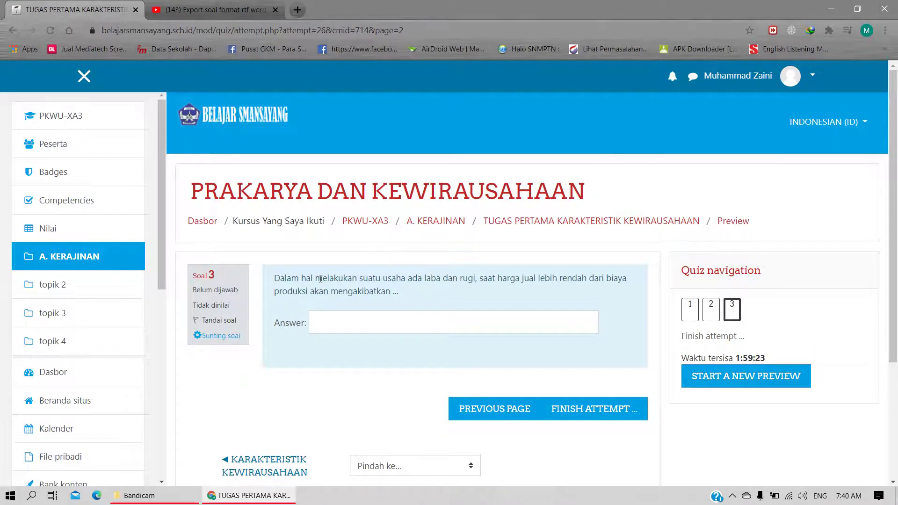
pyautogui.scroll(-3, 195, 346)
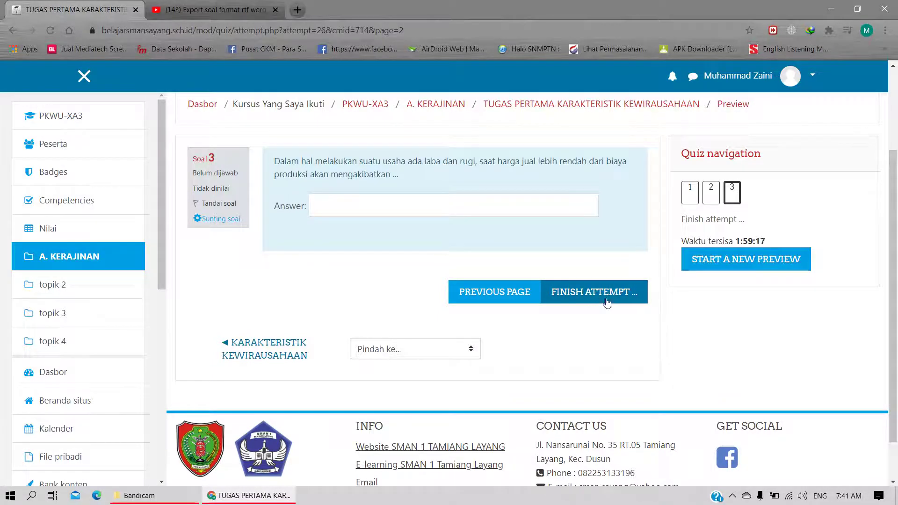
# Finish the attempt from question 3 and check the summary's question statuses, remaining time and submission options
pyautogui.scroll(3, 274, 245)
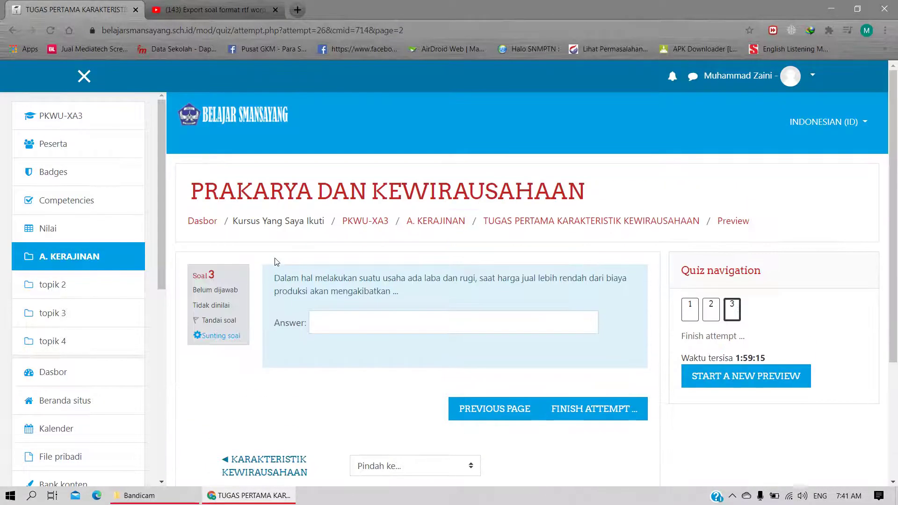
pyautogui.scroll(-2, 295, 311)
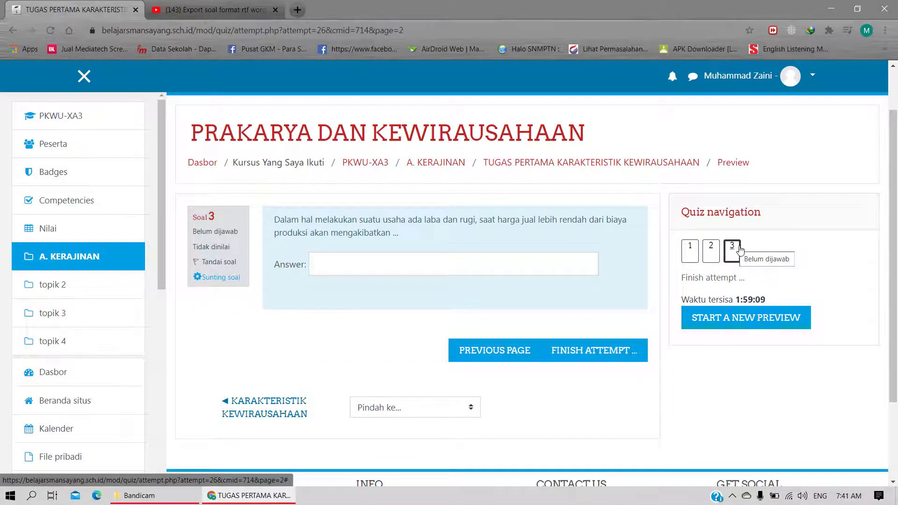
pyautogui.click(601, 353)
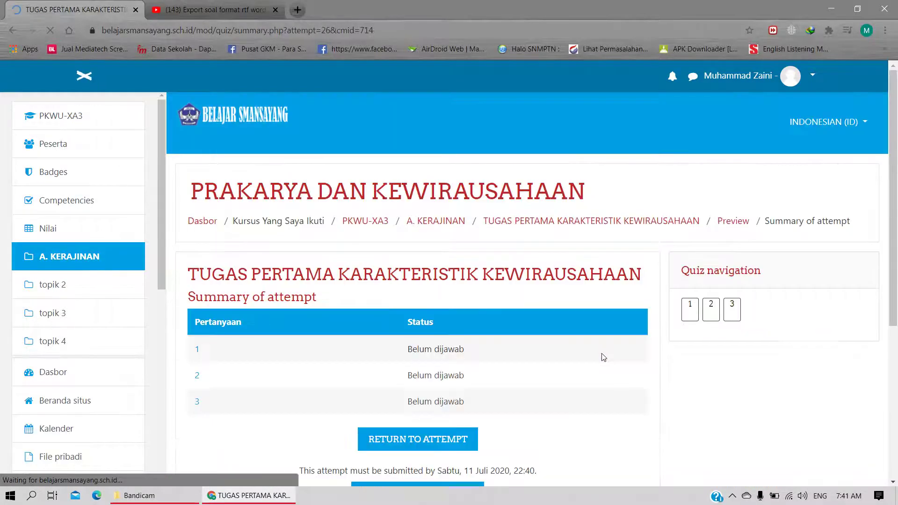
pyautogui.scroll(-1, 555, 323)
pyautogui.scroll(-2, 554, 324)
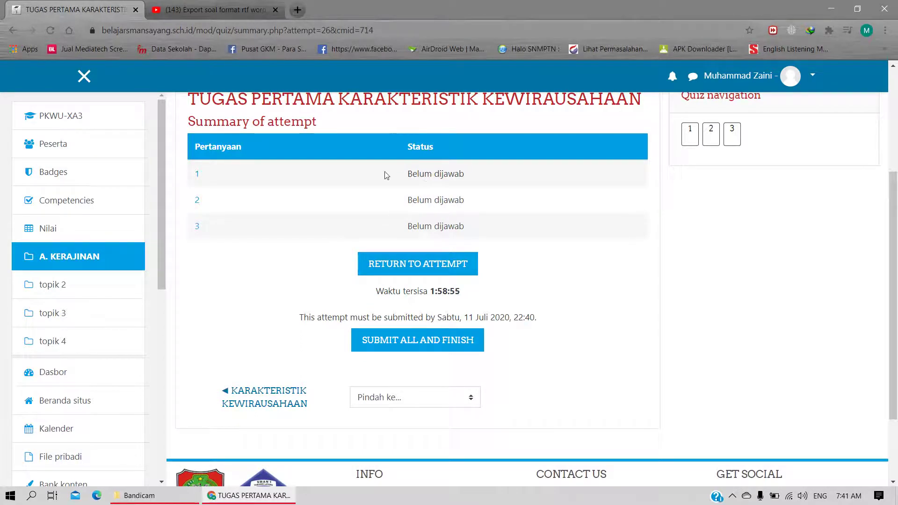
pyautogui.moveTo(385, 175); pyautogui.dragTo(522, 227)
pyautogui.click(522, 227)
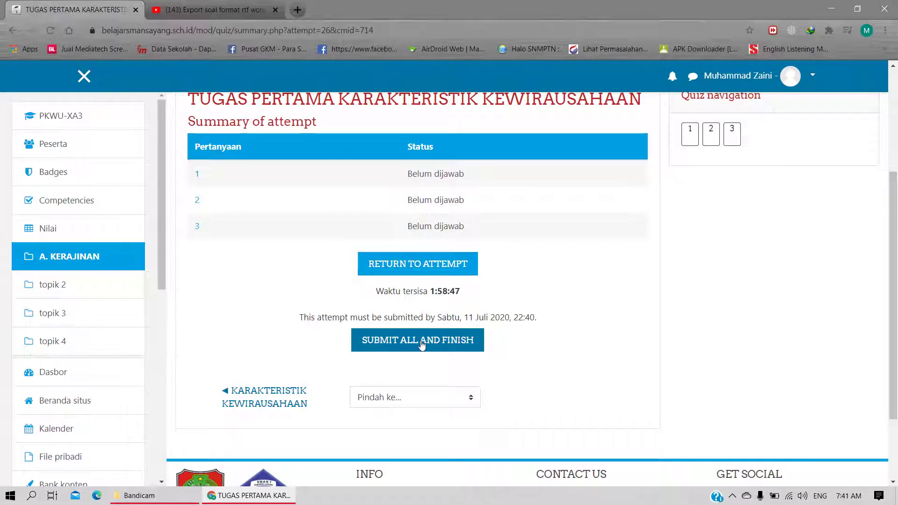
pyautogui.scroll(2, 408, 354)
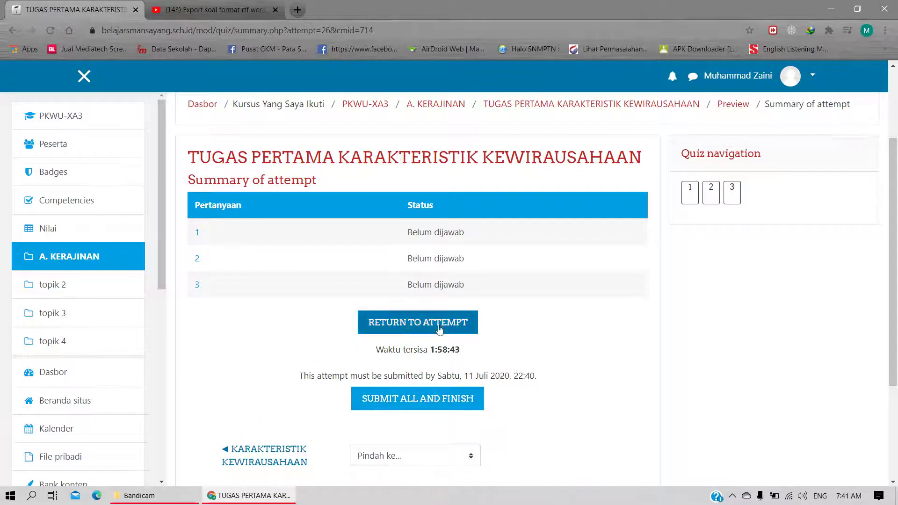
# Return to the attempt, answer short answer question 3 with "rugi" and choose option a, "Seorang pengusaha", for question 2
pyautogui.click(408, 328)
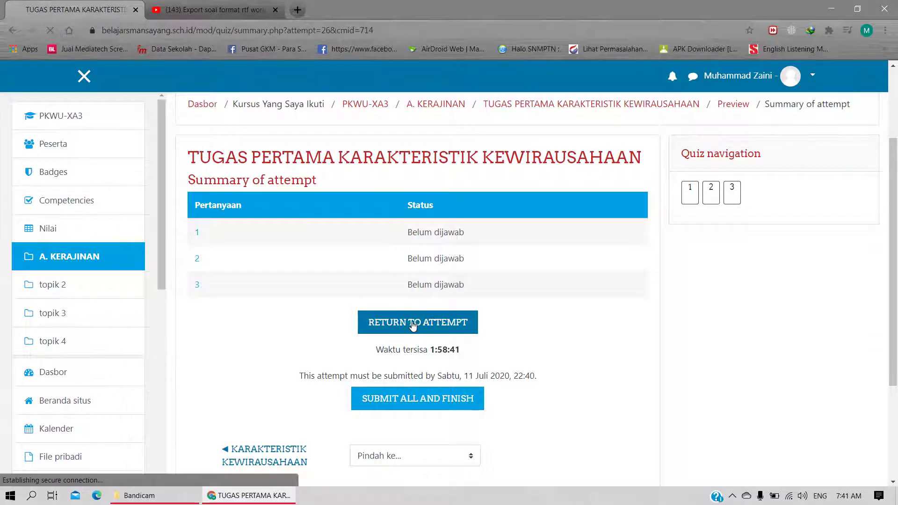
pyautogui.click(371, 317)
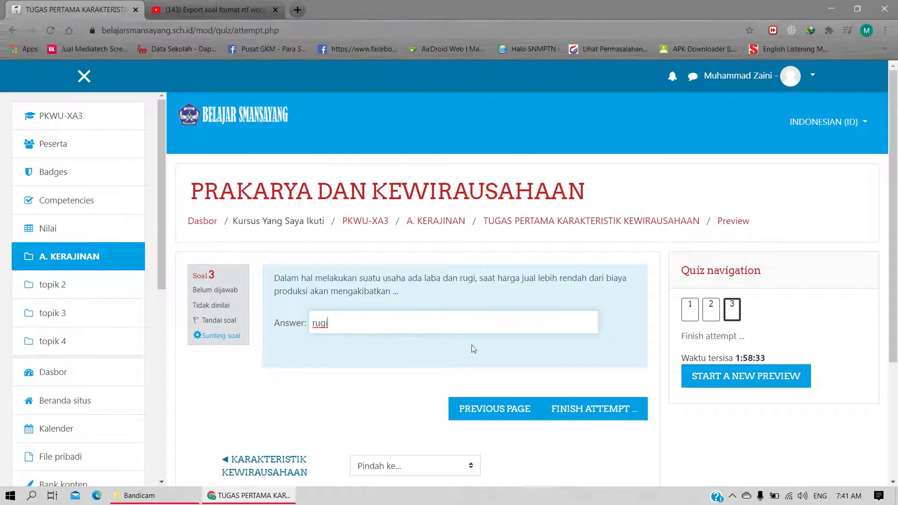
pyautogui.click(710, 305)
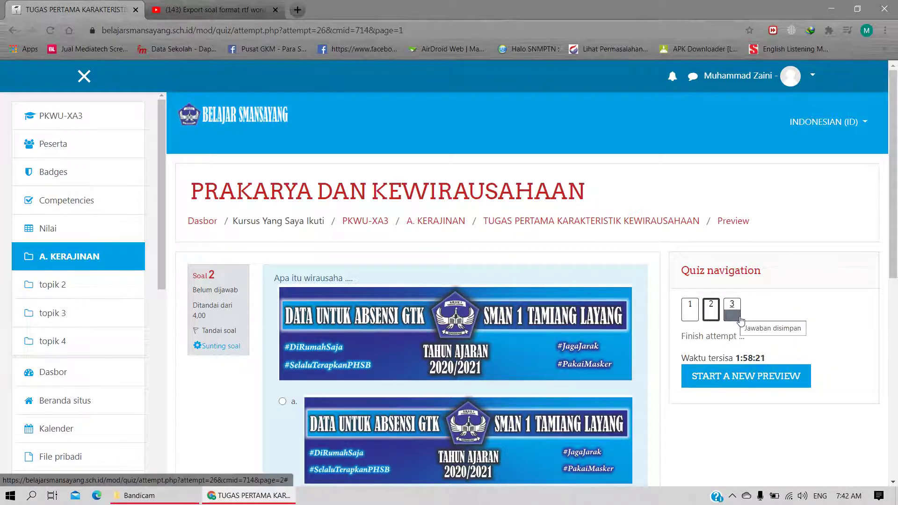
pyautogui.scroll(-5, 612, 318)
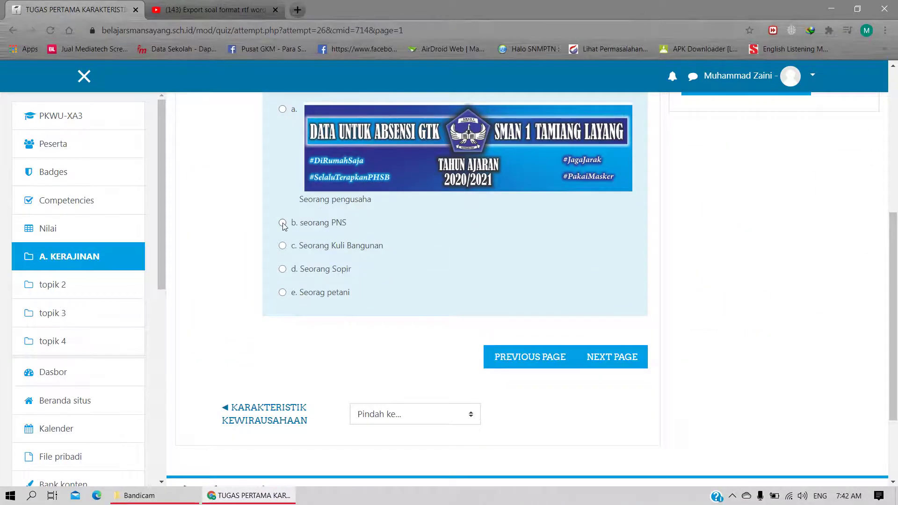
pyautogui.click(283, 109)
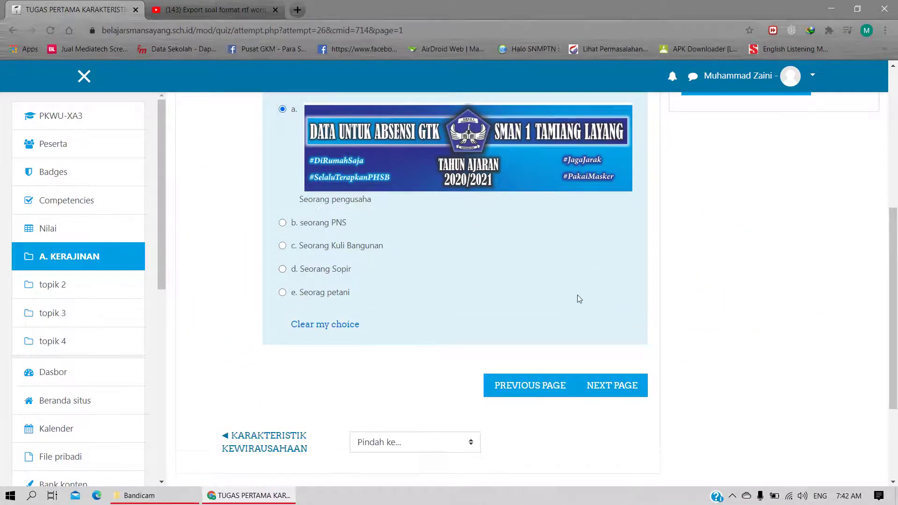
pyautogui.scroll(5, 577, 294)
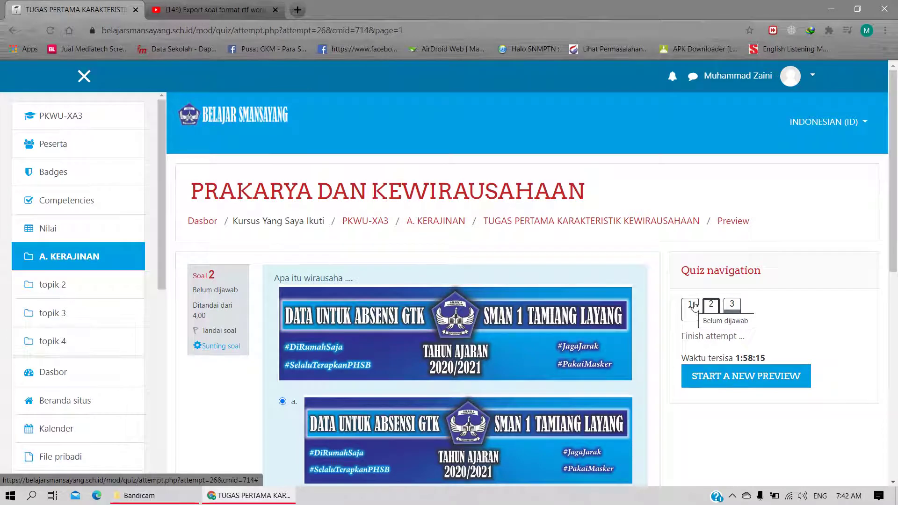
# Go to essay question 1 and enter "sadasdasdasdd" as its answer
pyautogui.click(692, 307)
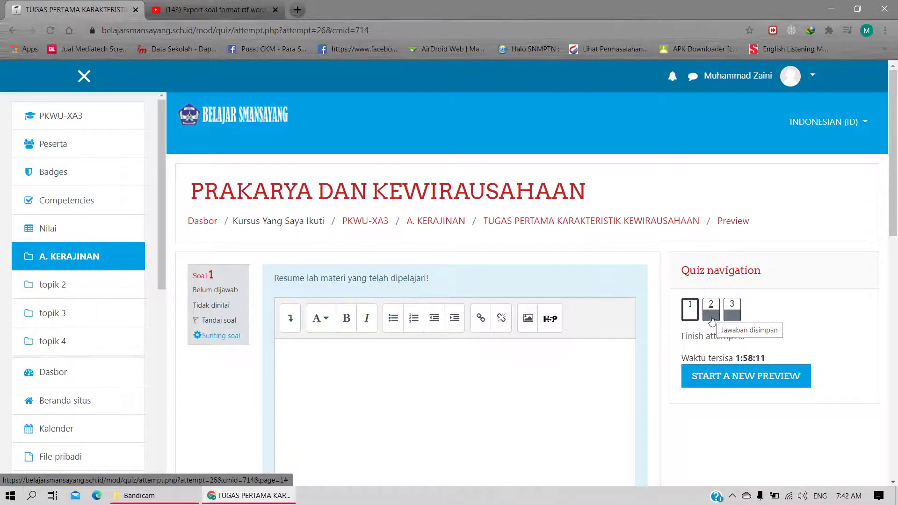
pyautogui.click(348, 362)
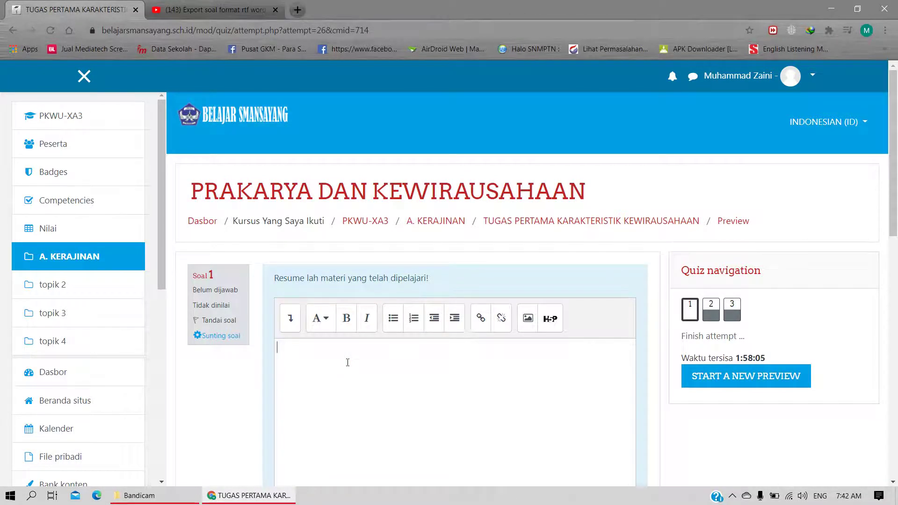
pyautogui.write('sadasdasdasdd')
pyautogui.scroll(-2, 551, 378)
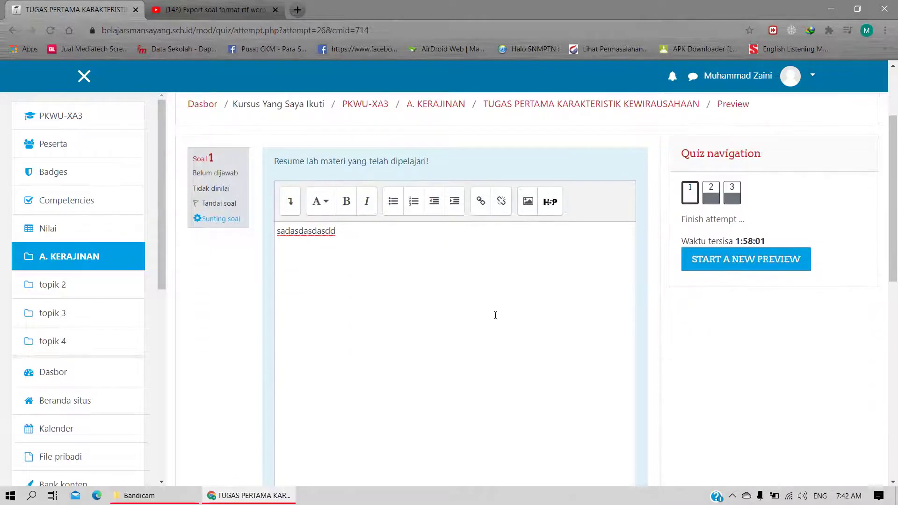
pyautogui.scroll(-1, 496, 314)
pyautogui.scroll(1, 495, 315)
pyautogui.scroll(-5, 554, 328)
pyautogui.scroll(6, 552, 328)
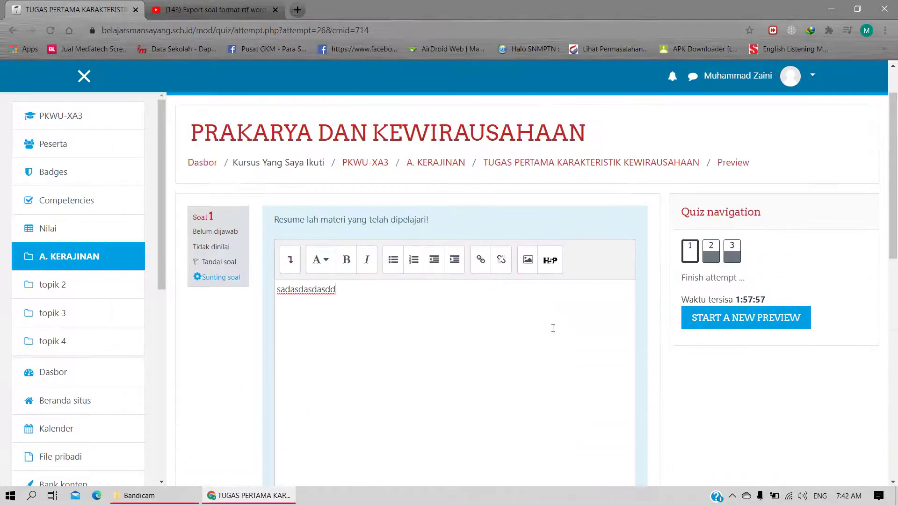
pyautogui.scroll(-7, 553, 330)
pyautogui.scroll(5, 603, 308)
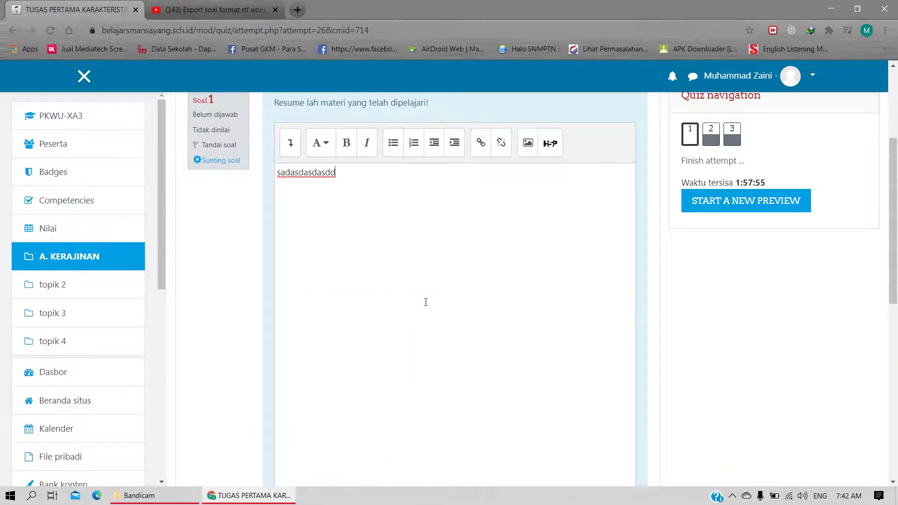
# Go to question 3, finish the attempt and check the answer status of all questions in the summary
pyautogui.click(735, 133)
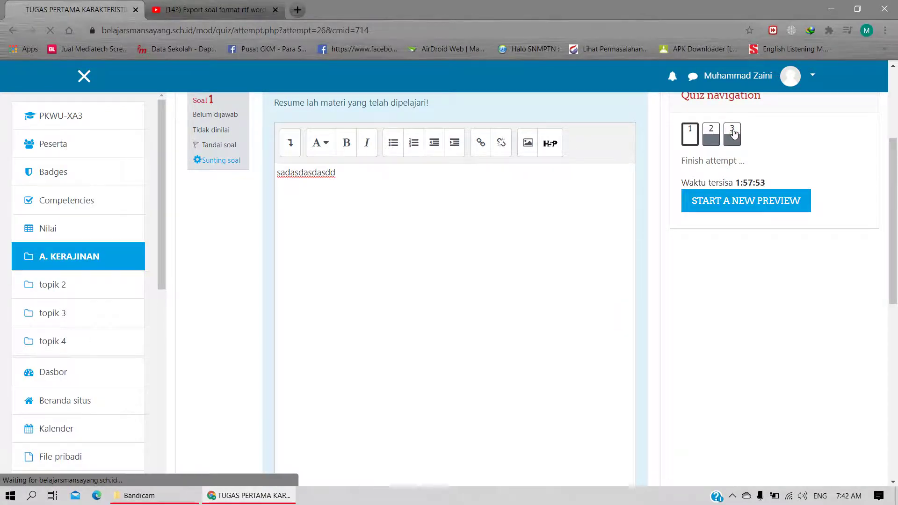
pyautogui.scroll(-3, 605, 306)
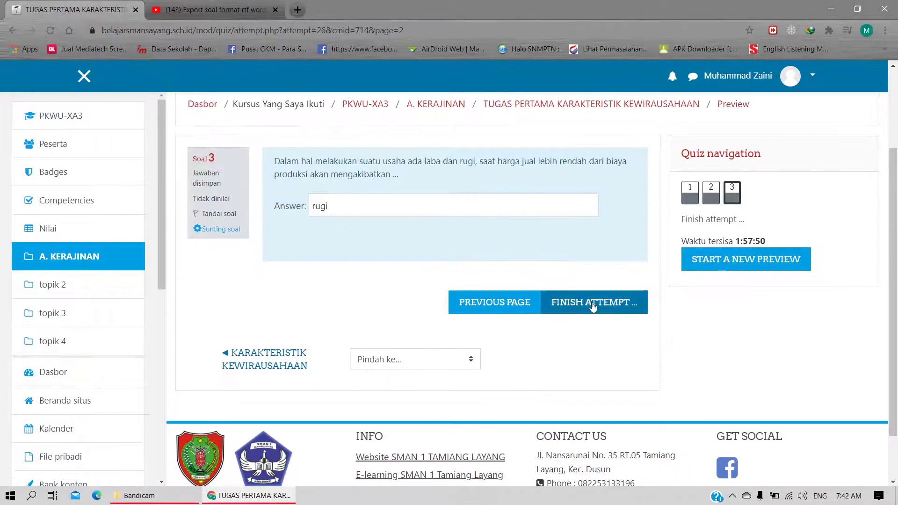
pyautogui.click(592, 304)
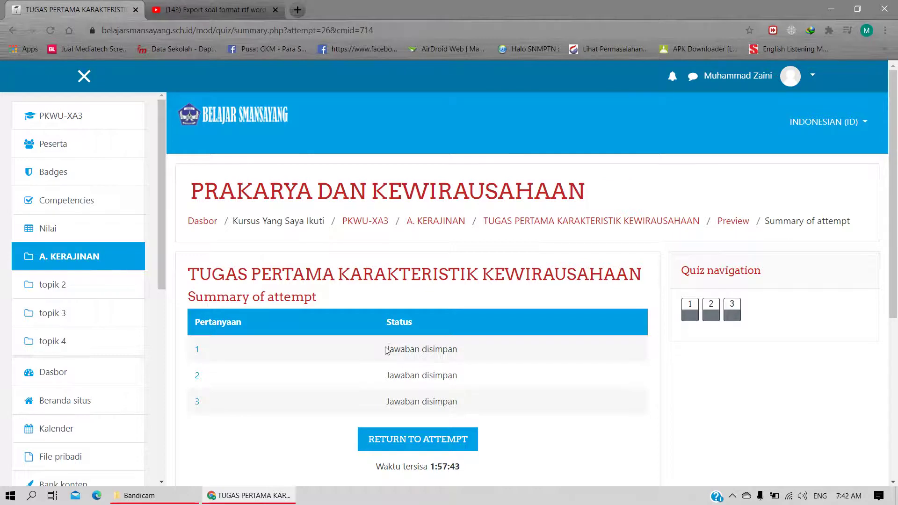
pyautogui.moveTo(385, 350); pyautogui.dragTo(461, 401)
pyautogui.scroll(-1, 556, 432)
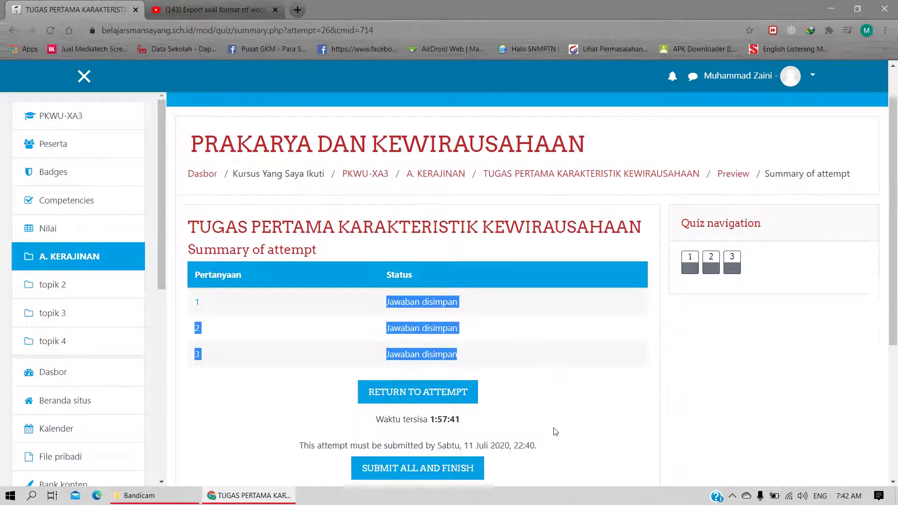
pyautogui.scroll(-4, 556, 431)
pyautogui.click(584, 243)
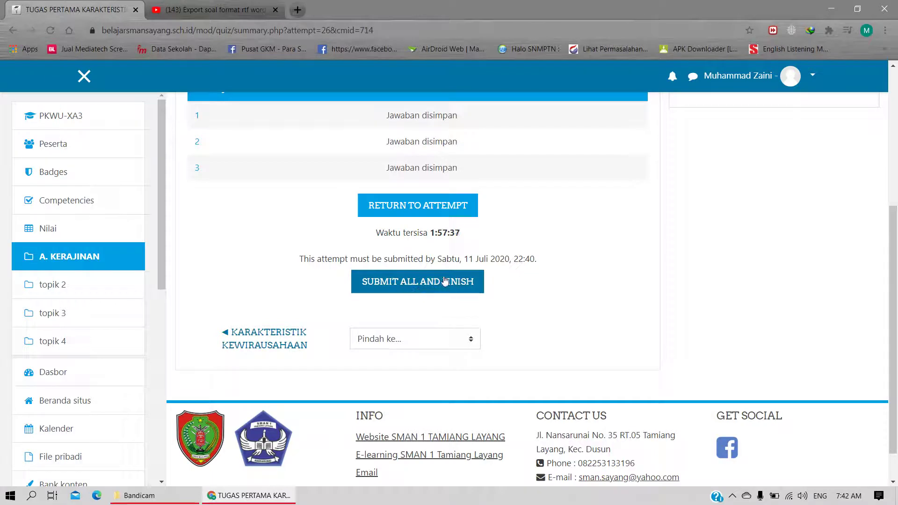
# Submit all answers of the preview attempt and confirm the final submission
pyautogui.click(445, 281)
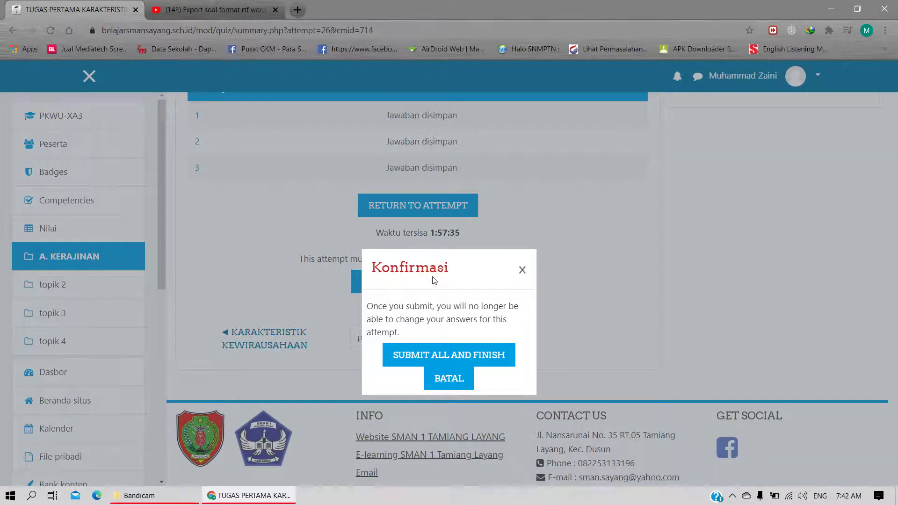
pyautogui.click(522, 270)
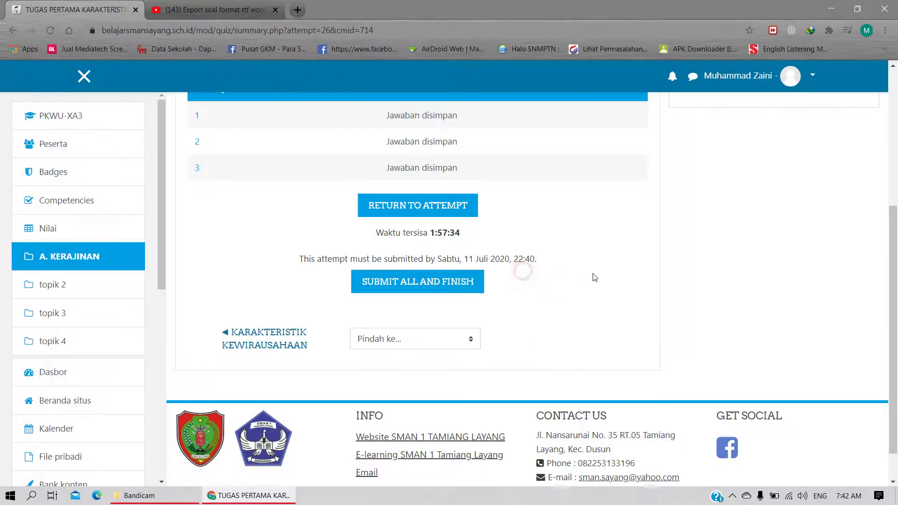
pyautogui.click(433, 283)
pyautogui.click(469, 356)
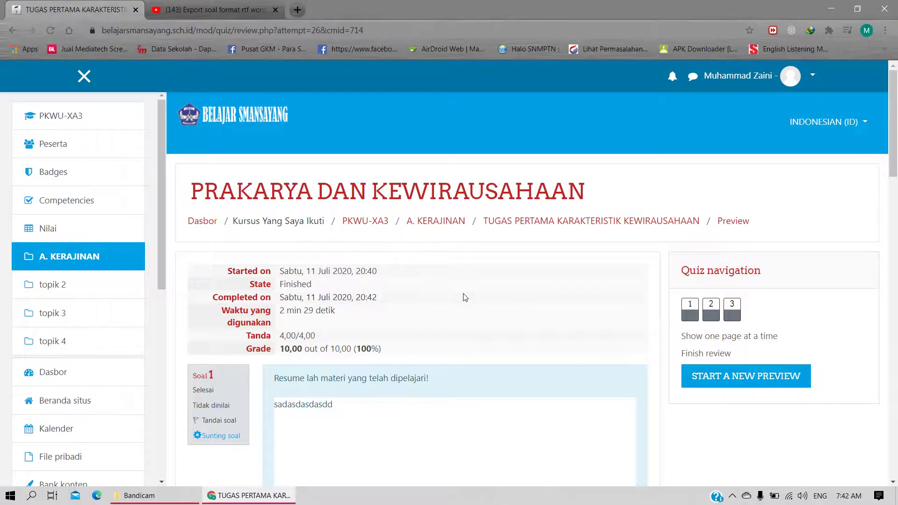
# Examine the attempt review, including the marks, the grade and the submitted answers to all three questions
pyautogui.scroll(-20, 466, 297)
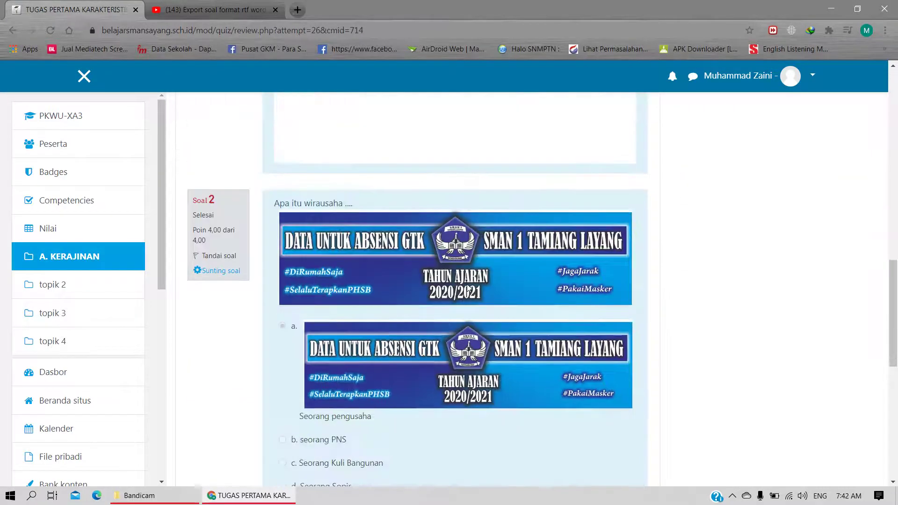
pyautogui.scroll(20, 469, 288)
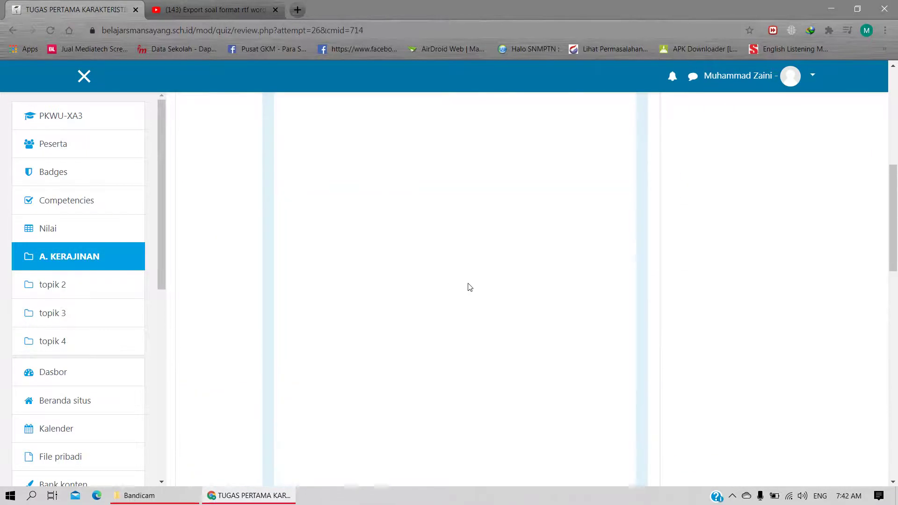
pyautogui.scroll(-20, 470, 287)
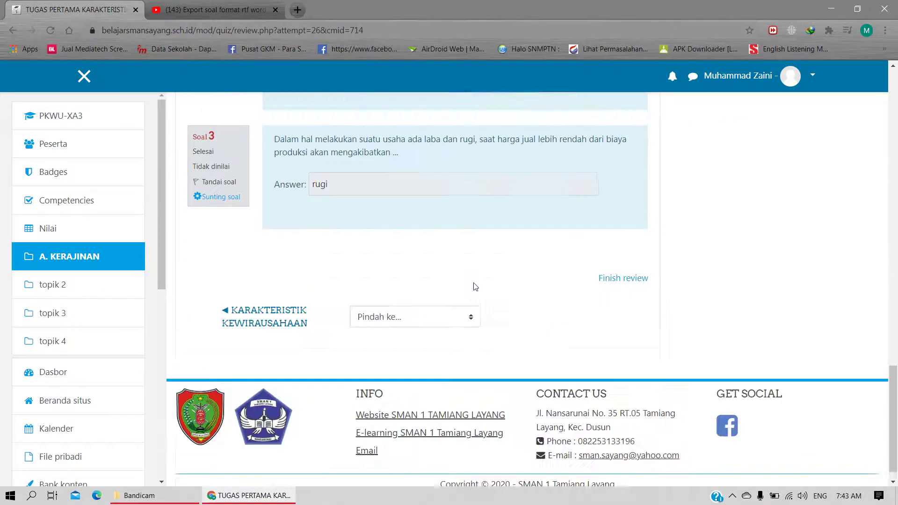
pyautogui.scroll(20, 475, 287)
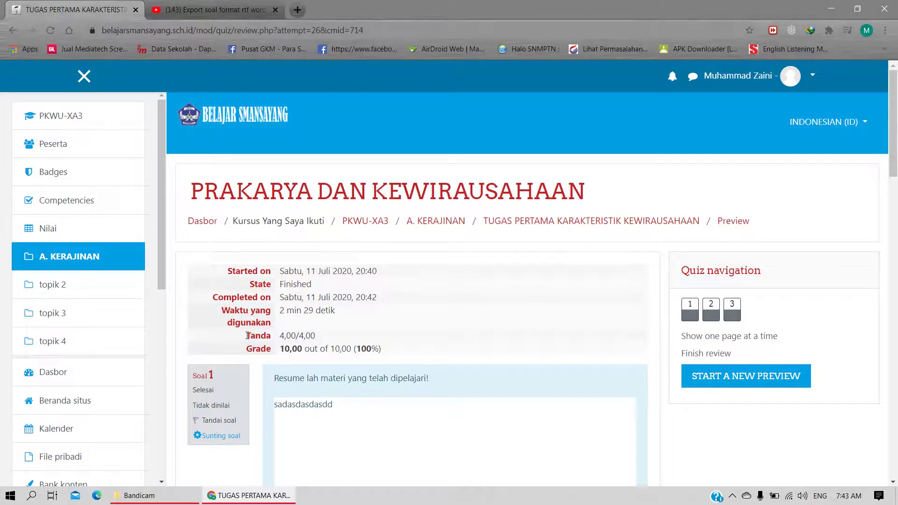
pyautogui.doubleClick(248, 335)
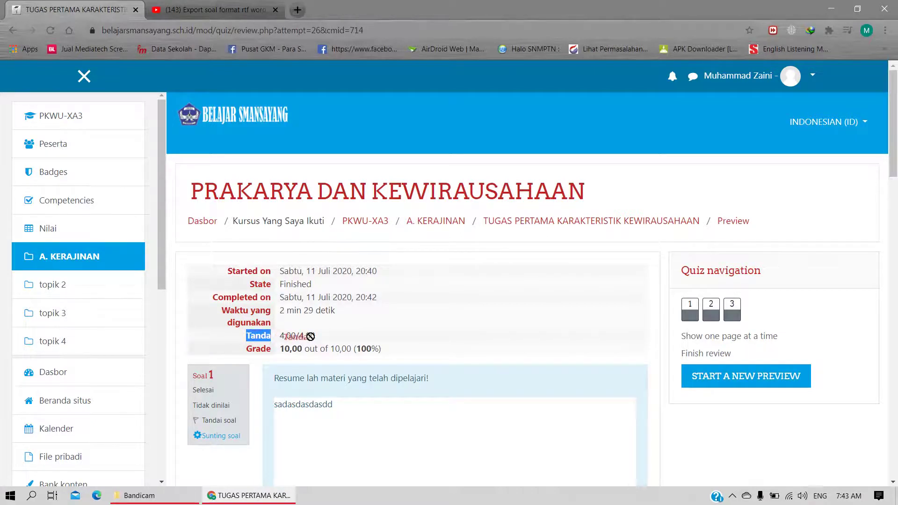
pyautogui.click(282, 334)
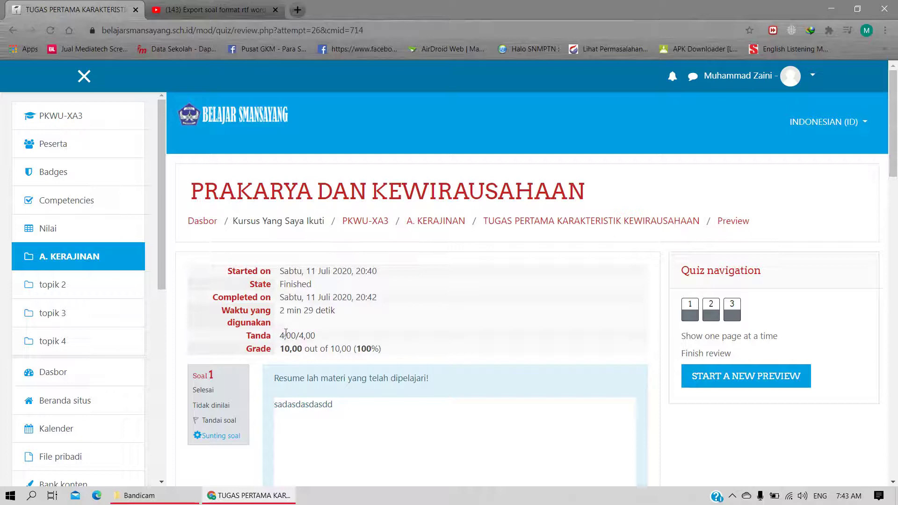
pyautogui.moveTo(286, 333); pyautogui.dragTo(280, 335)
pyautogui.click(322, 336)
pyautogui.scroll(-10, 291, 335)
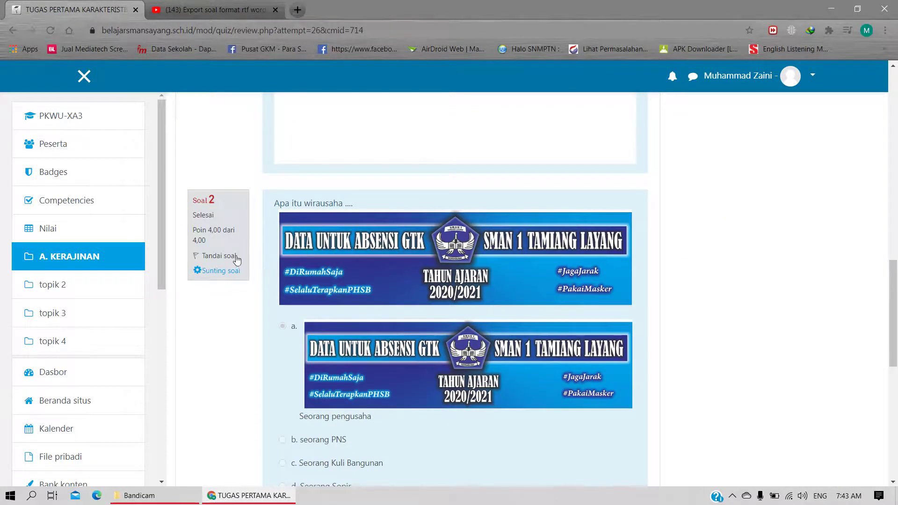
pyautogui.scroll(-5, 338, 426)
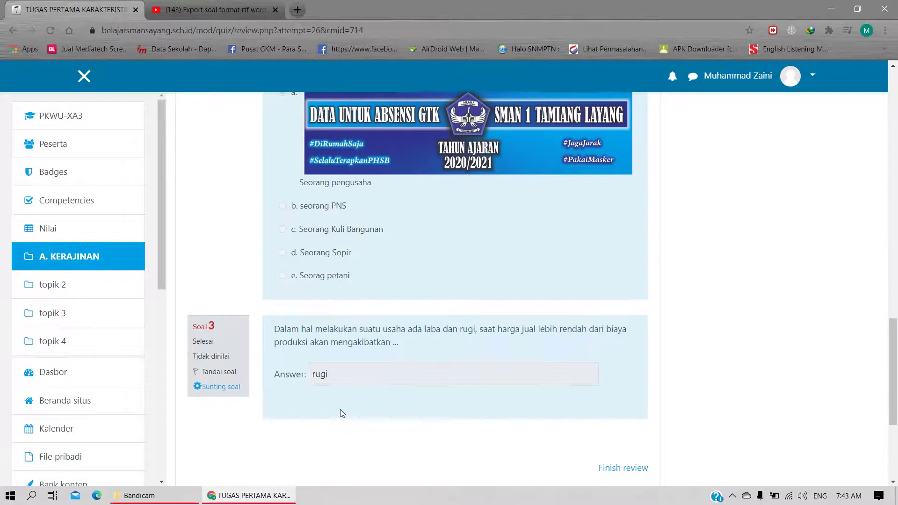
# Leave the attempt review and return to the PKWU-XA3 course page
pyautogui.scroll(15, 341, 408)
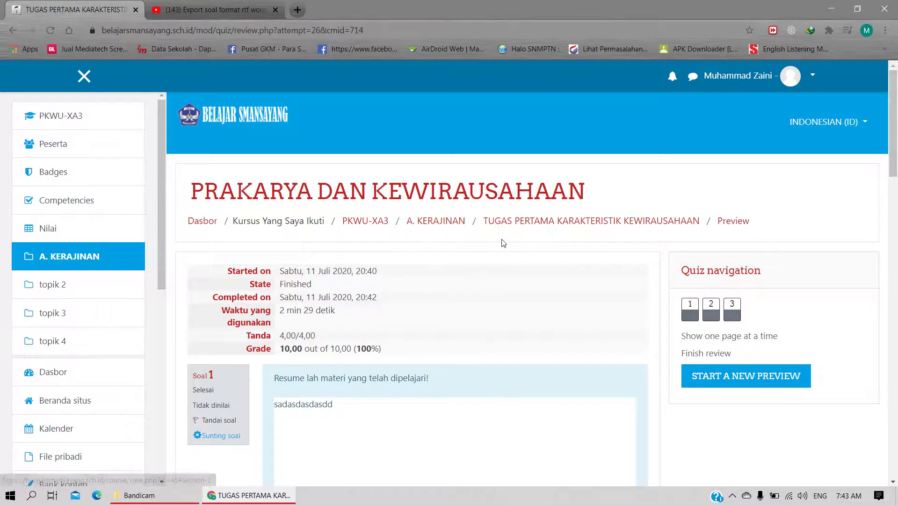
pyautogui.click(368, 226)
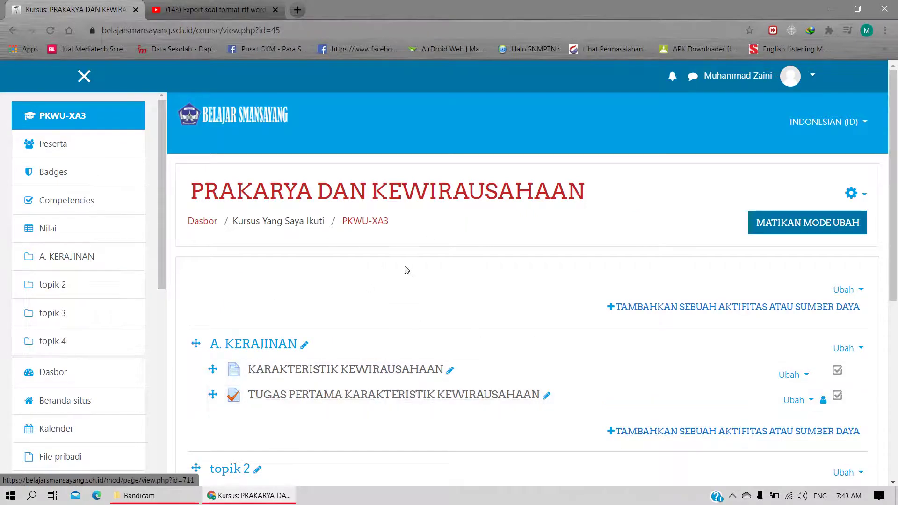
# Open the TUGAS PERTAMA KARAKTERISTIK KEWIRAUSAHAAN quiz and check the previous attempt's state, marks and final grade
pyautogui.click(359, 397)
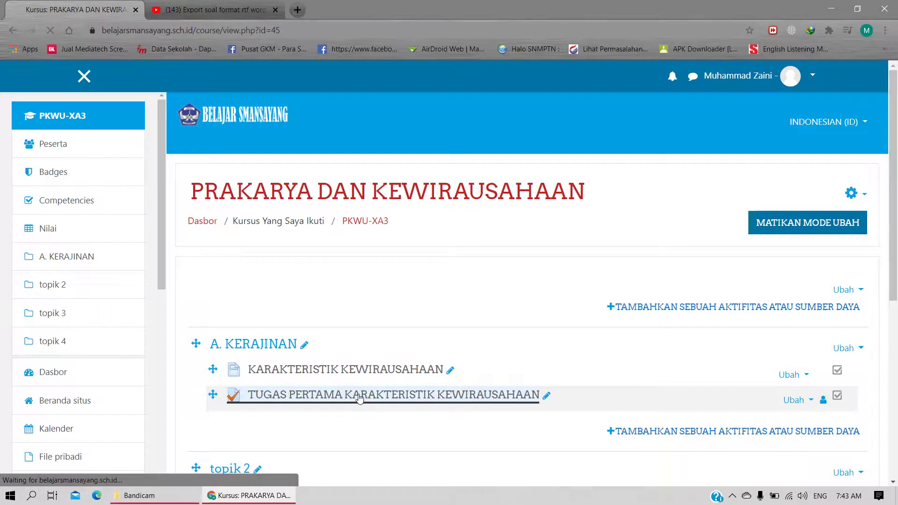
pyautogui.scroll(-2, 375, 399)
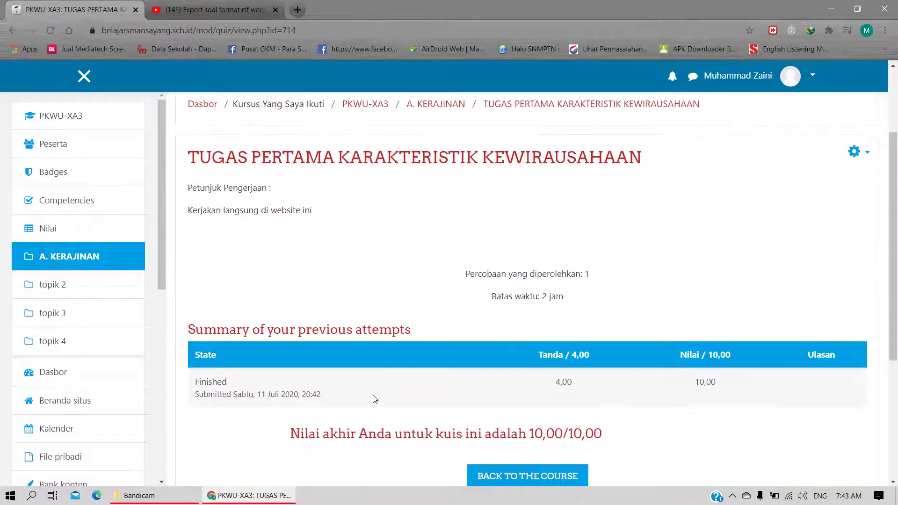
pyautogui.scroll(1, 277, 360)
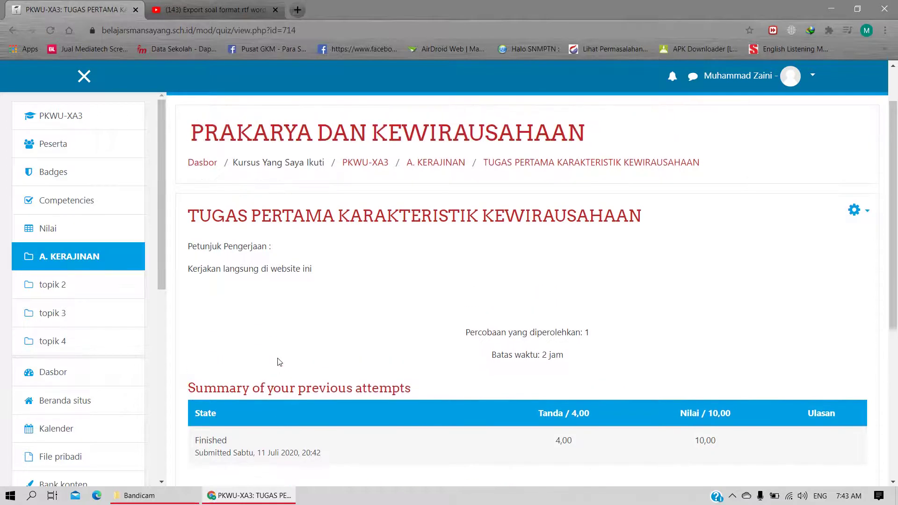
pyautogui.scroll(-1, 276, 364)
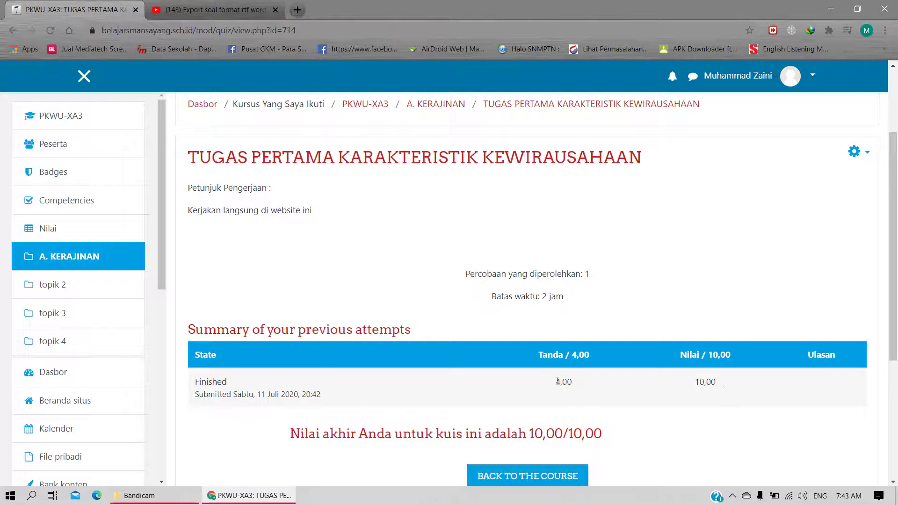
pyautogui.scroll(-2, 590, 388)
pyautogui.scroll(4, 716, 395)
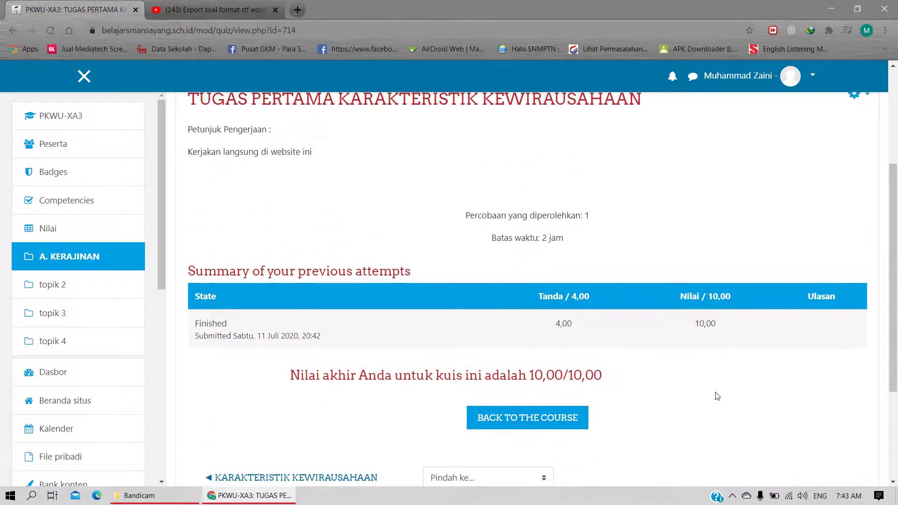
pyautogui.scroll(1, 716, 396)
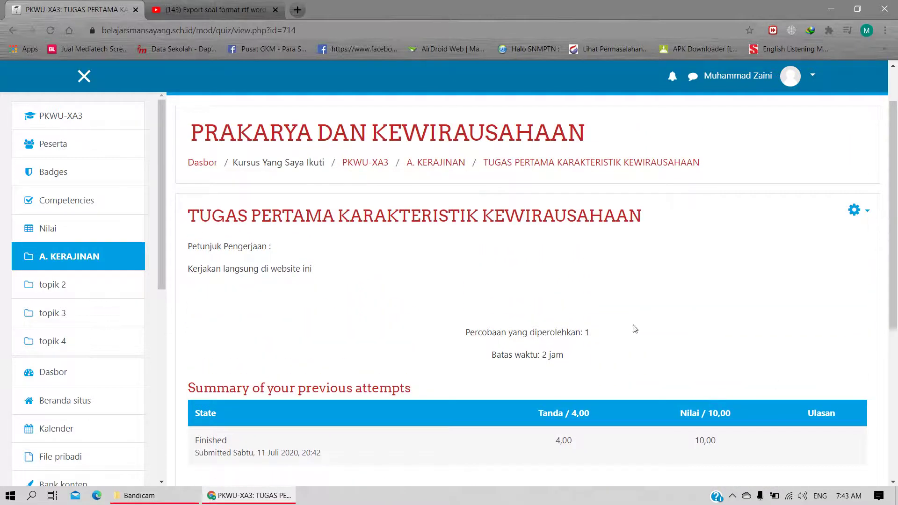
# Open the quiz's Results and show the grades report with the preset attempt filters and display options
pyautogui.click(867, 211)
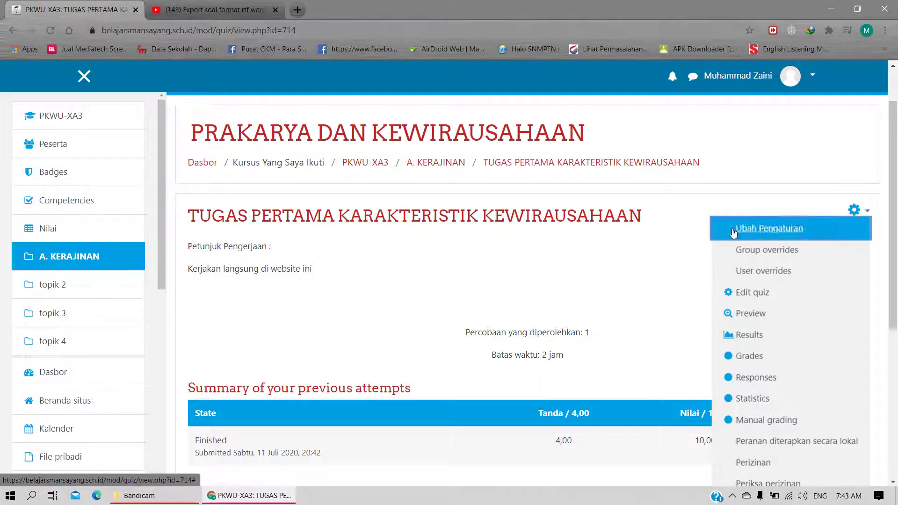
pyautogui.click(635, 256)
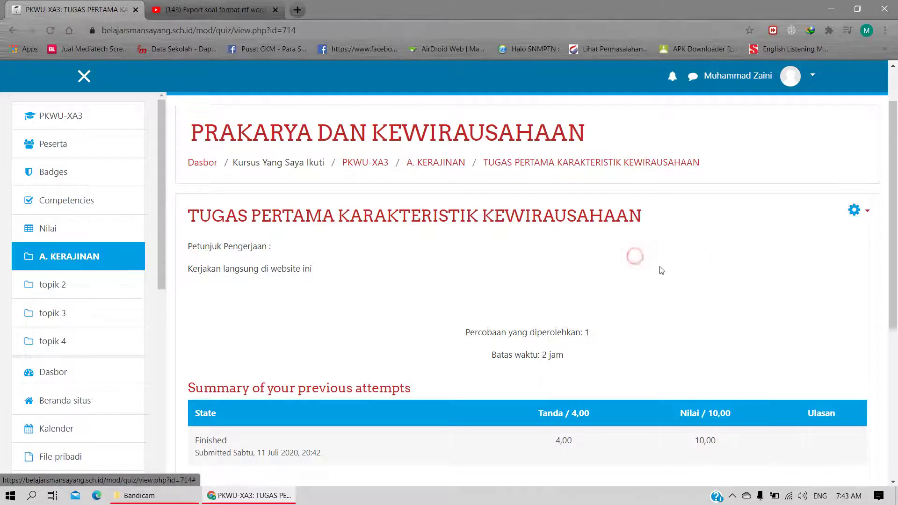
pyautogui.click(854, 212)
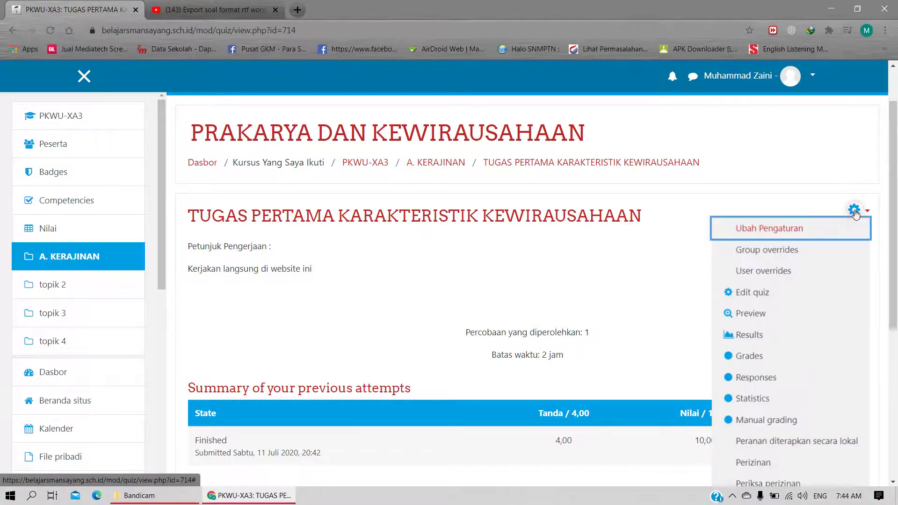
pyautogui.click(740, 336)
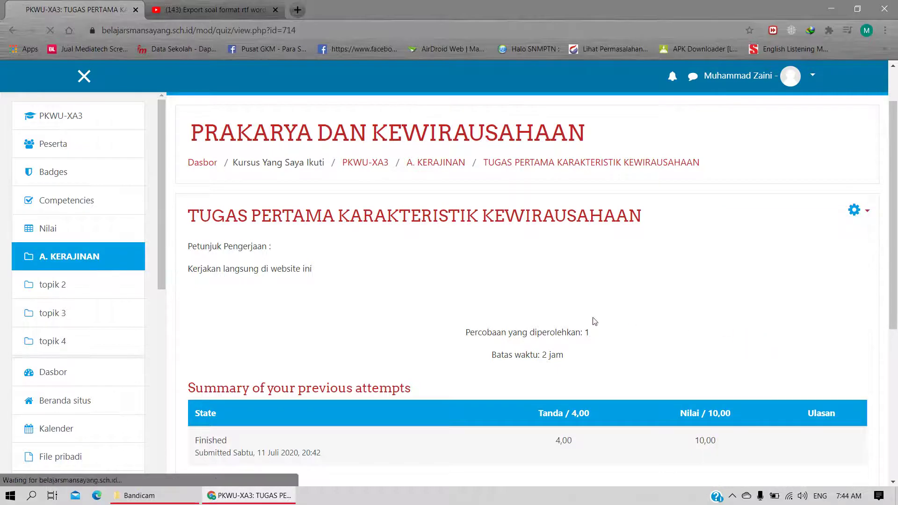
pyautogui.scroll(-6, 492, 257)
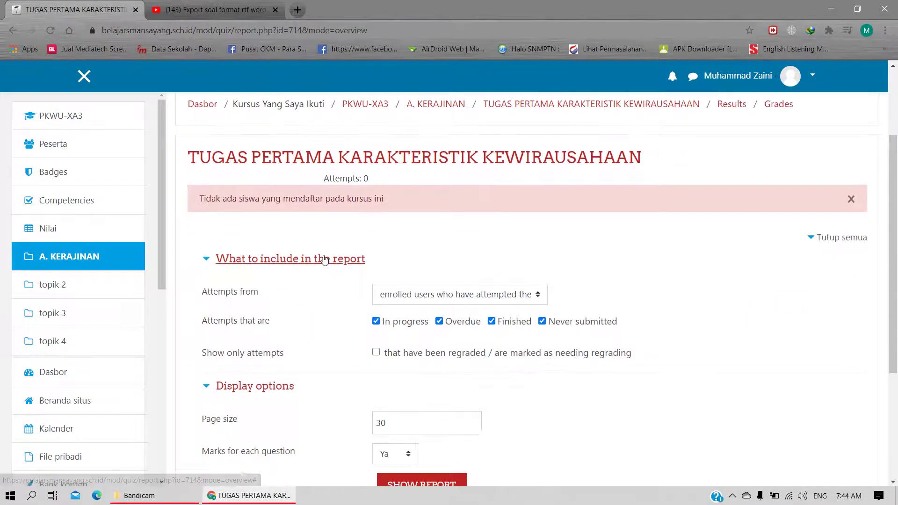
pyautogui.scroll(6, 322, 259)
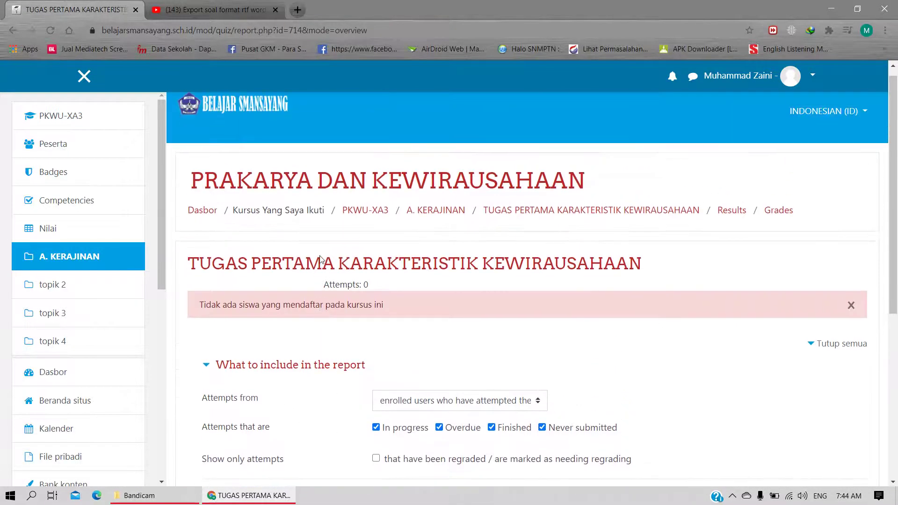
pyautogui.scroll(-5, 319, 255)
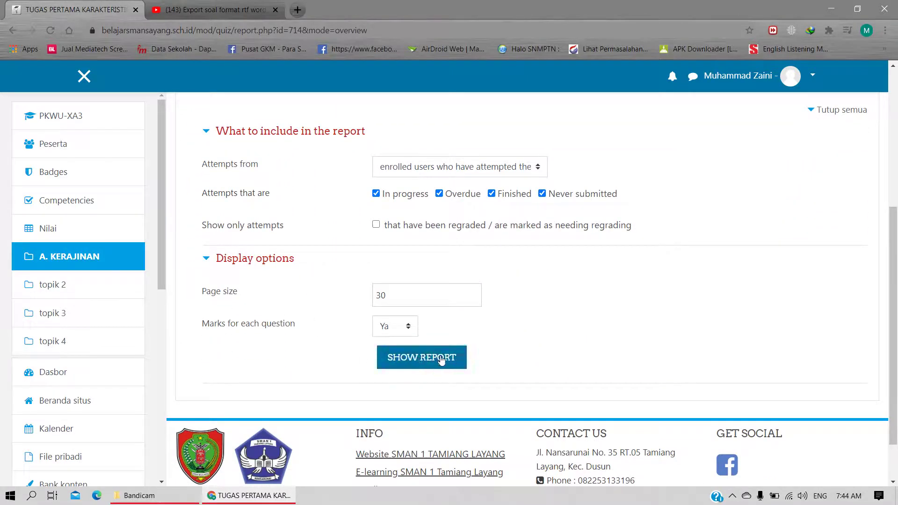
pyautogui.click(412, 359)
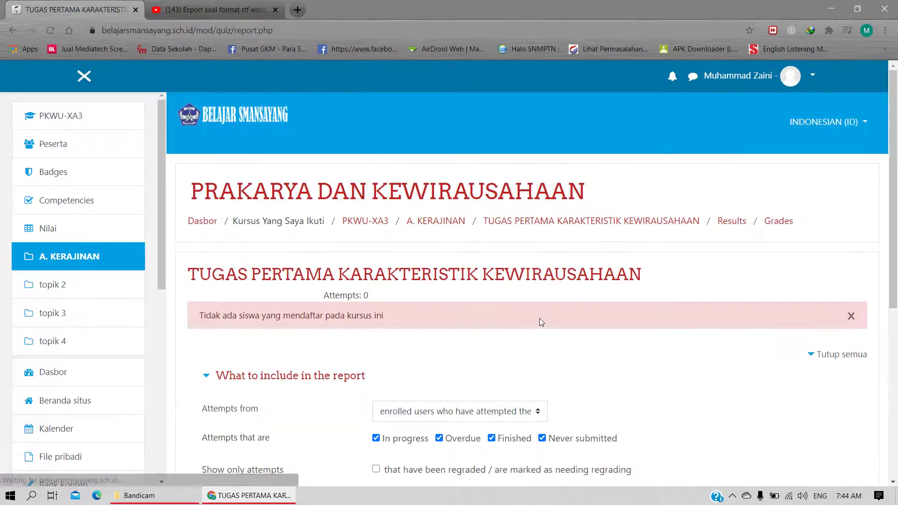
# Examine the grades report page, including the number of attempts, the attempt filters and the display options
pyautogui.scroll(-7, 540, 319)
pyautogui.scroll(3, 541, 322)
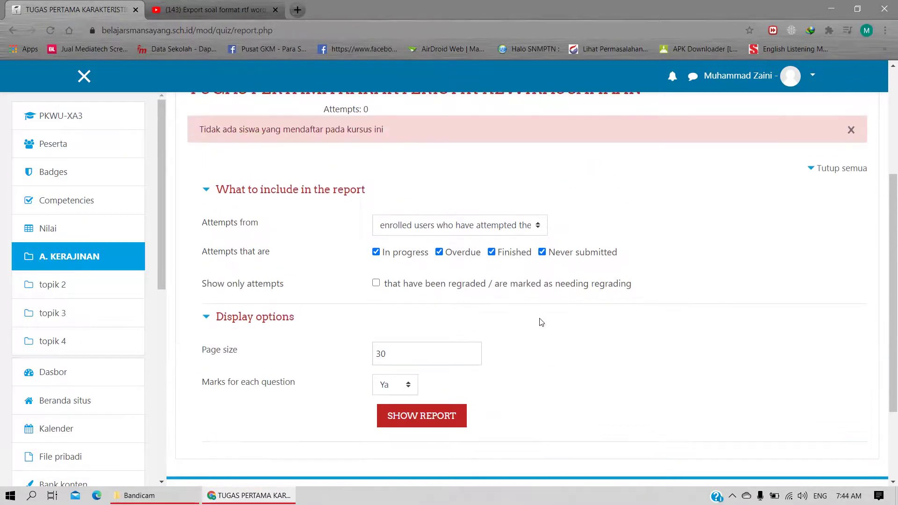
pyautogui.scroll(1, 541, 321)
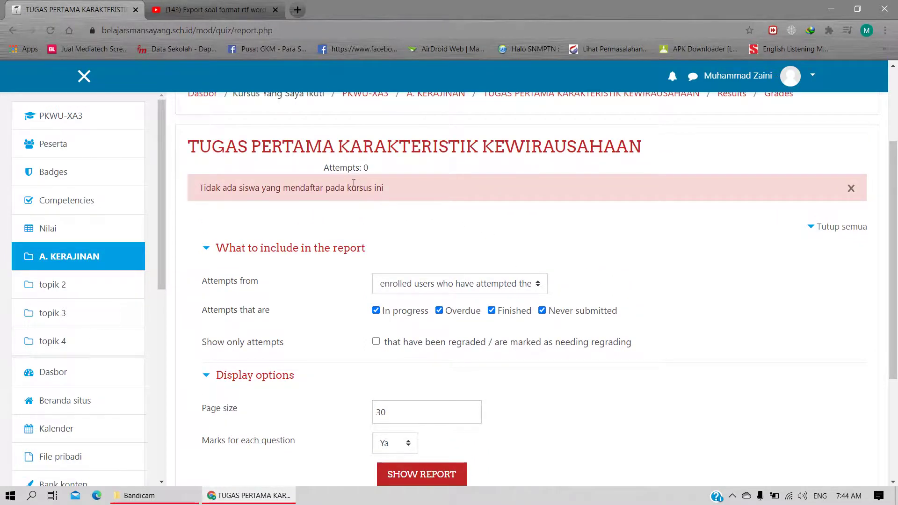
pyautogui.scroll(2, 350, 198)
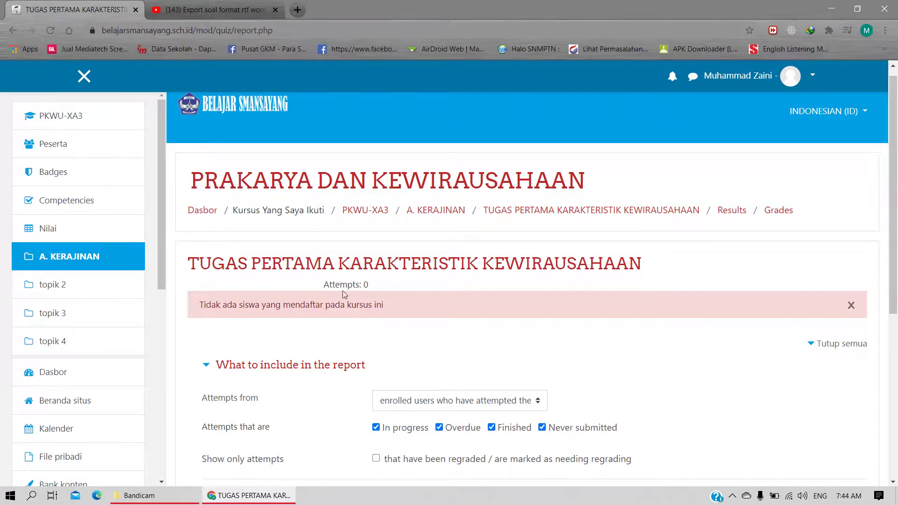
pyautogui.scroll(-3, 510, 341)
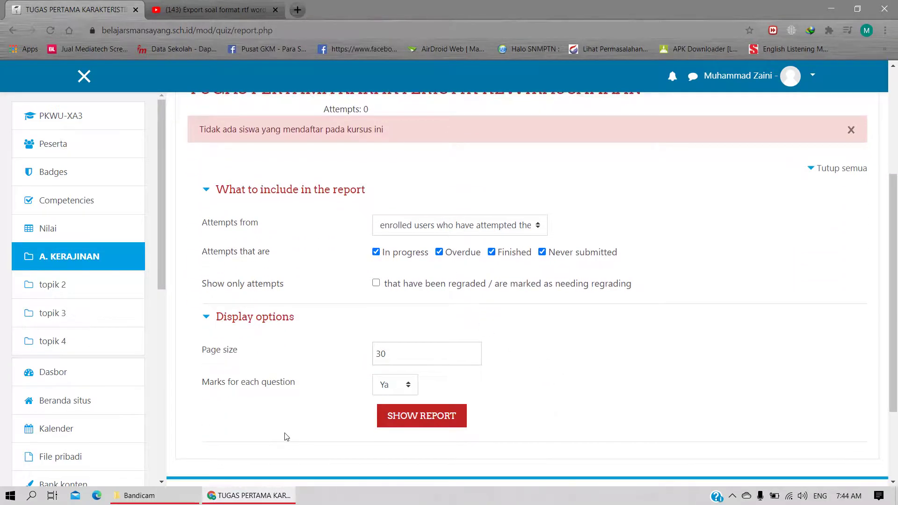
pyautogui.scroll(3, 287, 437)
pyautogui.scroll(-4, 440, 336)
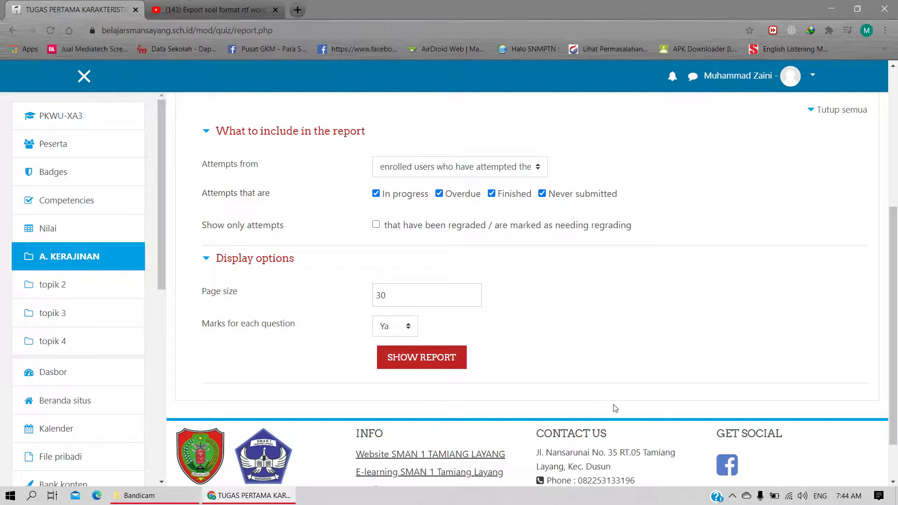
pyautogui.scroll(3, 615, 409)
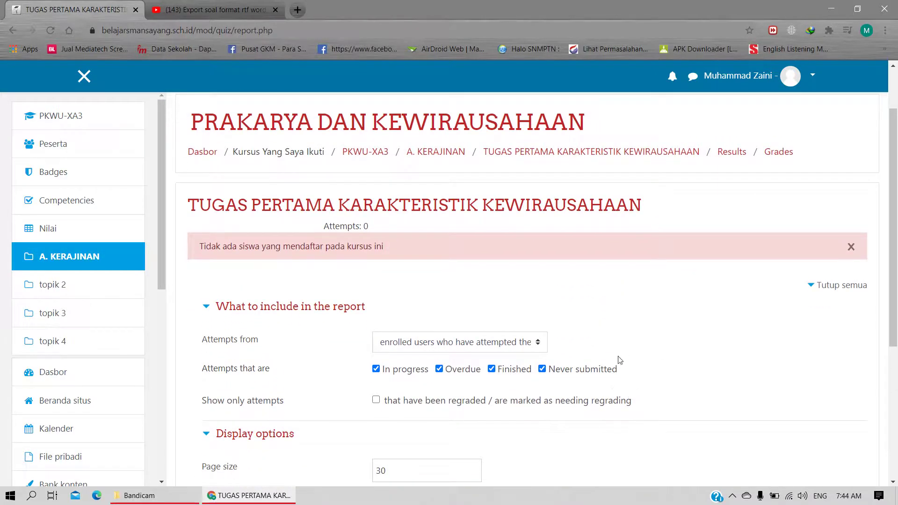
pyautogui.scroll(1, 611, 364)
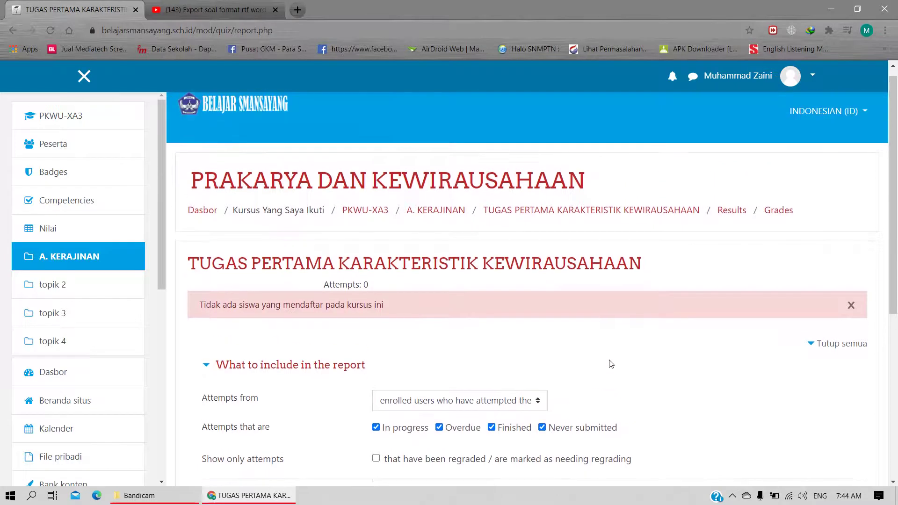
# Return to the PKWU-XA3 course page and view the activities and resources that can be added to the A. KERAJINAN section
pyautogui.click(365, 212)
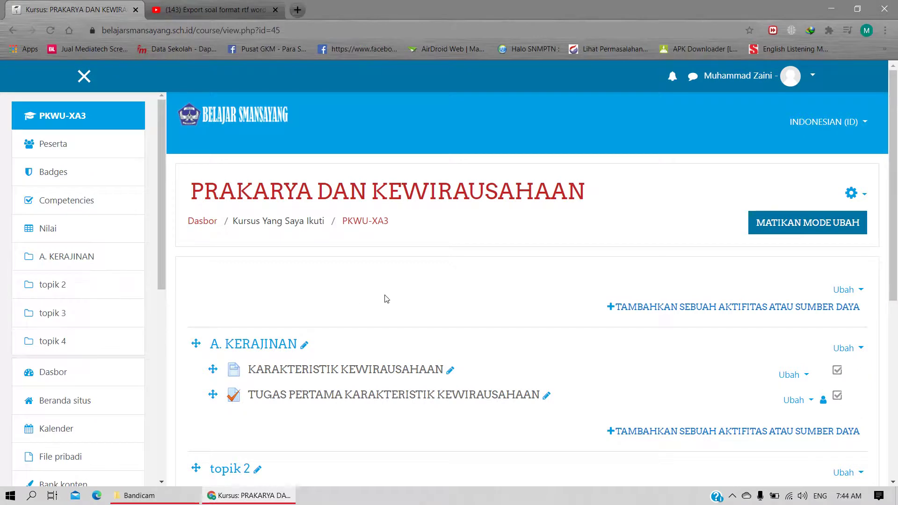
pyautogui.scroll(-2, 386, 298)
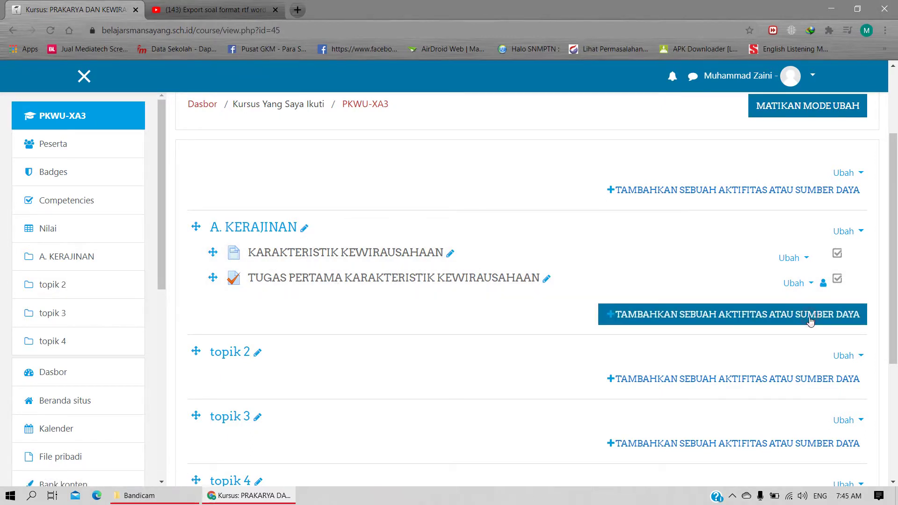
pyautogui.click(771, 322)
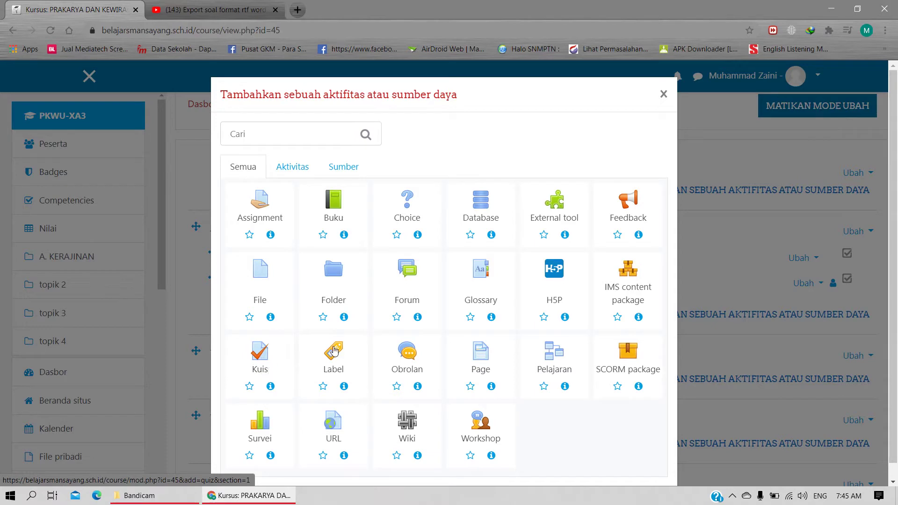
pyautogui.click(663, 97)
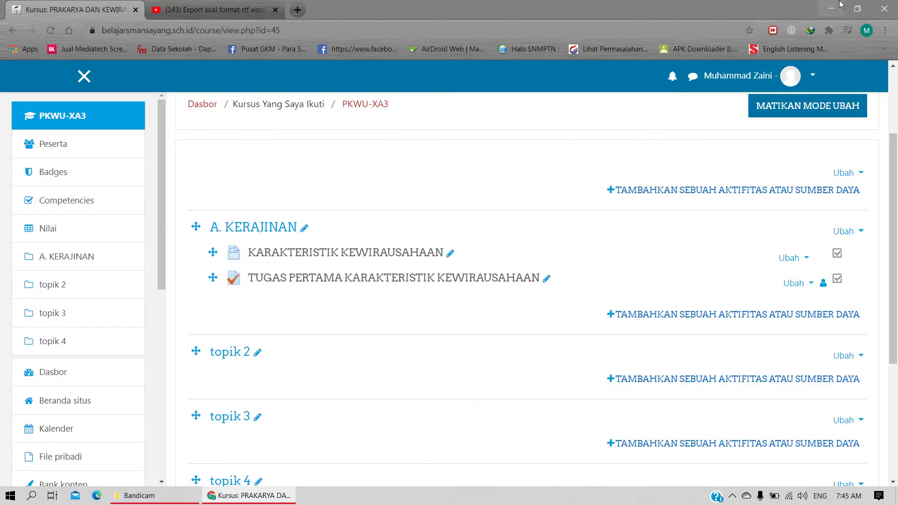